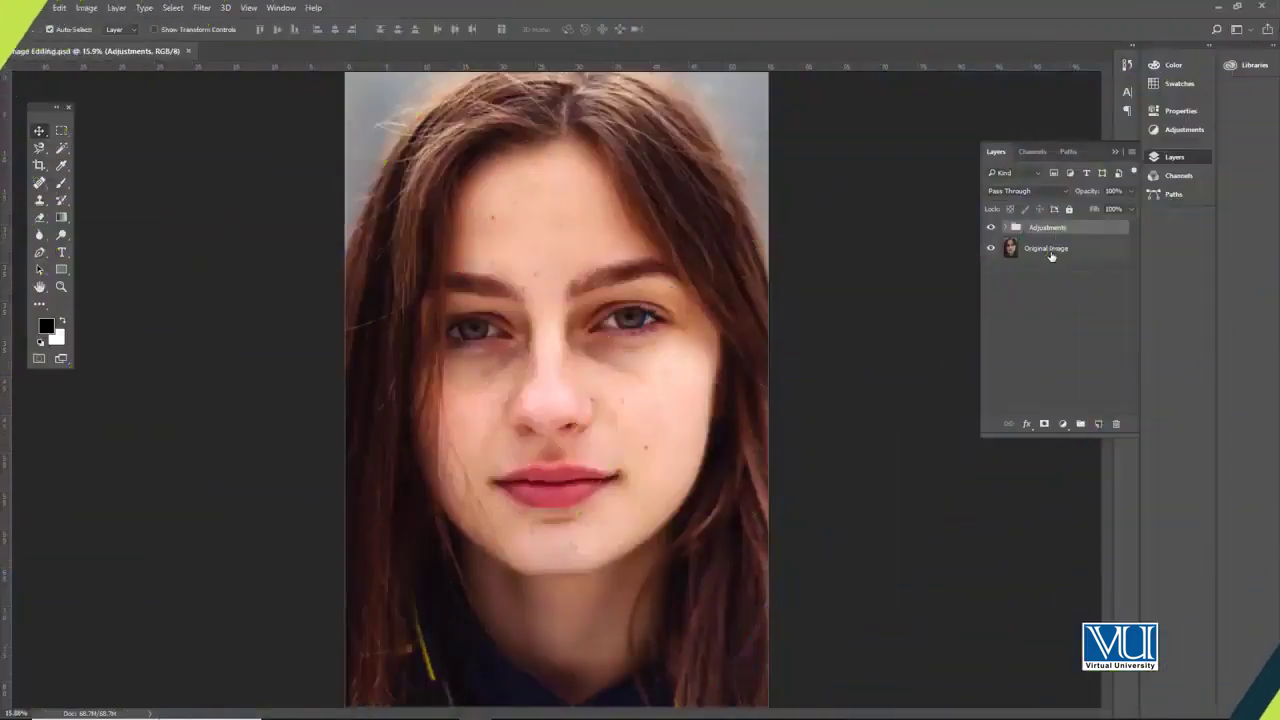
Select the Original Image layer in Image Editing.psd's Layers panel
left_click(1051, 256)
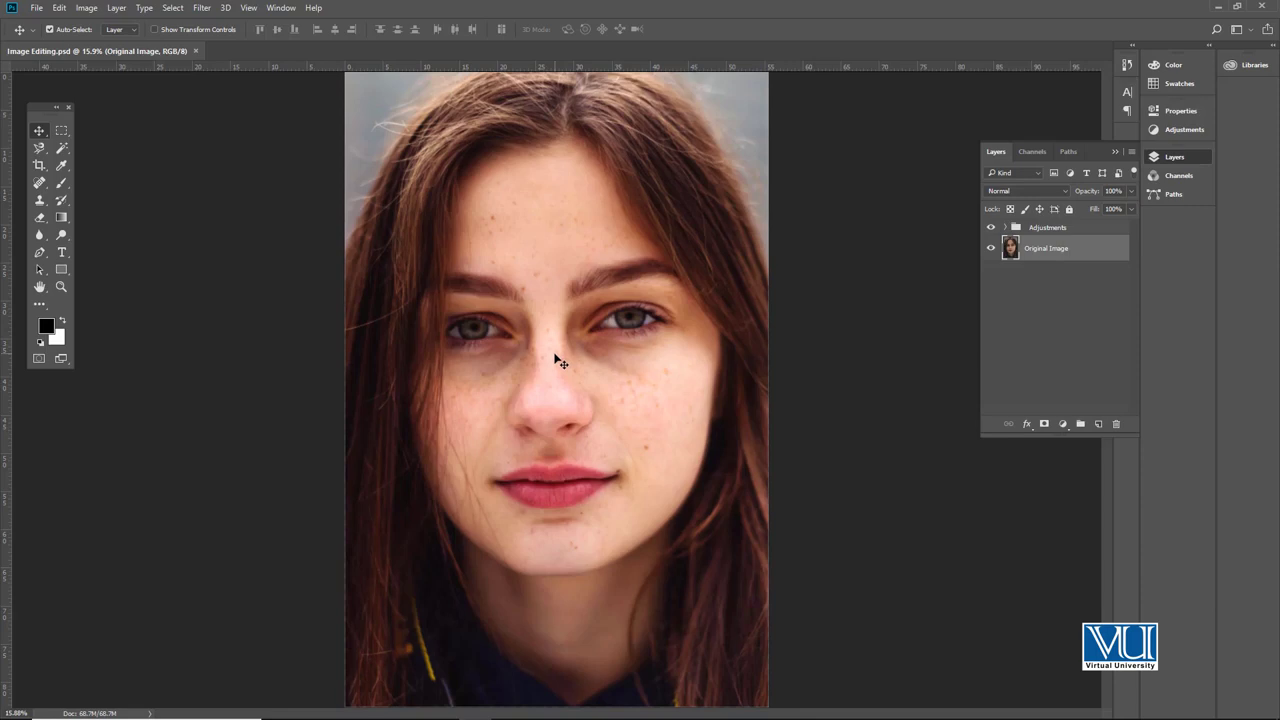
Zoom in on the face and toggle the Adjustments group off and on to compare looks
scroll(560, 362, "up", 1)
scroll(560, 362, "up", 1)
left_click_drag(566, 322, 556, 344)
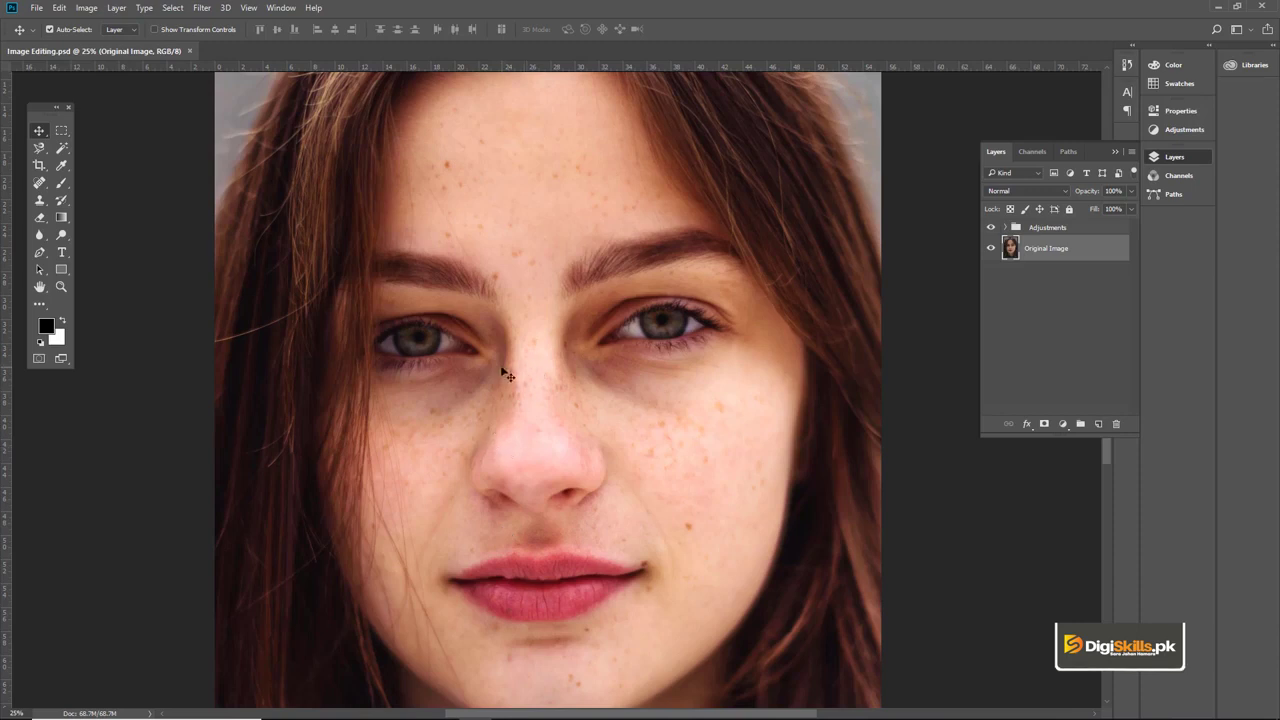
left_click_drag(575, 445, 574, 418)
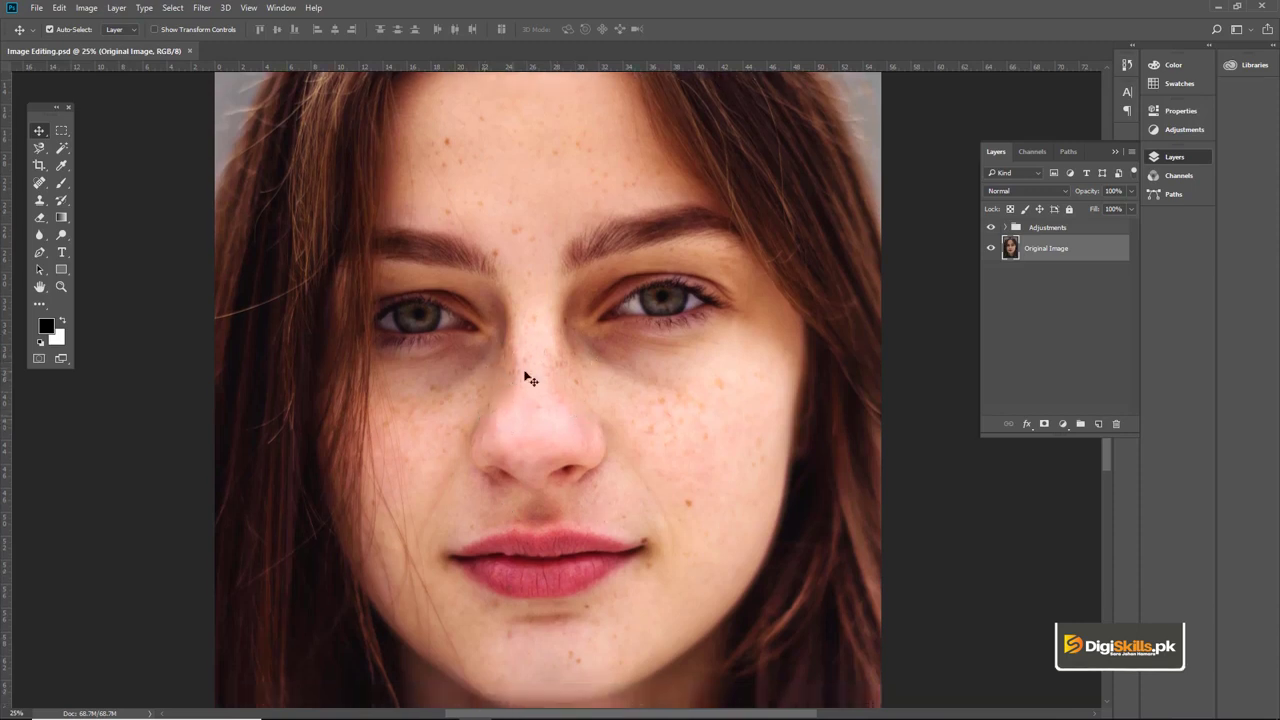
left_click_drag(532, 364, 532, 389)
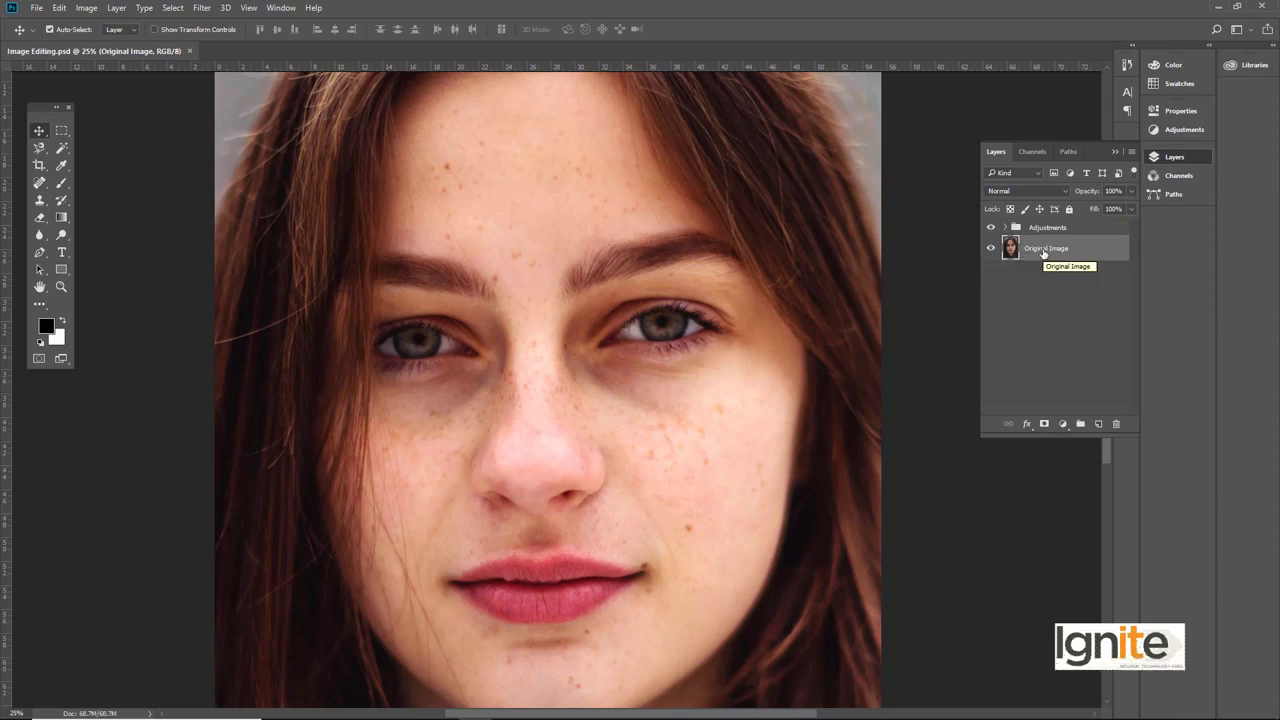
left_click(991, 228)
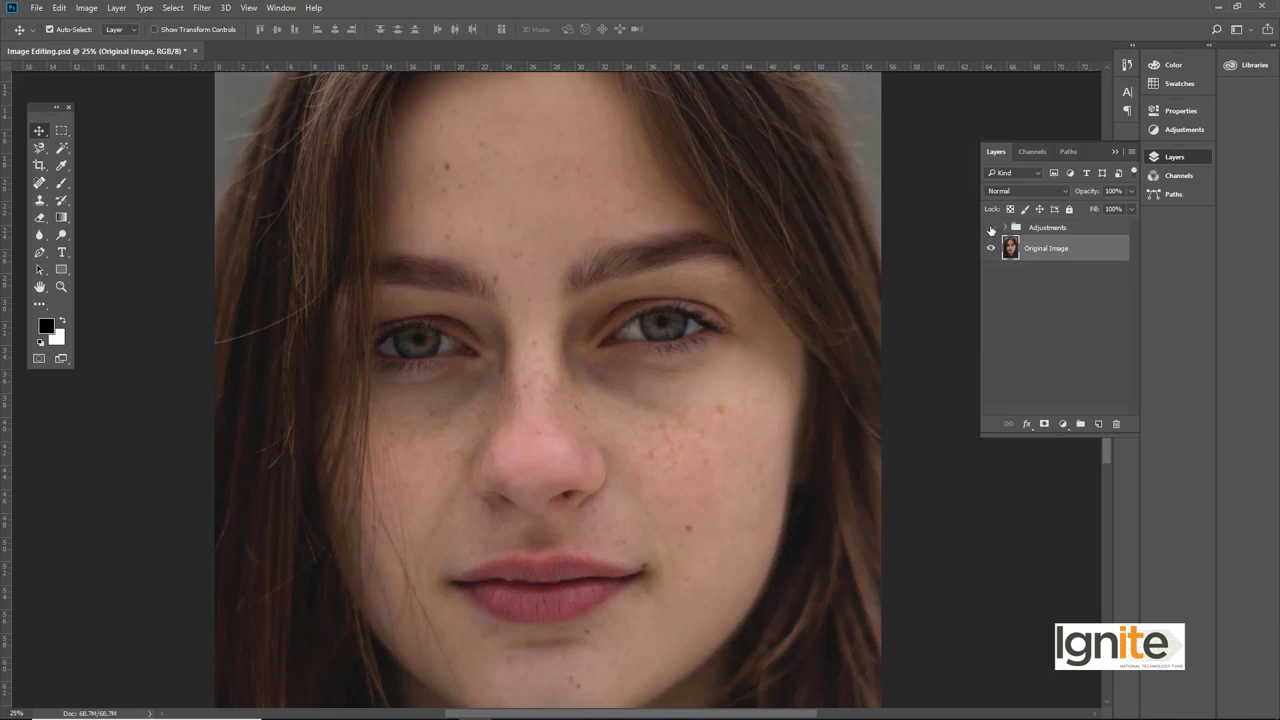
left_click(991, 228)
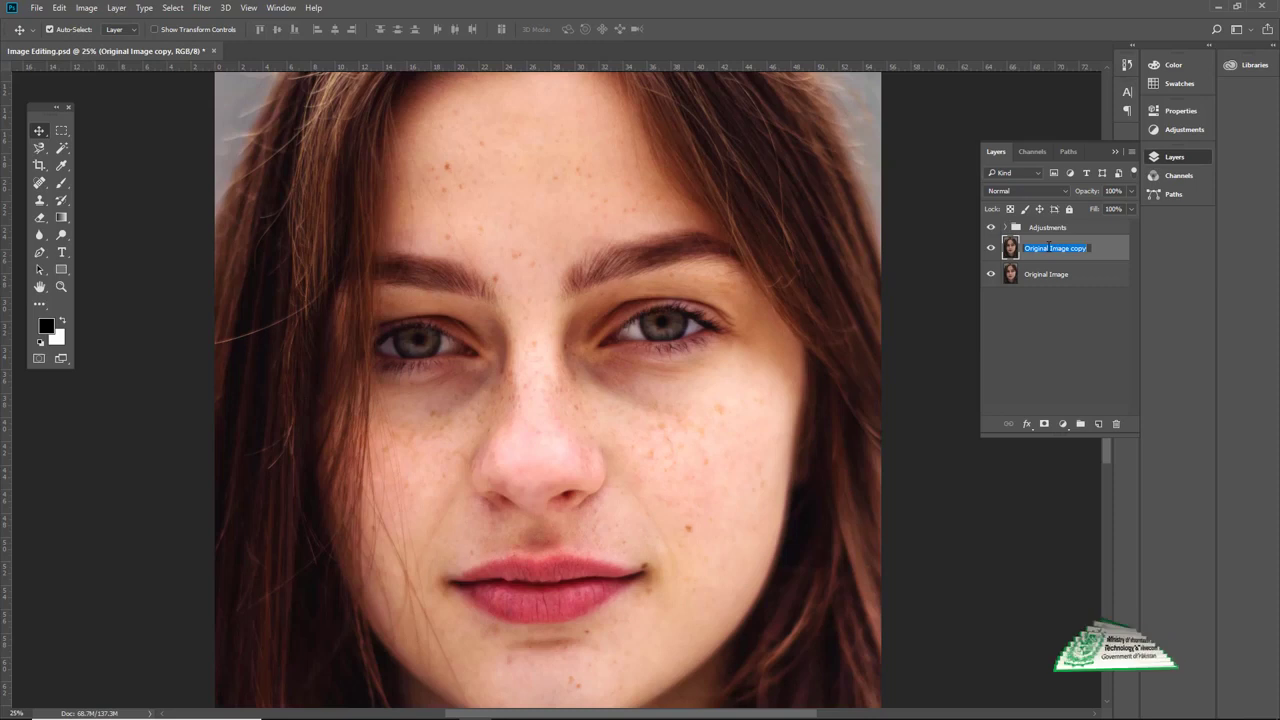
Name the duplicate layer 'Spot Healing Tool' and frame the forehead and eyes
type("Spot H")
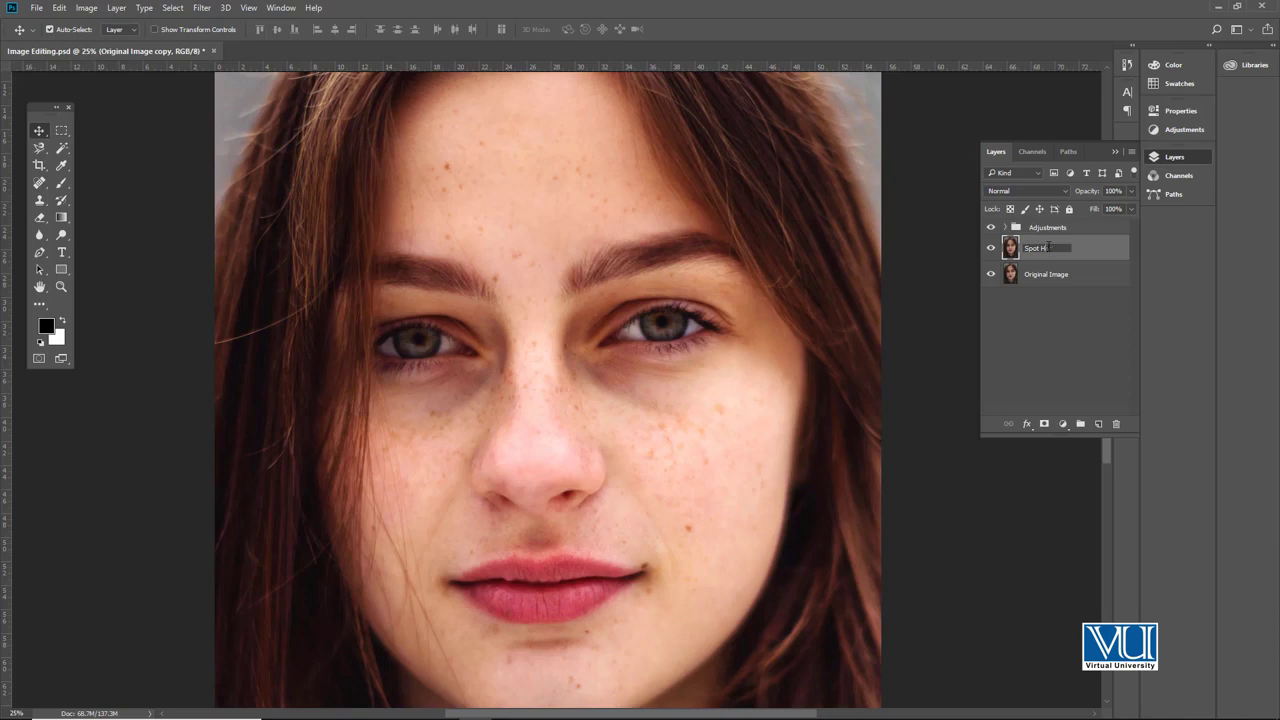
type("e")
type("aling Tool")
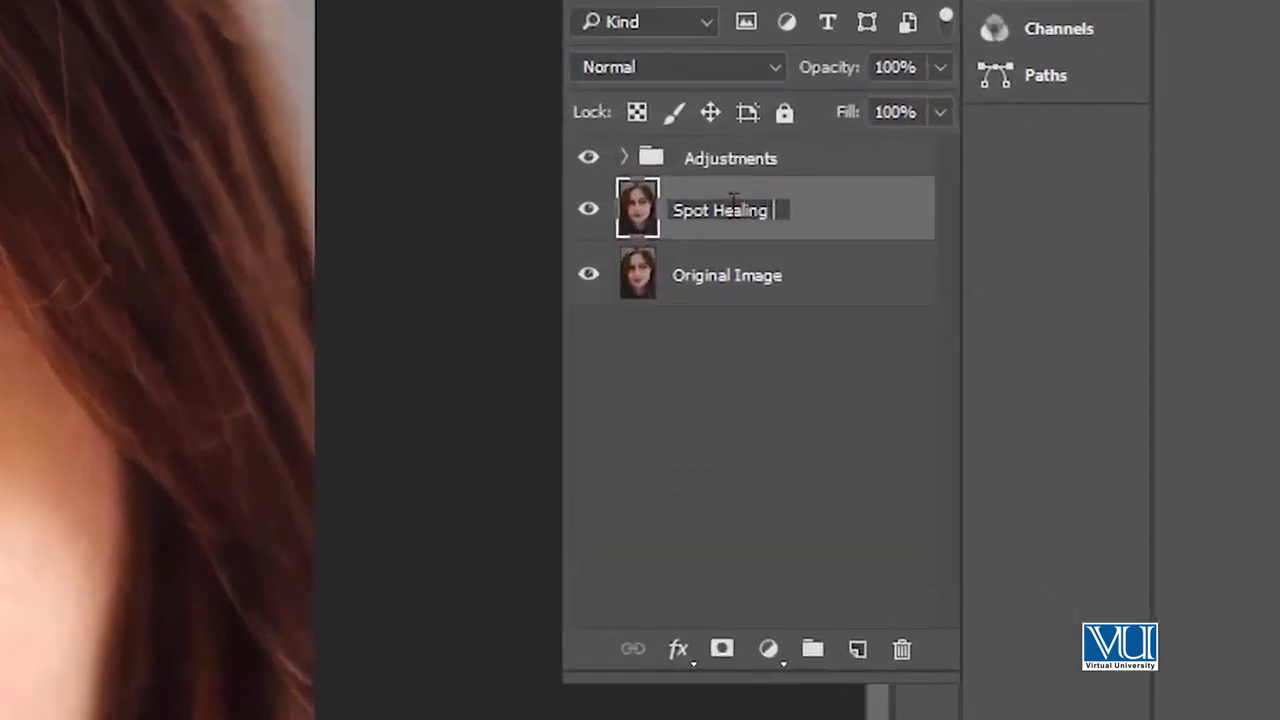
key("Return")
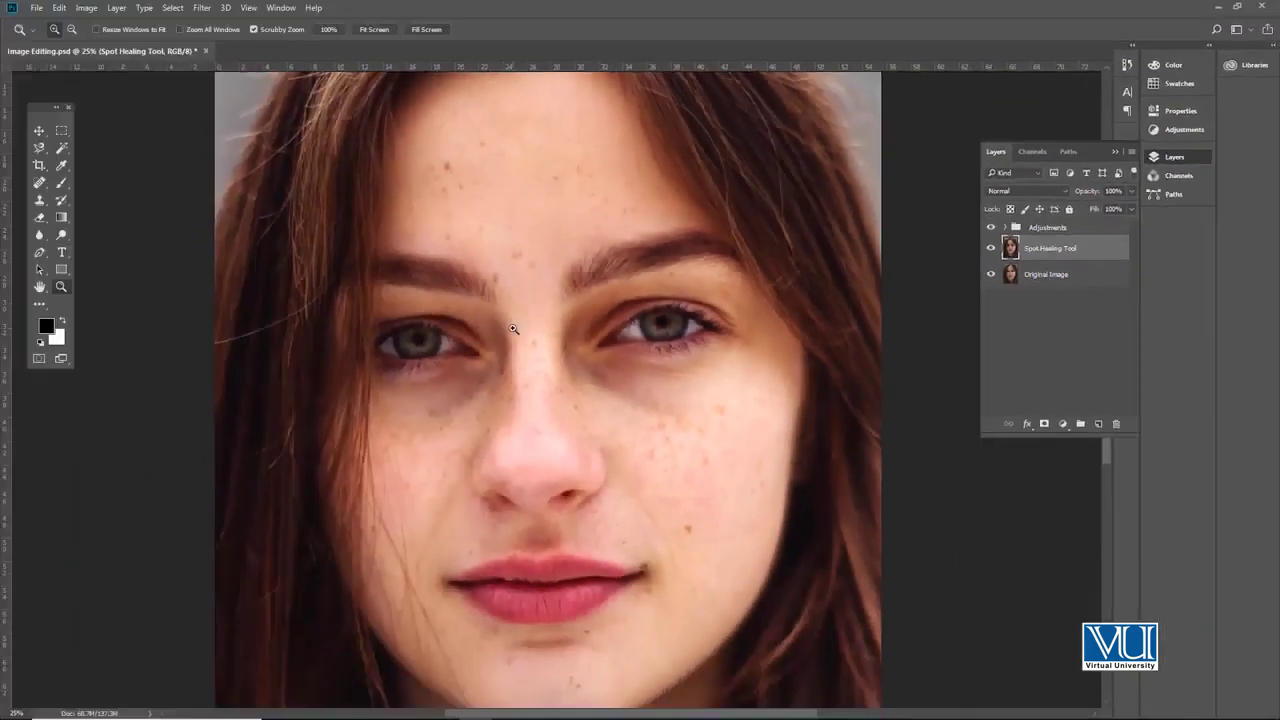
left_click(512, 328)
key("v")
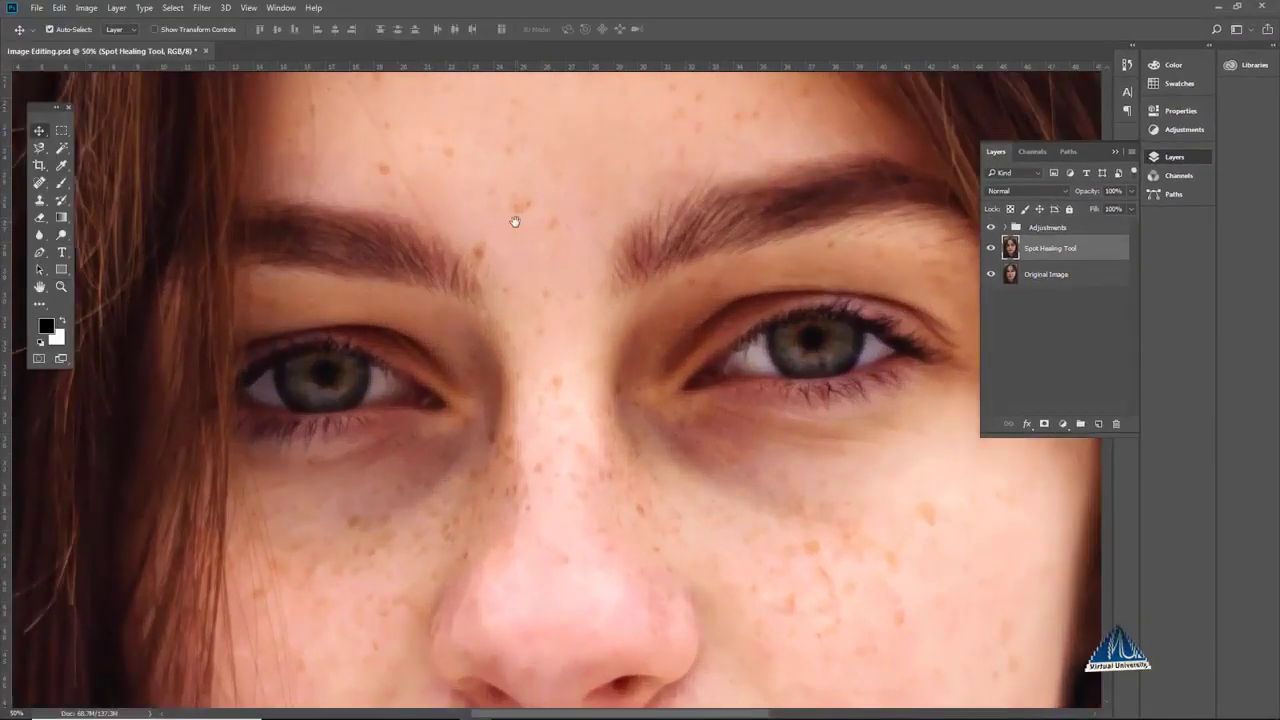
left_click_drag(514, 214, 501, 328)
Activate the Spot Healing Brush at size 70 and heal the first freckles near the hairline
key("j")
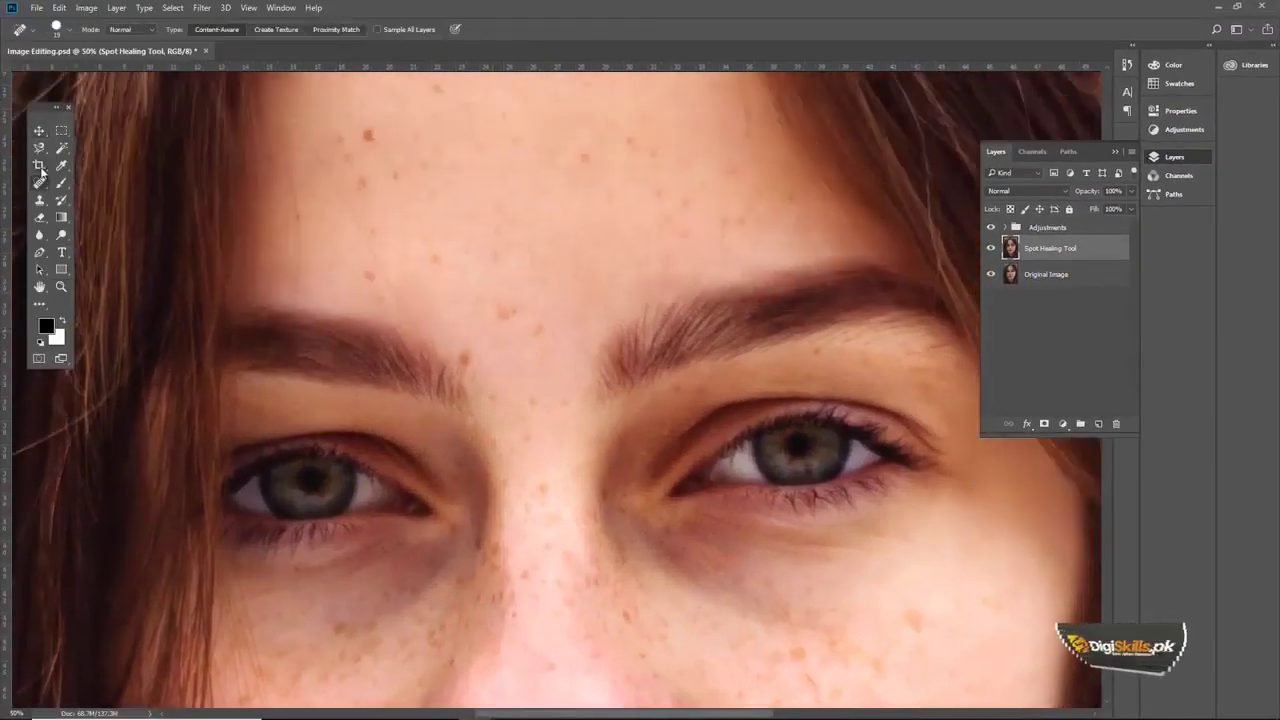
right_click(40, 182)
left_click(100, 187)
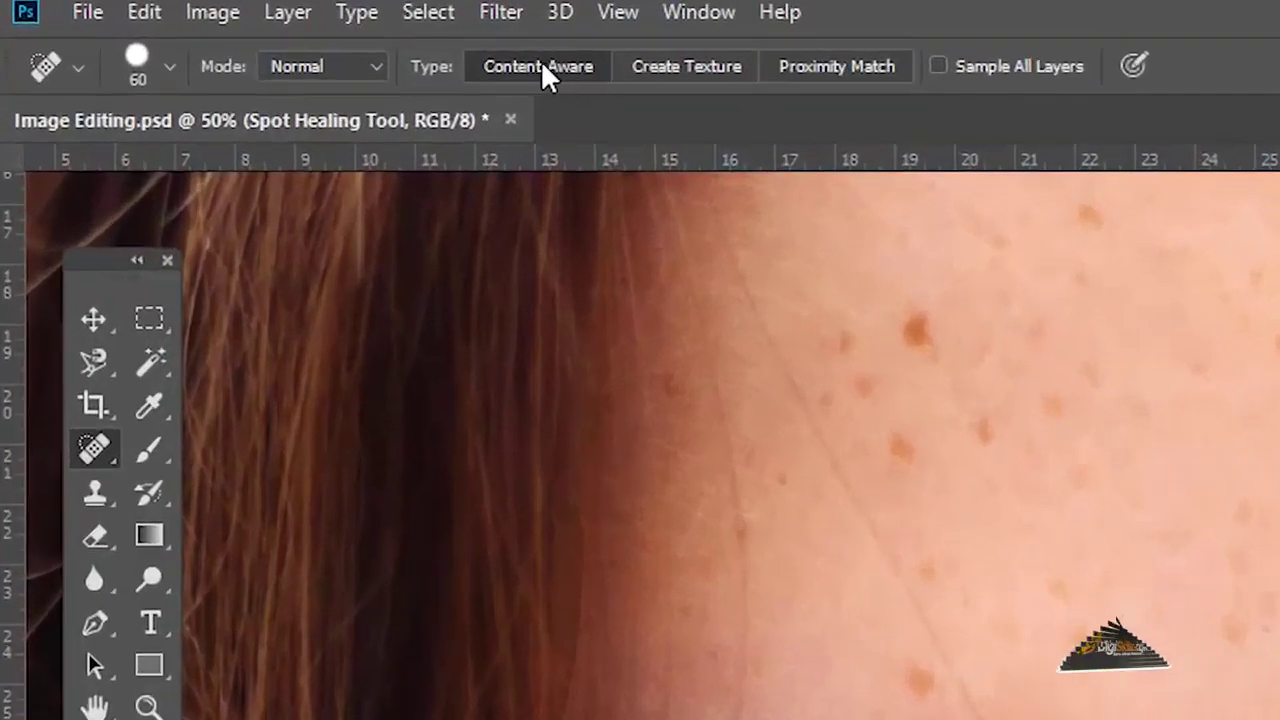
left_click(912, 326)
key("bracketright")
left_click(990, 420)
left_click(917, 343)
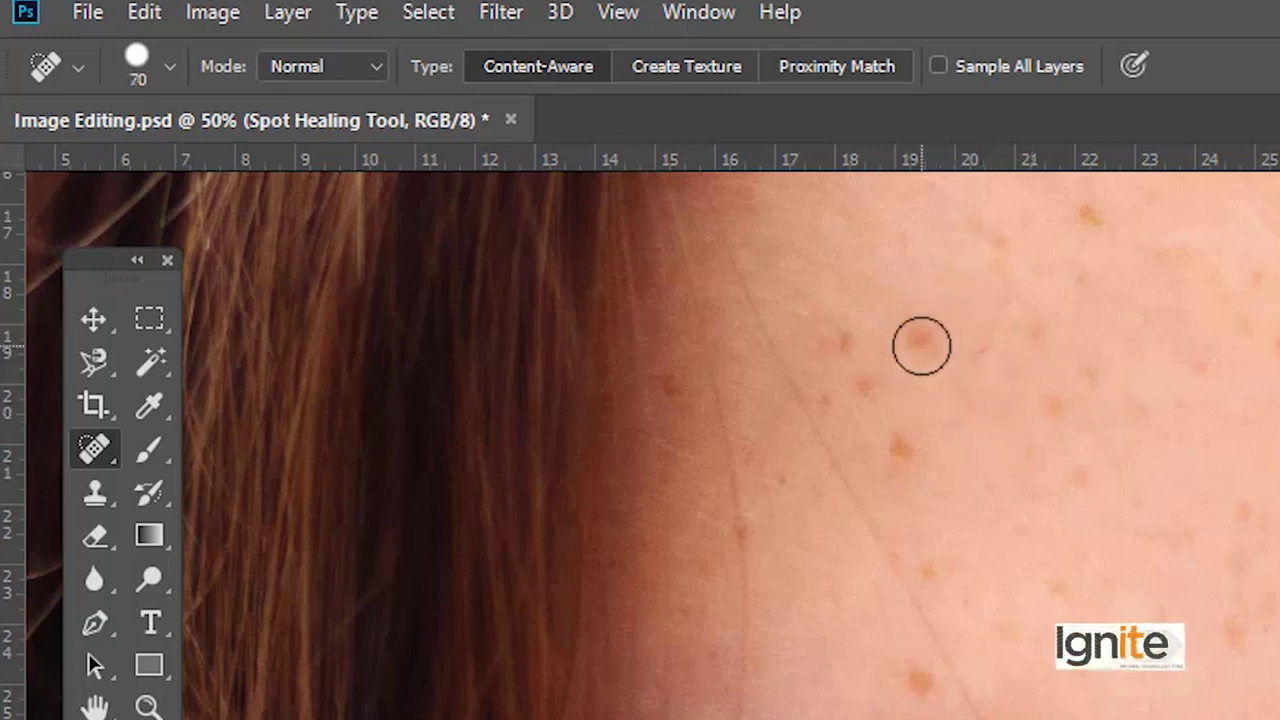
Heal the remaining skin freckles and several spots across the forehead
left_click(905, 436)
left_click(846, 377)
left_click(831, 340)
left_click(860, 394)
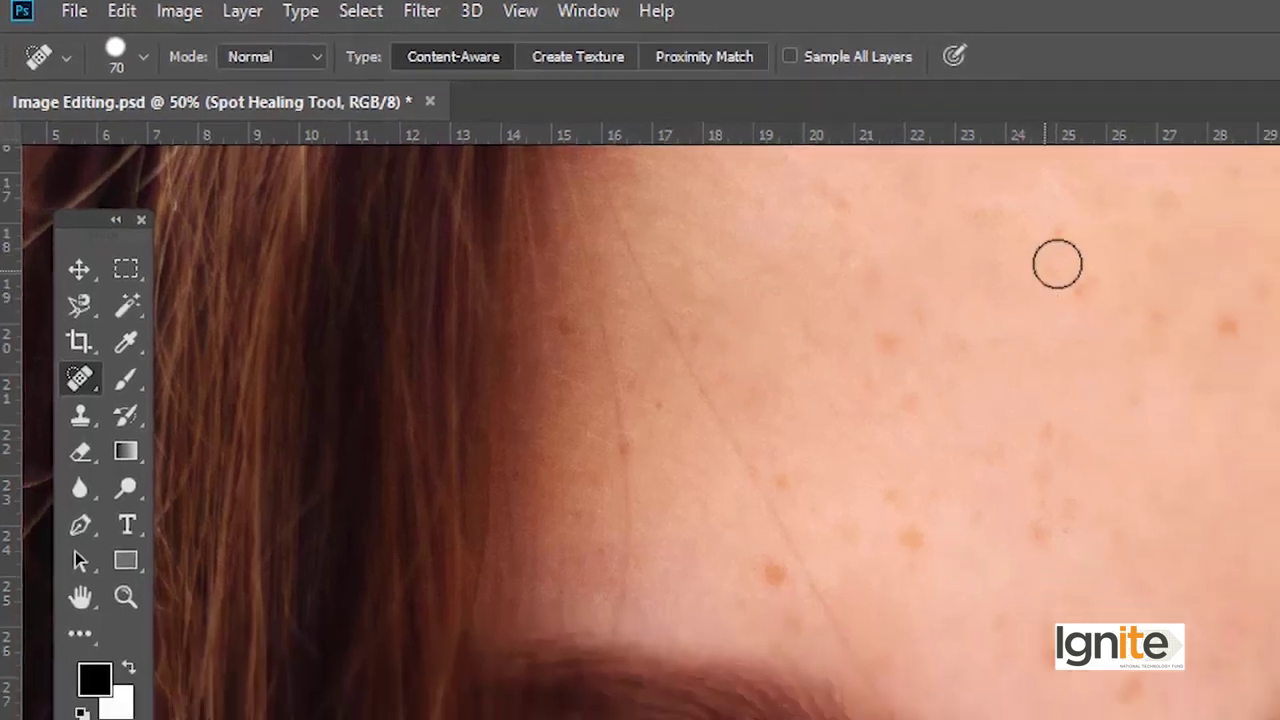
left_click(1062, 250)
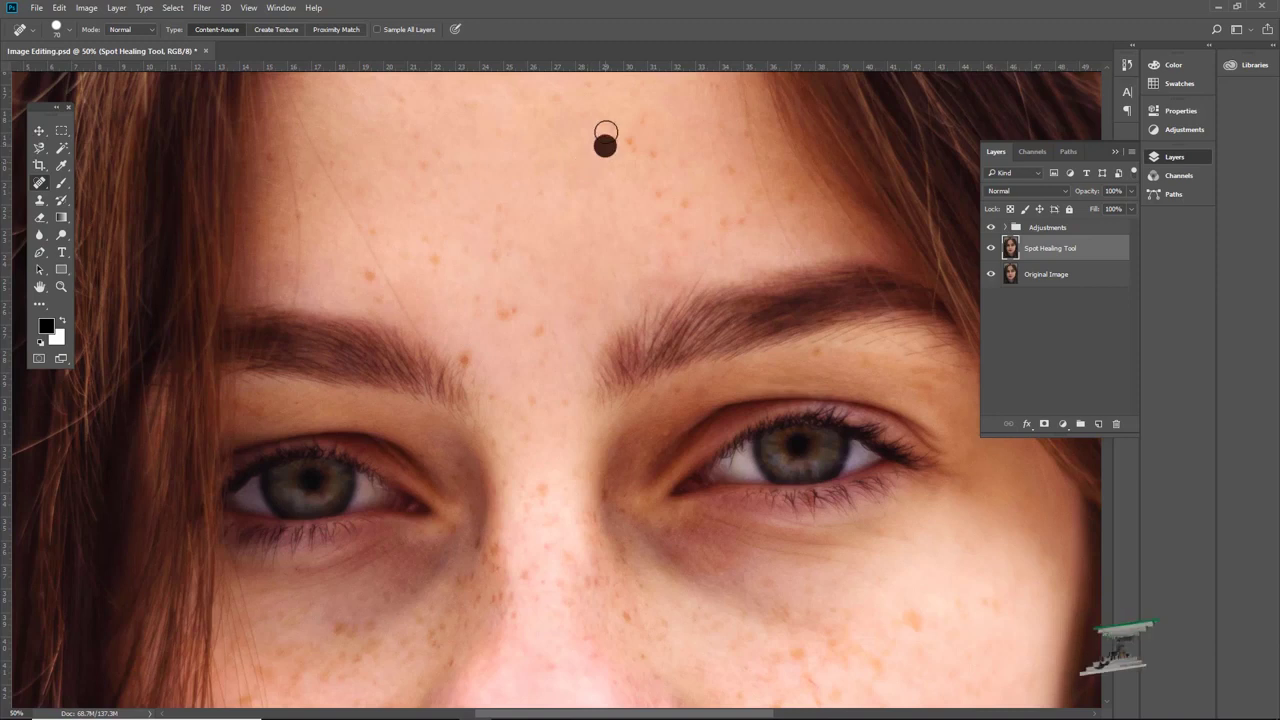
left_click(646, 120)
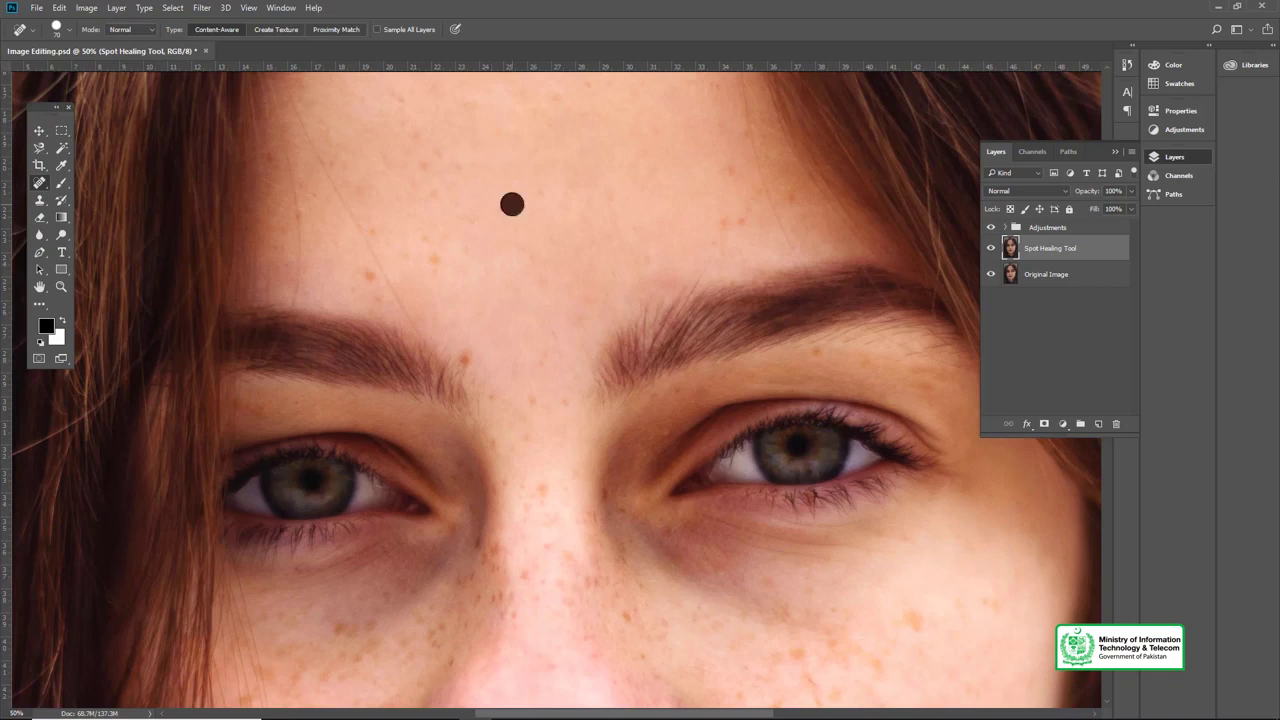
mouse_move(451, 214)
left_mouse_down()
mouse_move(543, 234)
mouse_move(527, 272)
left_mouse_up()
Zoom to 100% on the forehead and heal the spots there with the Spot Healing Brush
key("z")
left_click(552, 244)
key("v")
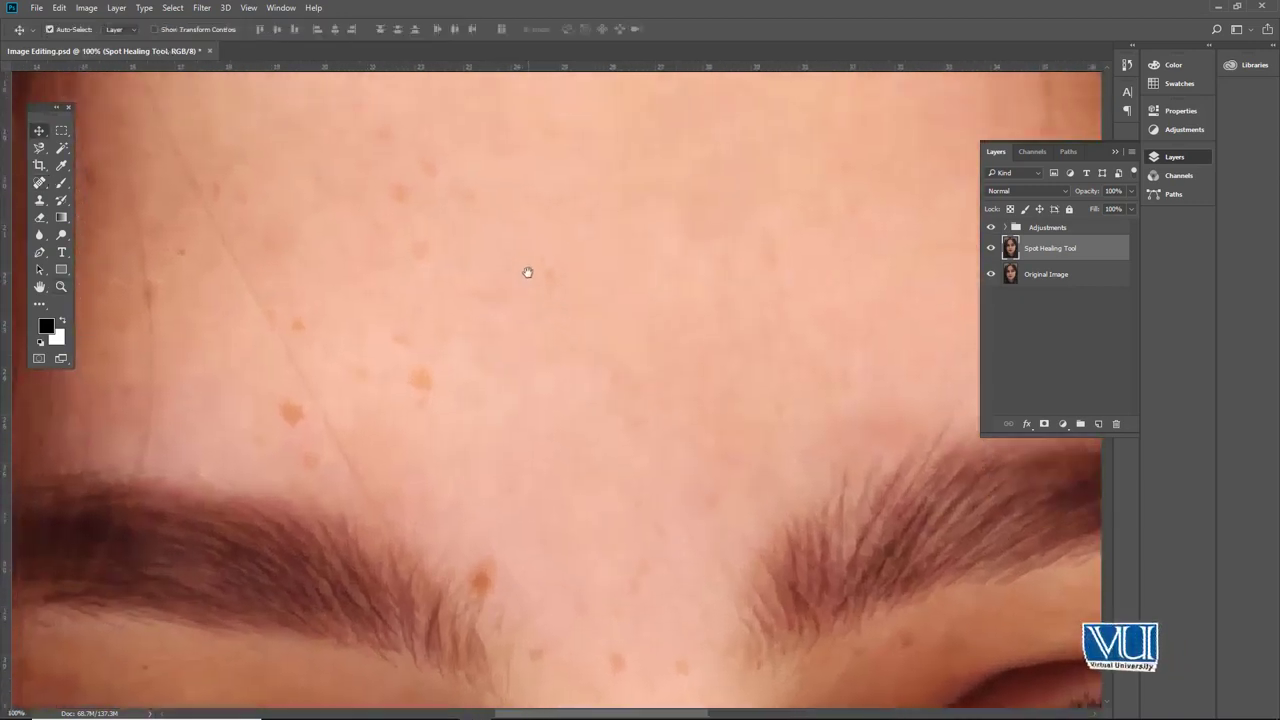
key("j")
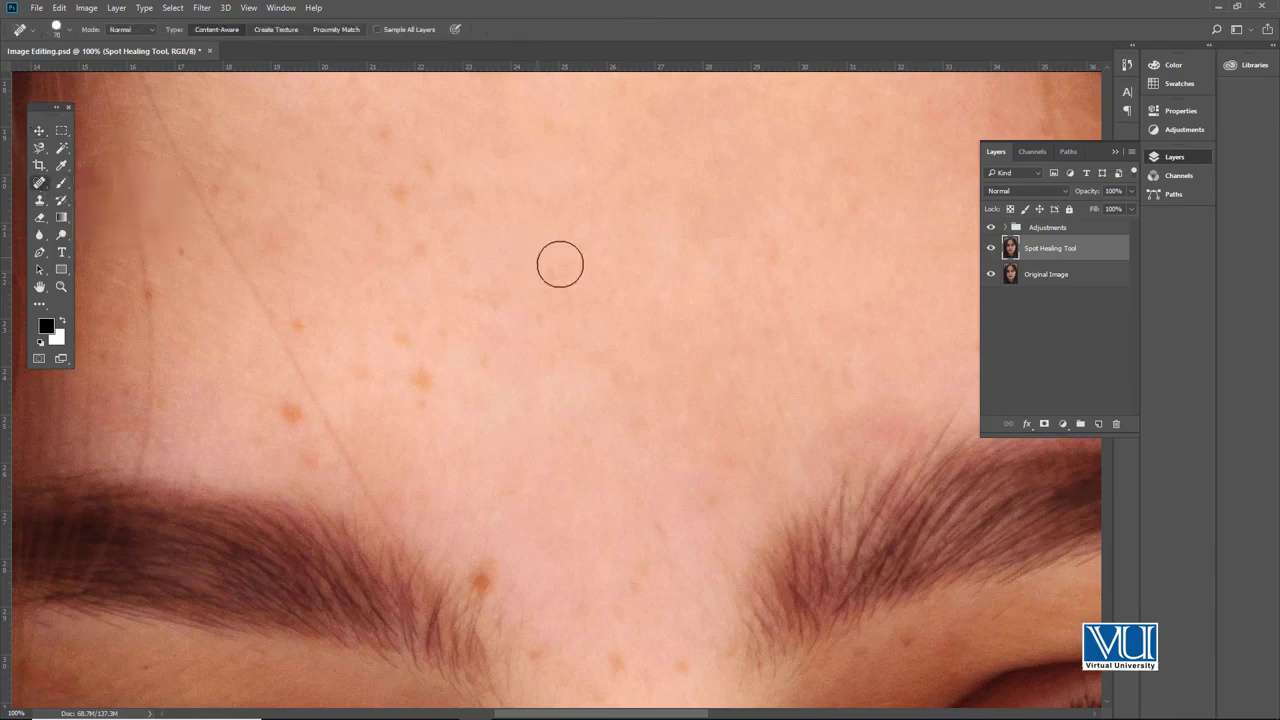
left_click_drag(310, 424, 310, 466)
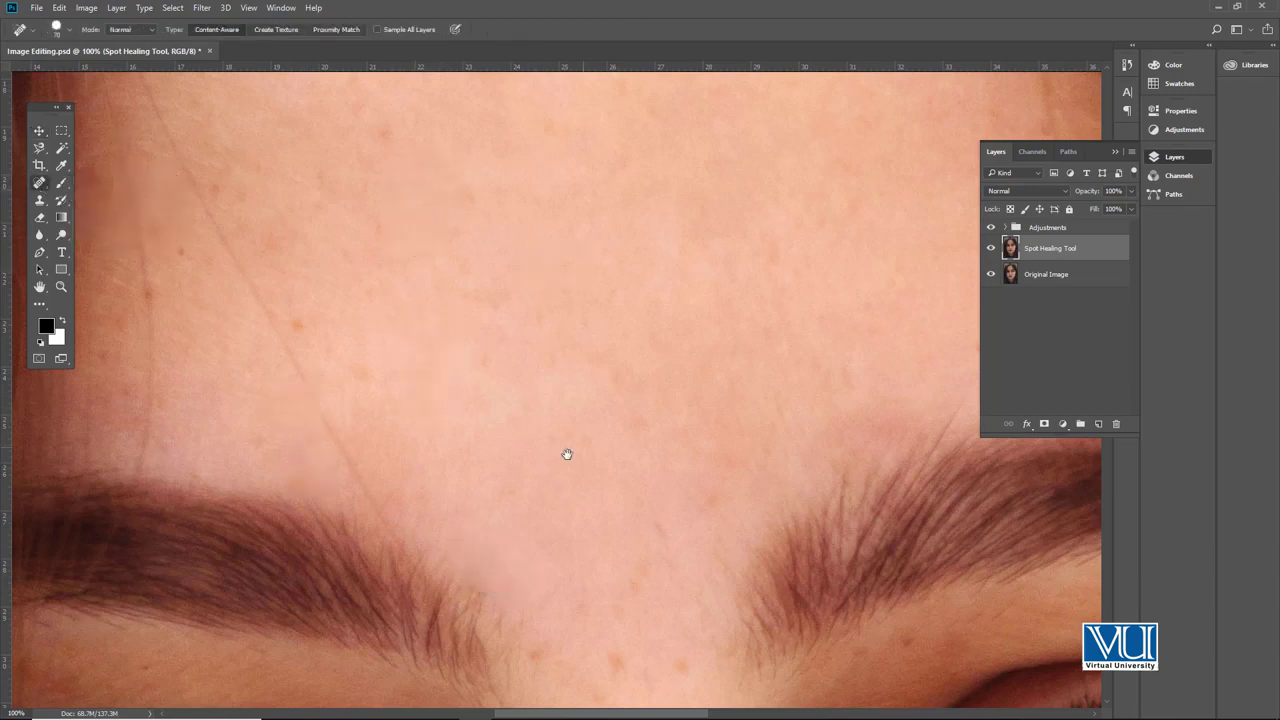
scroll(566, 455, "down", 3)
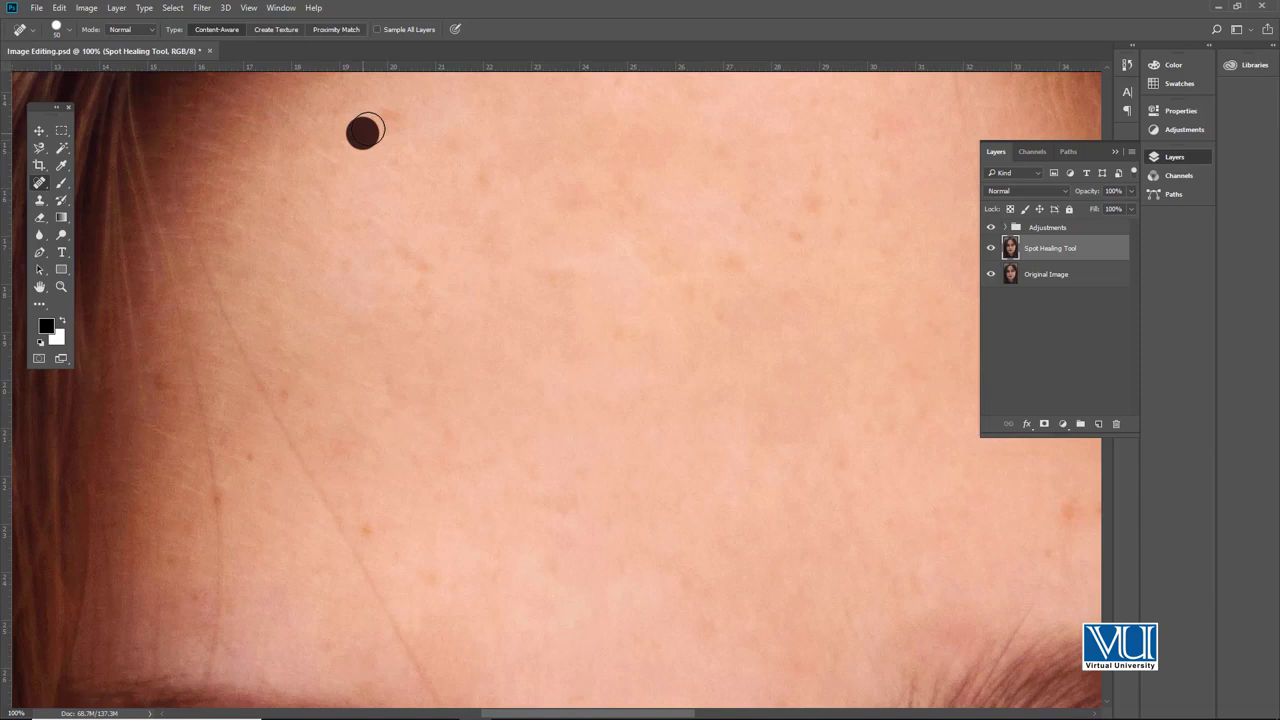
left_click_drag(365, 131, 516, 248)
scroll(883, 493, "down", 2)
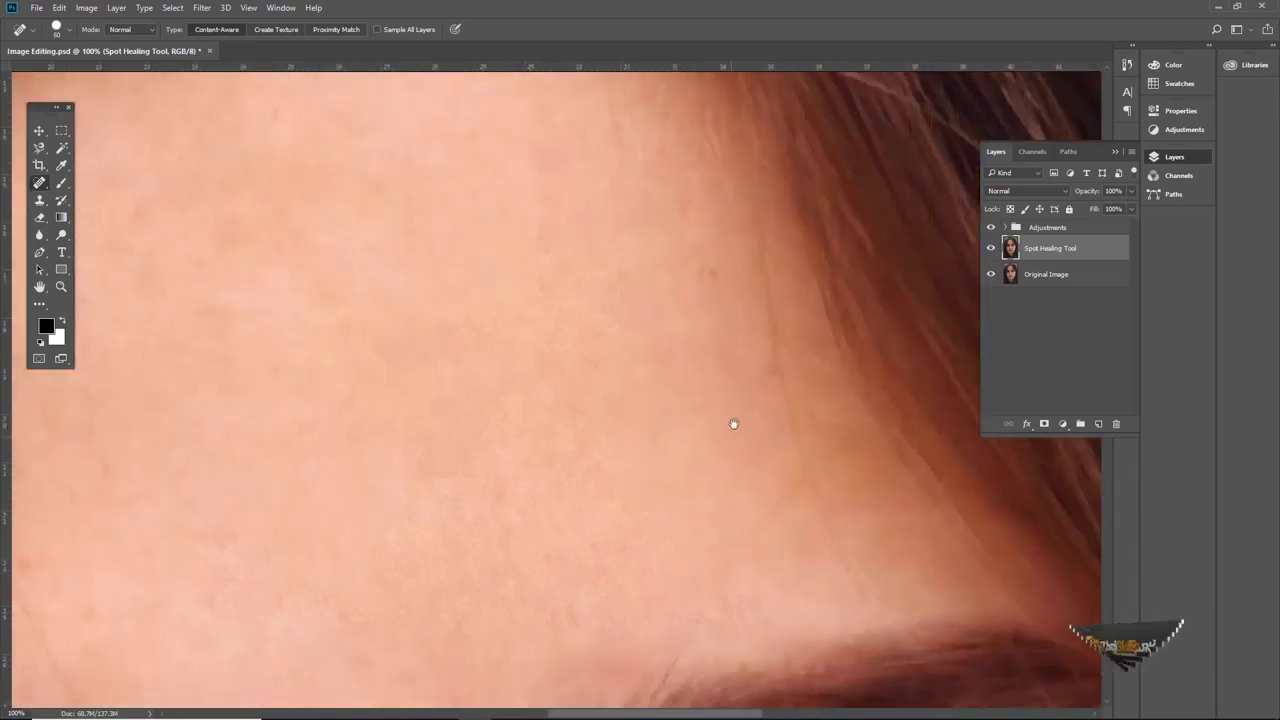
scroll(543, 426, "left", 5)
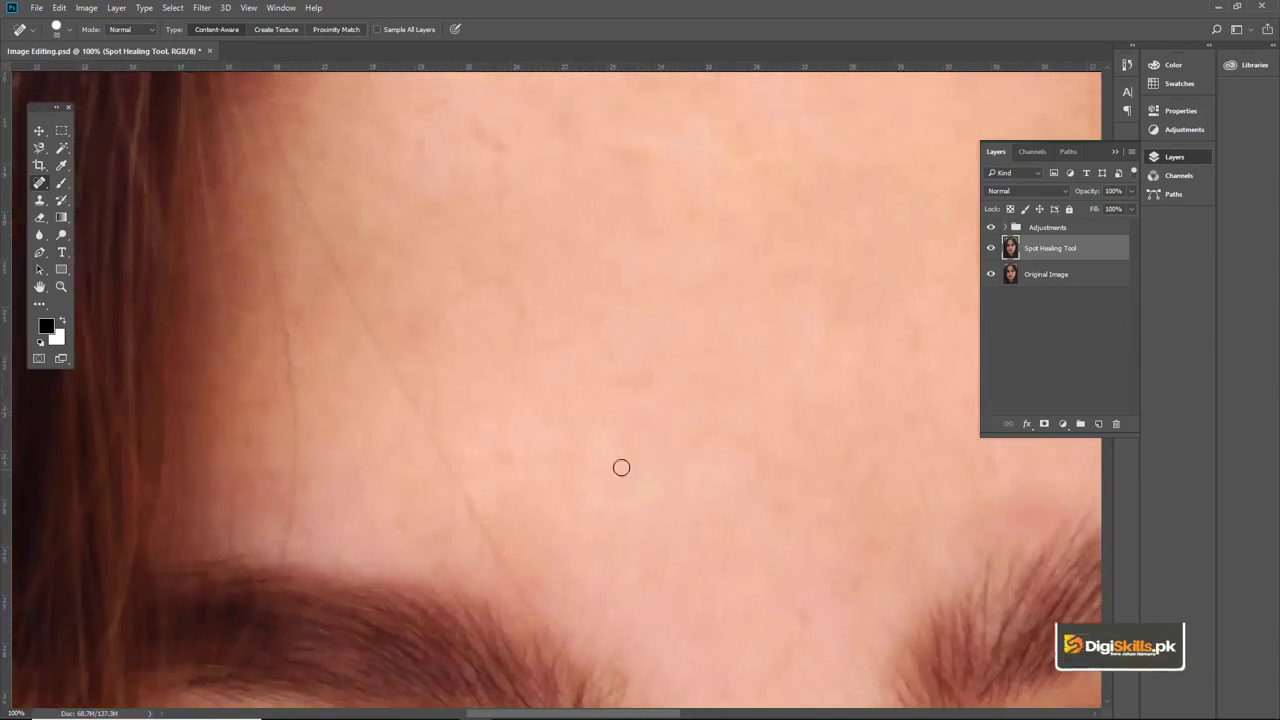
scroll(639, 218, "up", 3)
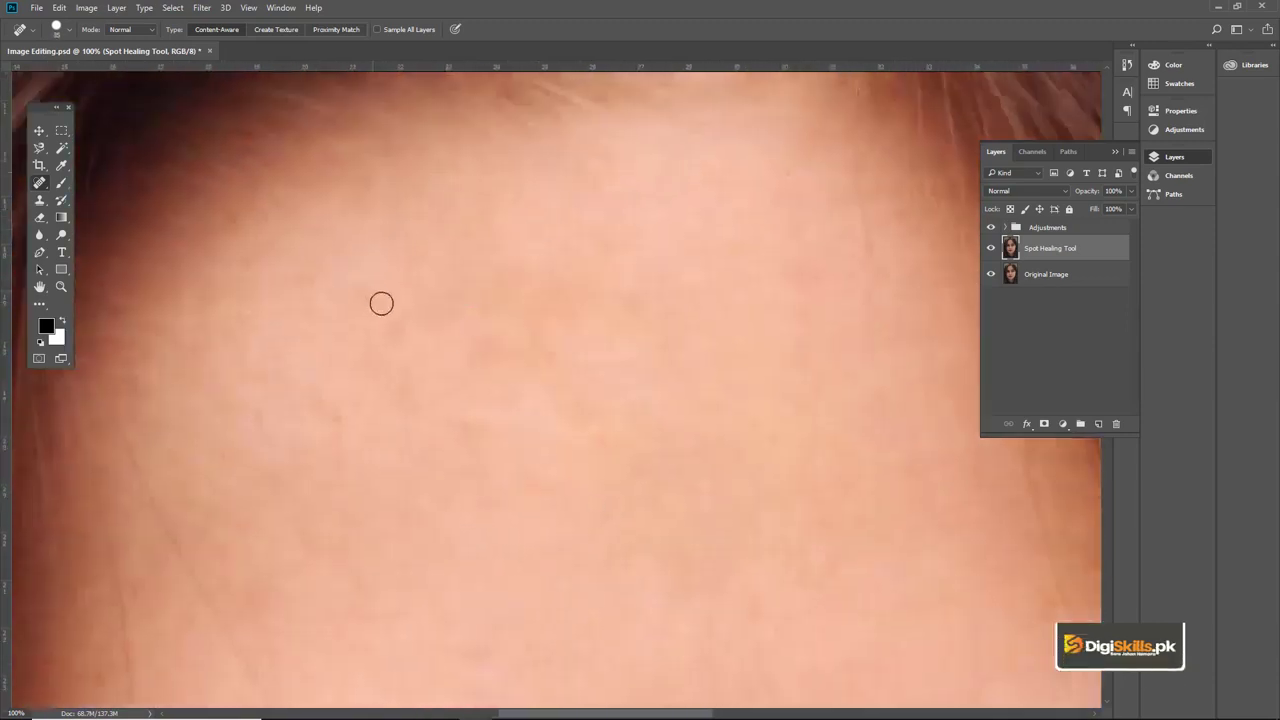
Zoom out and frame the nose bridge, with the Spot Healing Brush active
key("ctrl+minus")
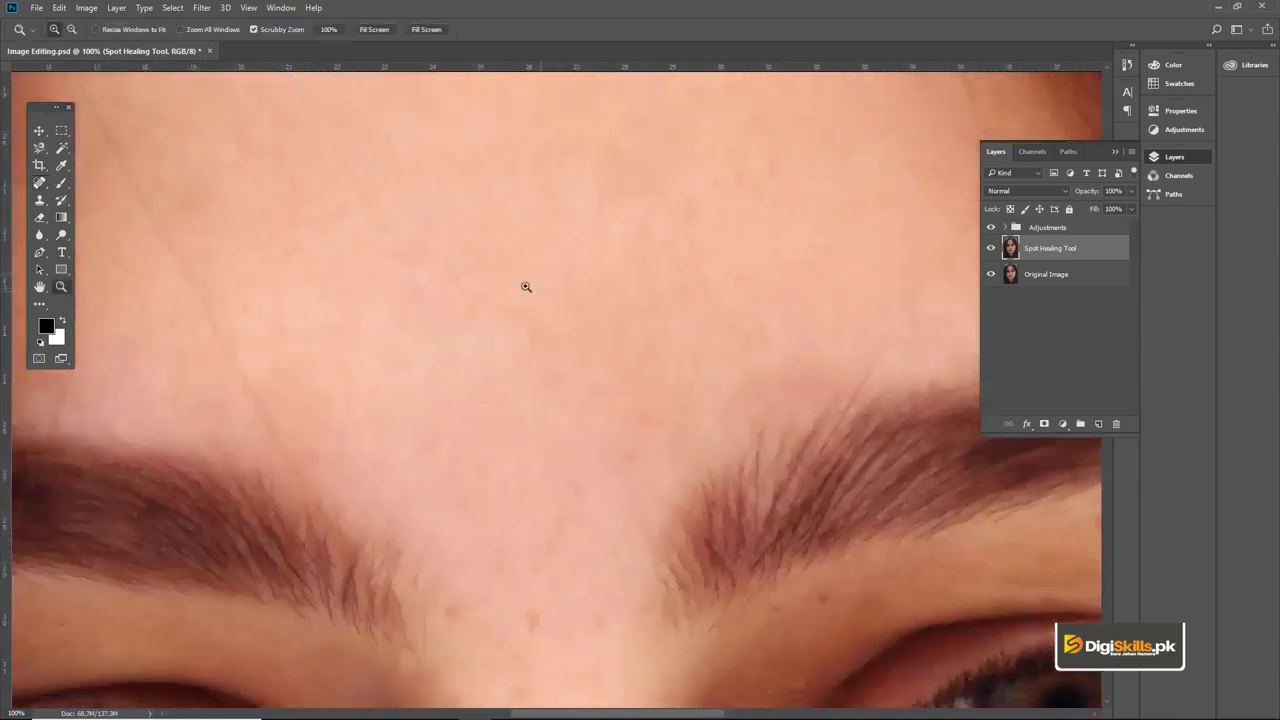
key("ctrl+minus")
key("ctrl+minus")
left_click_drag(549, 265, 564, 263)
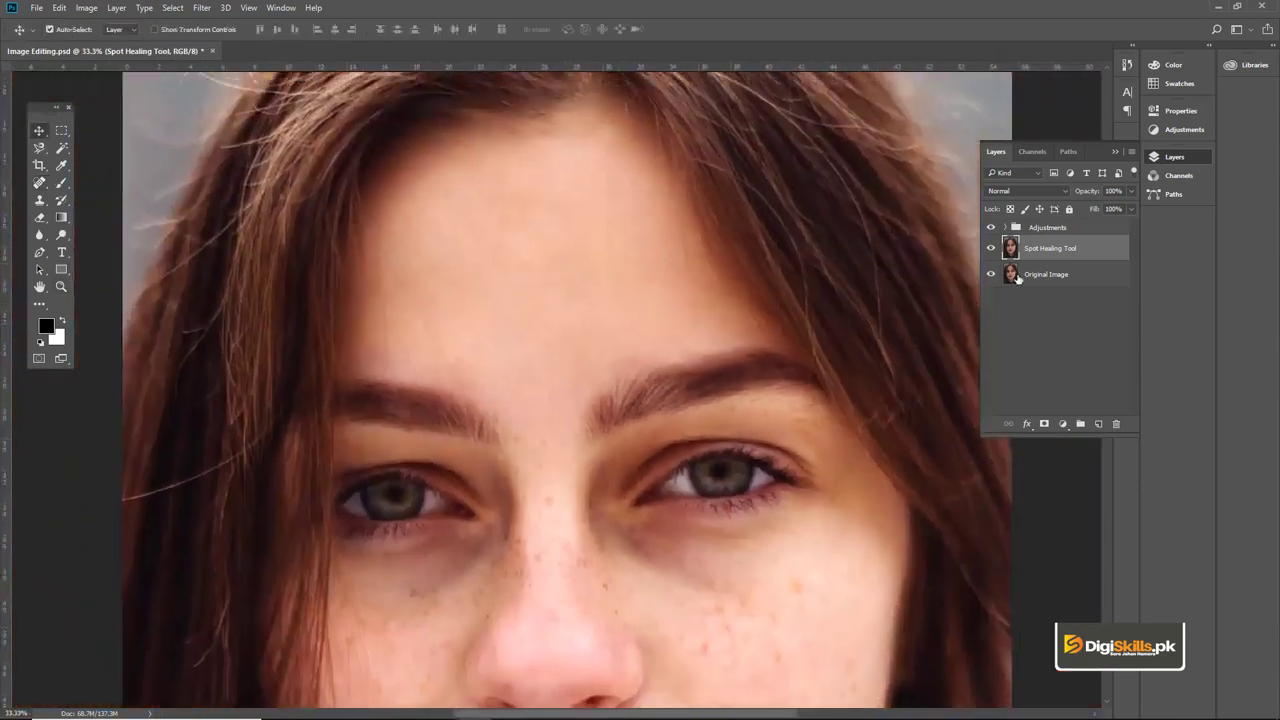
left_click_drag(627, 410, 691, 245)
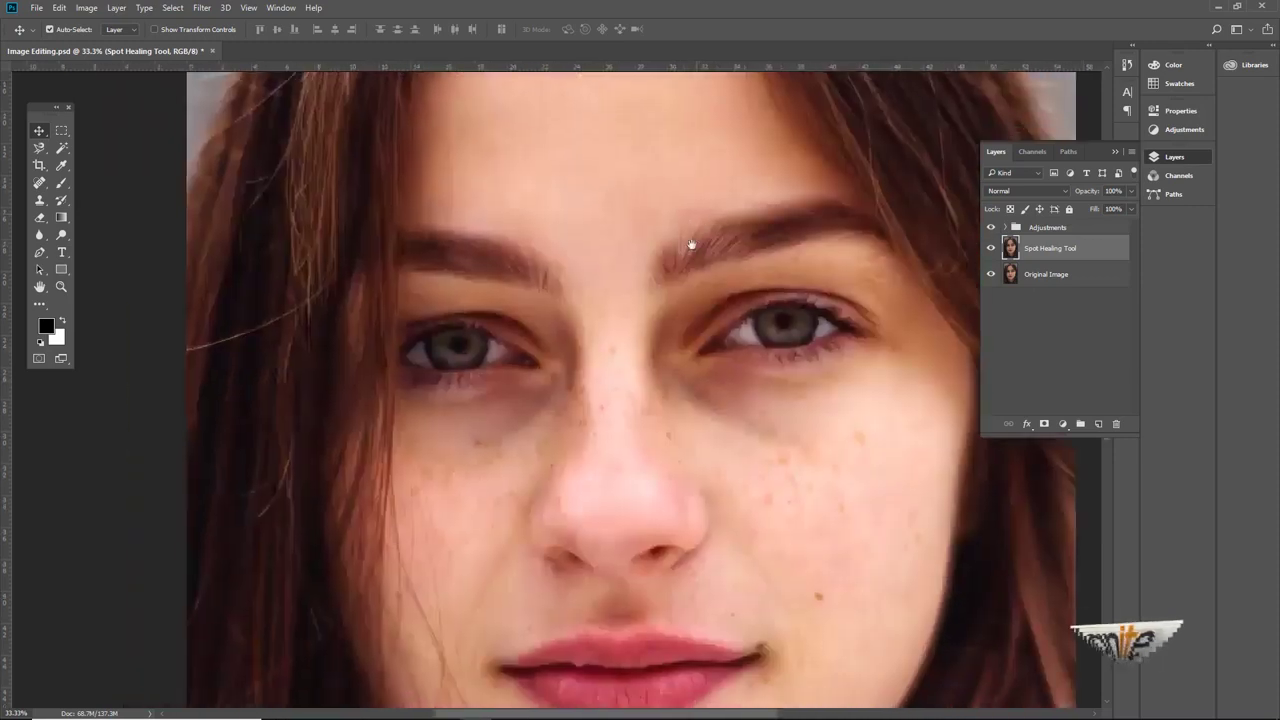
scroll(714, 257, "up", 1)
scroll(720, 206, "up", 1)
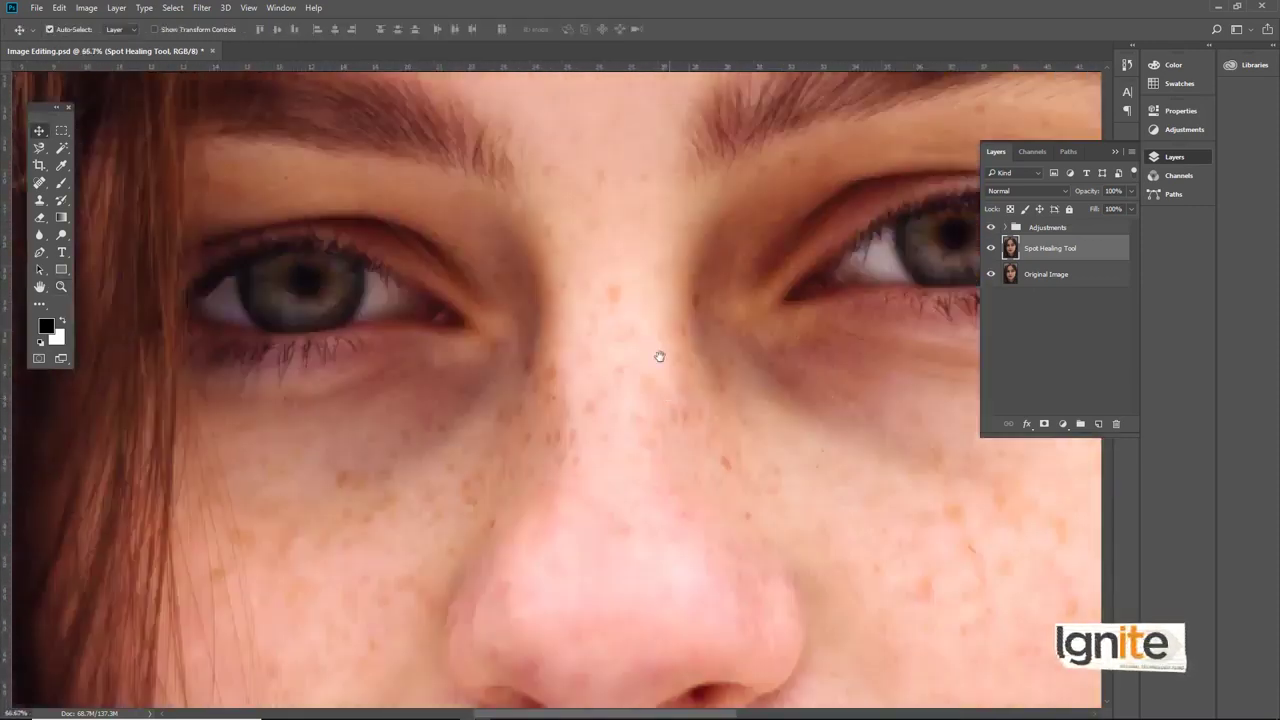
key("j")
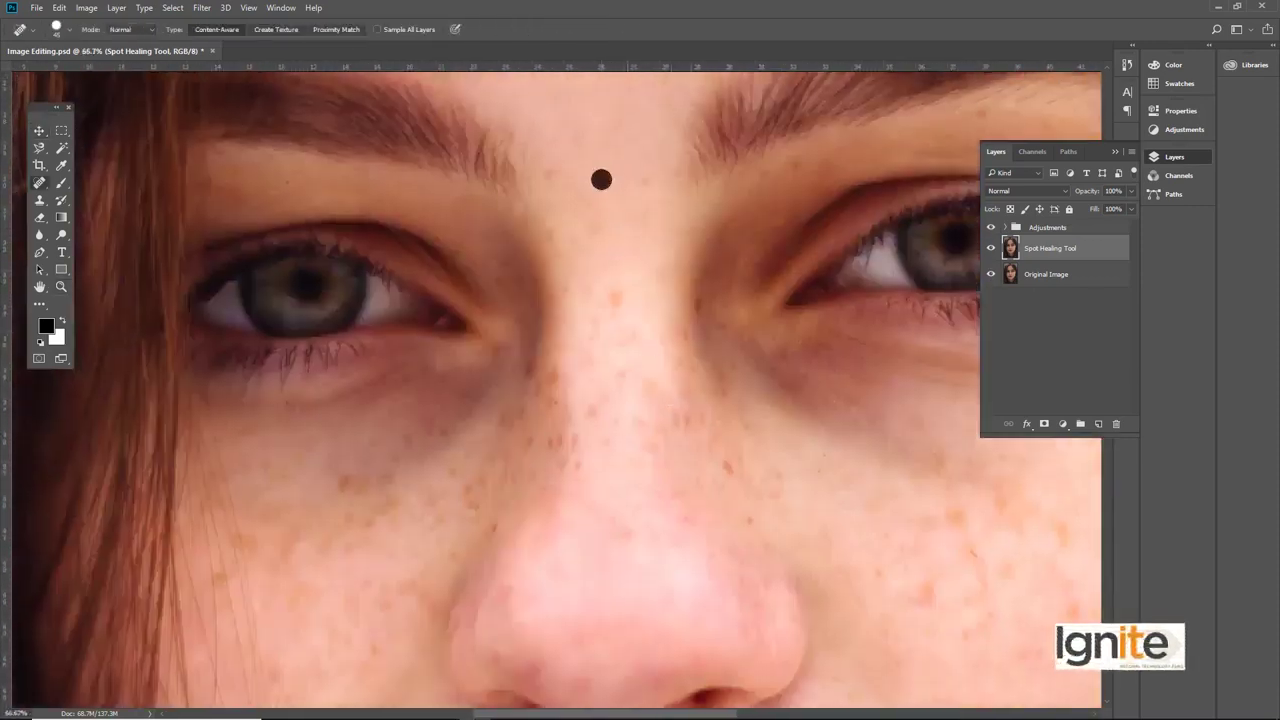
scroll(629, 208, "up", 1)
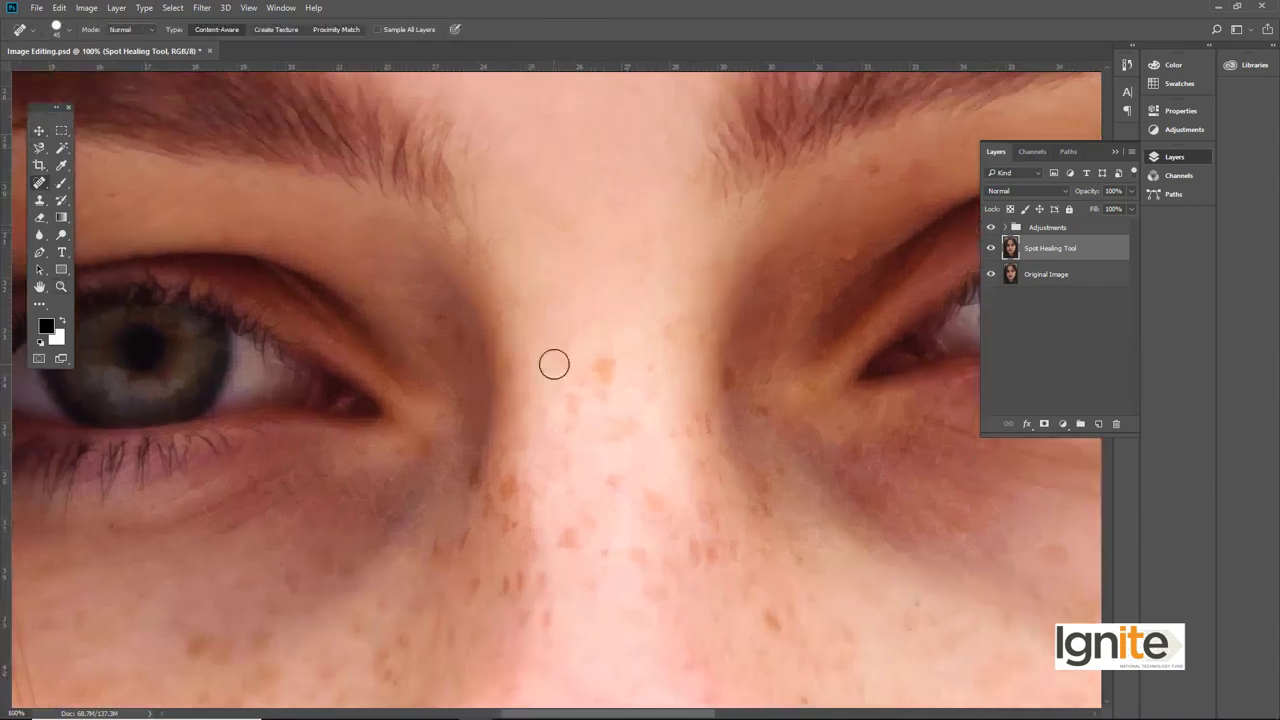
Heal the nose-bridge freckle, the blemish beside the nose and the under-eye spot
left_click_drag(650, 366, 486, 334)
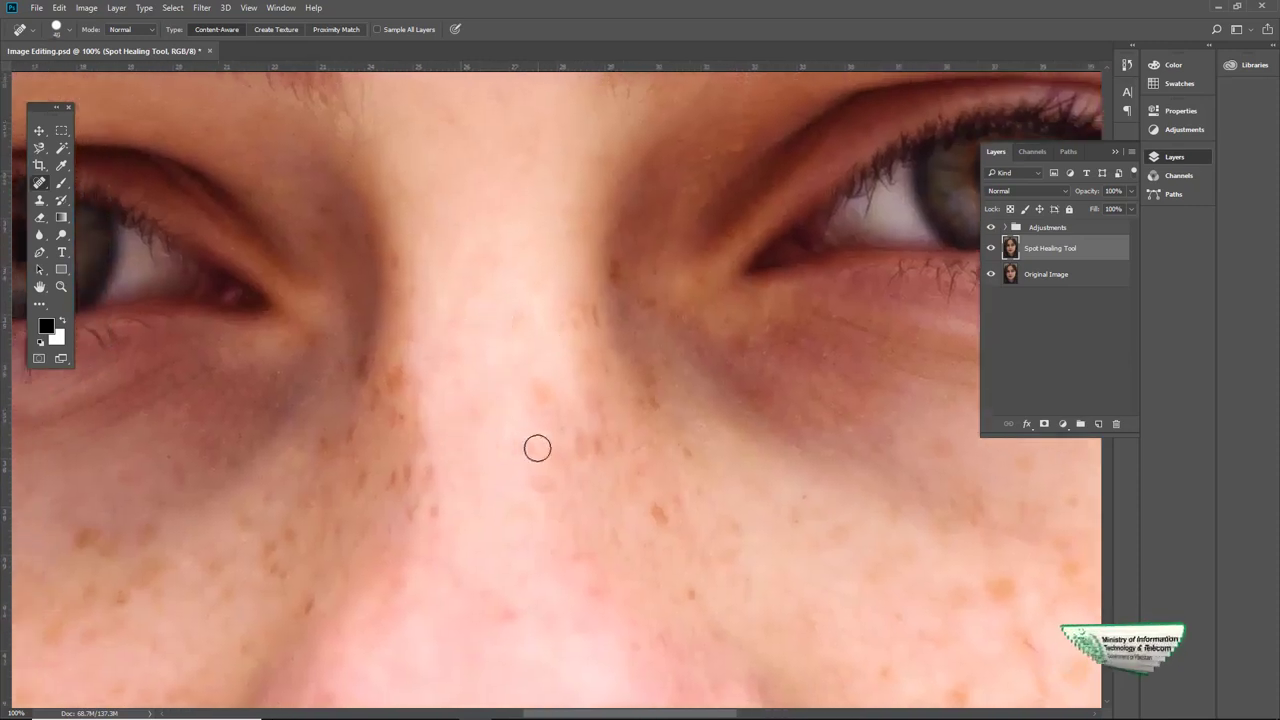
left_click(485, 411)
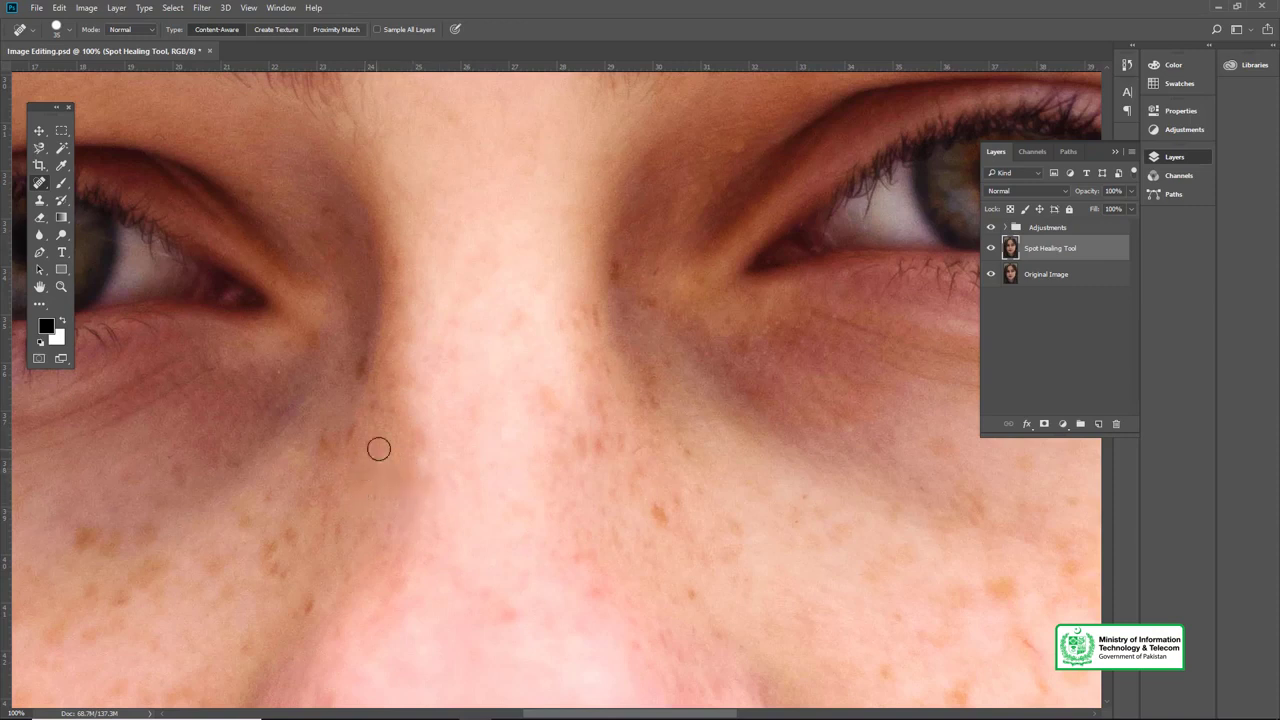
left_click_drag(507, 377, 555, 341)
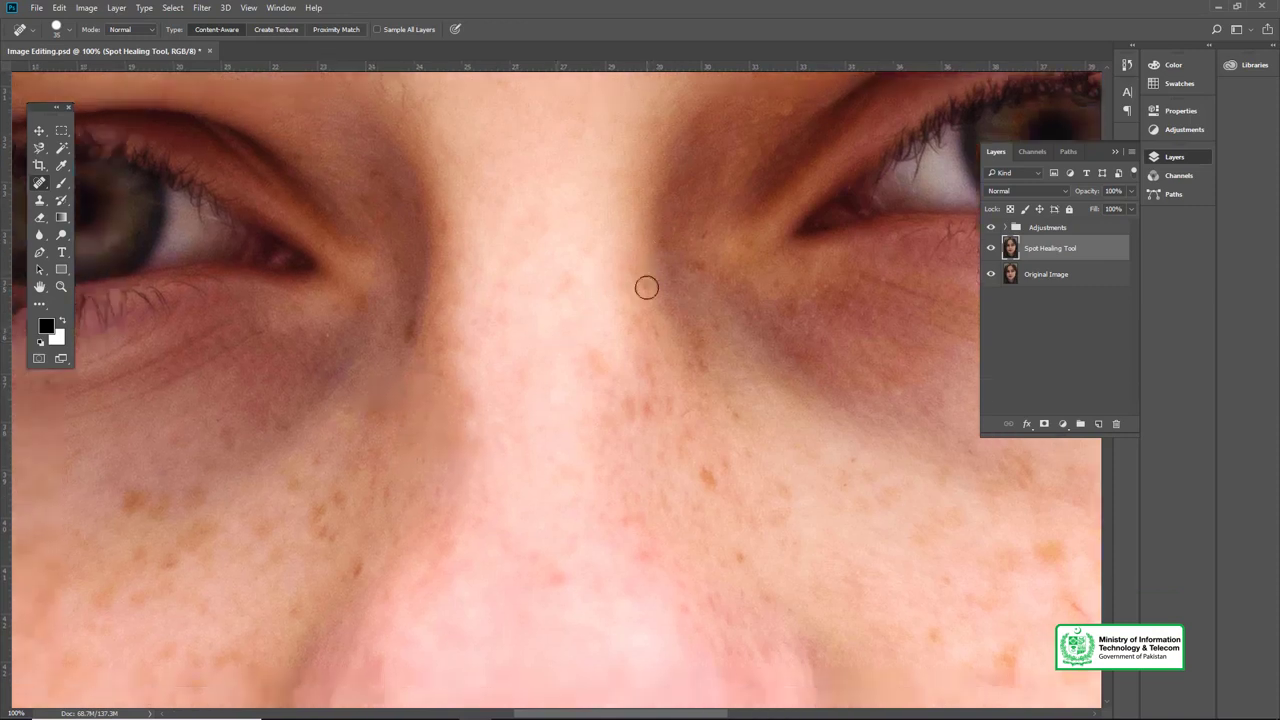
left_click_drag(596, 441, 550, 399)
left_click_drag(656, 361, 618, 321)
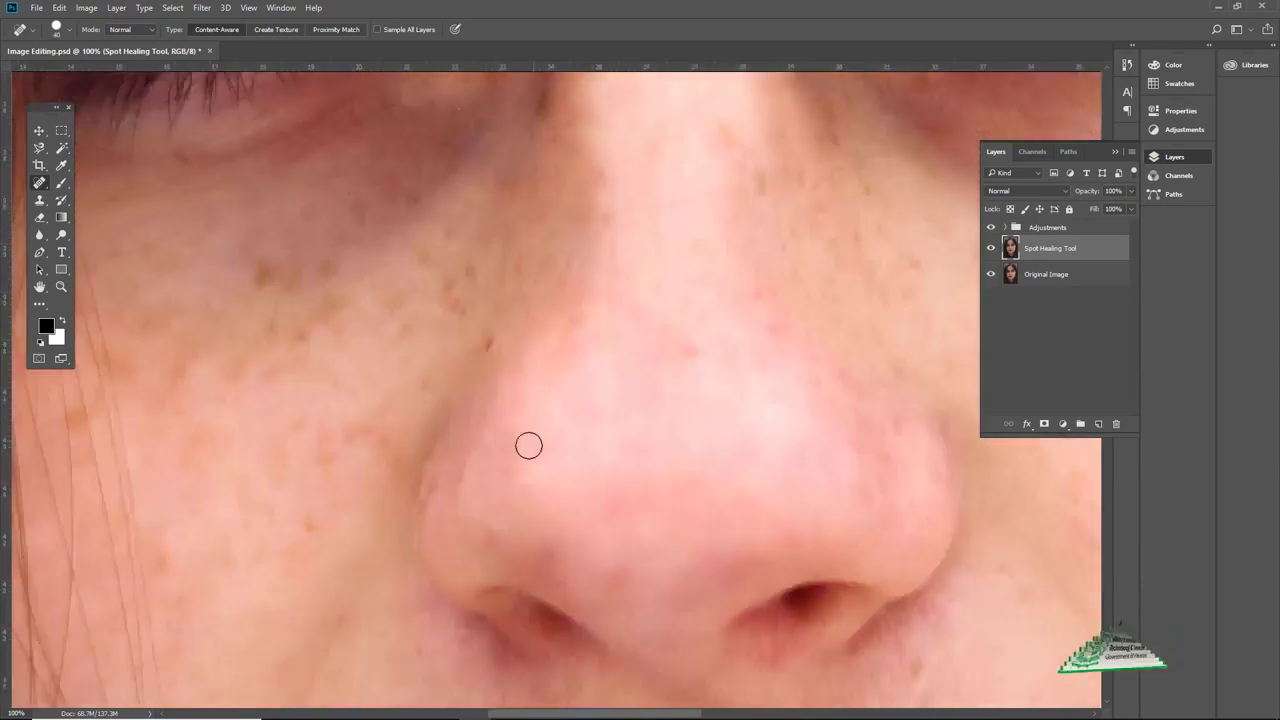
left_click_drag(468, 492, 430, 490)
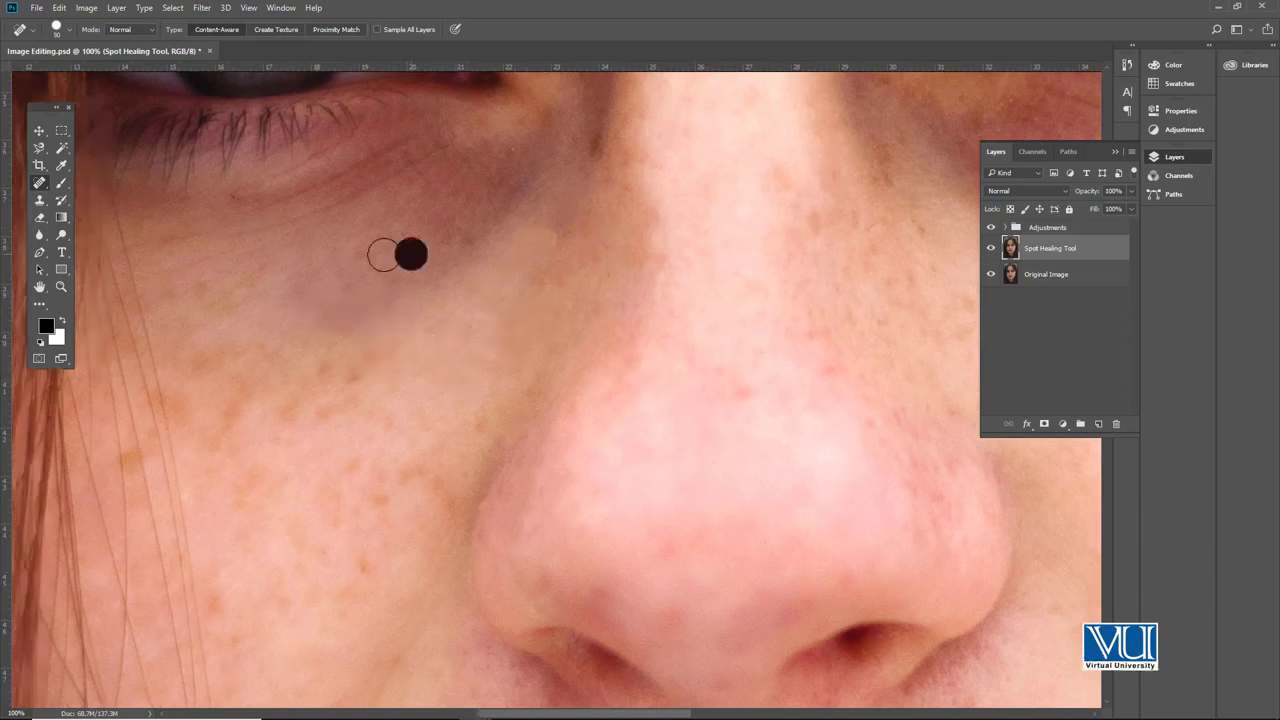
left_click(375, 252)
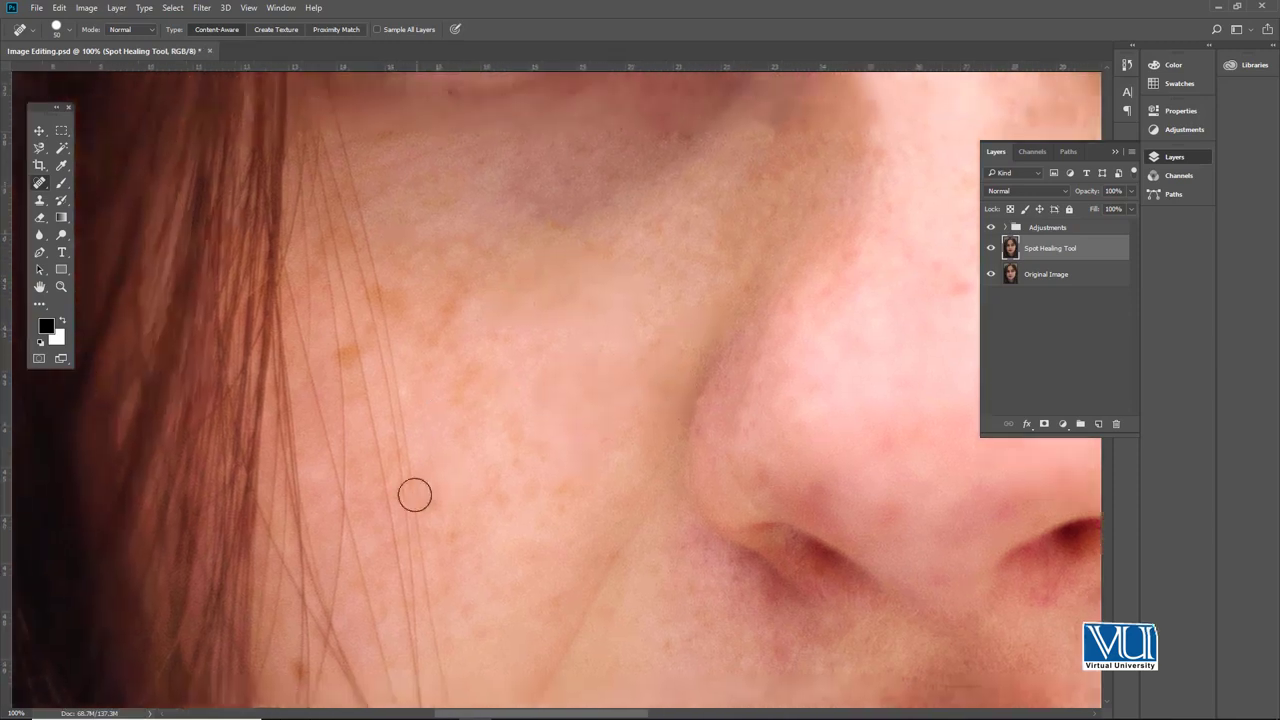
Inspect the cheek skin at 200%, then reframe another cheek patch for spot healing
left_click(414, 494, "ctrl")
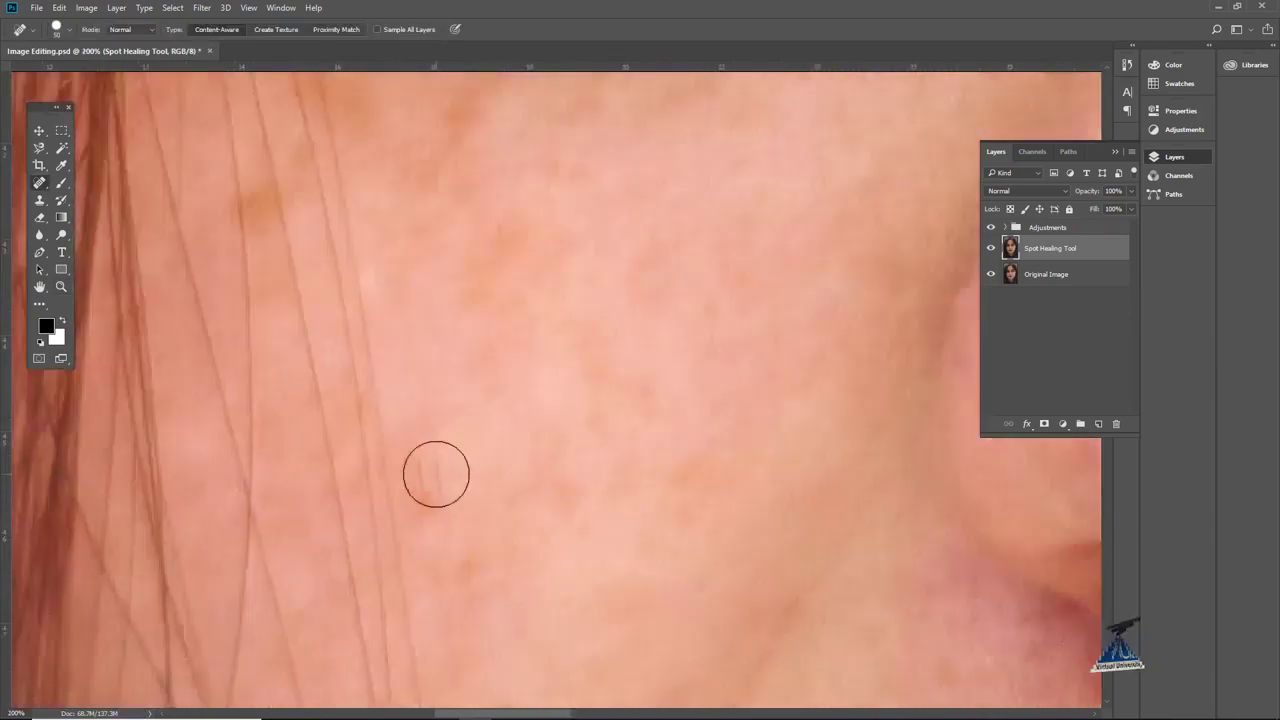
left_click(452, 358, "alt")
scroll(304, 368, "up", 3)
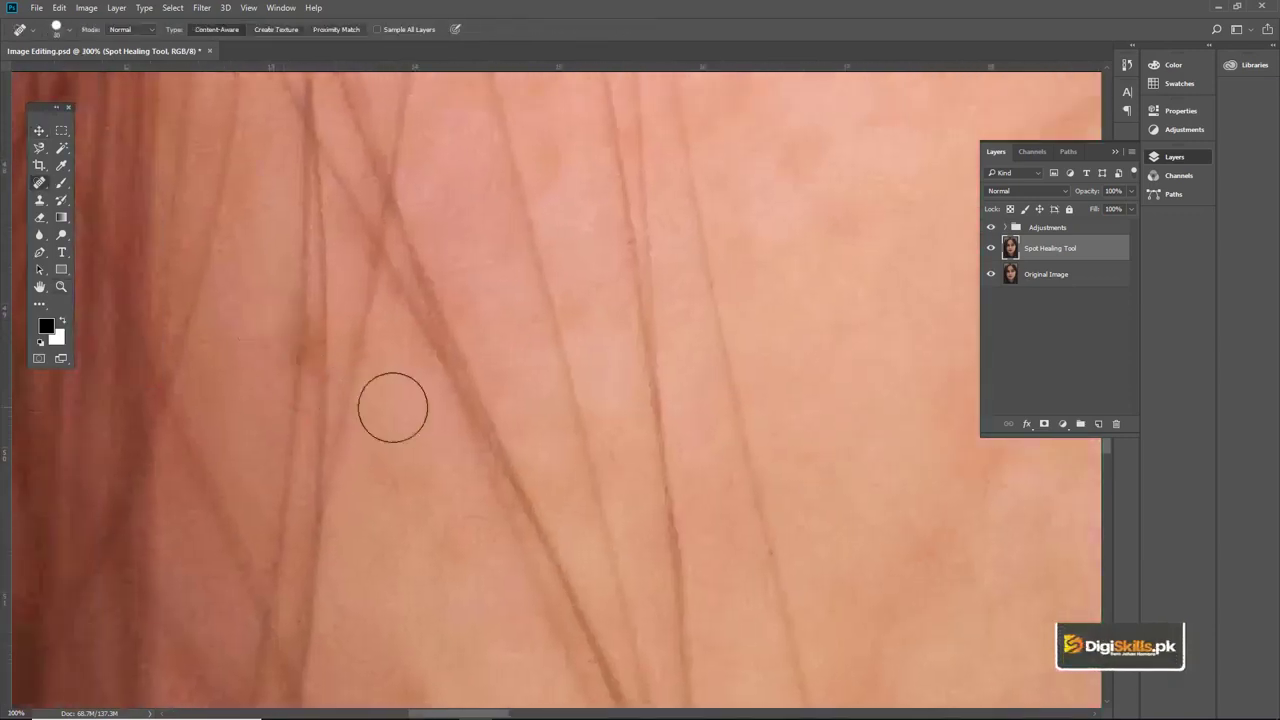
left_click_drag(523, 380, 309, 301)
key("j")
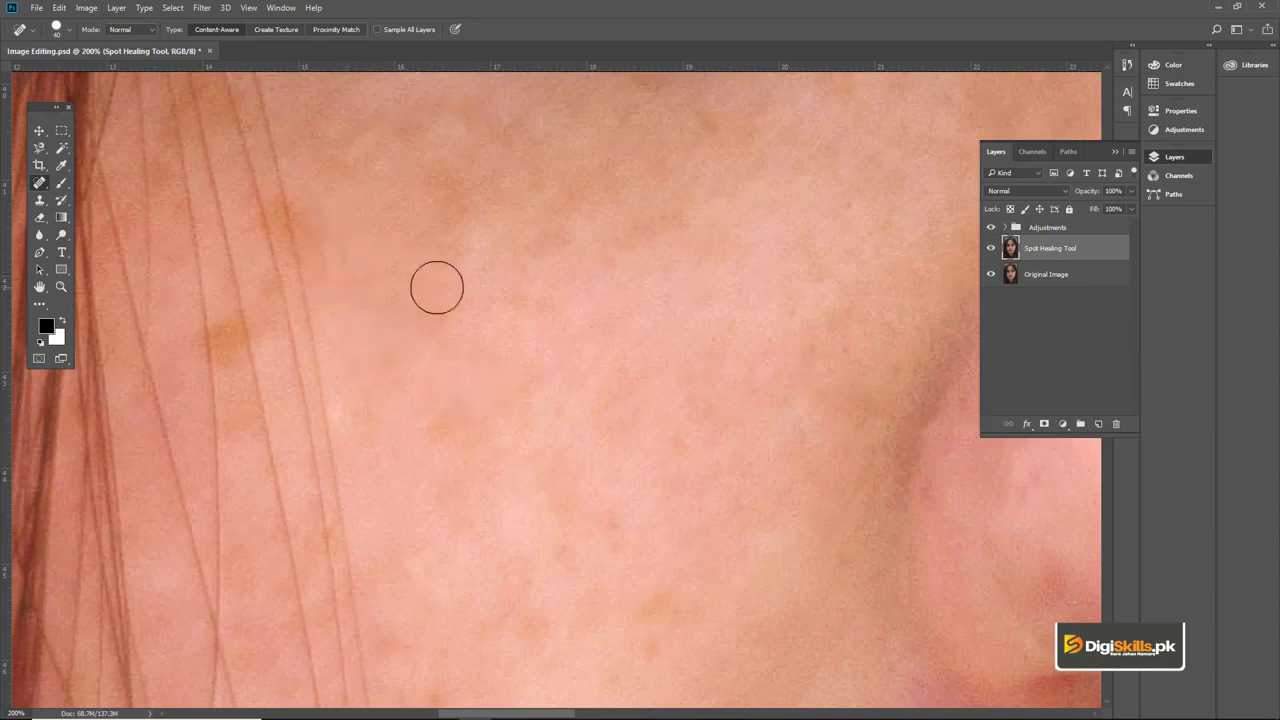
scroll(388, 247, "left", 2)
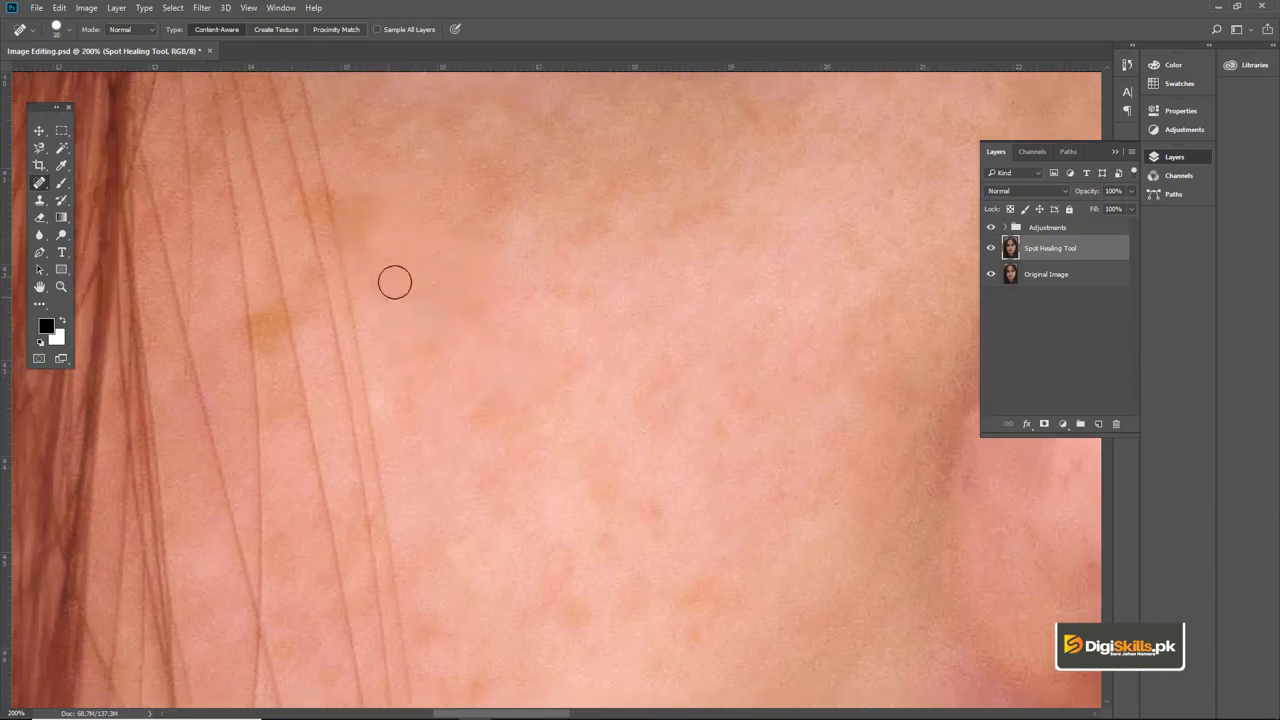
scroll(383, 280, "down", 3)
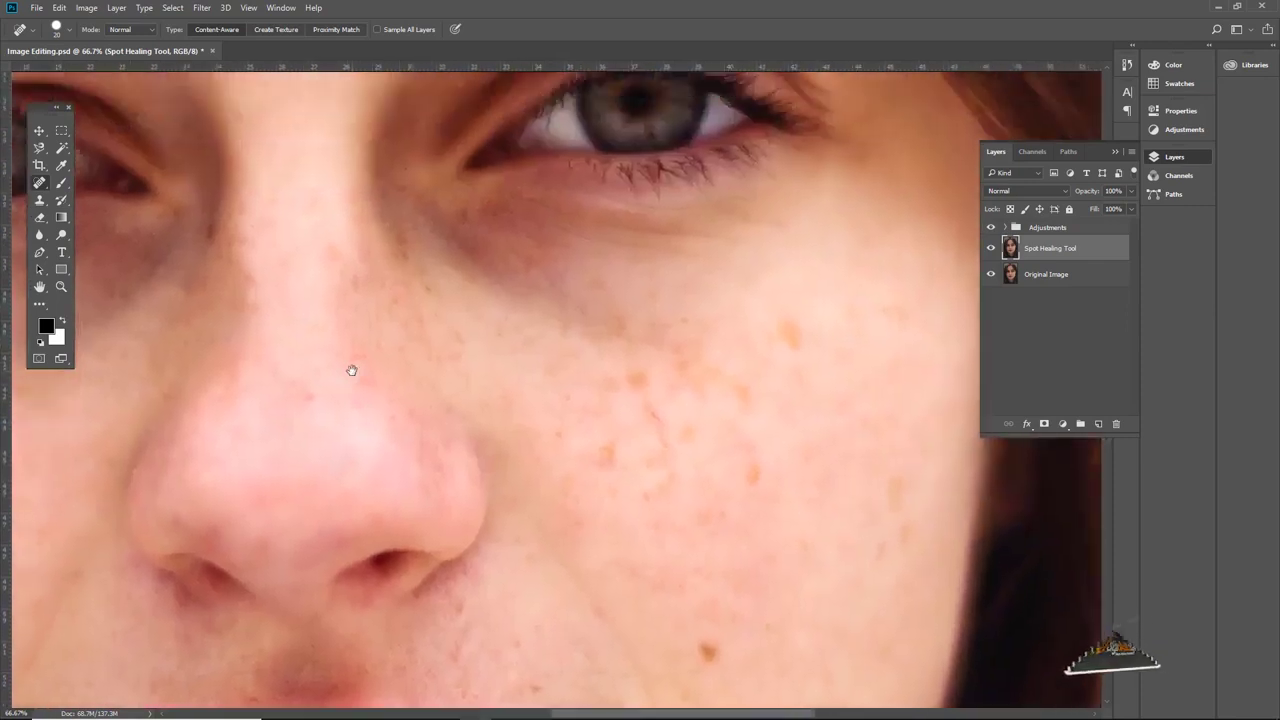
Heal two nose-bridge spots at brush size 40, then the cheek freckles at size 70
left_click(400, 234)
key("bracketright")
left_click(234, 160)
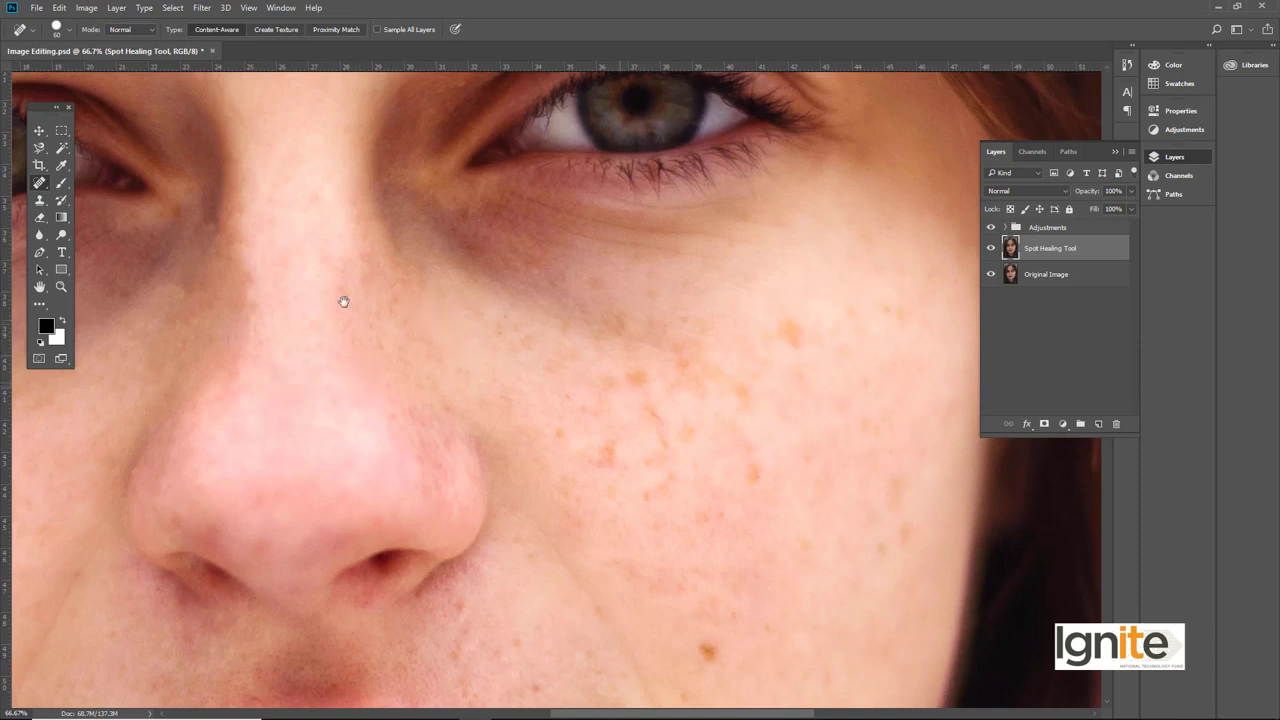
left_click_drag(343, 301, 98, 251)
key("bracketright")
left_click(486, 343)
left_click(423, 282)
left_click(383, 274)
left_click(387, 221)
left_click(532, 174)
left_click(346, 377)
left_click(431, 379)
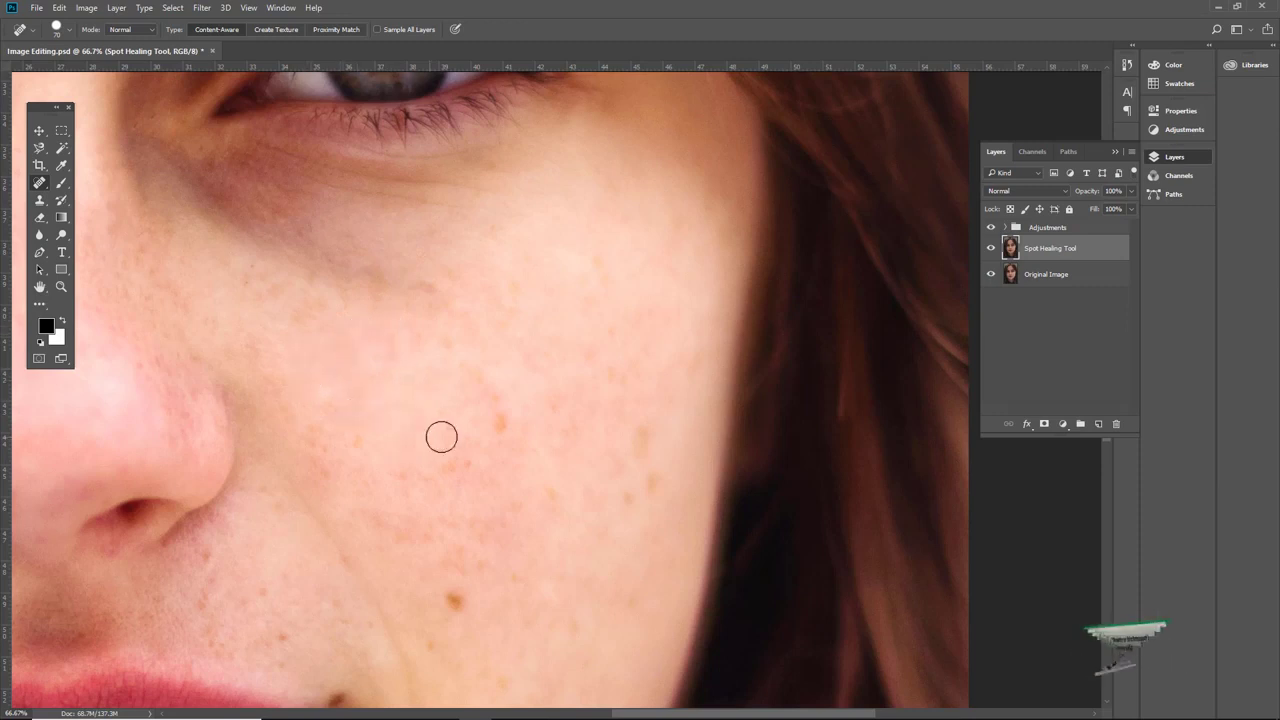
Heal the dark spot at the lip corner and the chin blemish, then zoom out to the face
scroll(463, 471, "down", 3)
scroll(603, 254, "left", 2)
scroll(550, 330, "down", 1)
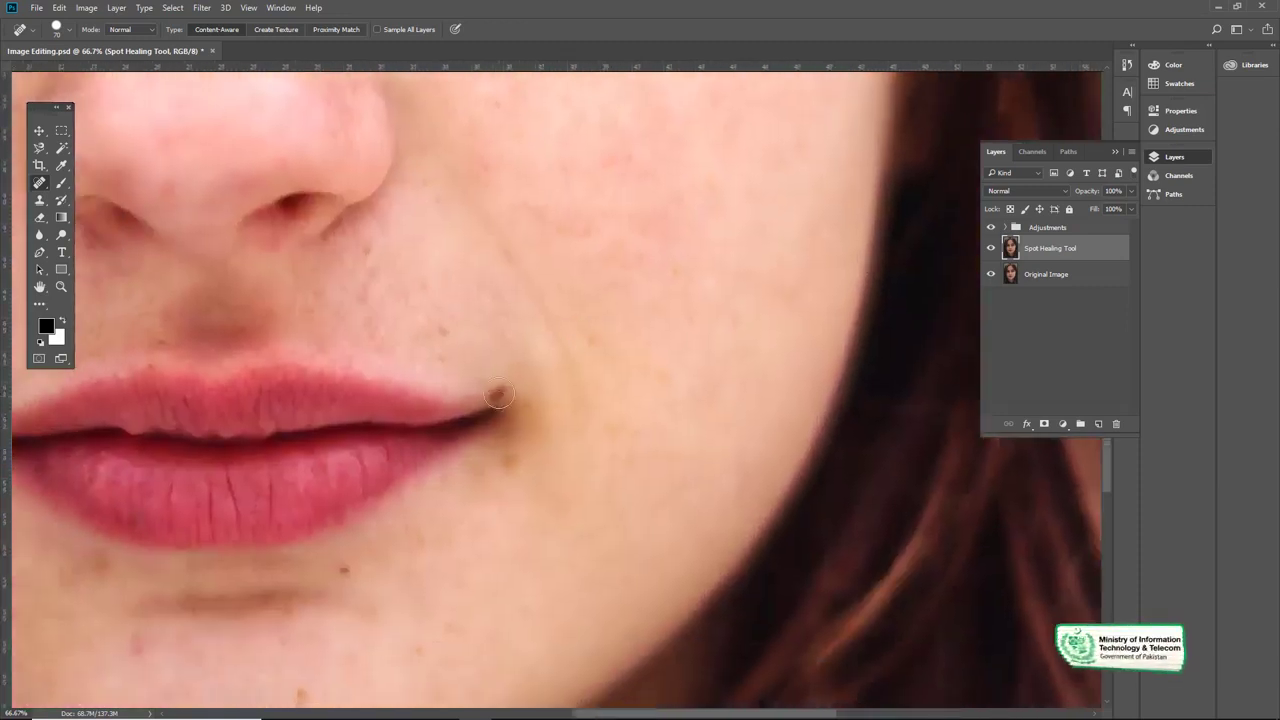
left_click(498, 396)
scroll(591, 471, "left", 2)
scroll(591, 471, "down", 1)
scroll(531, 500, "down", 1)
scroll(353, 517, "left", 2)
scroll(353, 517, "down", 1)
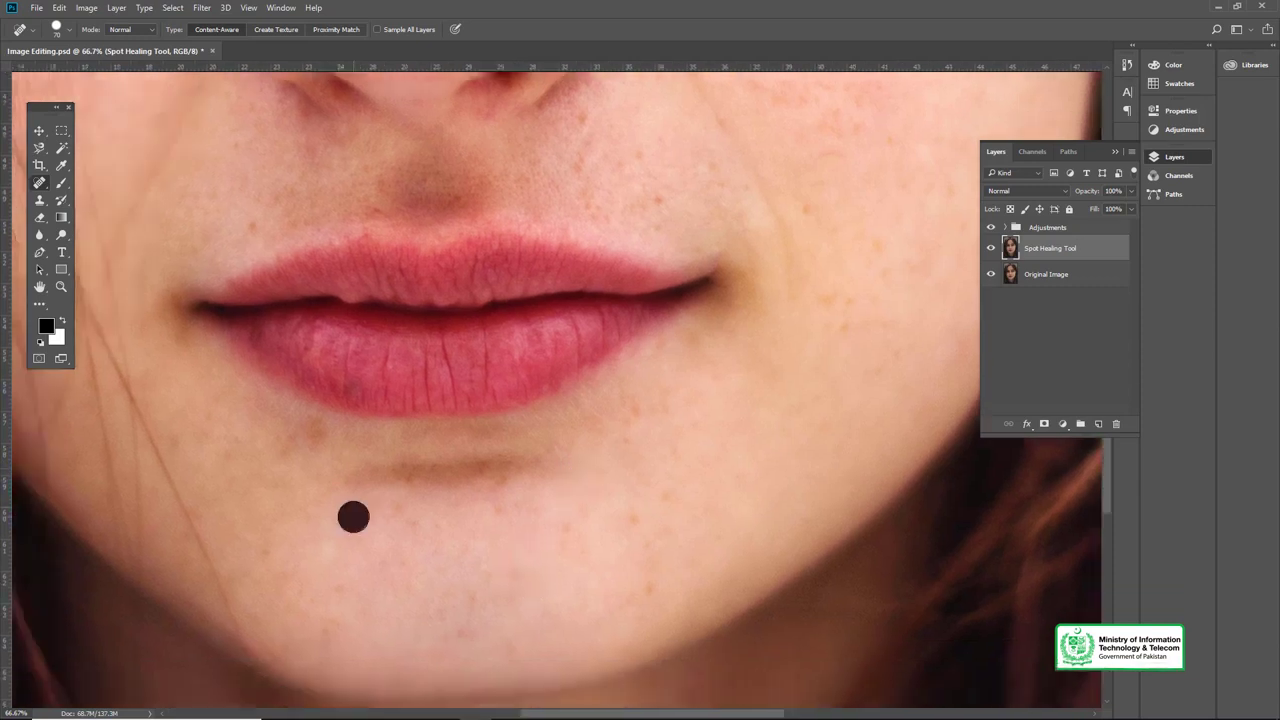
scroll(625, 440, "down", 2)
scroll(620, 446, "right", 2)
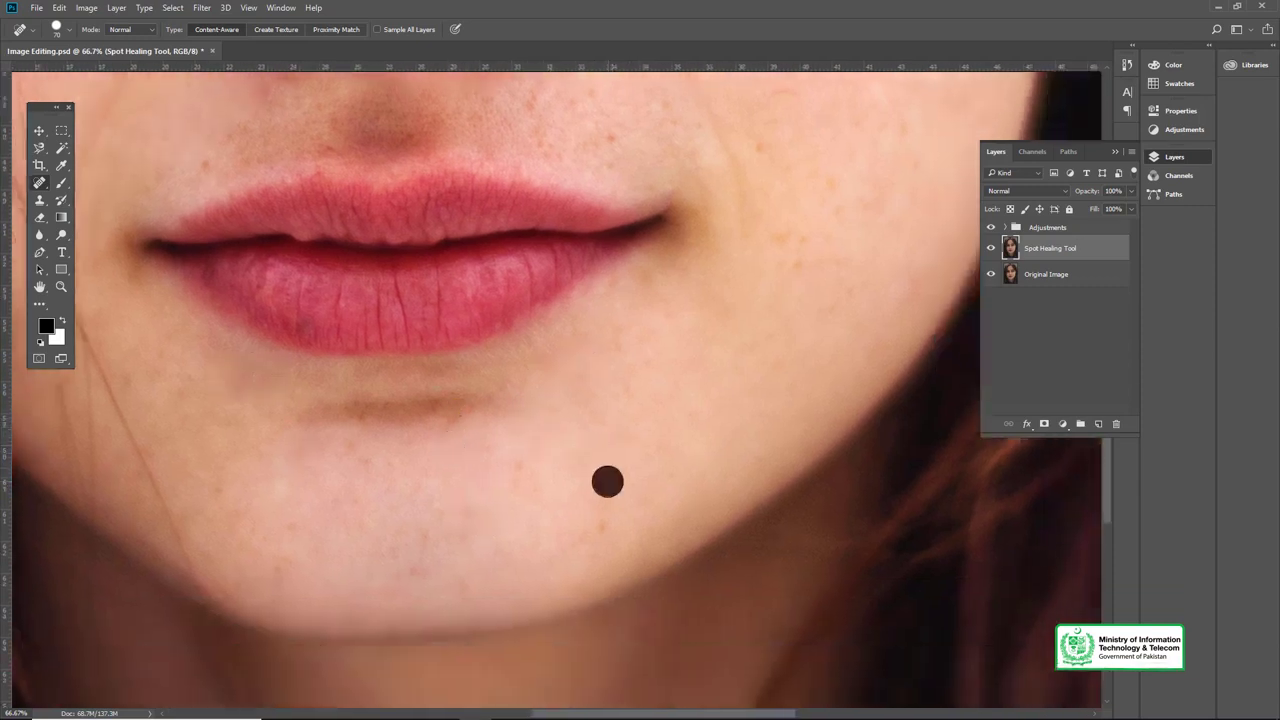
left_click(607, 482)
scroll(400, 266, "up", 1)
scroll(646, 279, "up", 2)
scroll(646, 279, "left", 1)
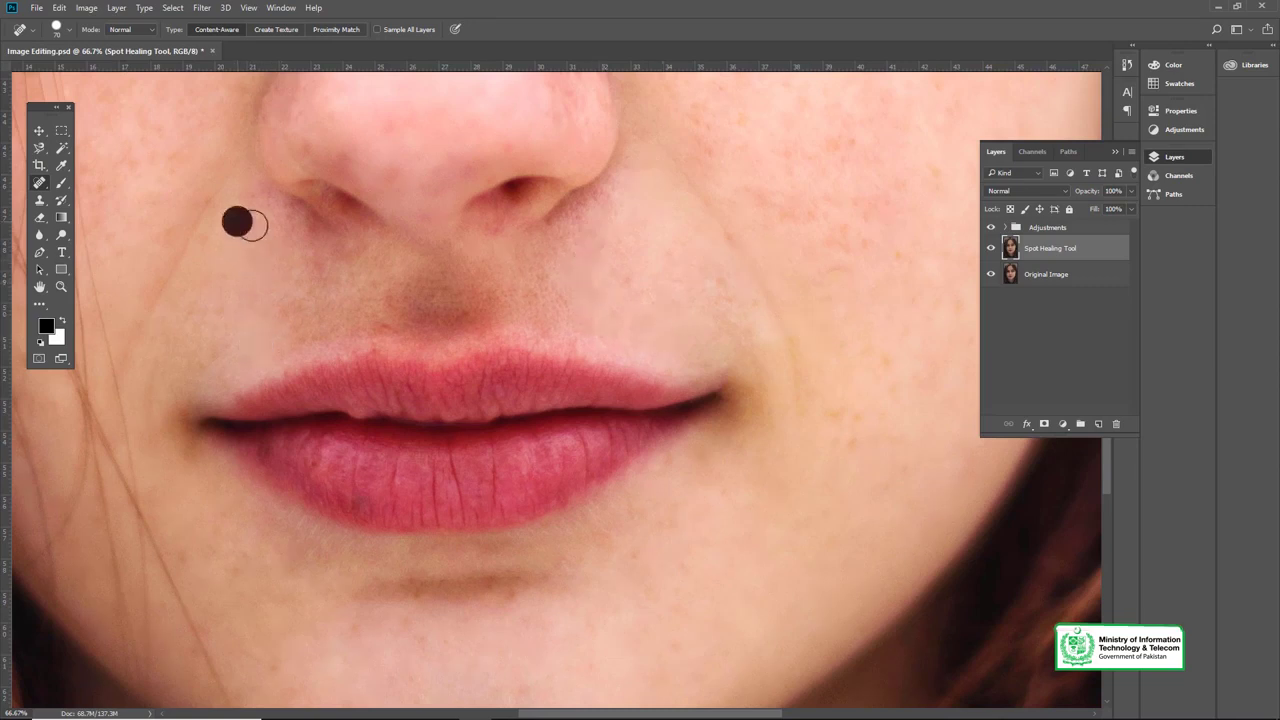
key("v")
key("ctrl+minus")
key("ctrl+minus")
key("ctrl+minus")
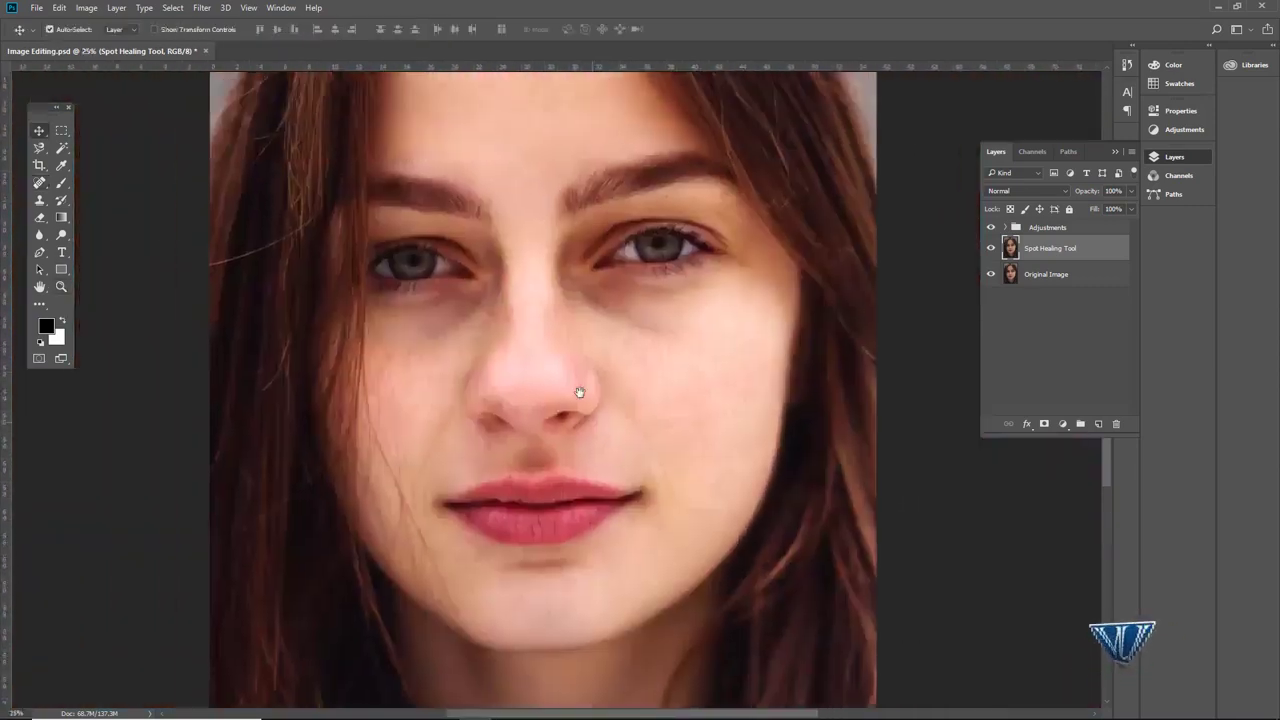
Save the retouched document with Ctrl+S
scroll(540, 340, "up", 2)
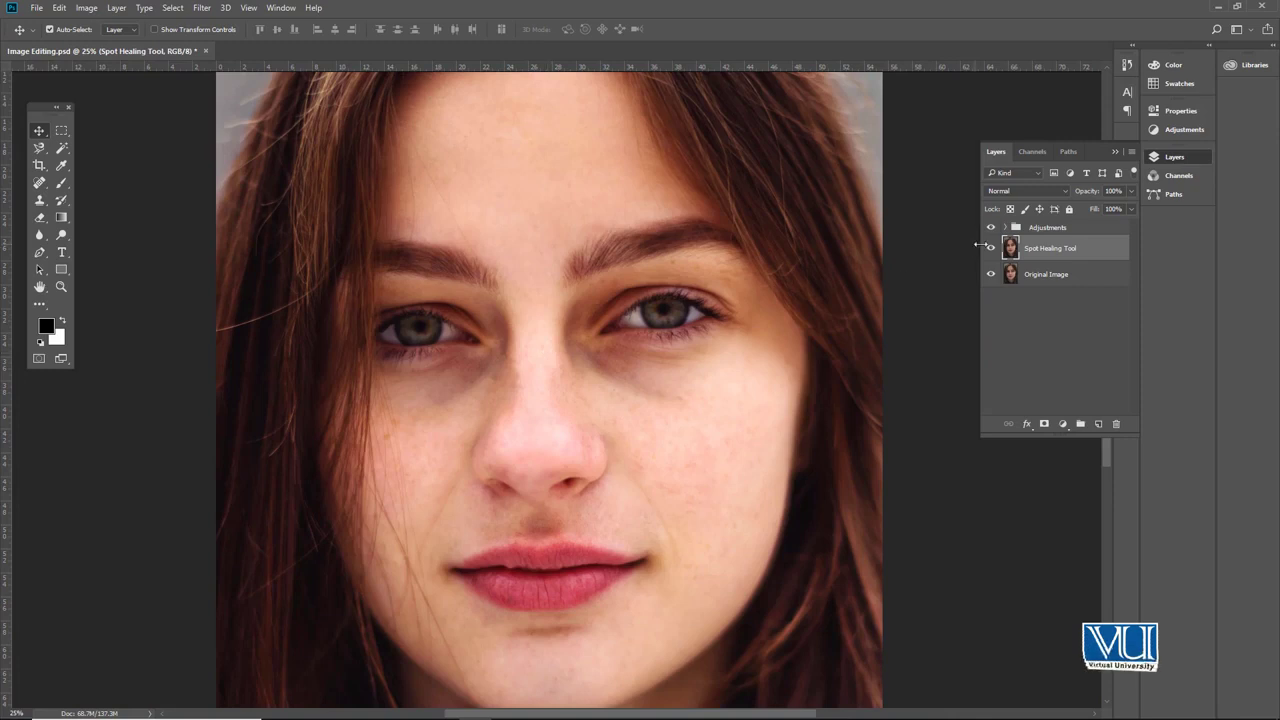
key("ctrl+s")
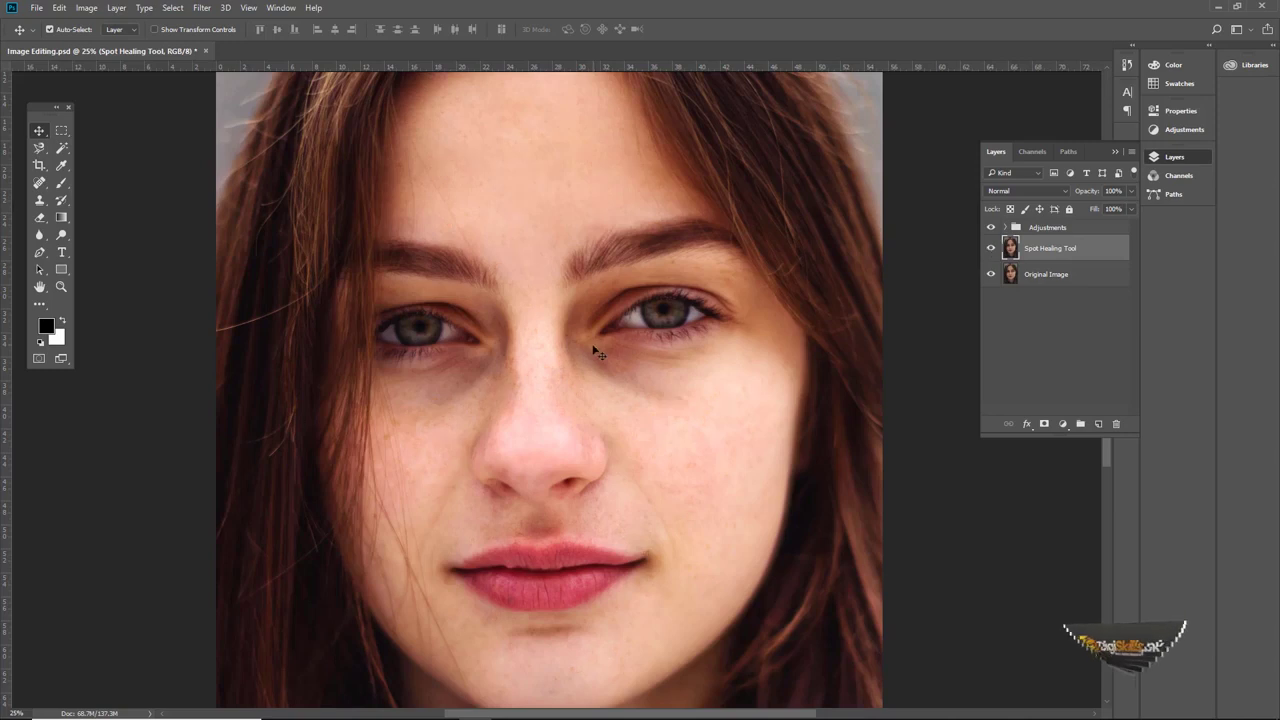
key("ctrl+s")
scroll(534, 349, "up", 1)
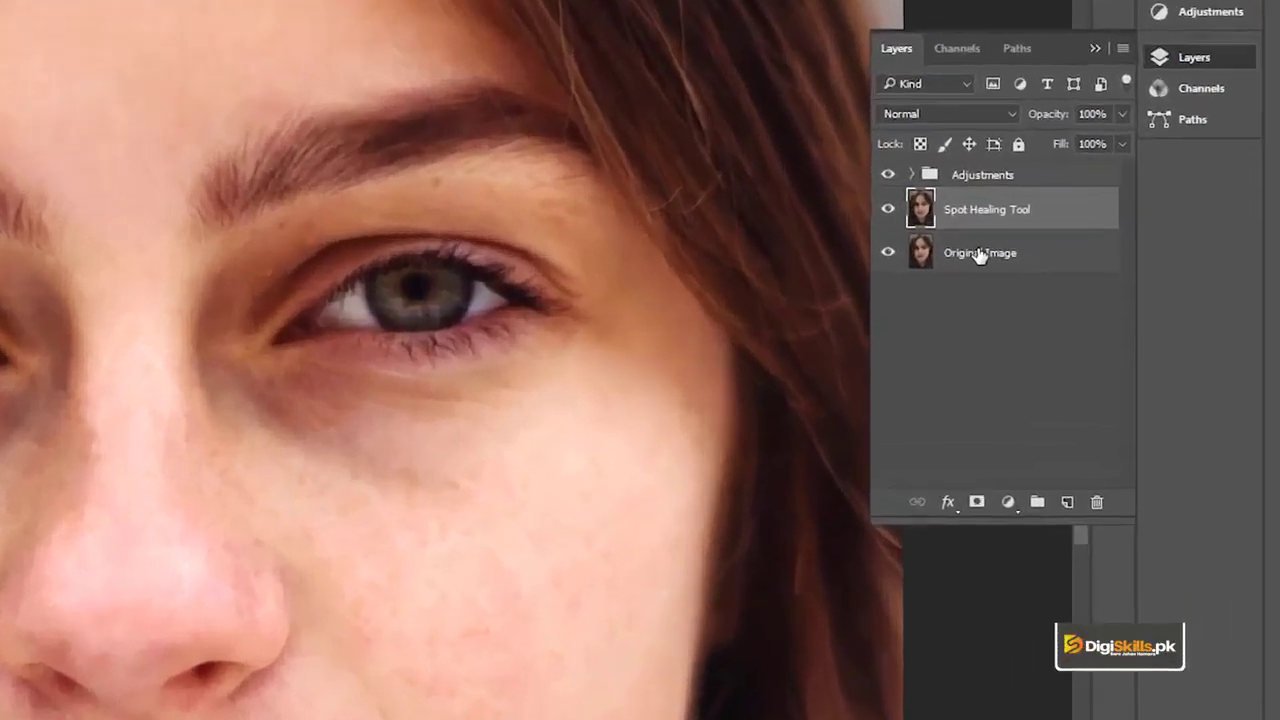
Duplicate the Spot Healing Tool layer and rename the copy 'Healing Tool'
key("ctrl+j")
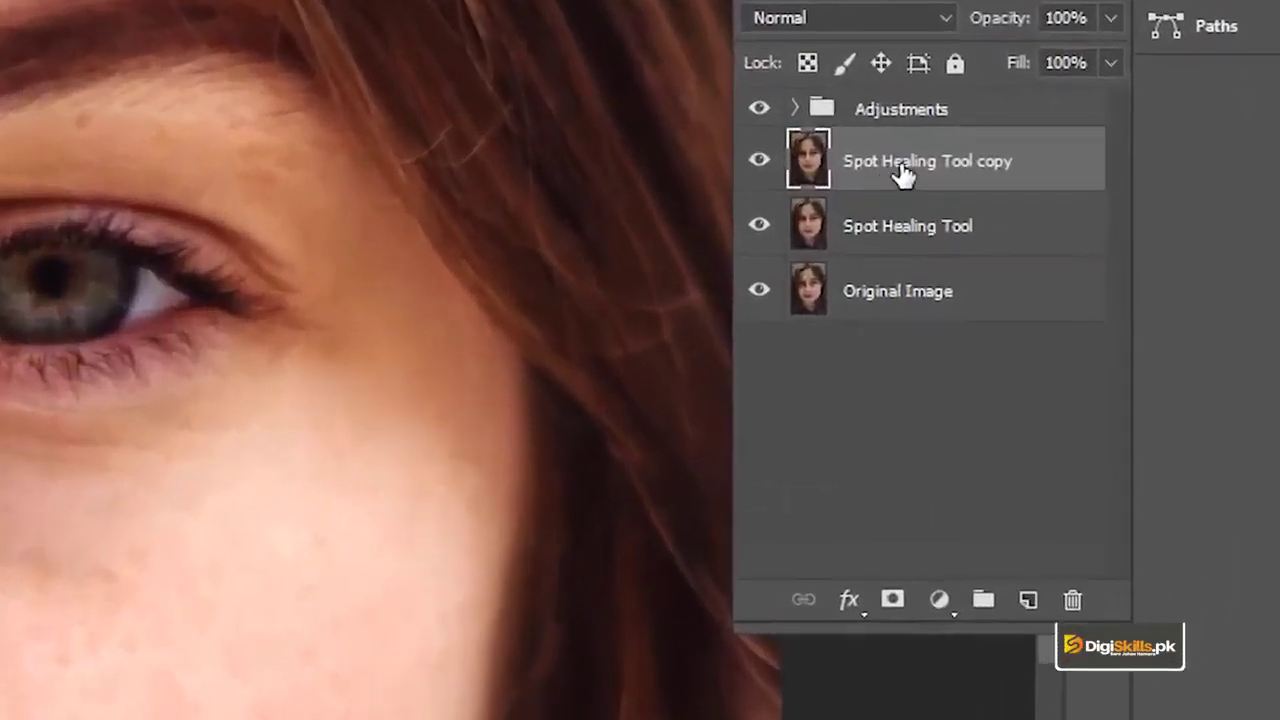
double_click(903, 163)
left_click(882, 163)
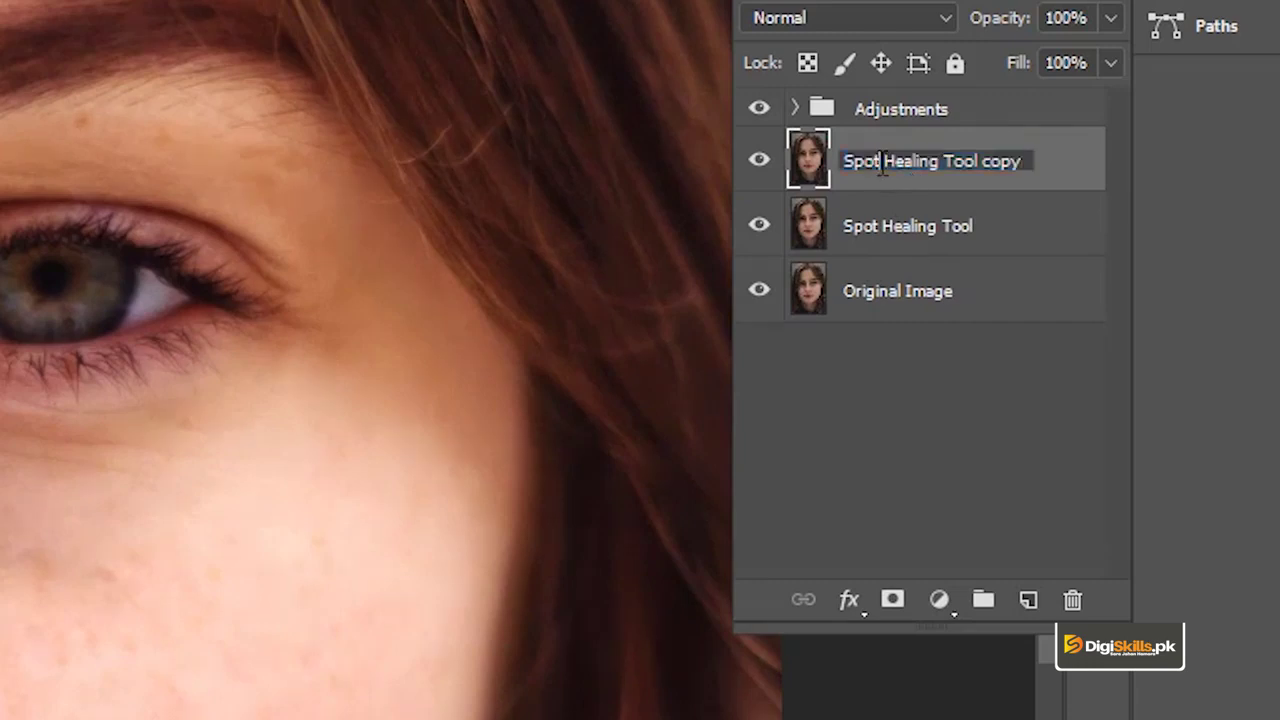
key("BackSpace")
key("BackSpace")
key("BackSpace")
key("BackSpace")
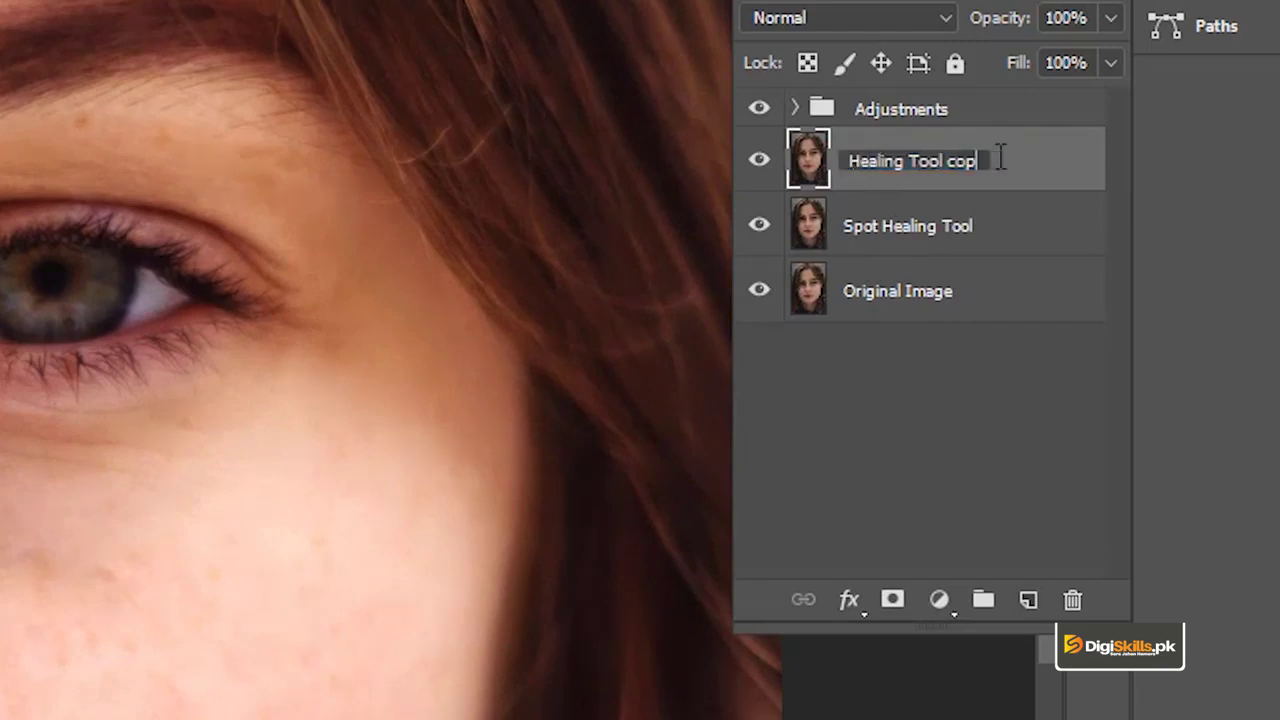
key("Return")
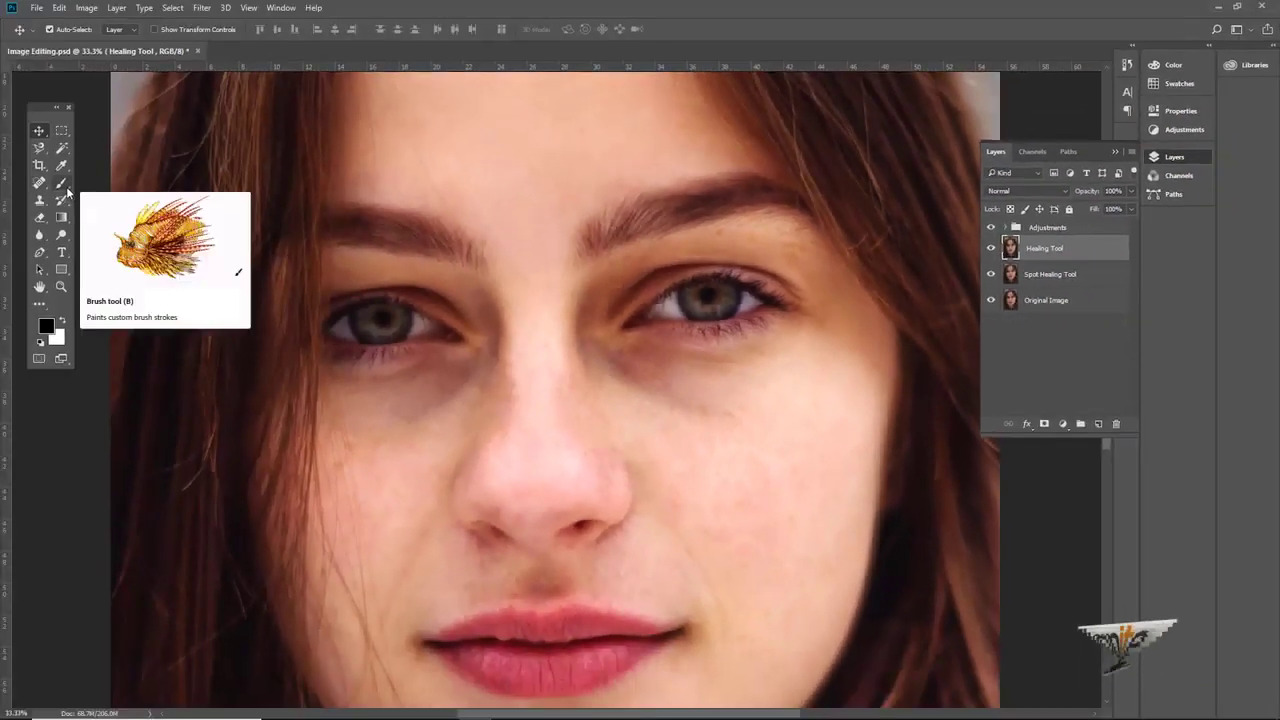
Choose the Healing Brush Tool from the healing group and frame the eyes and nose
left_click(62, 184)
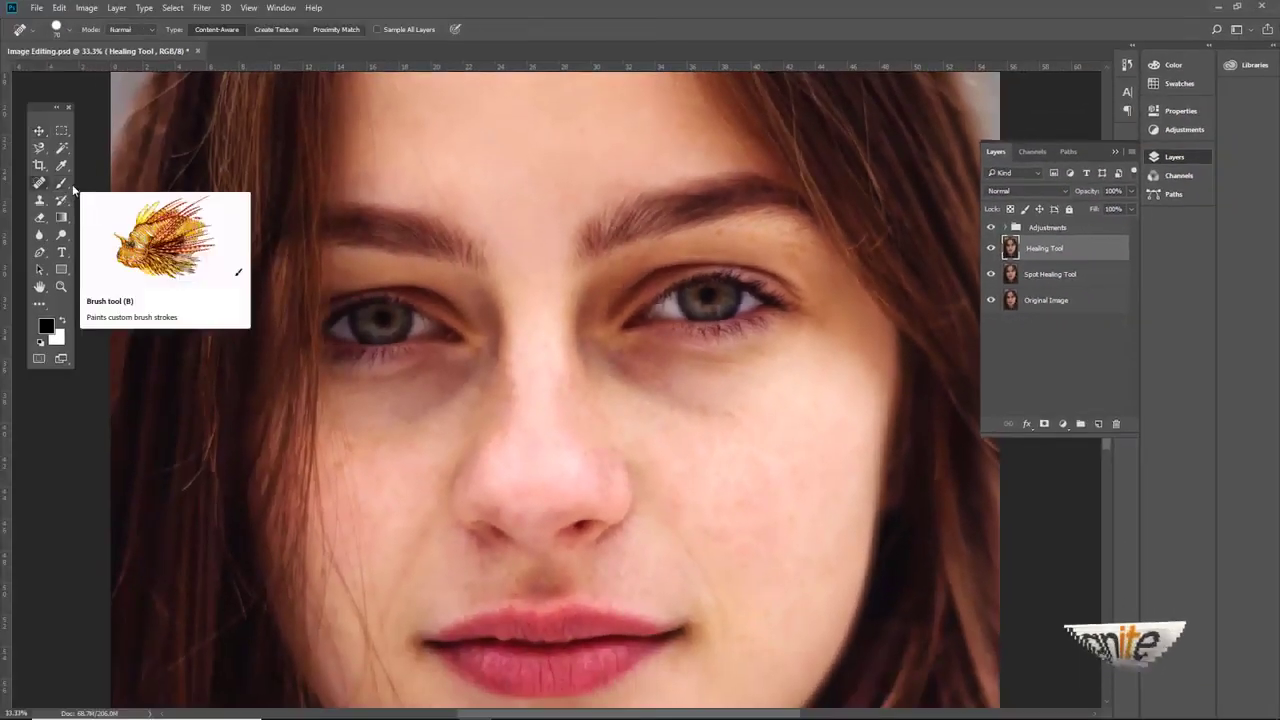
left_click(39, 183)
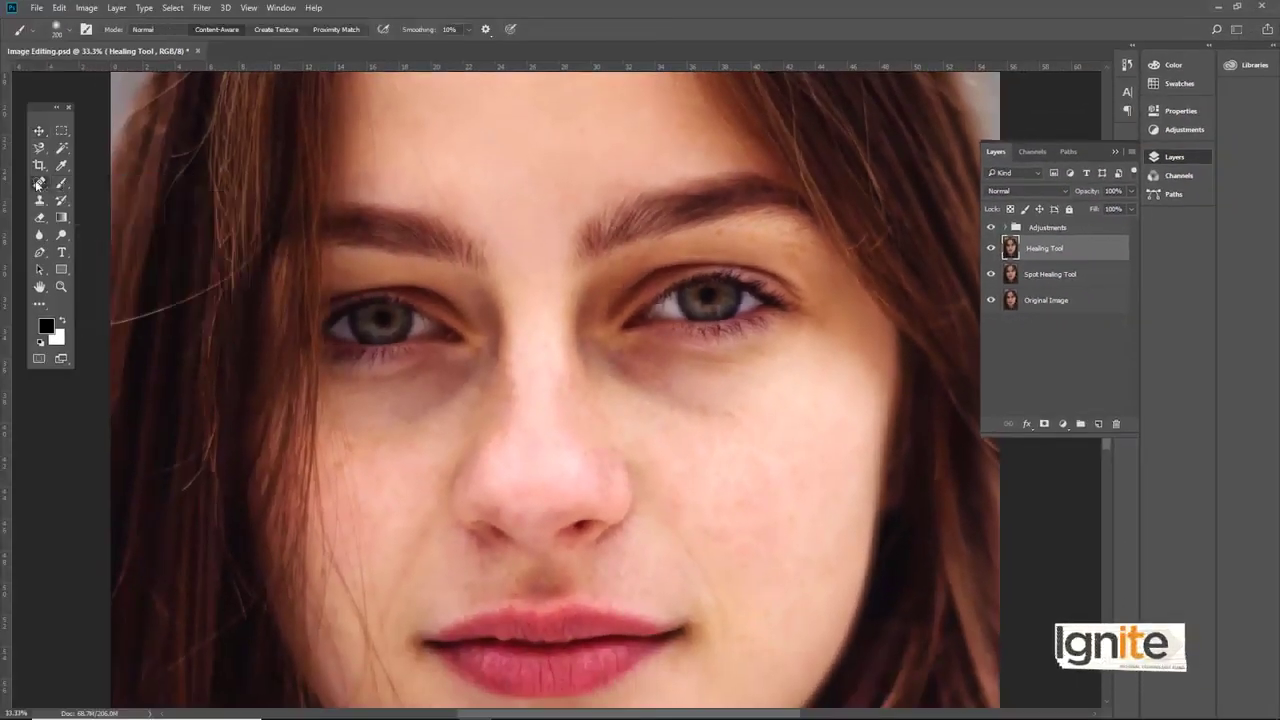
left_click(95, 197)
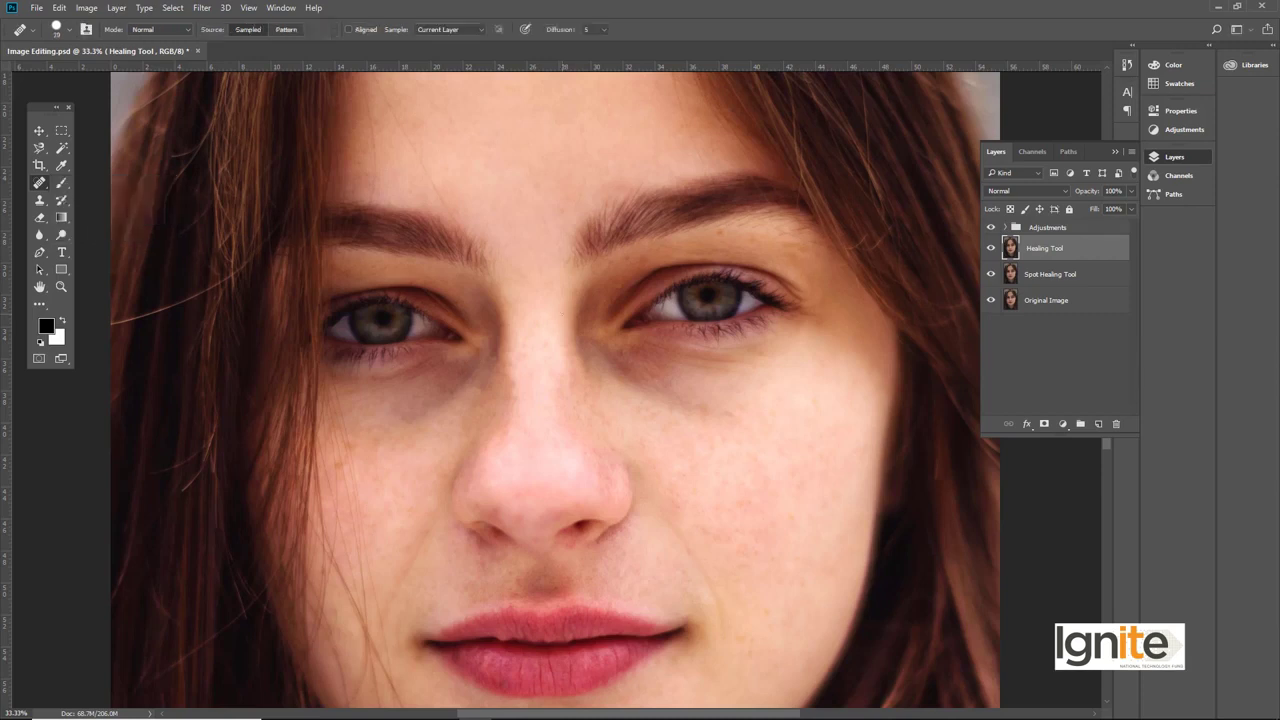
key("v")
scroll(543, 349, "up", 1)
left_click_drag(523, 363, 502, 317)
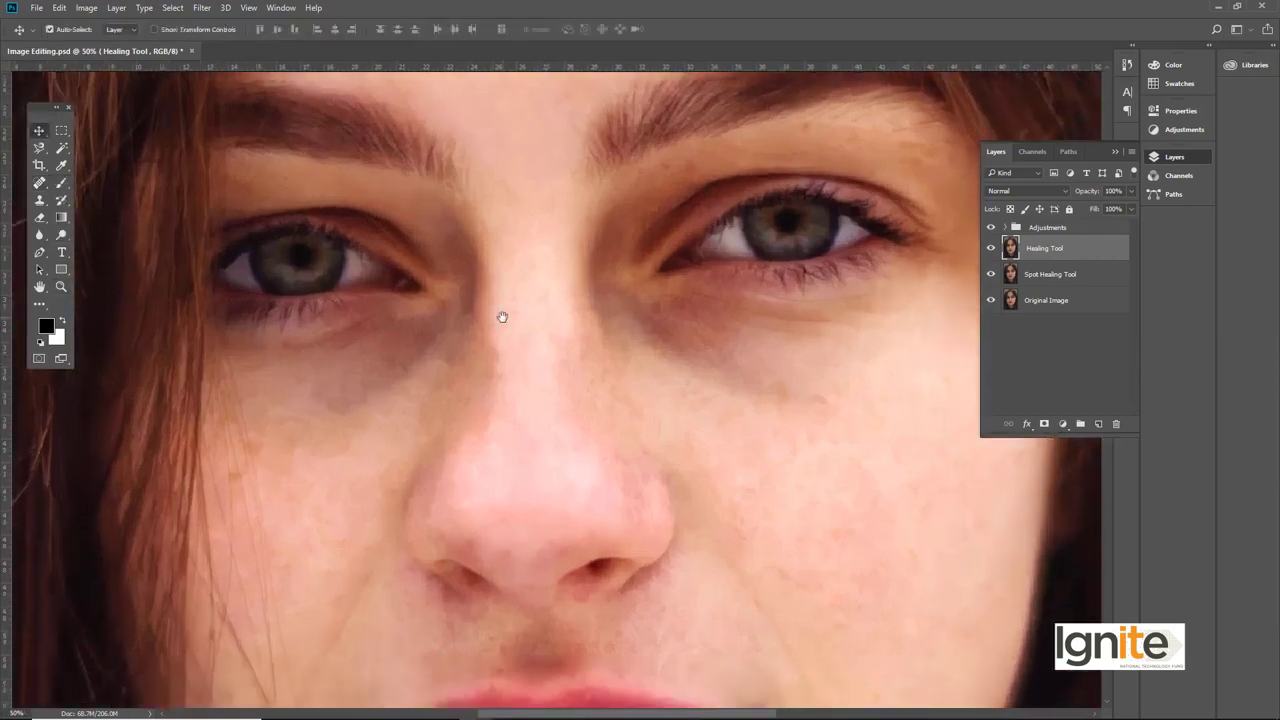
scroll(503, 320, "up", 1)
Enlarge the Healing Brush and set Diffusion to 5 with Sampled source and Current Layer sampling
key("j")
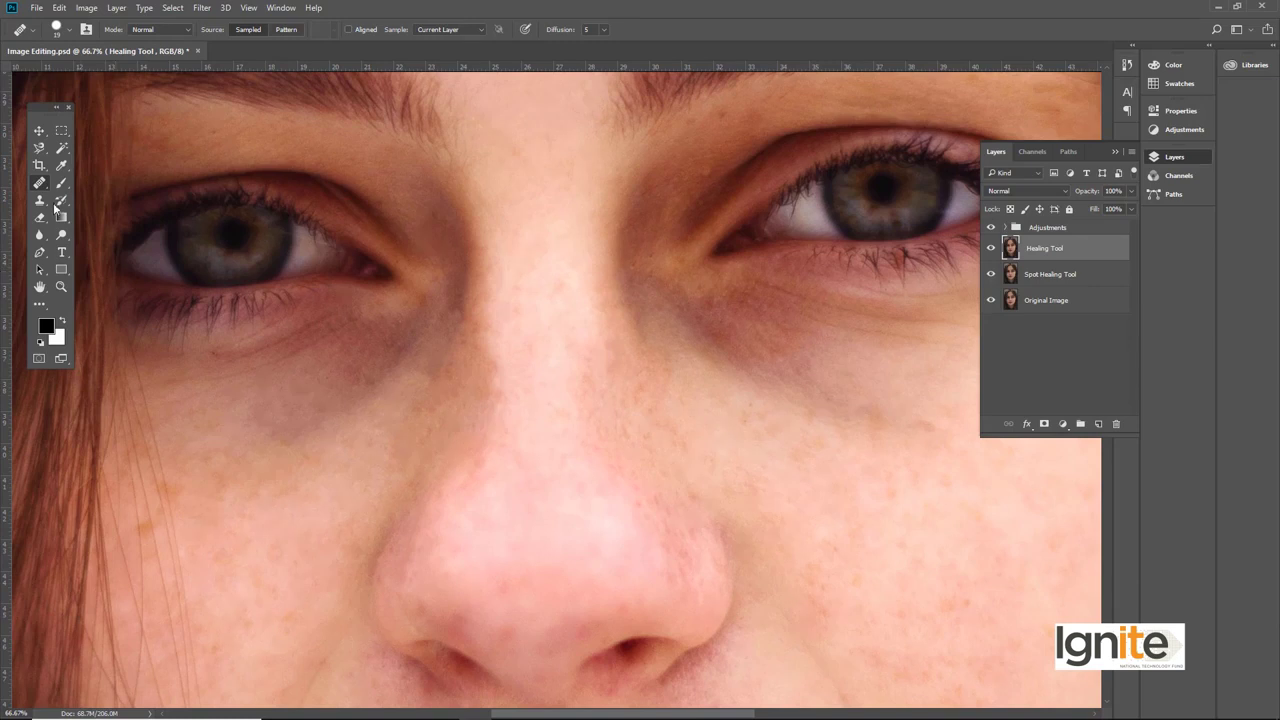
right_click(49, 192)
left_click(83, 194)
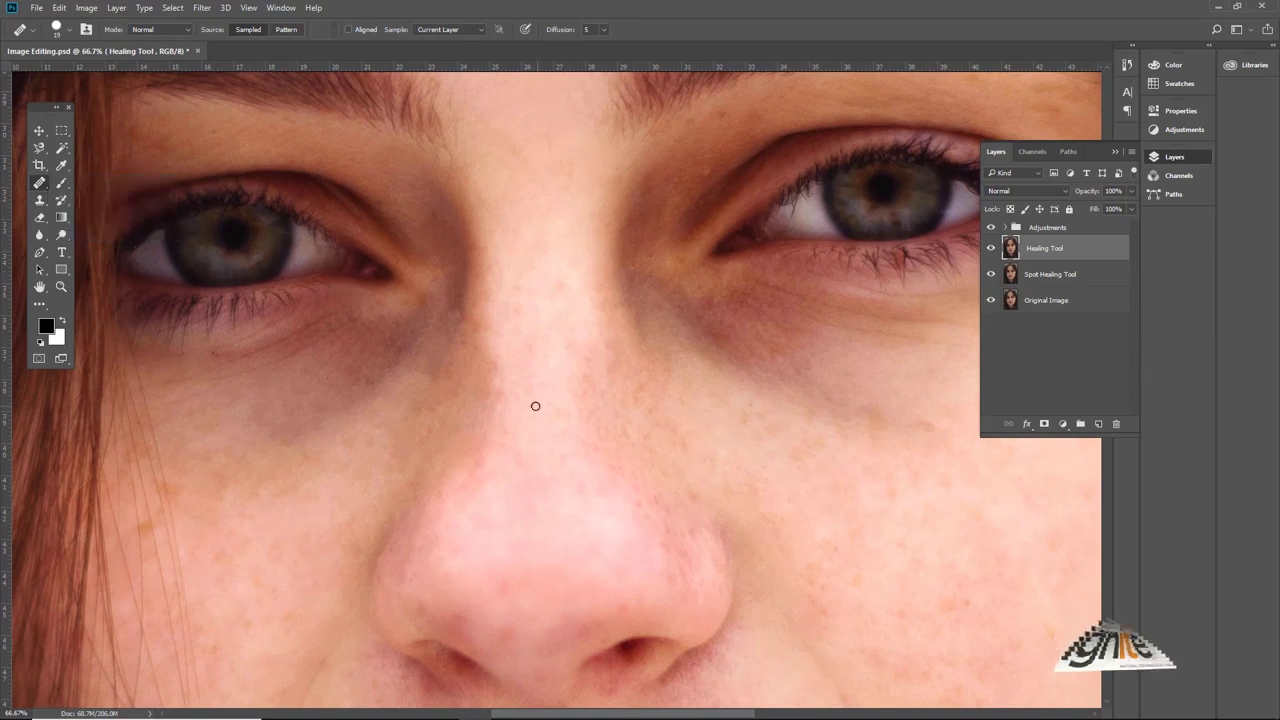
key("bracketright")
key("bracketright")
key("bracketright")
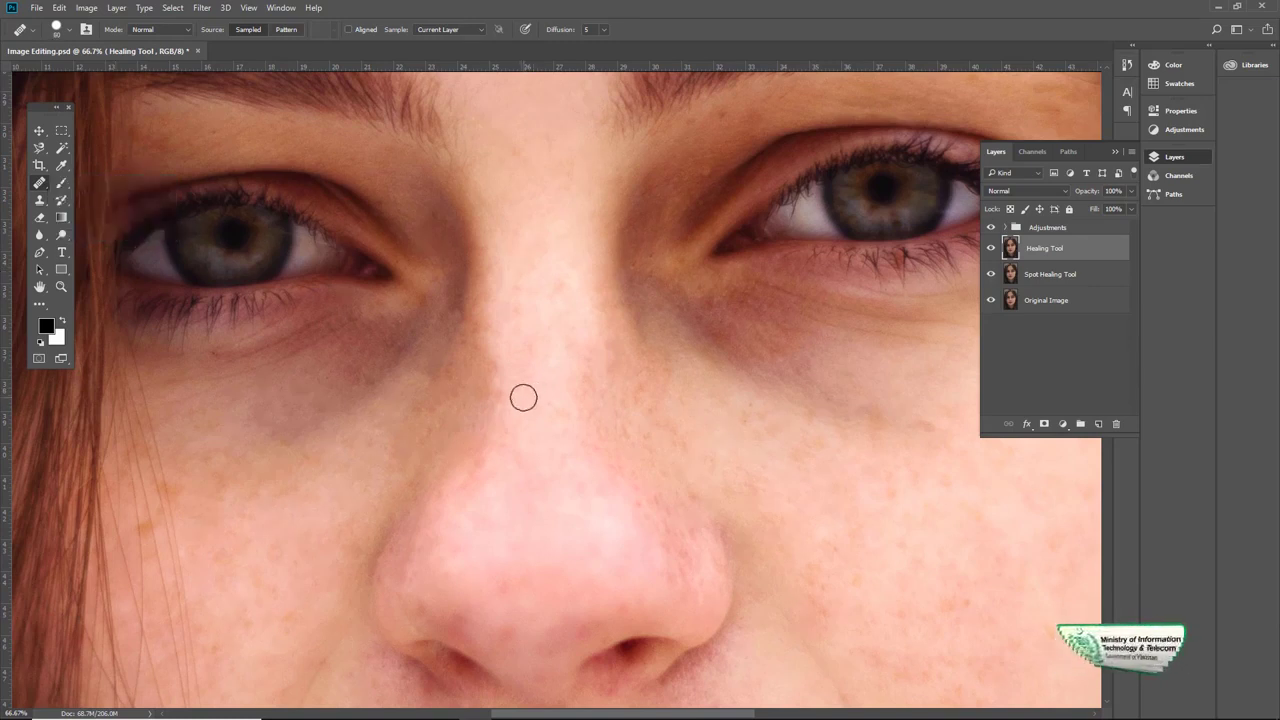
key("bracketright")
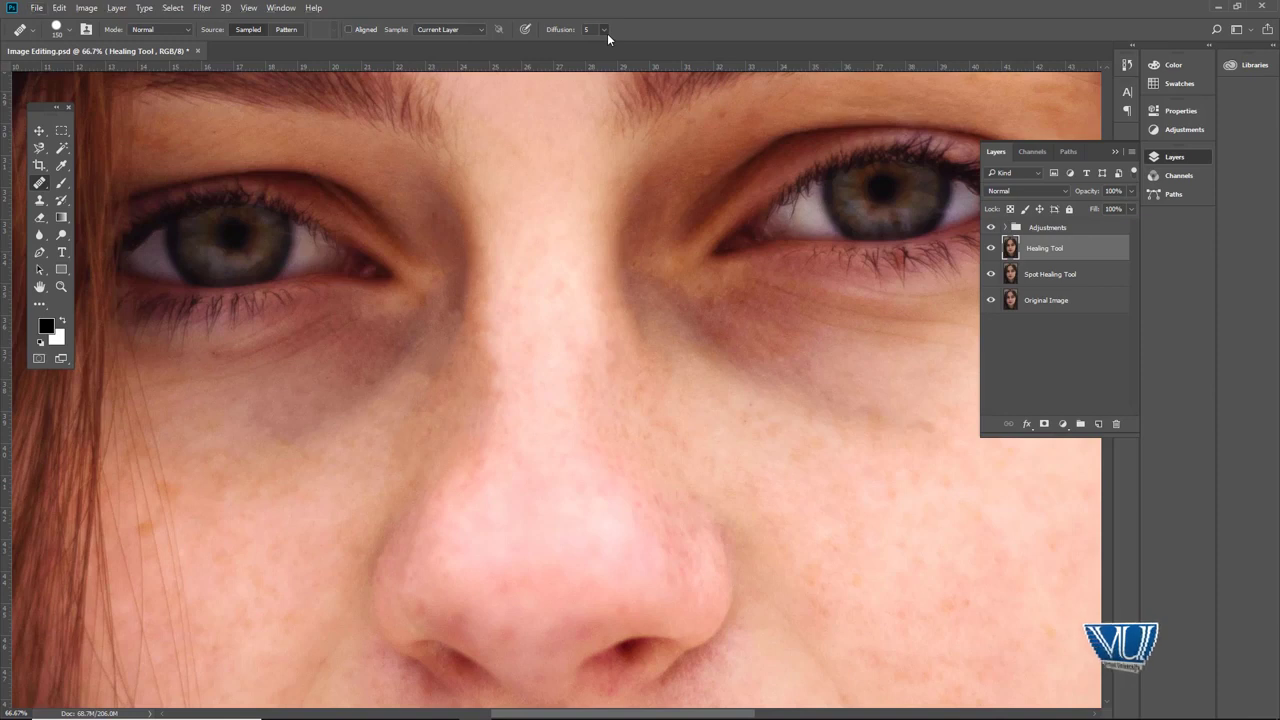
left_click(607, 31)
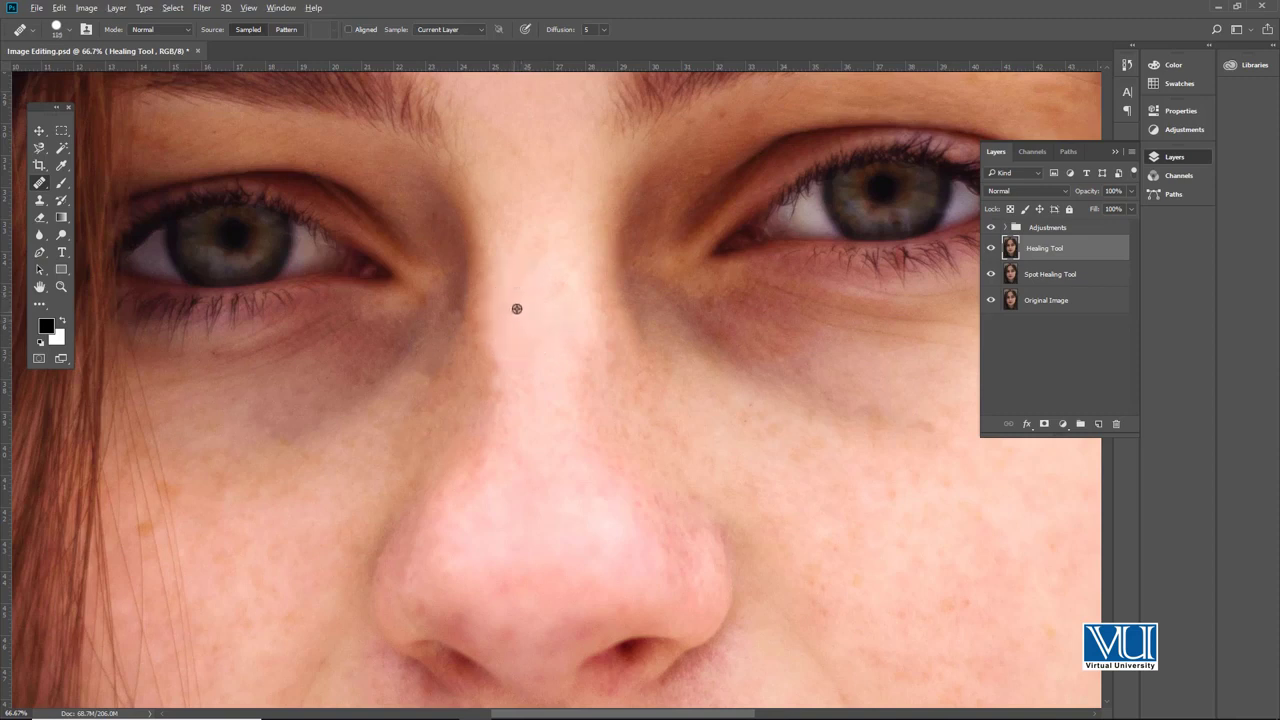
Sample clean skin and paint Healing Brush strokes over the nose-bridge blemishes
left_click(537, 309, "alt")
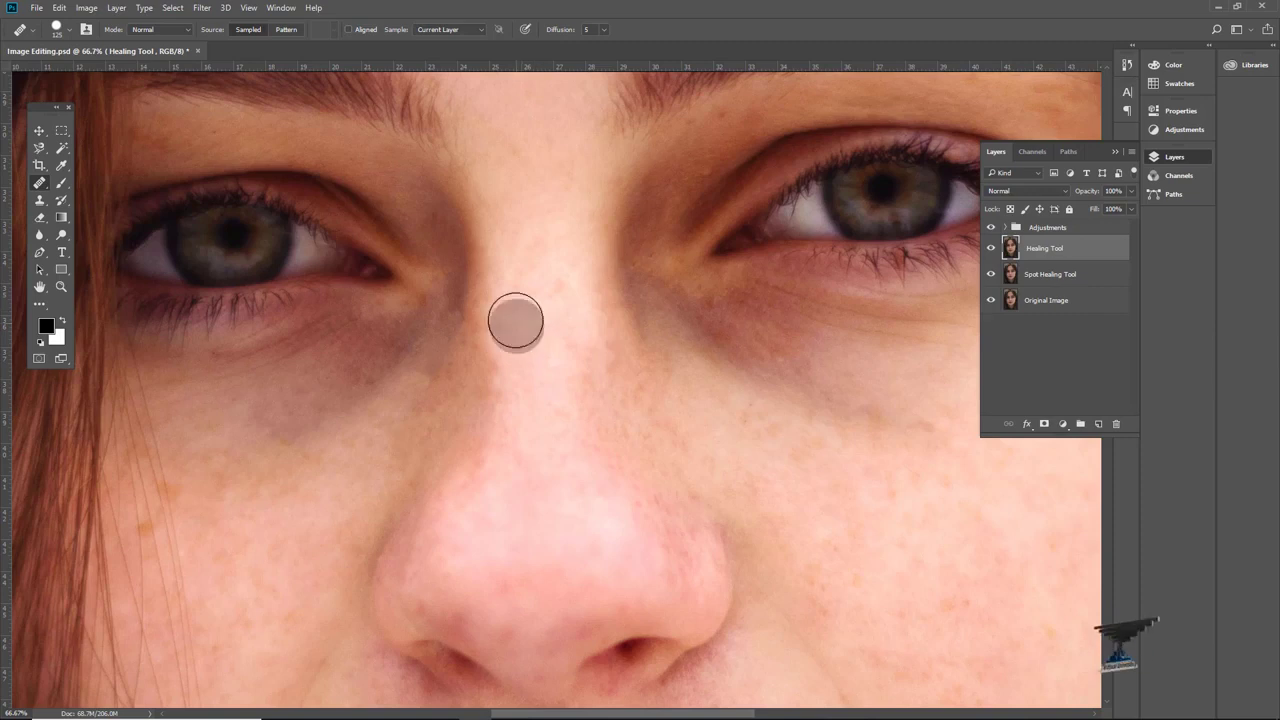
left_click_drag(501, 366, 480, 446)
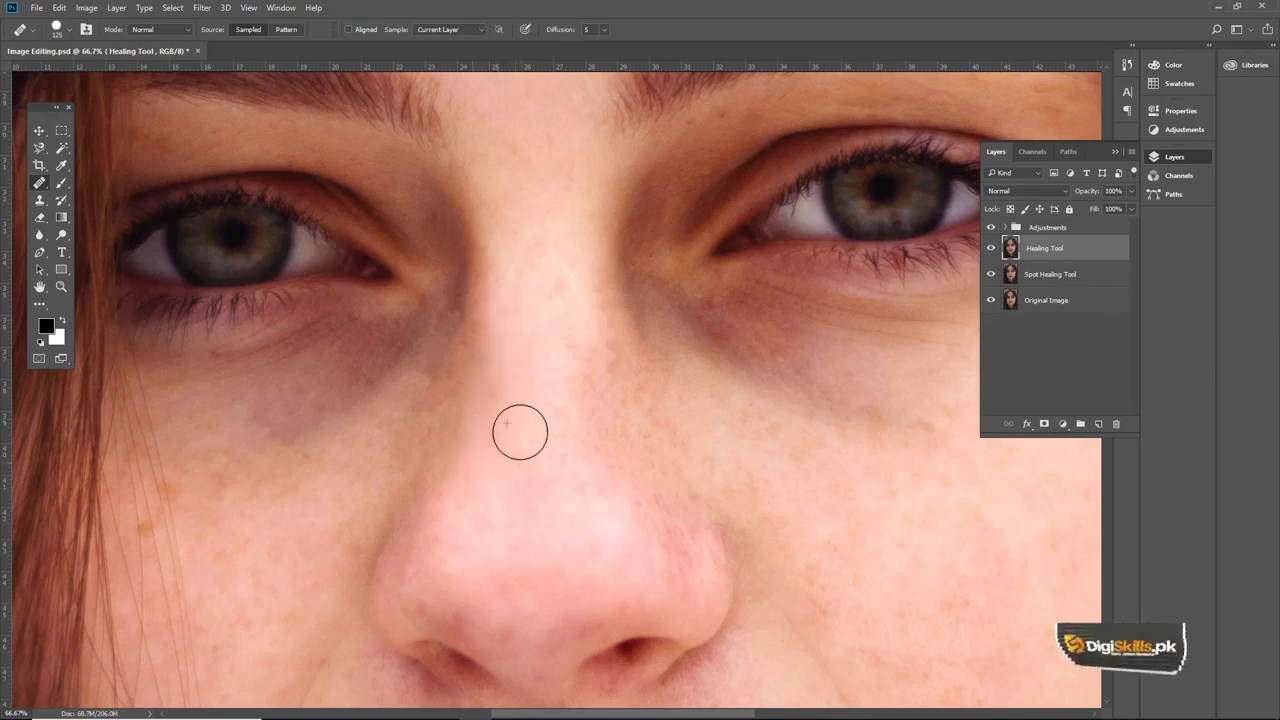
left_click_drag(504, 297, 491, 320)
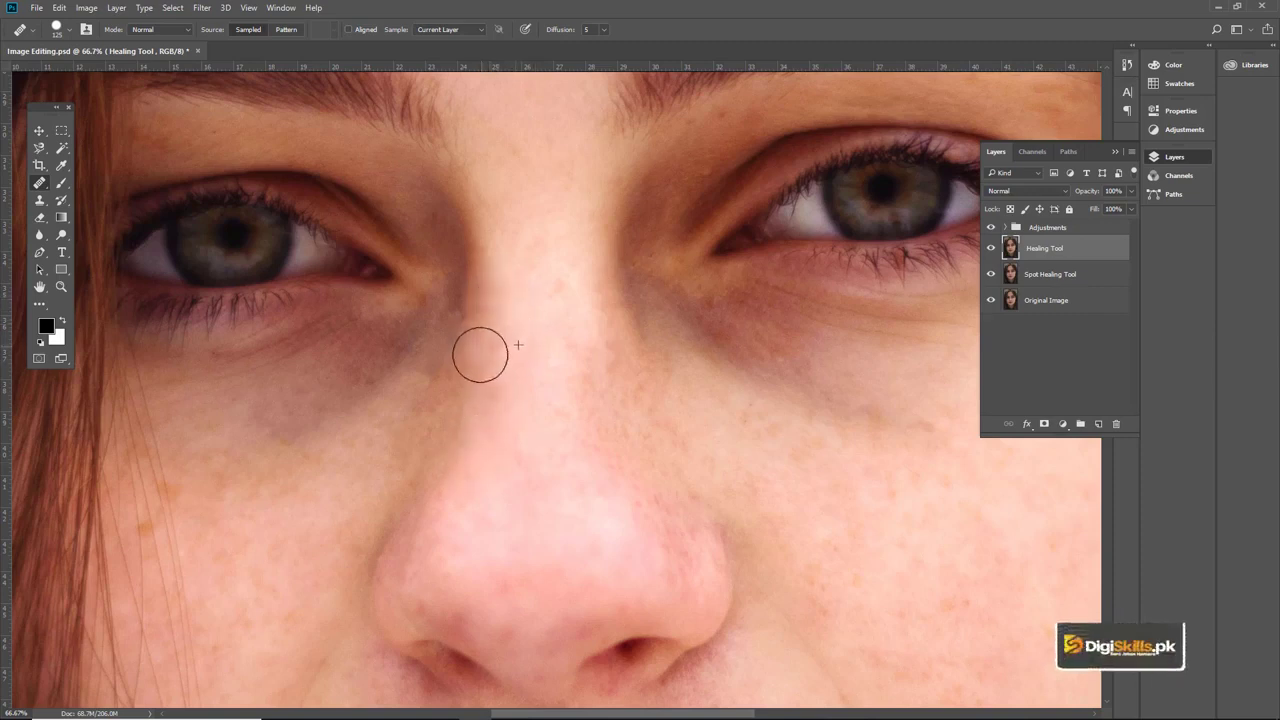
left_click_drag(475, 423, 580, 374)
Pan to the lips, zoom to 100% on the mouth, and keep the Healing Brush active
left_click_drag(532, 267, 574, 257)
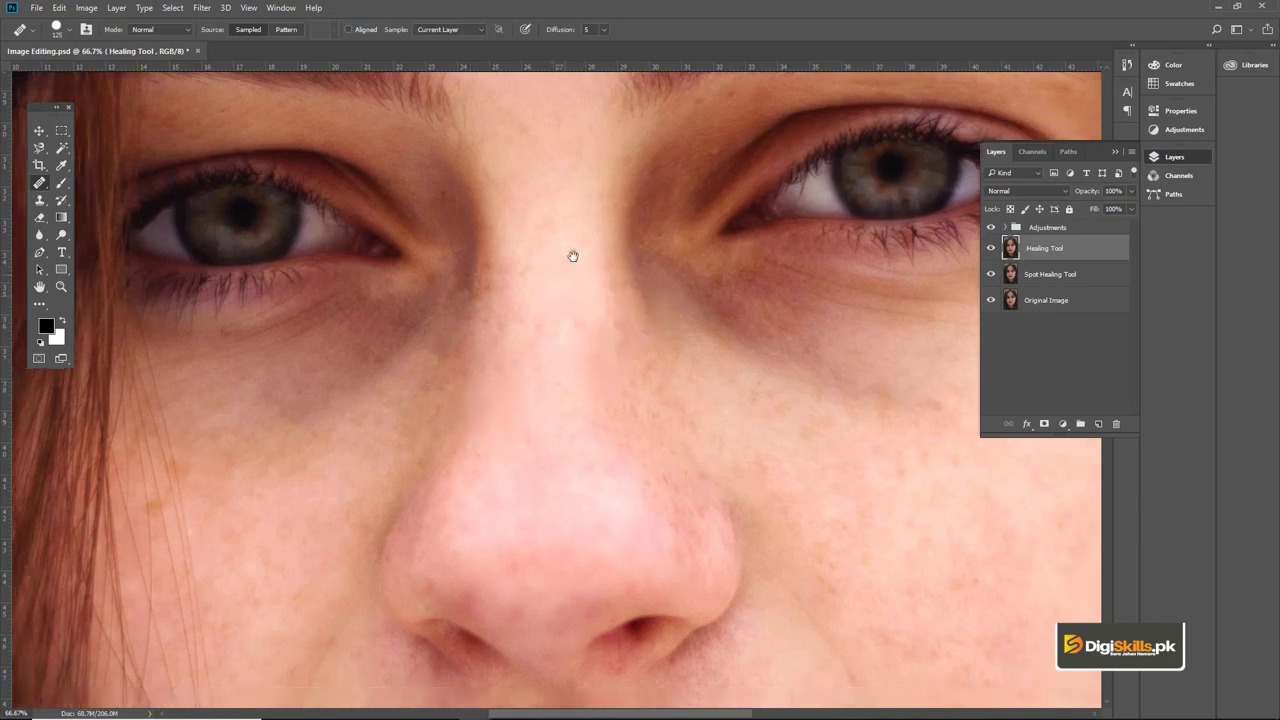
left_click_drag(532, 331, 581, 242)
left_click_drag(478, 310, 488, 277)
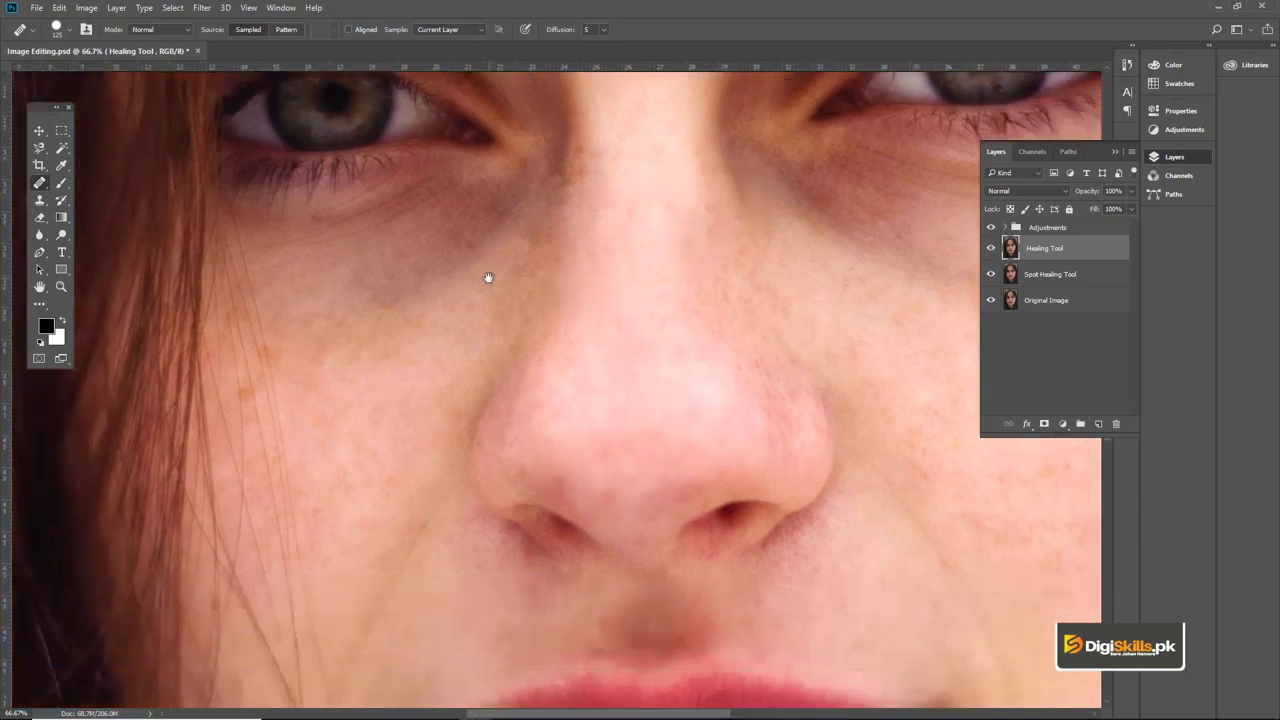
scroll(497, 323, "down", 1)
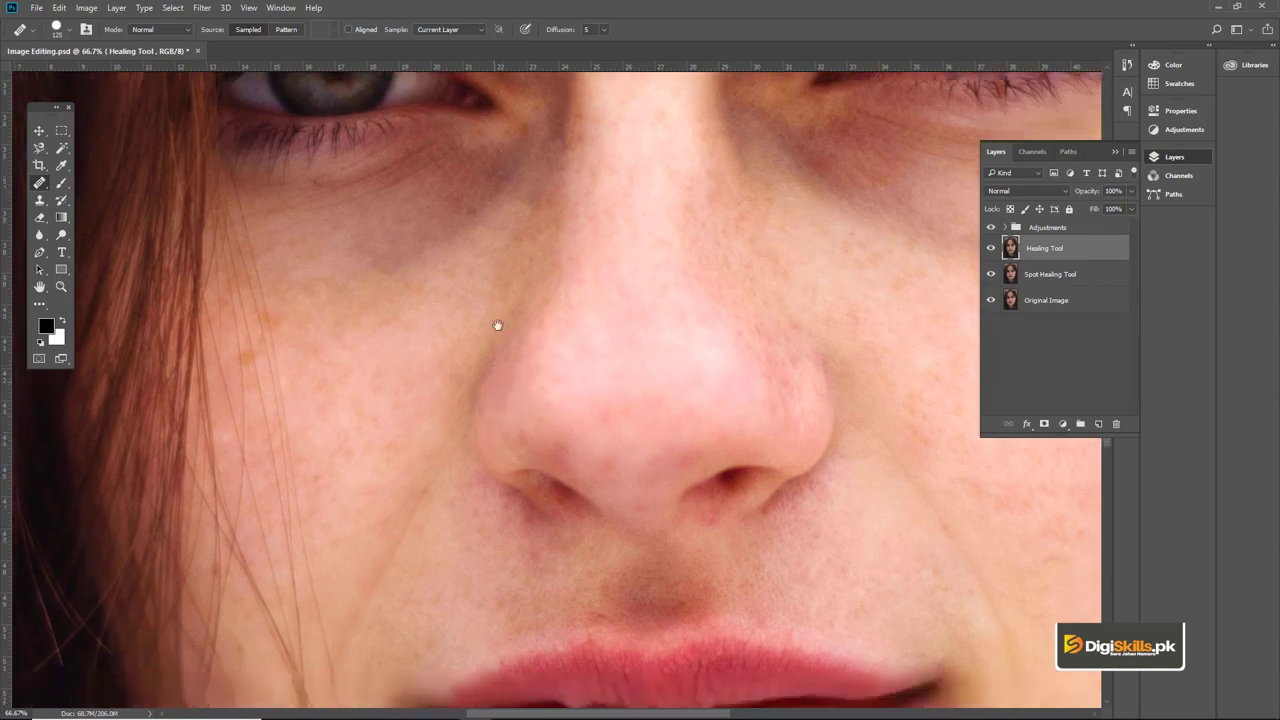
scroll(446, 360, "down", 1)
scroll(451, 346, "down", 1)
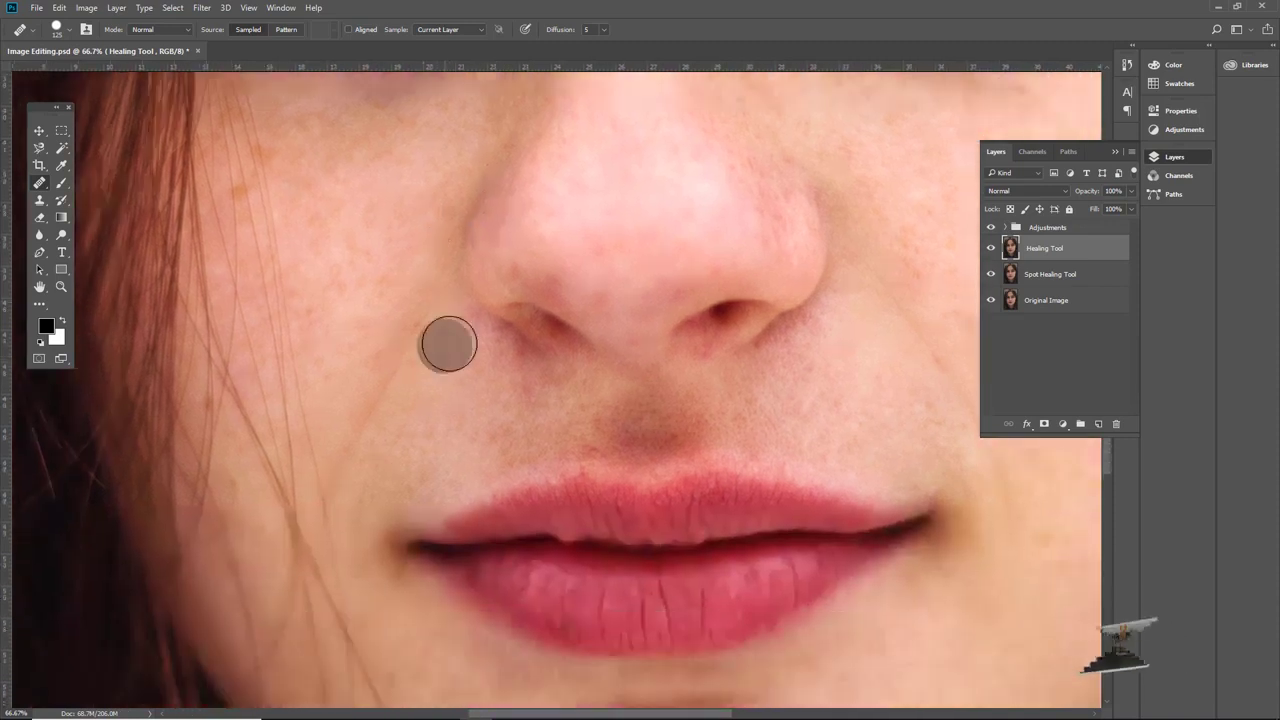
left_click_drag(423, 446, 461, 364)
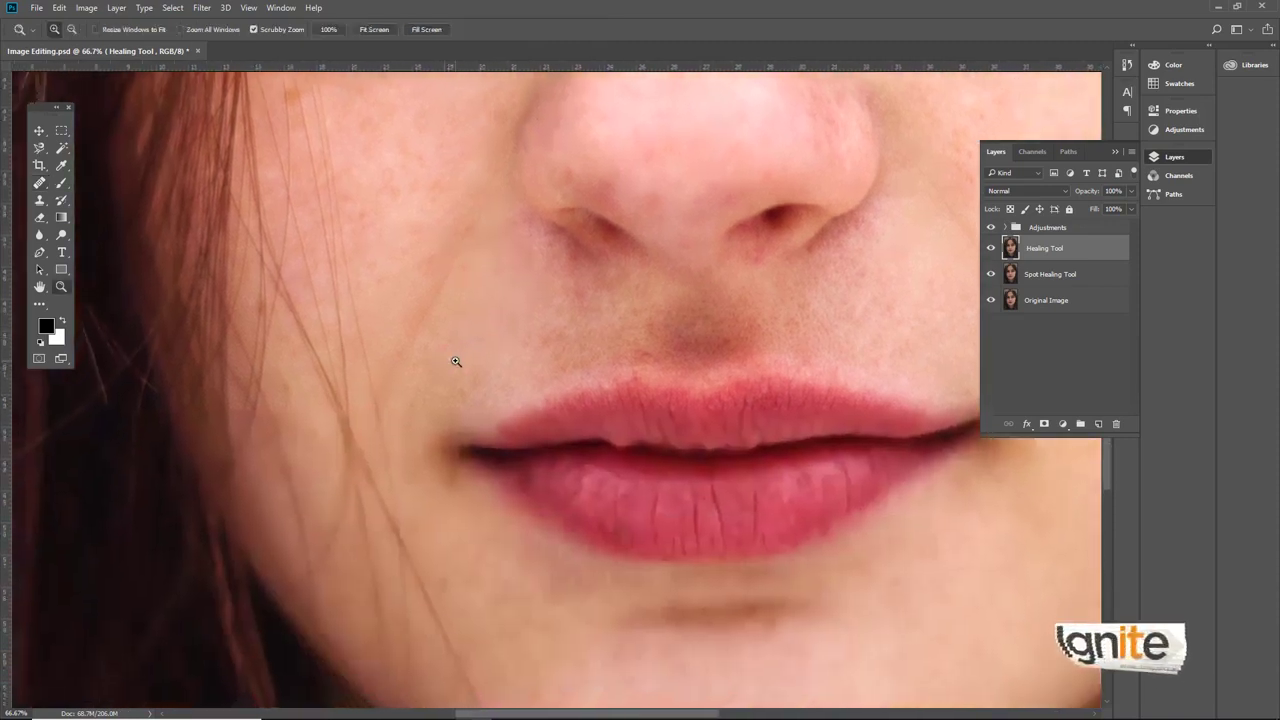
left_click(456, 360, "ctrl")
key("j")
key("p")
key("j")
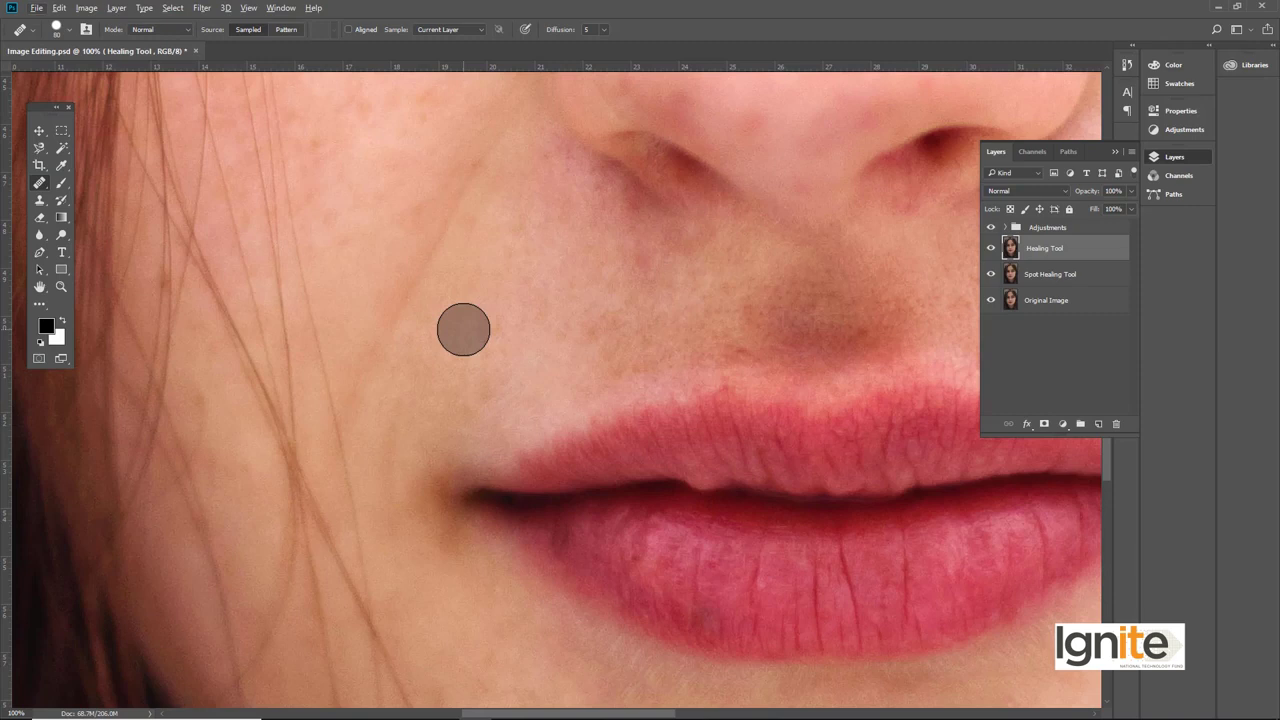
Adjust the Healing Brush to a smaller size using the bracket keys
key("bracketright")
key("bracketright")
key("bracketright")
key("bracketright")
key("bracketright")
key("bracketright")
key("bracketright")
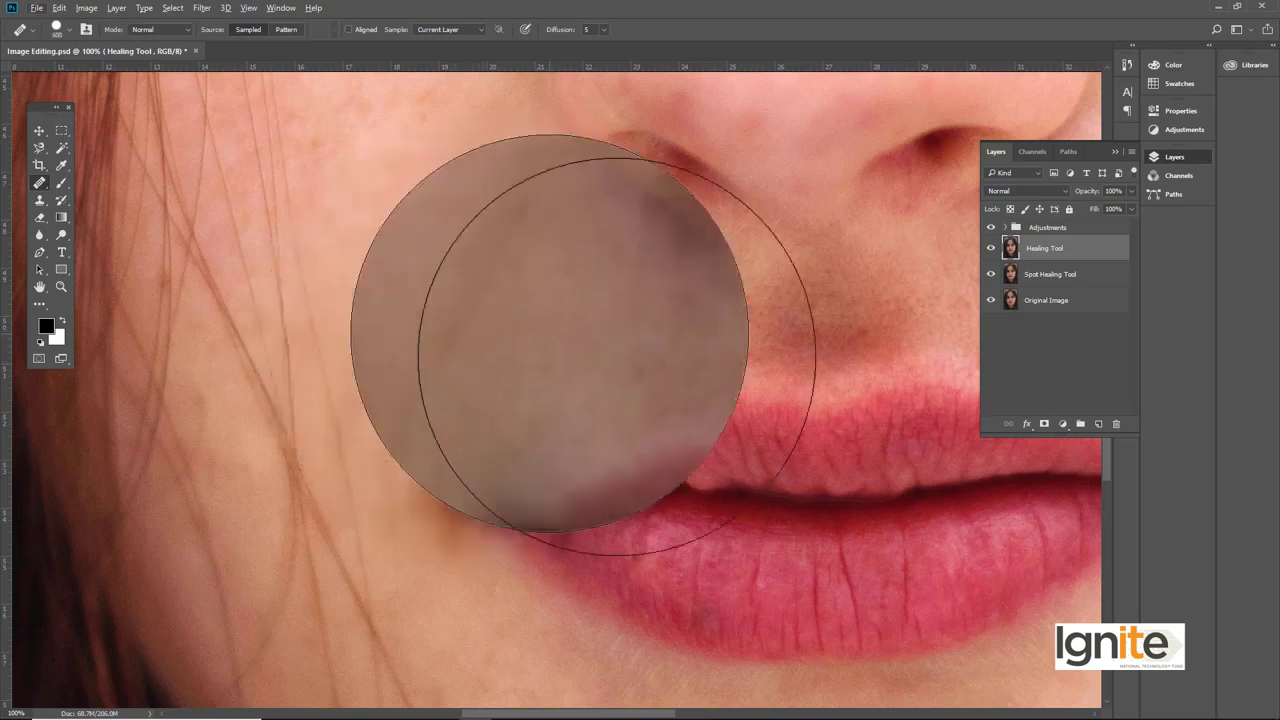
key("bracketleft")
key("bracketleft")
key("bracketleft")
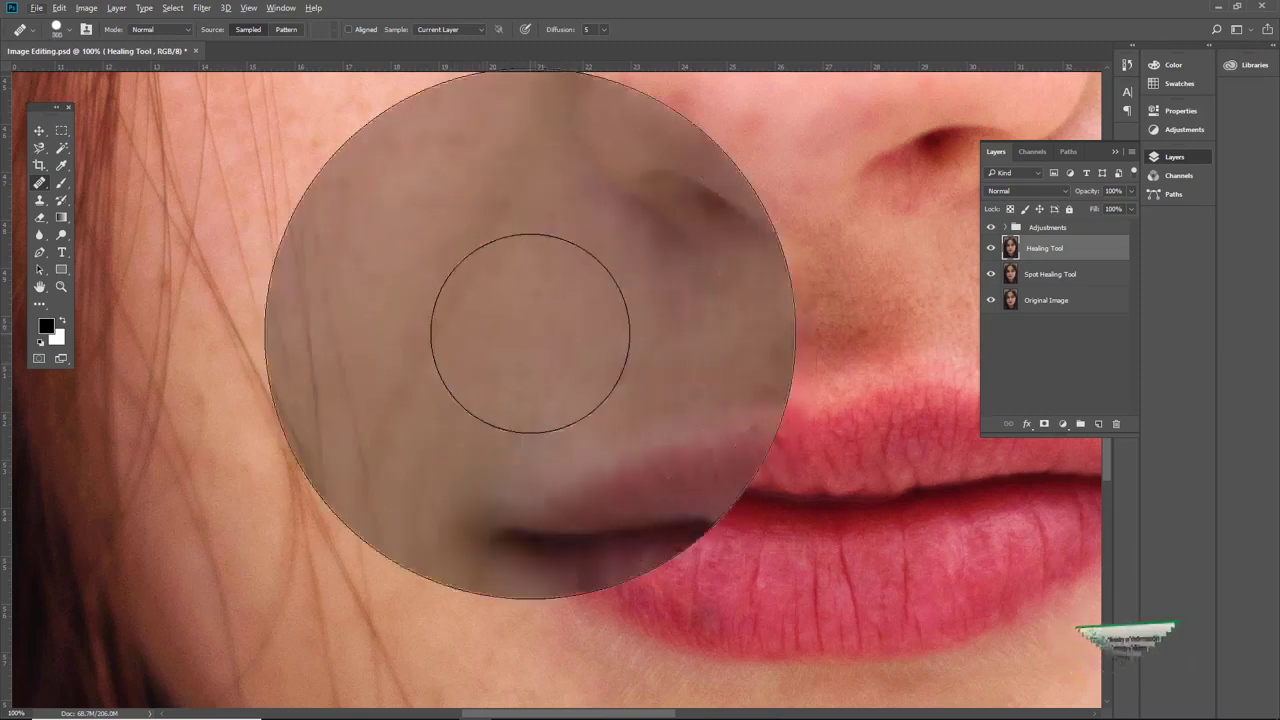
key("bracketright")
key("bracketright")
key("bracketright")
key("bracketleft")
key("bracketleft")
key("bracketleft")
key("bracketleft")
key("bracketleft")
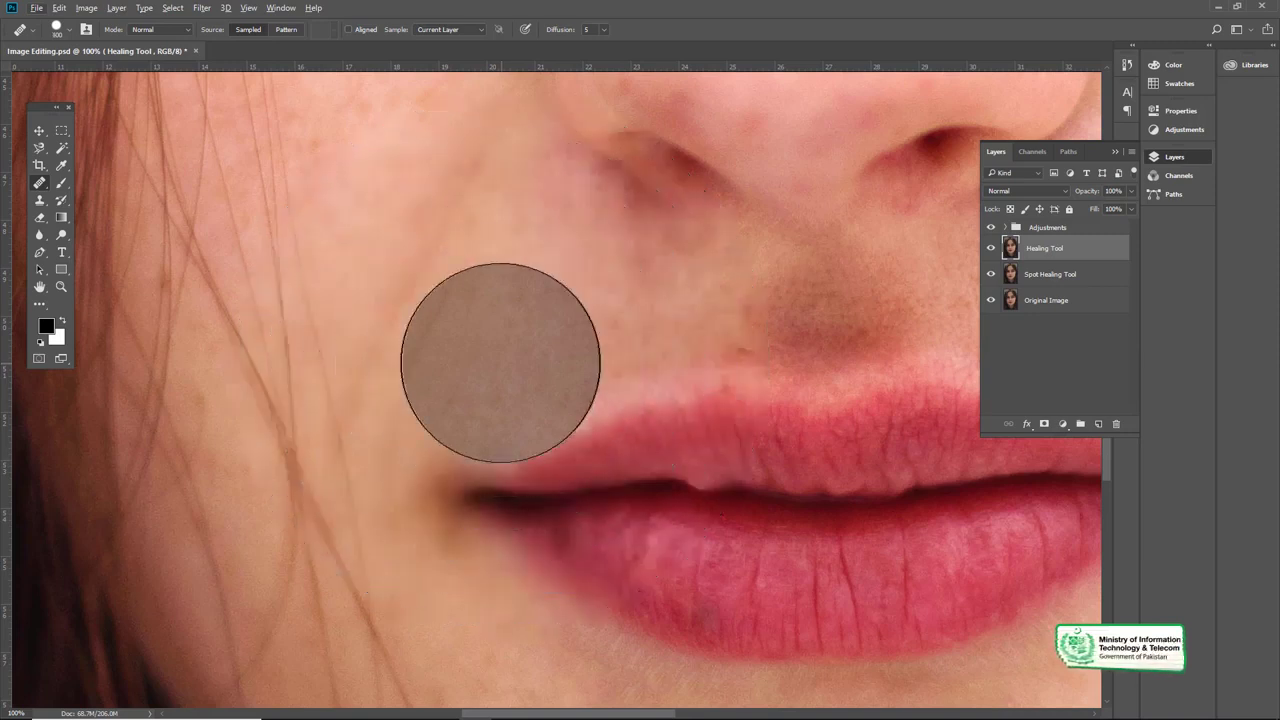
key("bracketleft")
key("bracketleft")
key("bracketleft")
key("bracketleft")
key("bracketleft")
key("bracketleft")
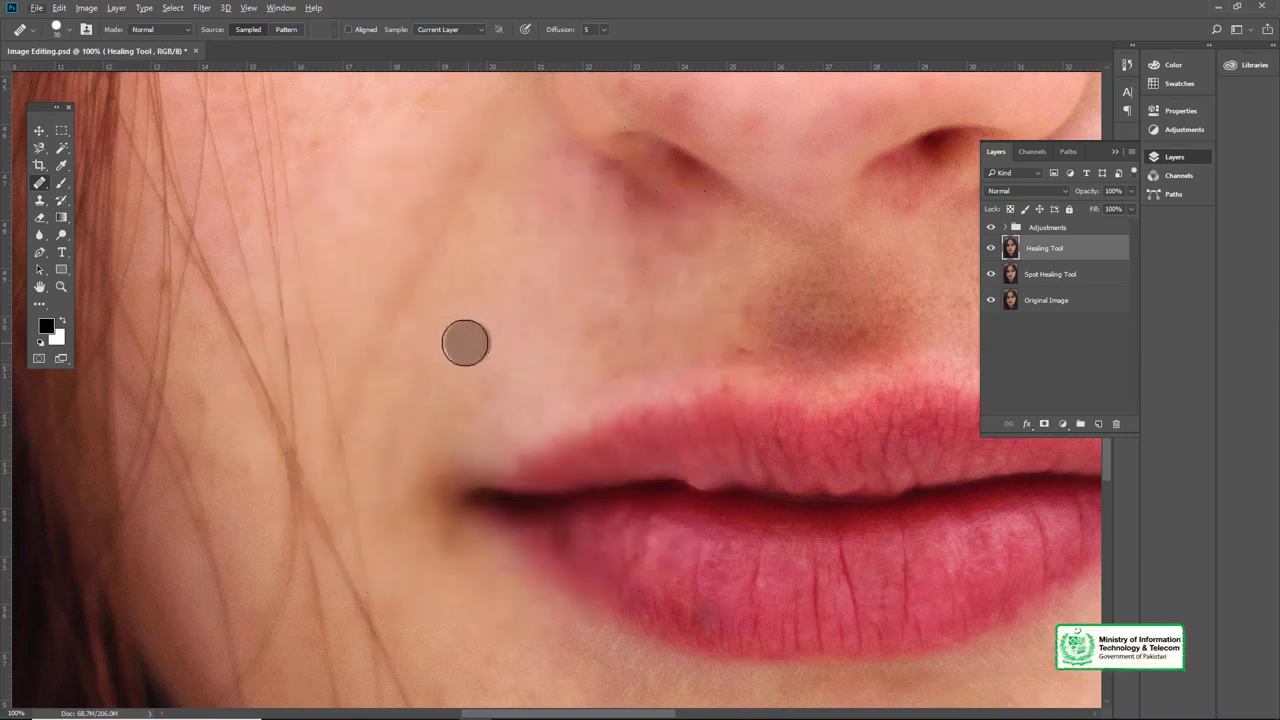
Sample clean skin beside the mouth corner and on the cheek as the healing source
left_click(452, 341, "alt")
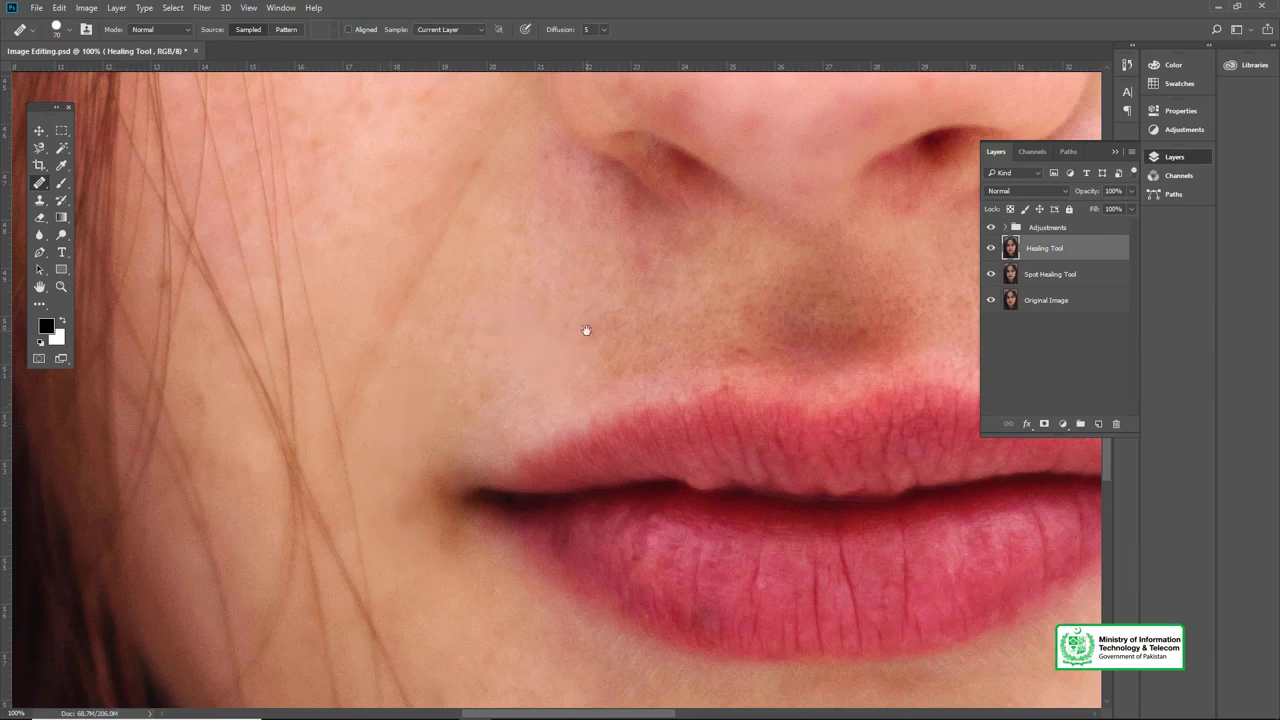
scroll(586, 330, "right", 5)
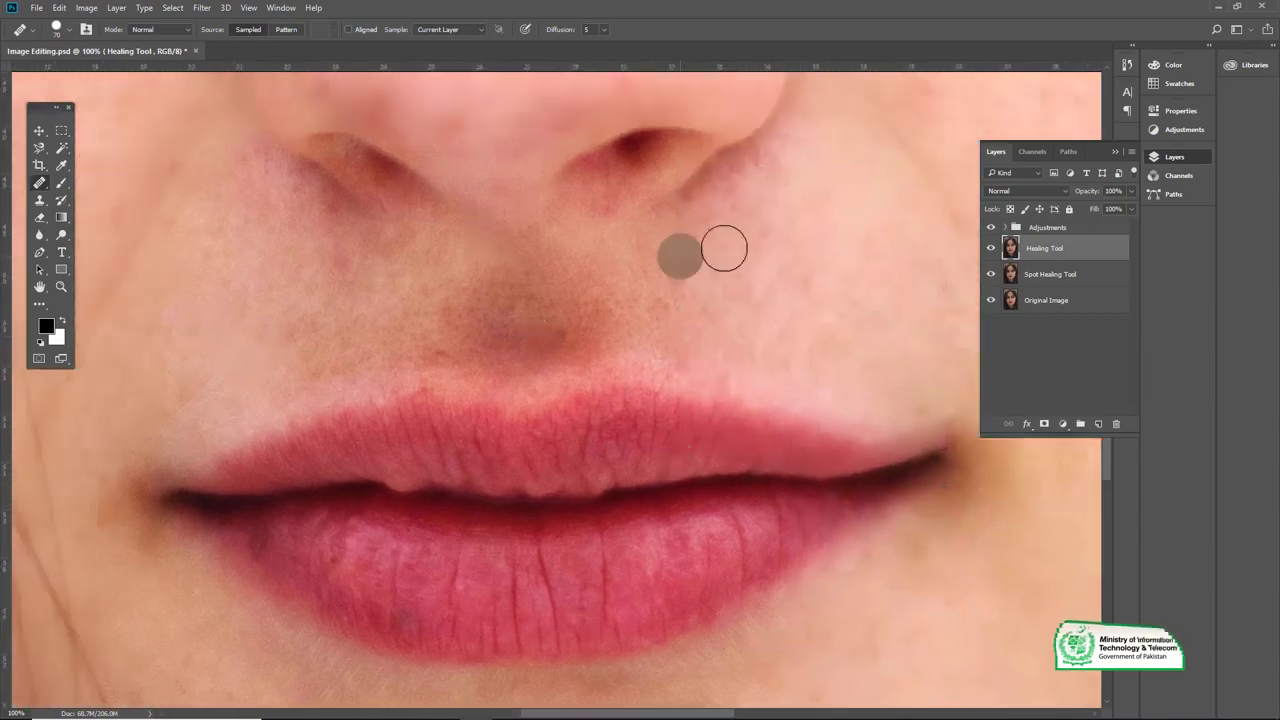
left_click_drag(366, 323, 451, 297)
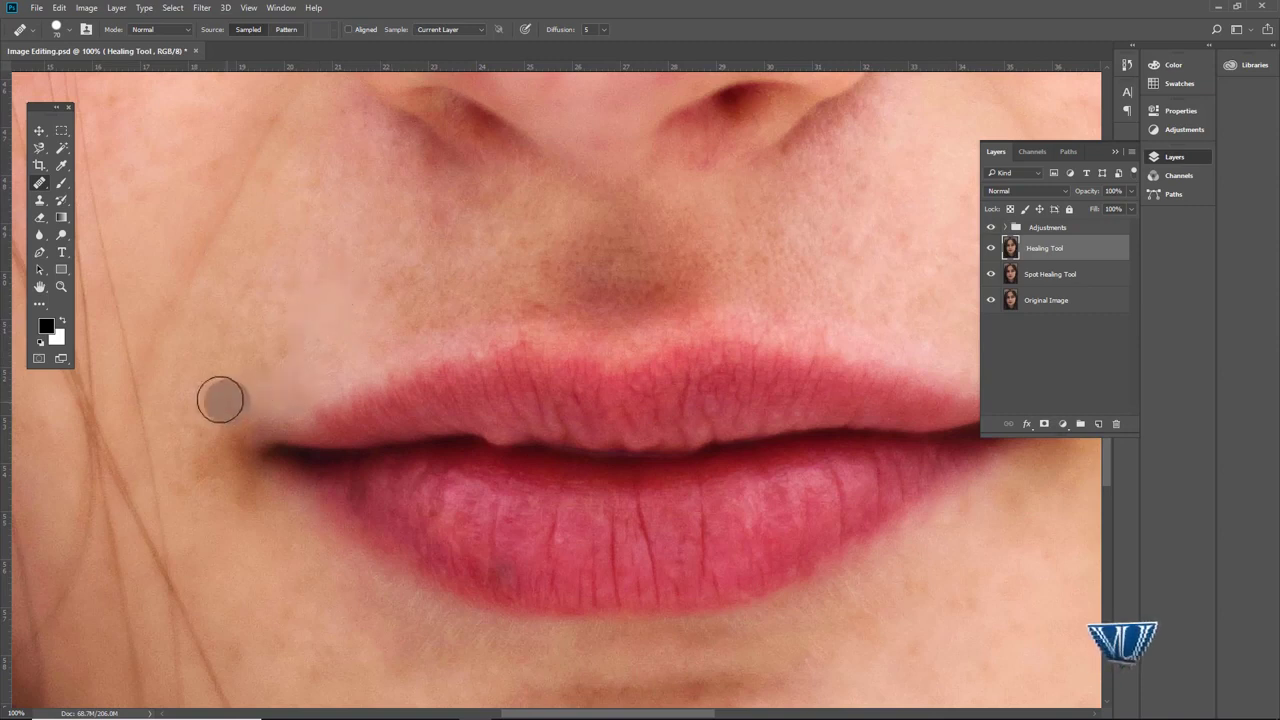
left_click(240, 538, "alt")
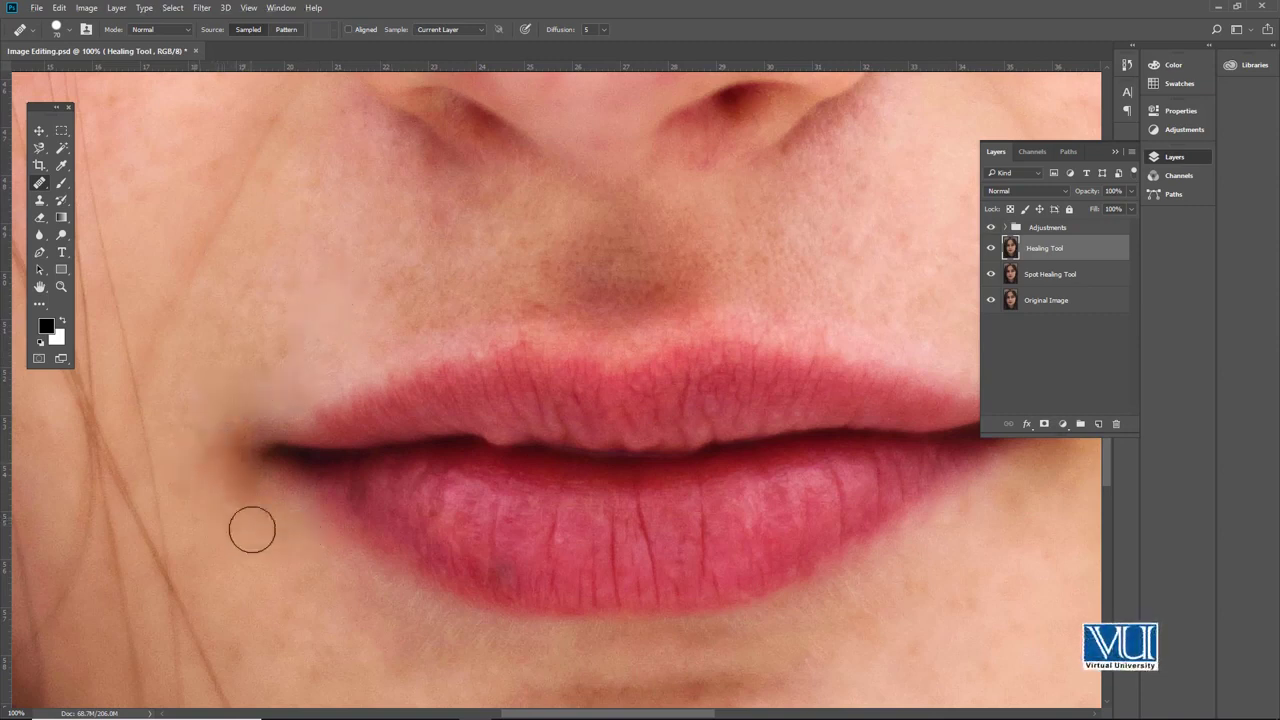
Sample skin beside the nose and heal the area along the nostril crease and cheek
scroll(503, 420, "right", 3)
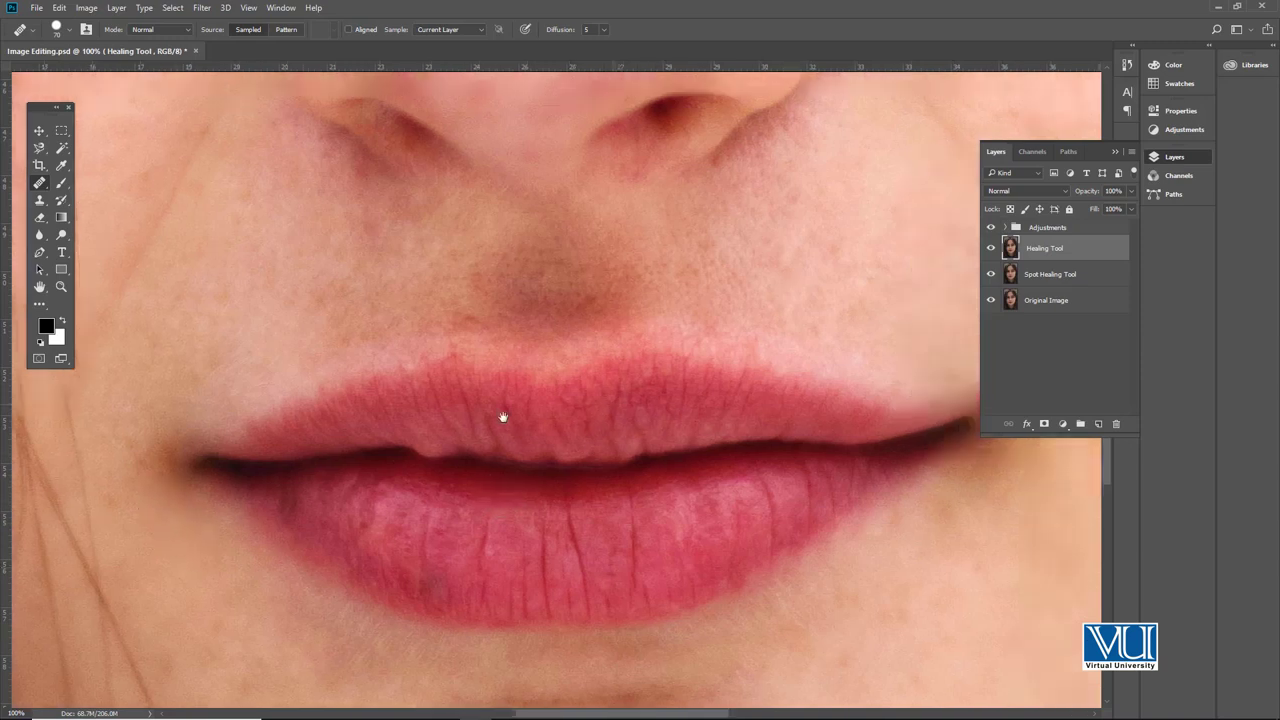
scroll(480, 420, "up", 2)
scroll(480, 369, "right", 2)
scroll(592, 347, "up", 2)
left_click(585, 336, "alt")
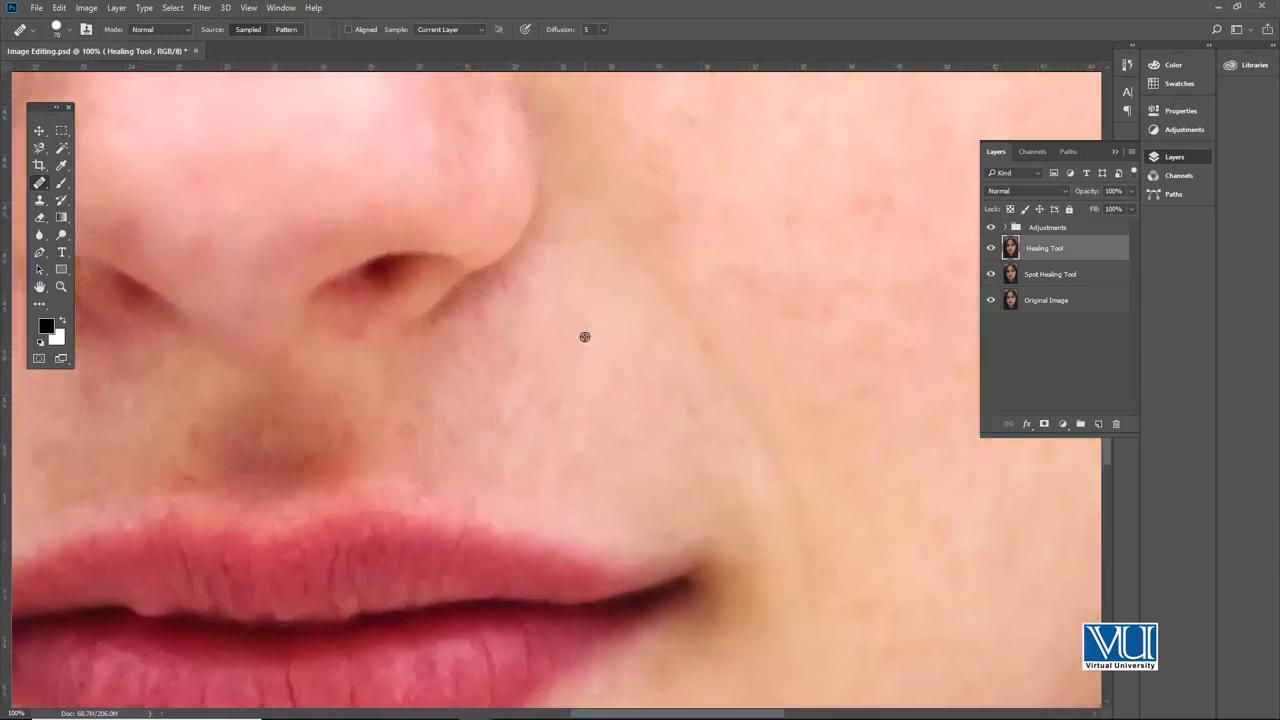
left_click_drag(547, 260, 523, 289)
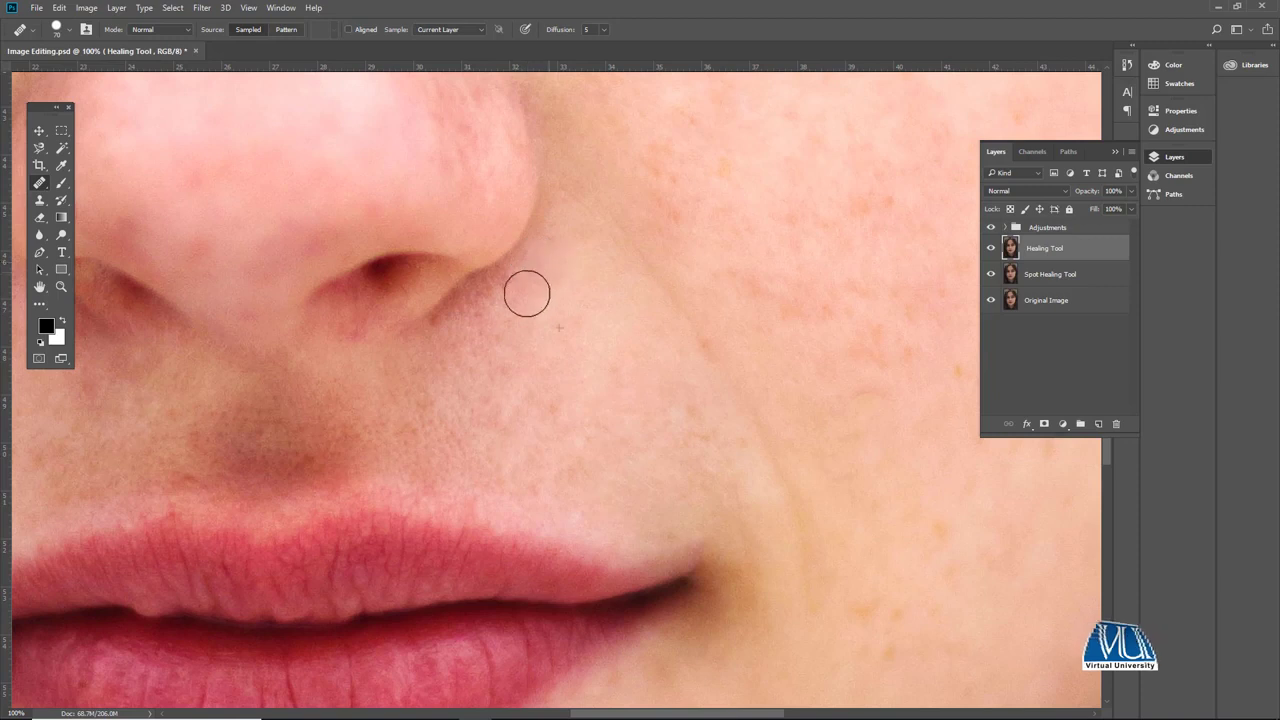
left_click_drag(613, 320, 600, 320)
left_click(573, 333, "alt")
left_click_drag(508, 306, 481, 313)
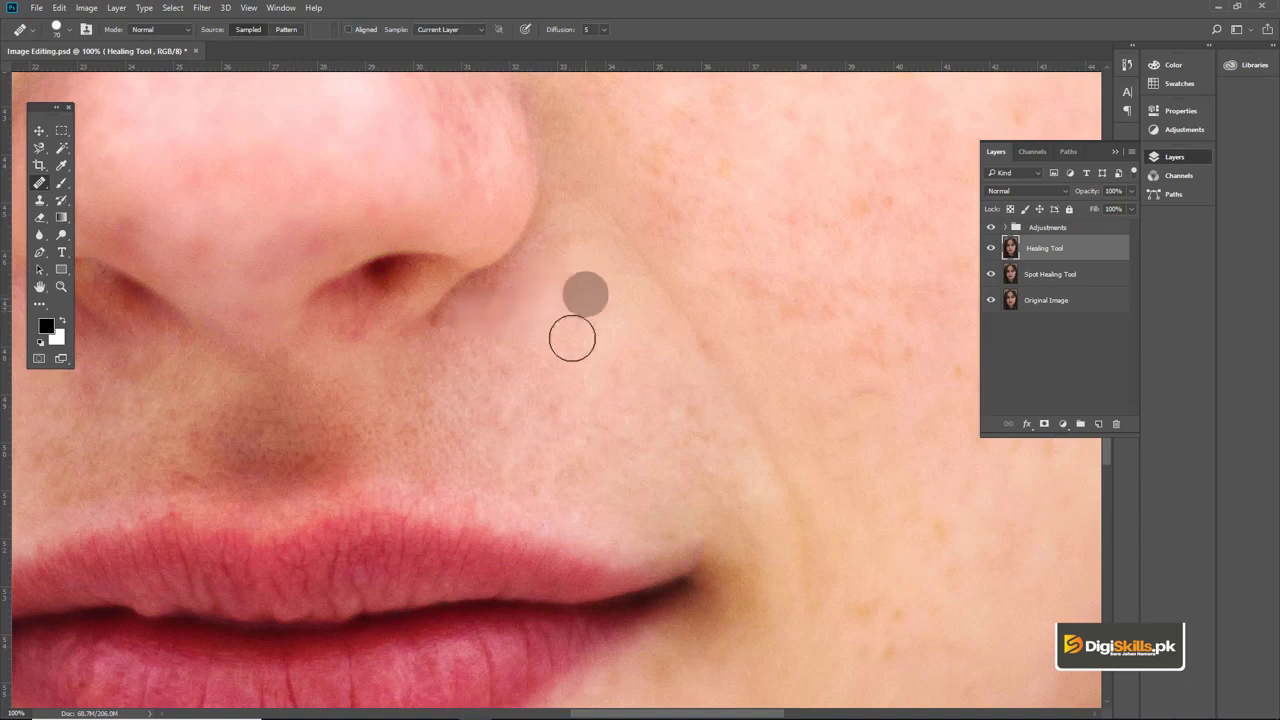
Resample nearby skin and heal blemishes up the nose bridge toward the eye
scroll(534, 354, "up", 2)
left_click_drag(431, 286, 513, 403)
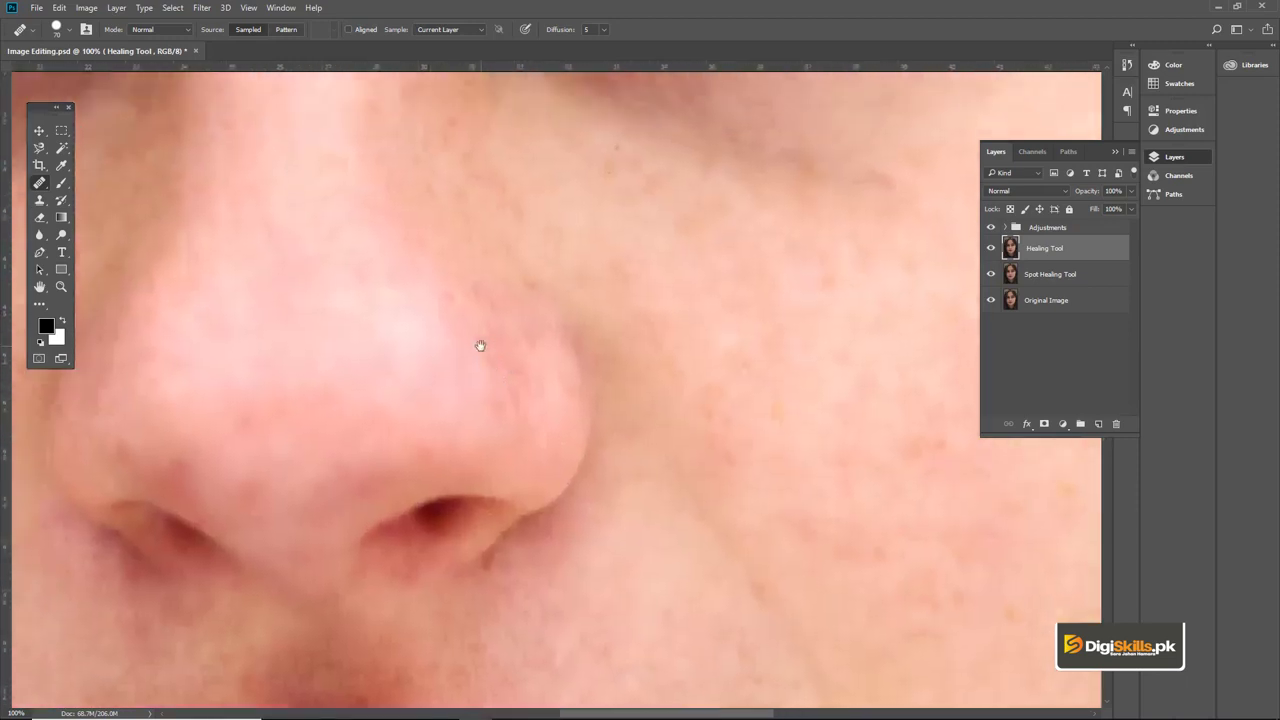
left_click_drag(311, 366, 357, 413)
scroll(397, 349, "up", 3)
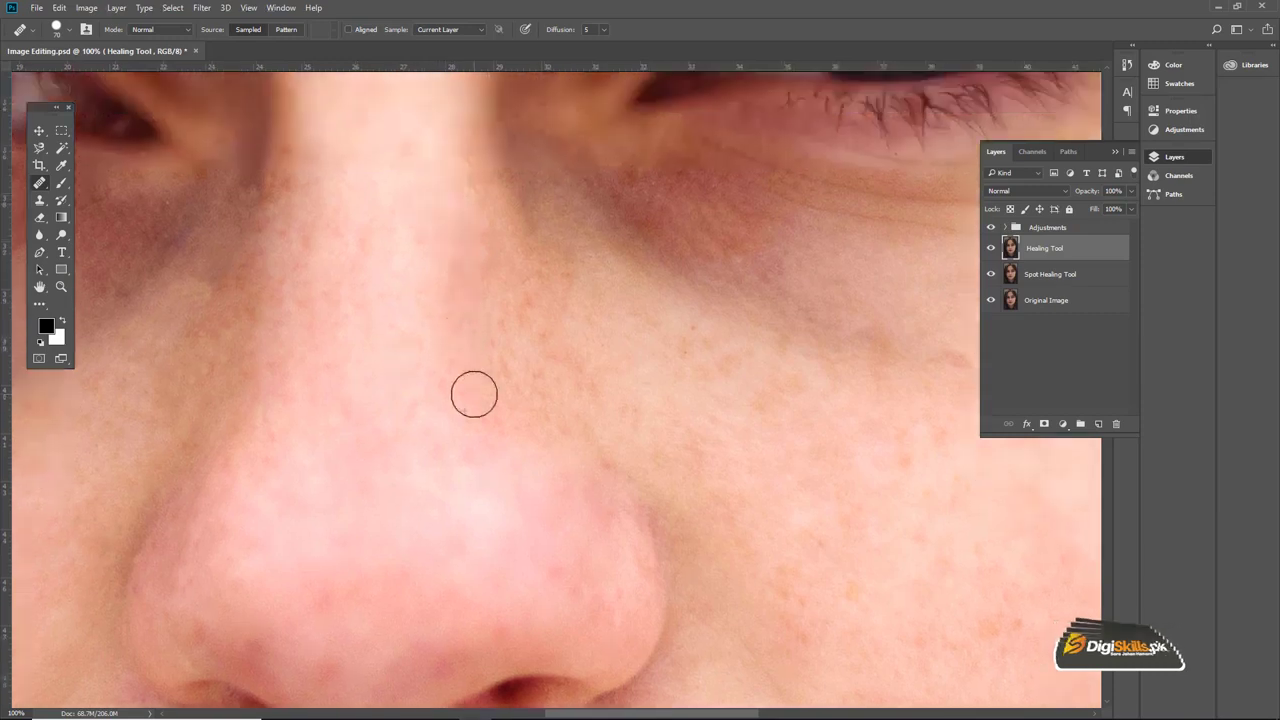
left_click(397, 274, "alt")
mouse_move(474, 405)
left_mouse_down()
mouse_move(451, 200)
mouse_move(483, 429)
mouse_move(443, 437)
left_mouse_up()
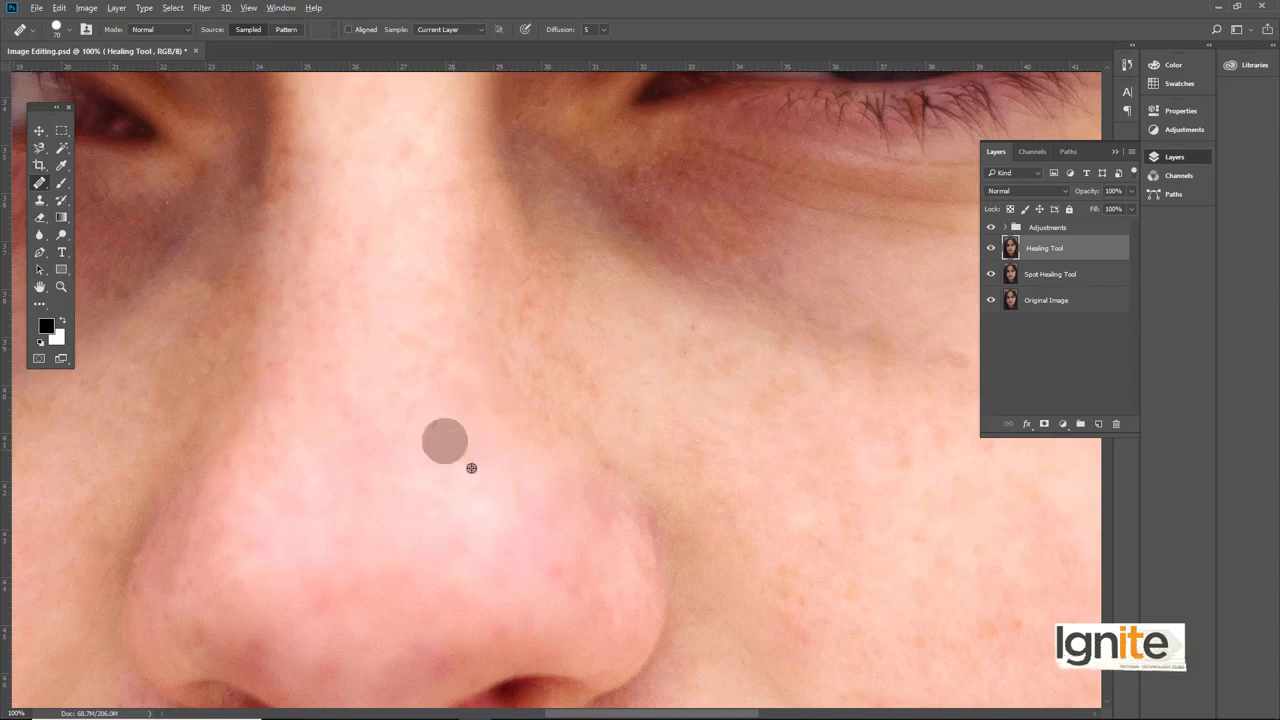
left_click_drag(439, 233, 448, 281)
left_click(434, 257, "alt")
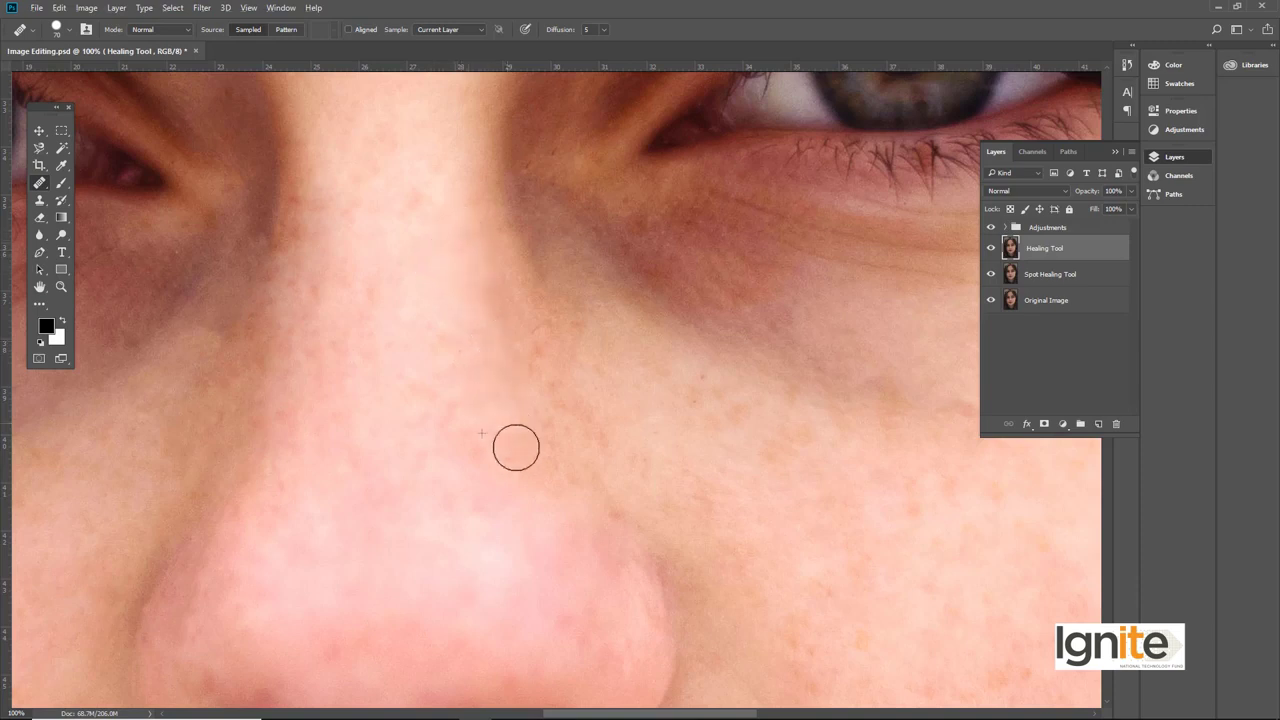
left_click(443, 237, "alt")
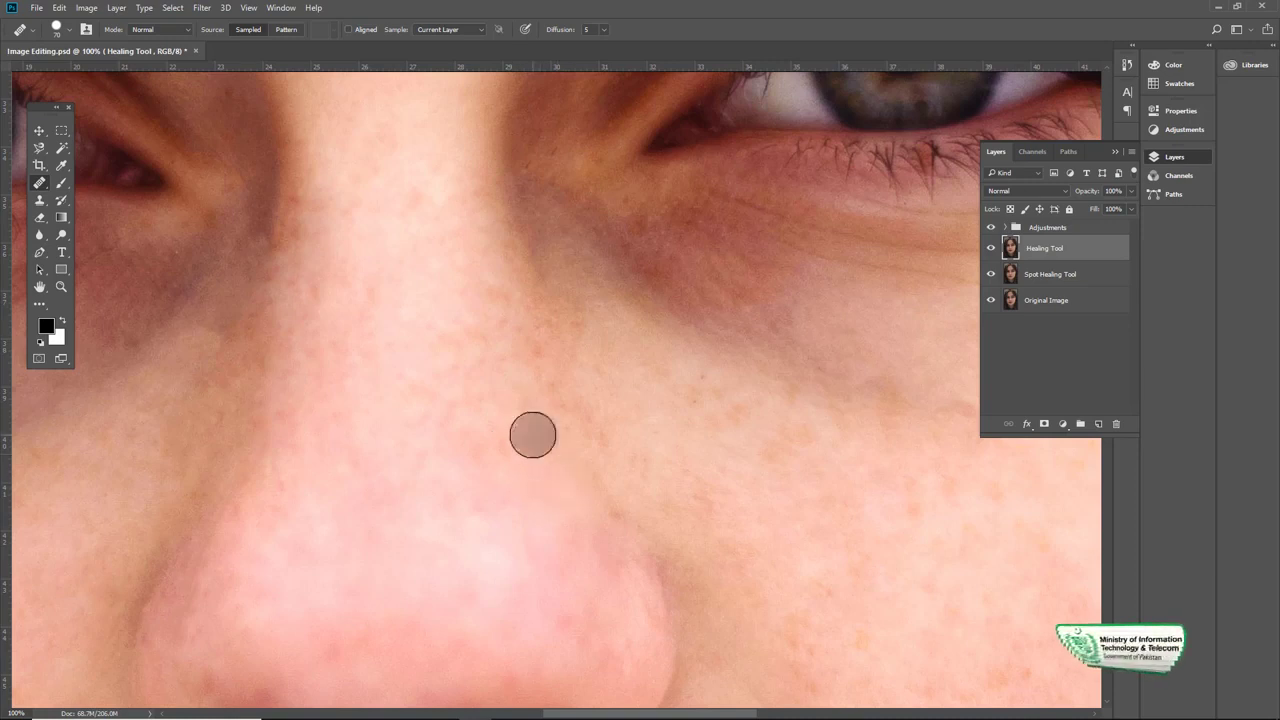
left_click_drag(470, 380, 470, 396)
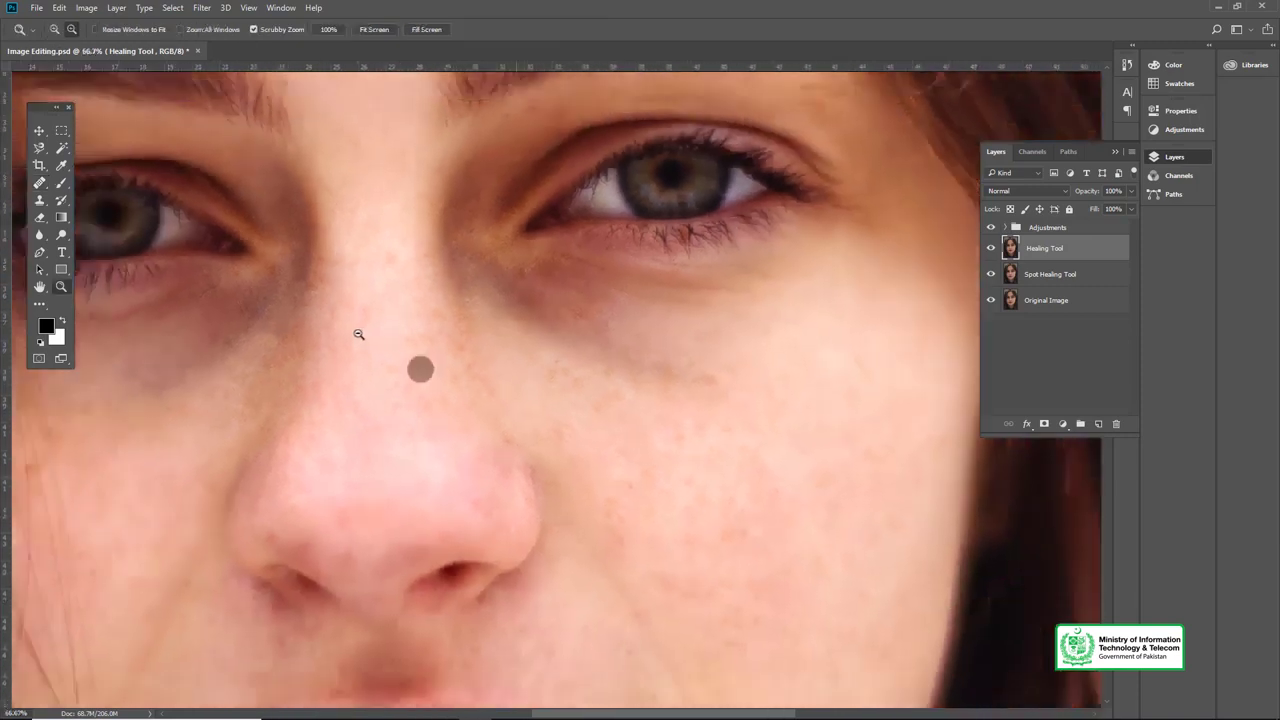
Zoom out, toggle the Healing Tool layer off and on to compare, and save
mouse_move(420, 380)
left_mouse_down()
mouse_move(363, 323)
mouse_move(437, 277)
left_mouse_up()
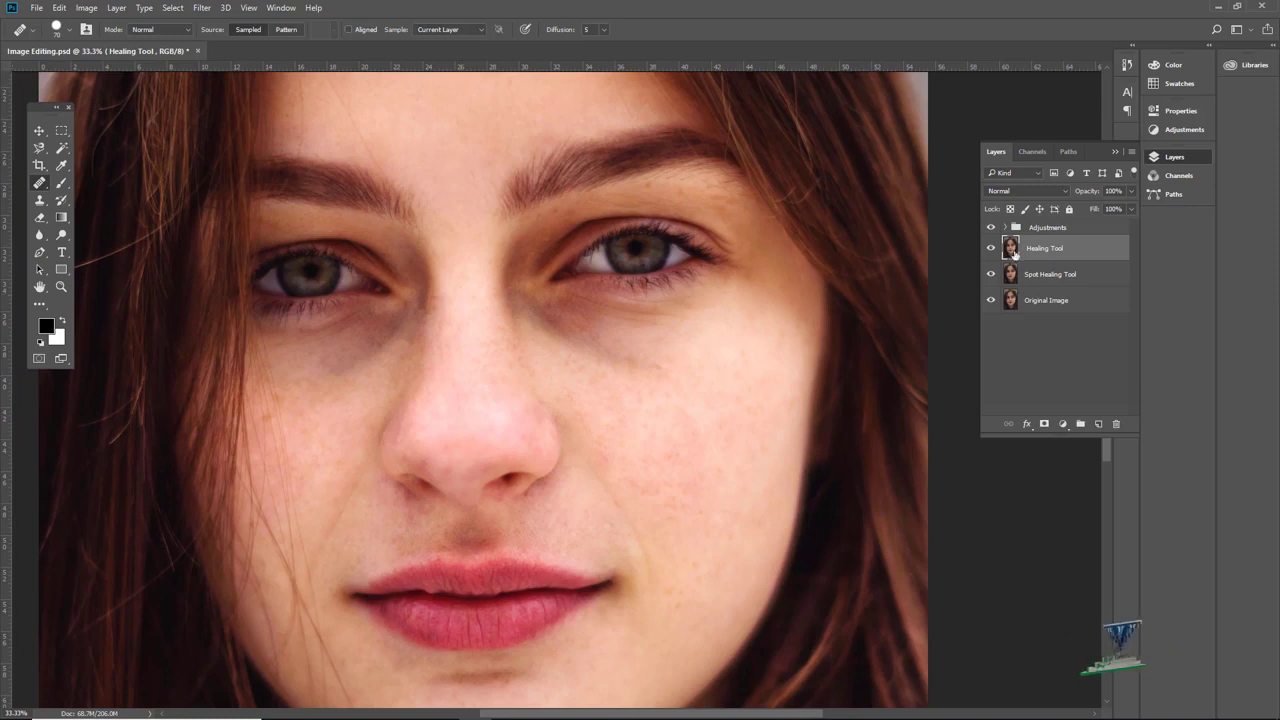
left_click(990, 248)
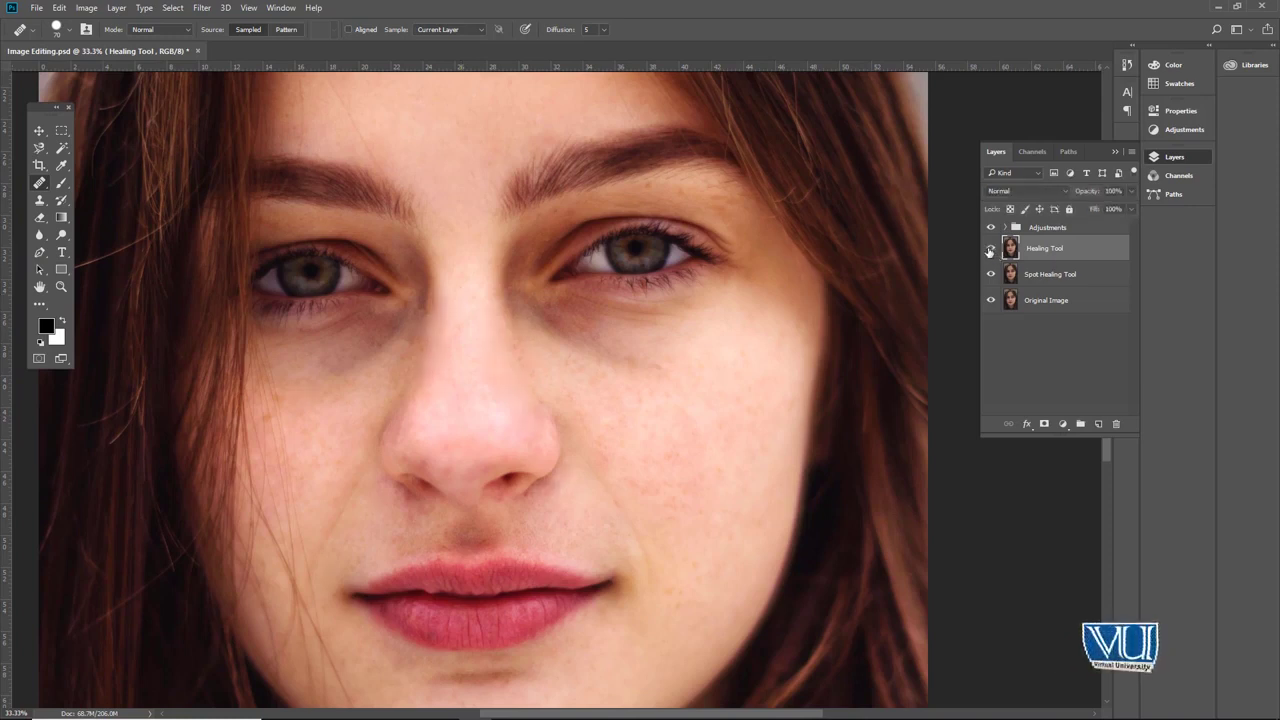
left_click(990, 248)
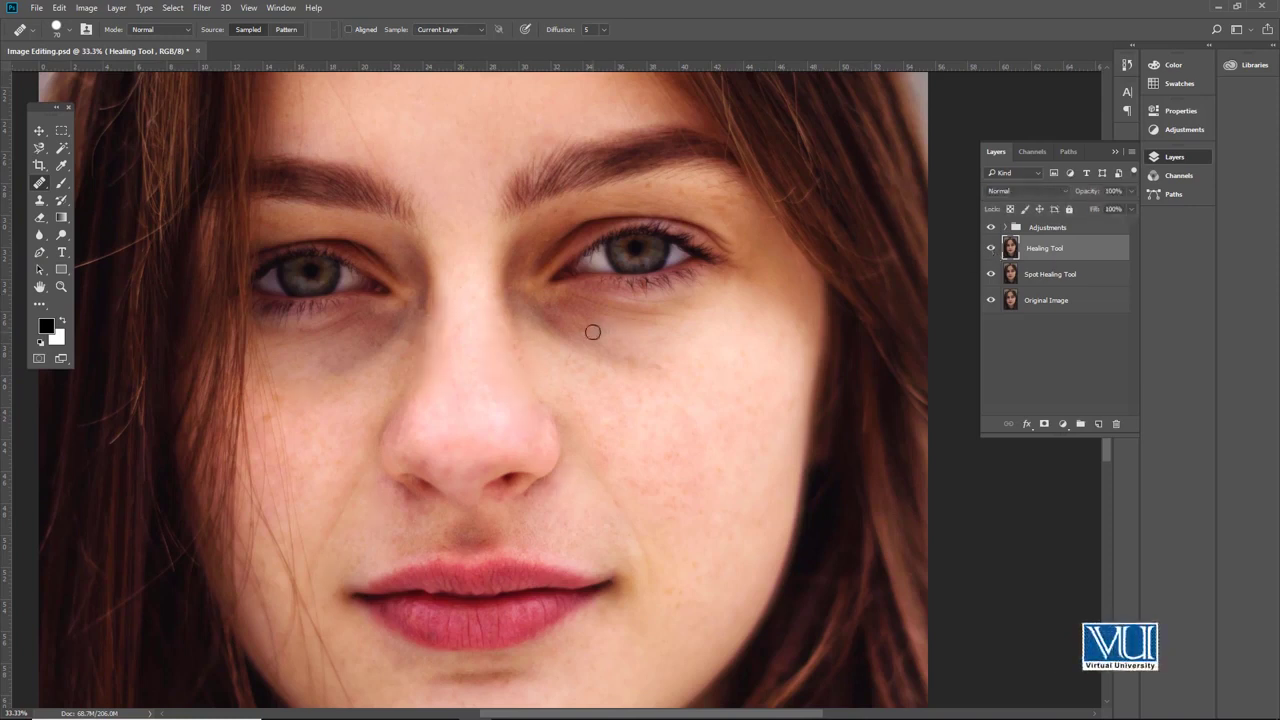
key("ctrl+s")
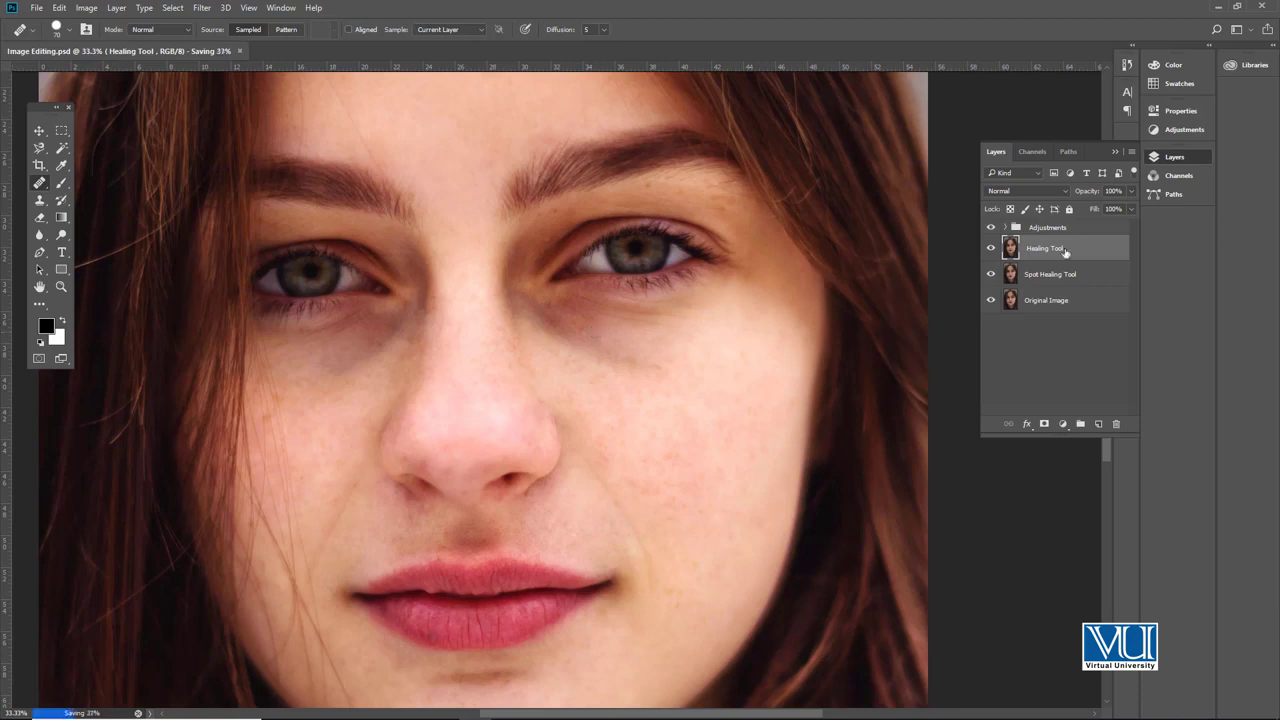
Duplicate the Healing Tool layer as 'Patch Tool' and zoom in on the under-eye area
key("ctrl+j")
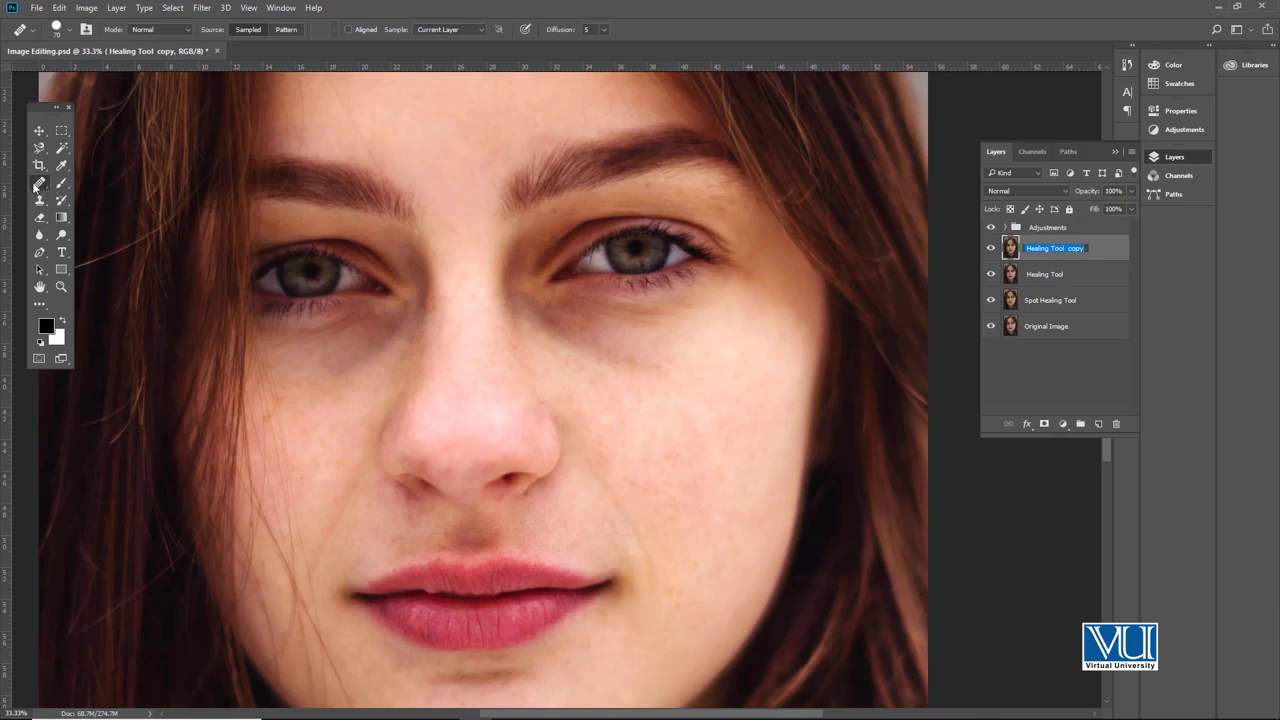
right_click(38, 186)
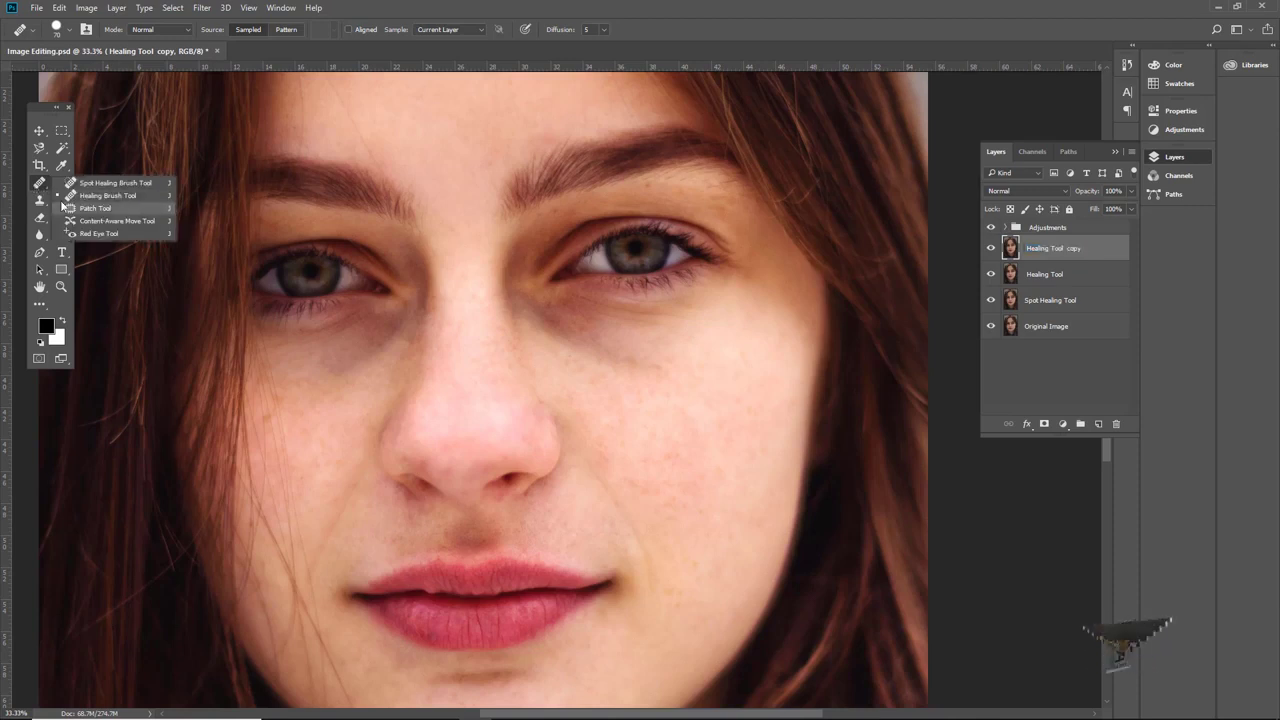
left_click(100, 196)
double_click(1040, 248)
type("Patch Tool")
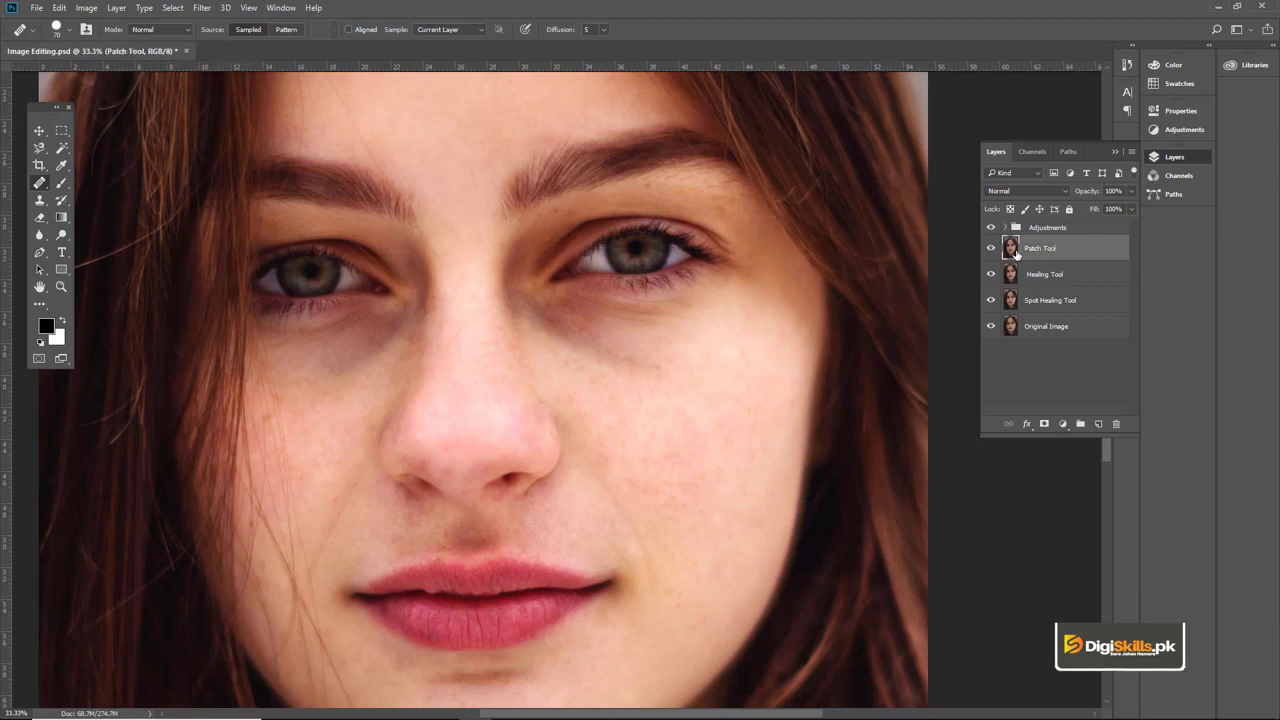
key("z")
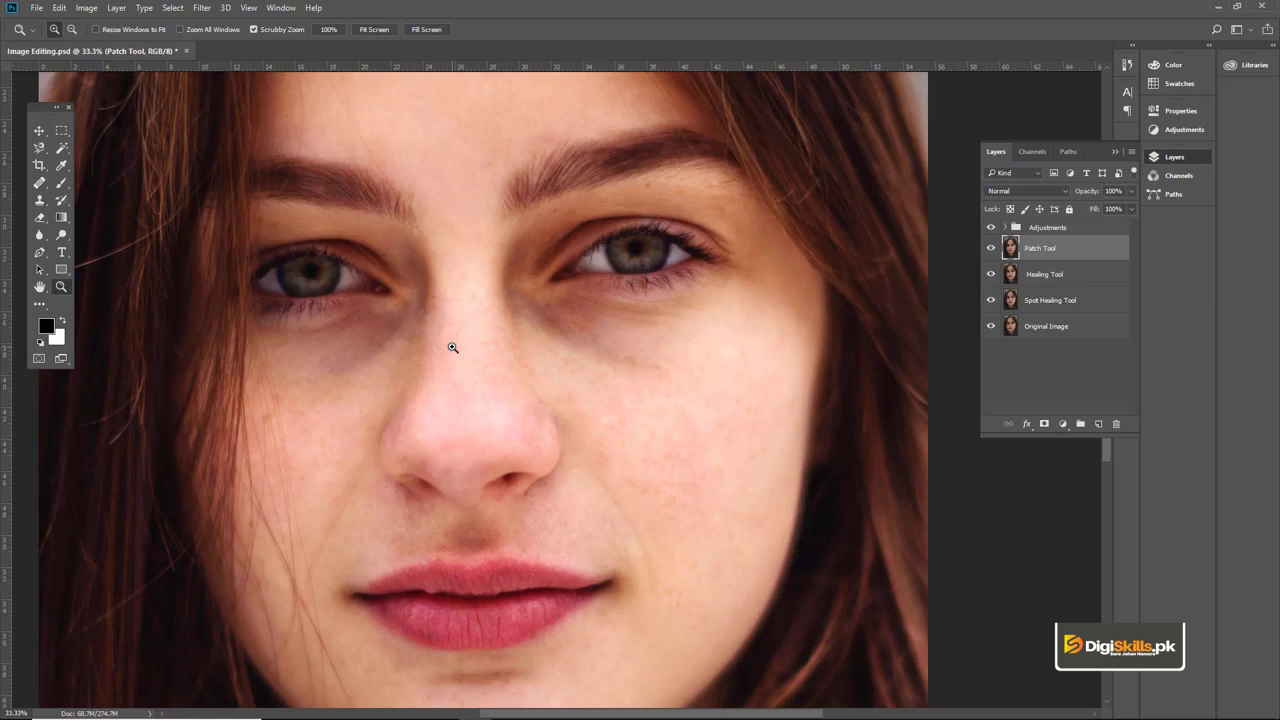
left_click(452, 347)
left_click(428, 329)
Patch the dark areas under both eyes with clean cheek skin
key("v")
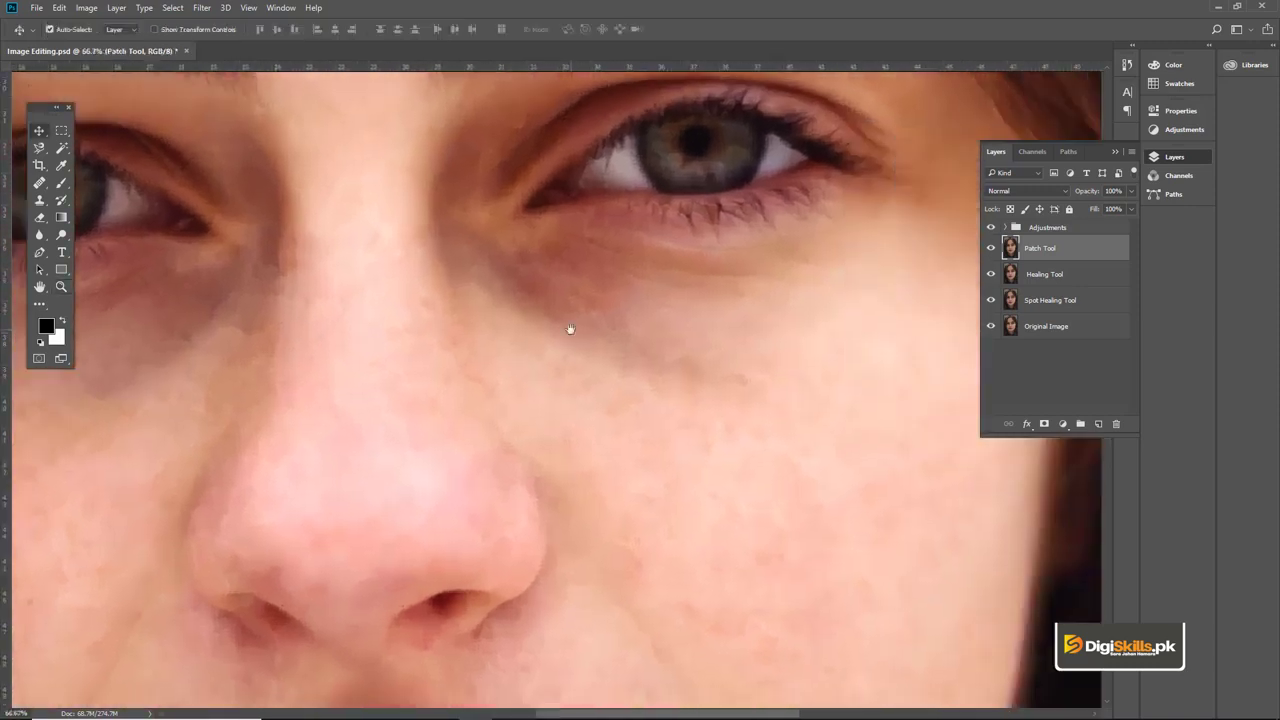
left_click(38, 185)
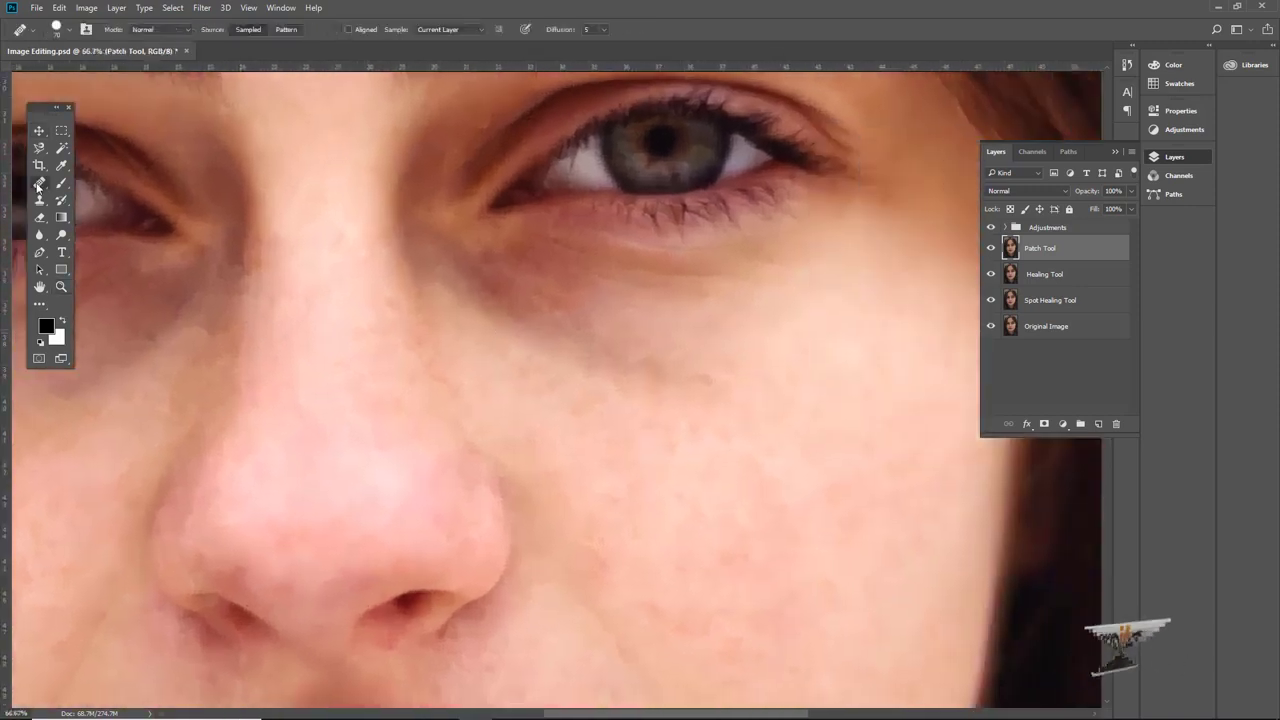
right_click(38, 185)
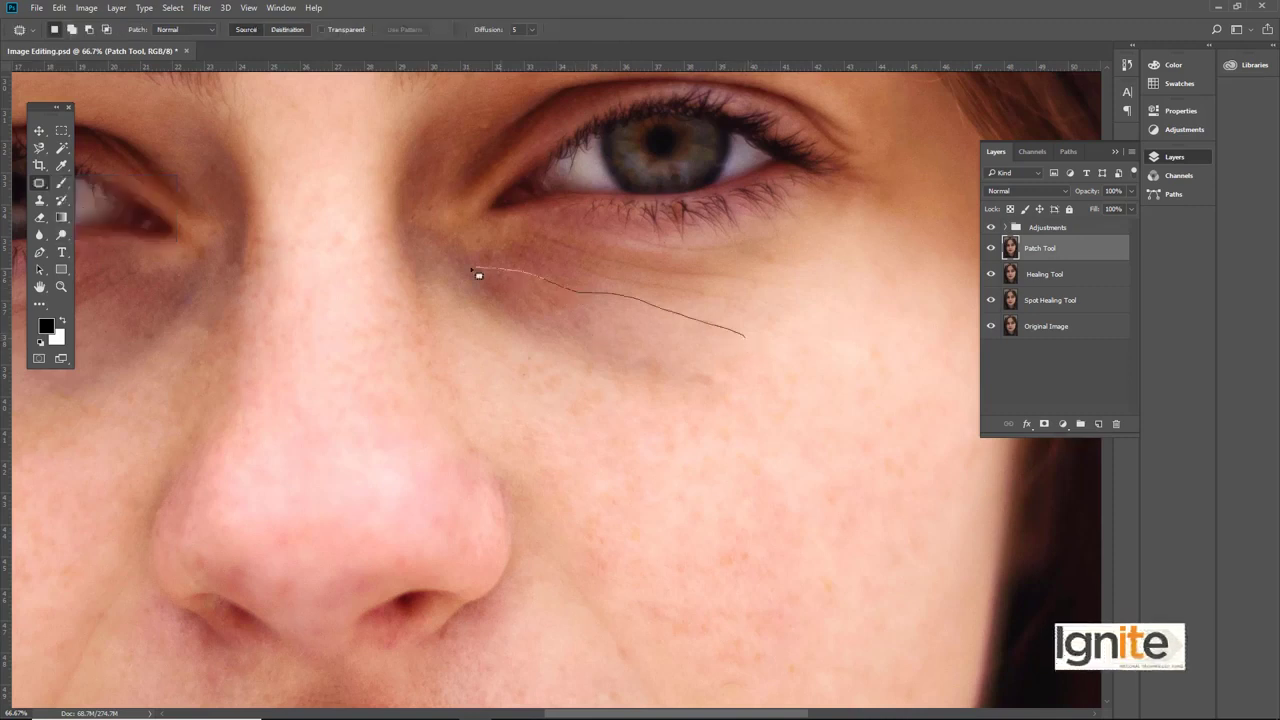
left_click_drag(749, 345, 743, 340)
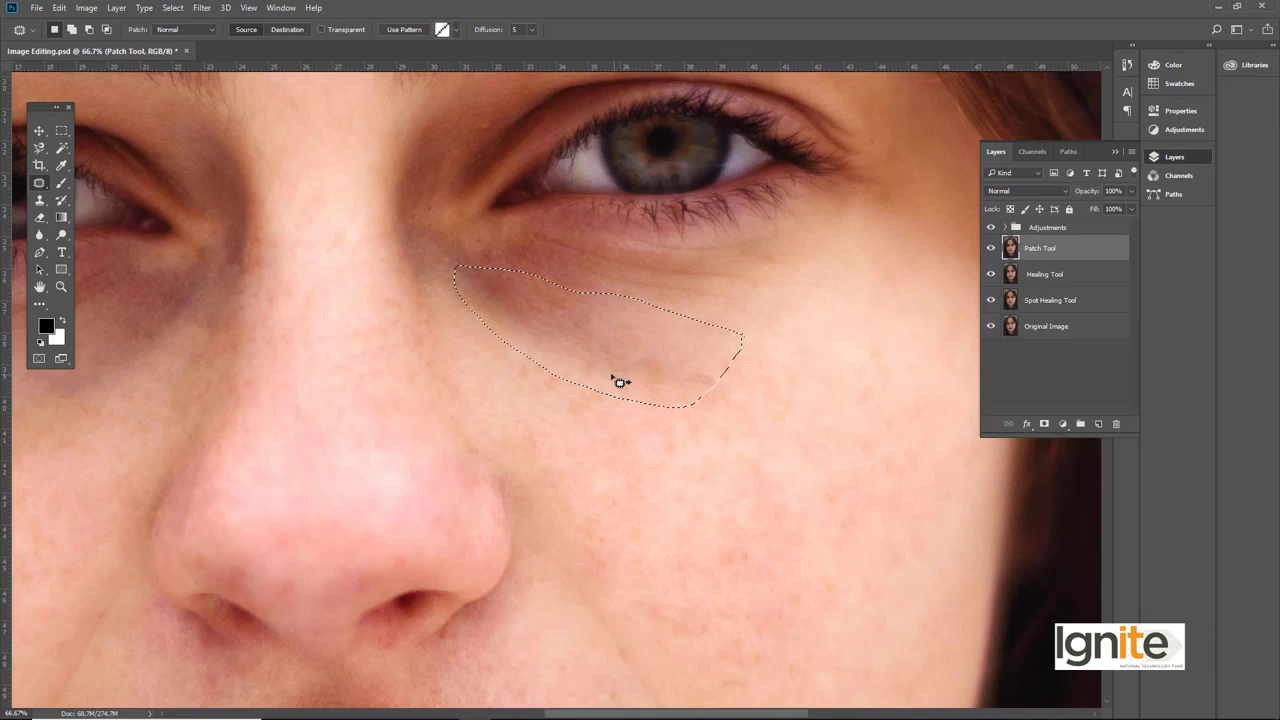
mouse_move(599, 357)
left_mouse_down()
mouse_move(606, 435)
mouse_move(605, 424)
left_mouse_up()
left_click_drag(426, 380, 629, 354)
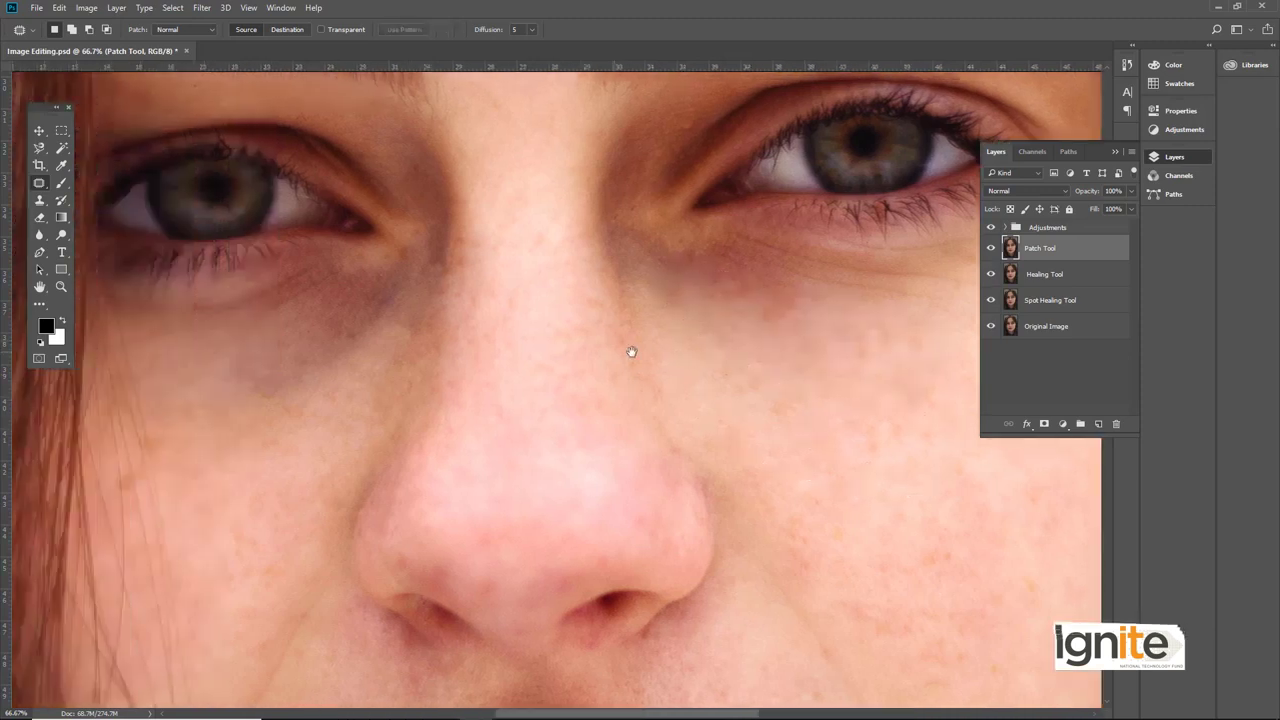
mouse_move(288, 442)
left_mouse_down()
mouse_move(307, 368)
mouse_move(282, 443)
left_mouse_up()
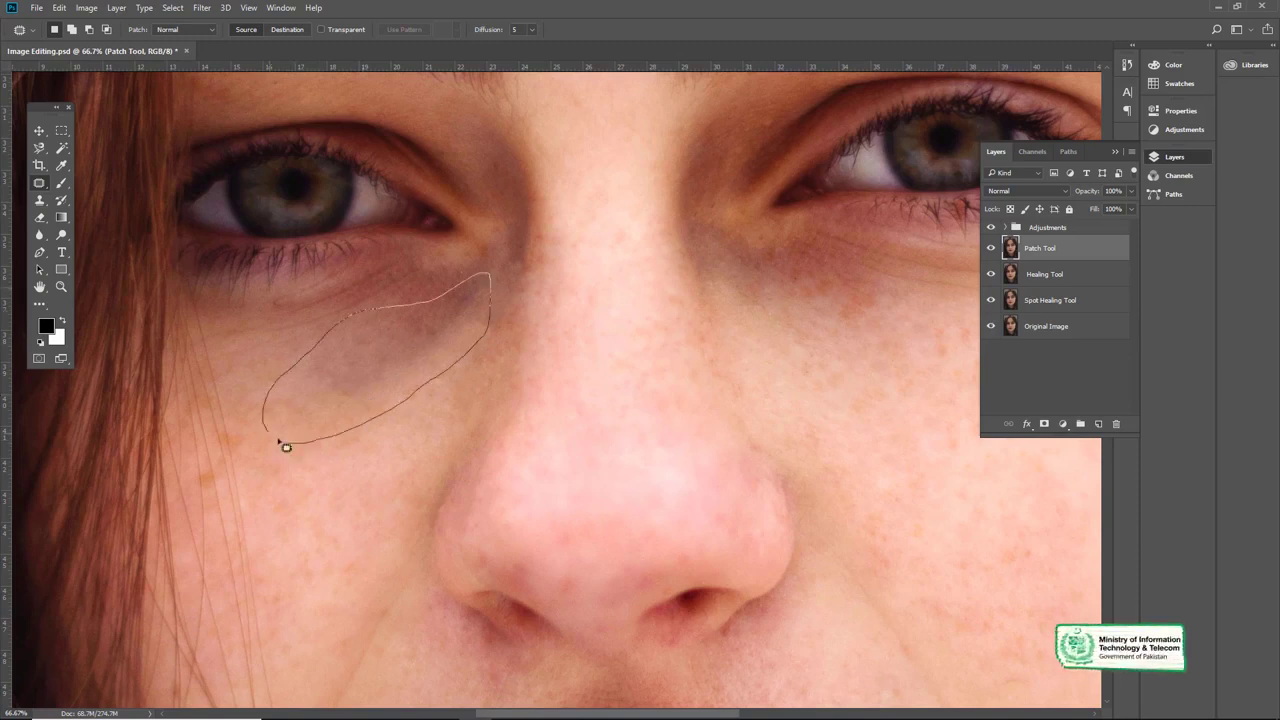
left_click_drag(340, 395, 343, 437)
key("ctrl+d")
Patch the dark spot below the lower lip with clean chin skin
mouse_move(426, 337)
left_mouse_down()
mouse_move(426, 391)
mouse_move(431, 328)
left_mouse_up()
mouse_move(358, 390)
left_mouse_down()
mouse_move(352, 343)
mouse_move(270, 288)
mouse_move(291, 280)
left_mouse_up()
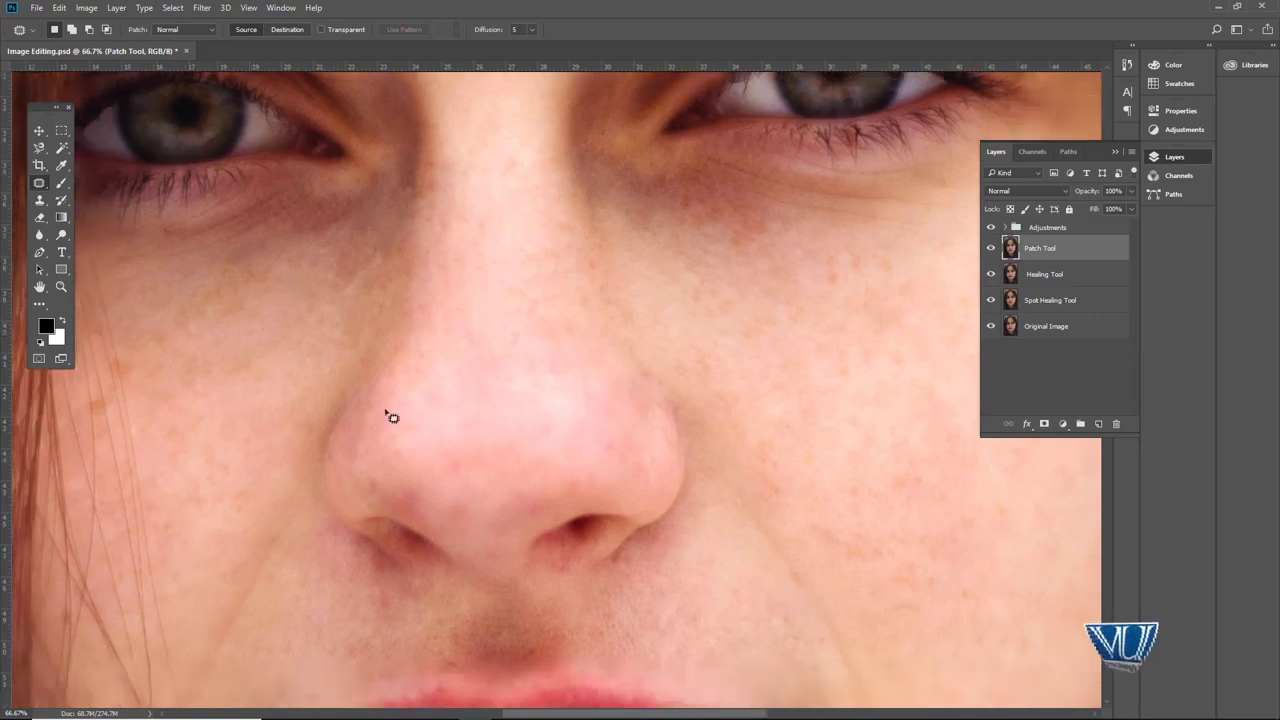
mouse_move(566, 343)
left_mouse_down()
mouse_move(487, 295)
mouse_move(423, 329)
left_mouse_up()
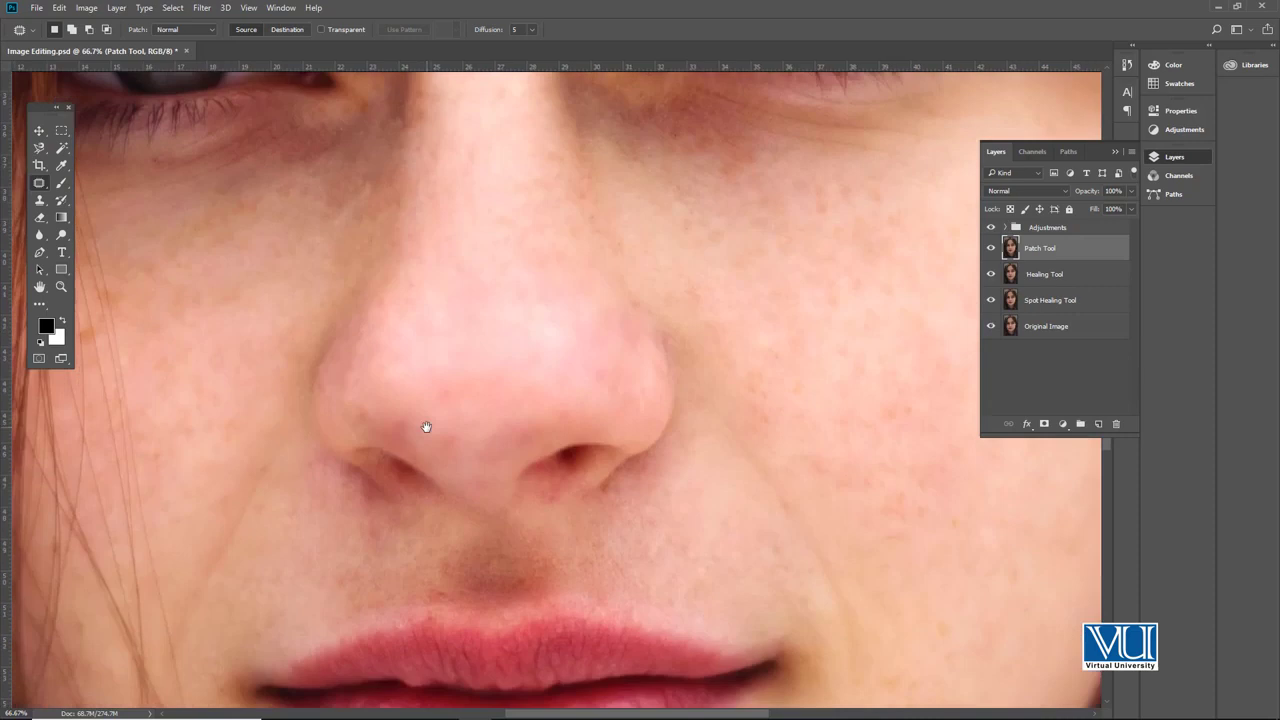
left_click_drag(426, 423, 583, 306)
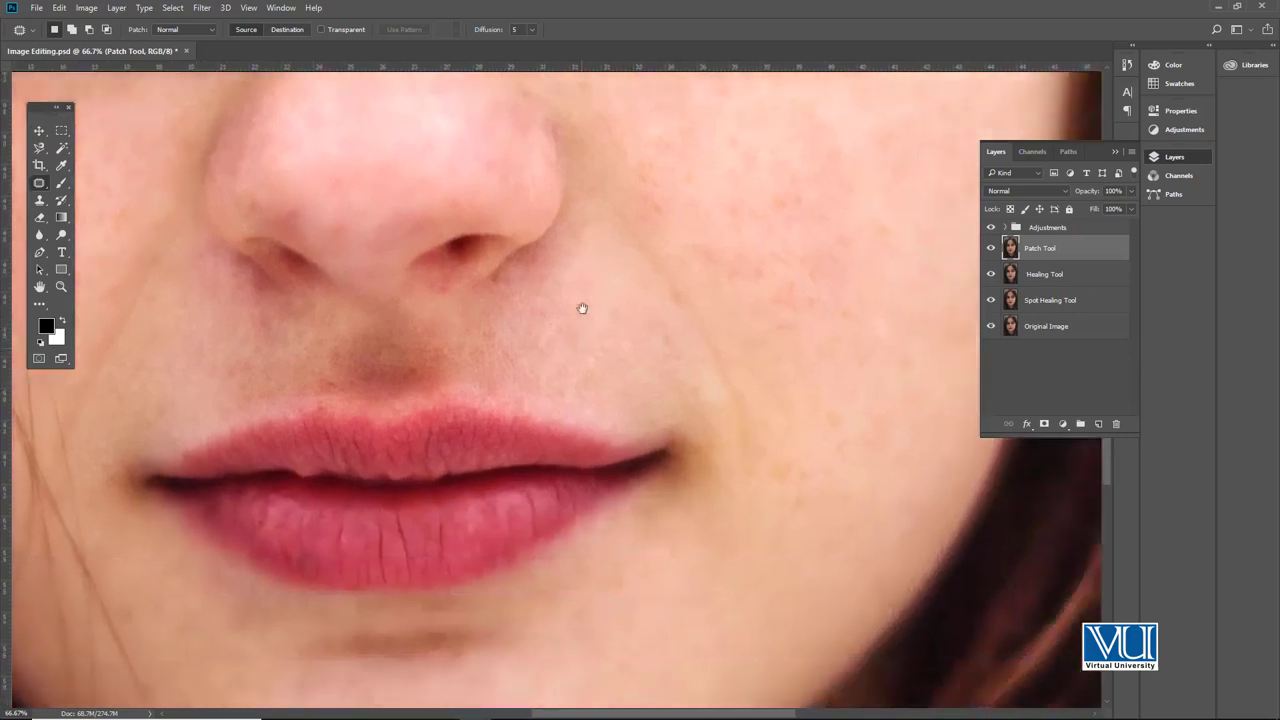
left_click_drag(443, 477, 539, 403)
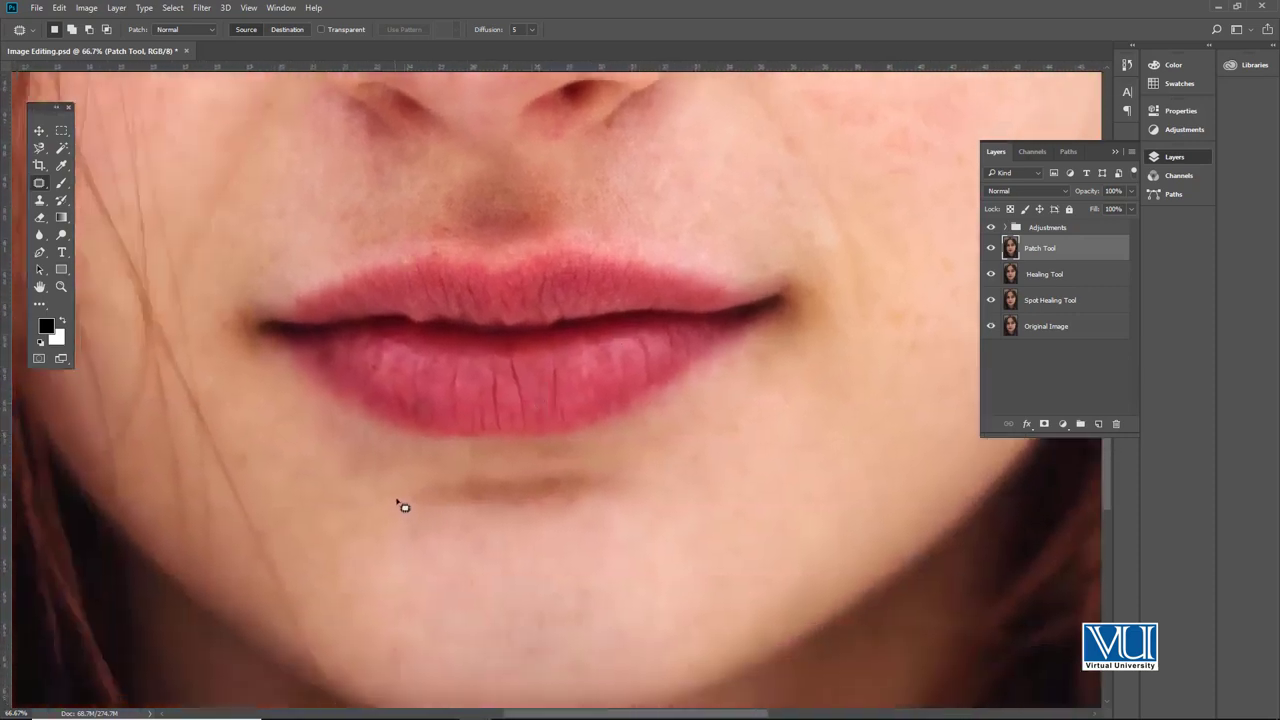
left_click_drag(400, 499, 398, 497)
mouse_move(503, 514)
left_mouse_down()
mouse_move(506, 526)
mouse_move(531, 491)
left_mouse_up()
key("ctrl+d")
left_click_drag(372, 481, 505, 523)
left_click_drag(380, 496, 372, 490)
mouse_move(500, 508)
left_mouse_down()
mouse_move(521, 535)
mouse_move(491, 526)
left_mouse_up()
Zoom to 50% on the chin and patch another spot under the lower lip
key("z")
left_click(497, 440, "alt")
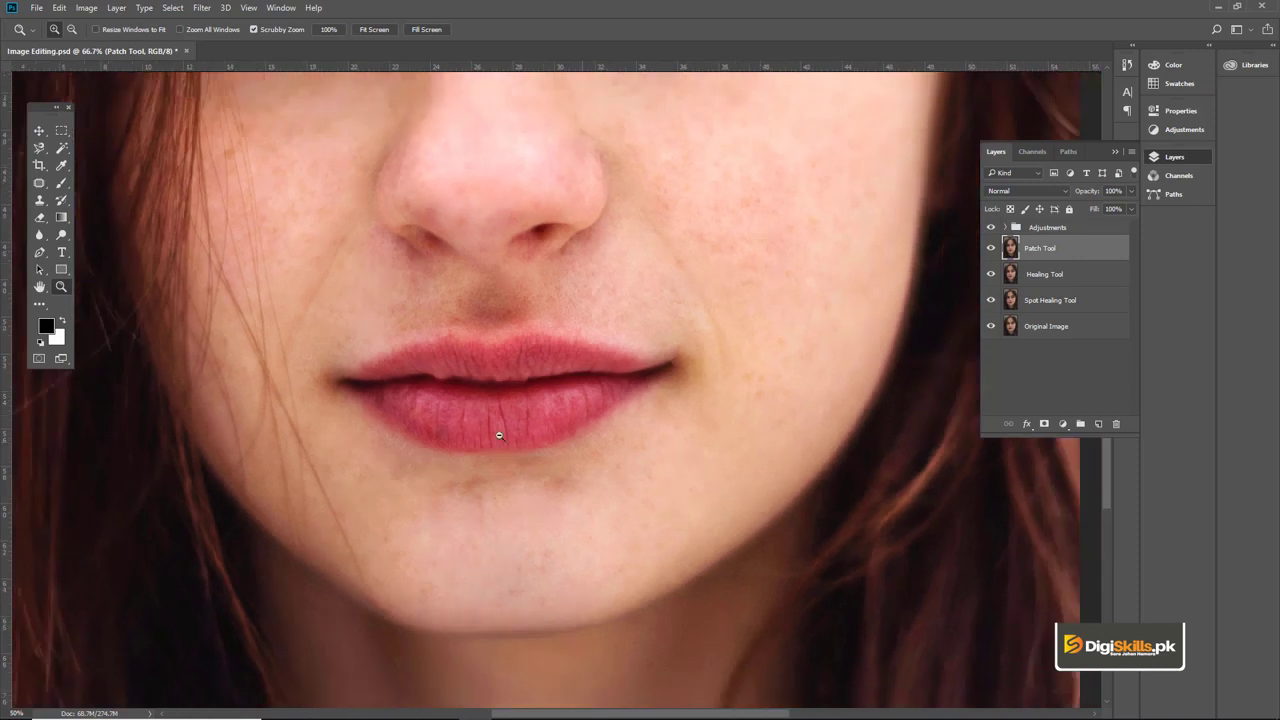
left_click(519, 412, "alt")
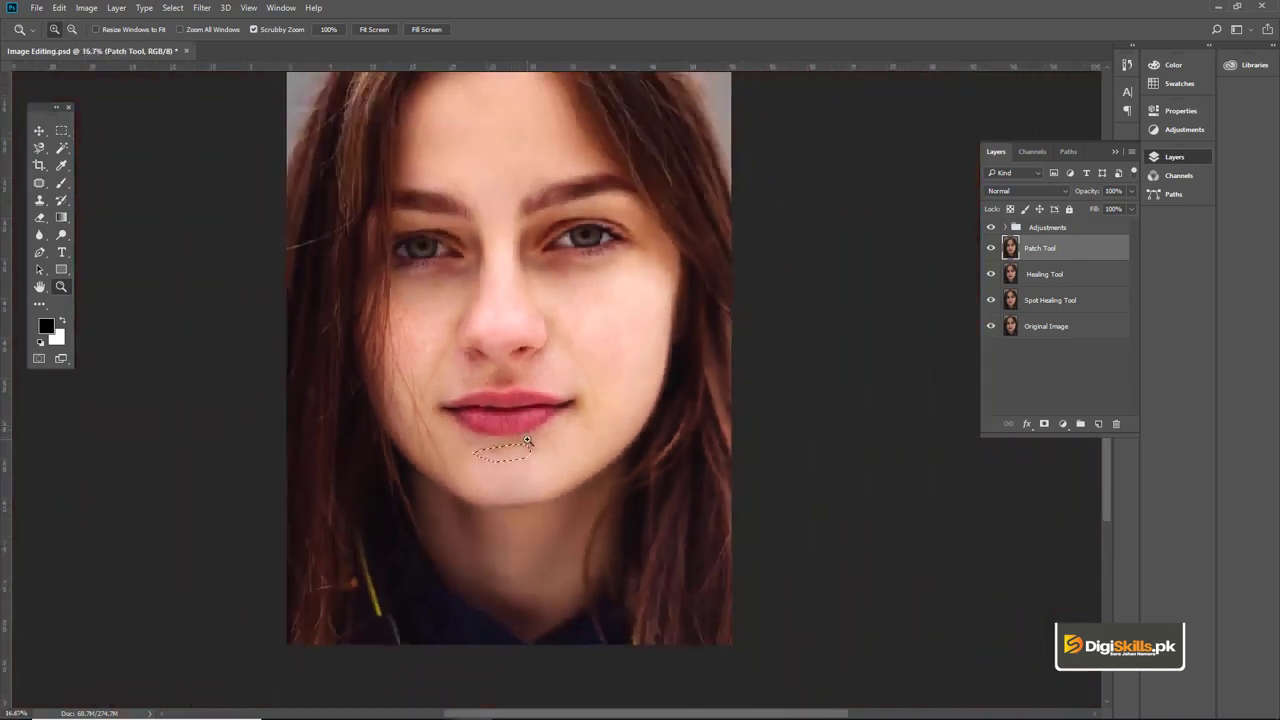
left_click(521, 455)
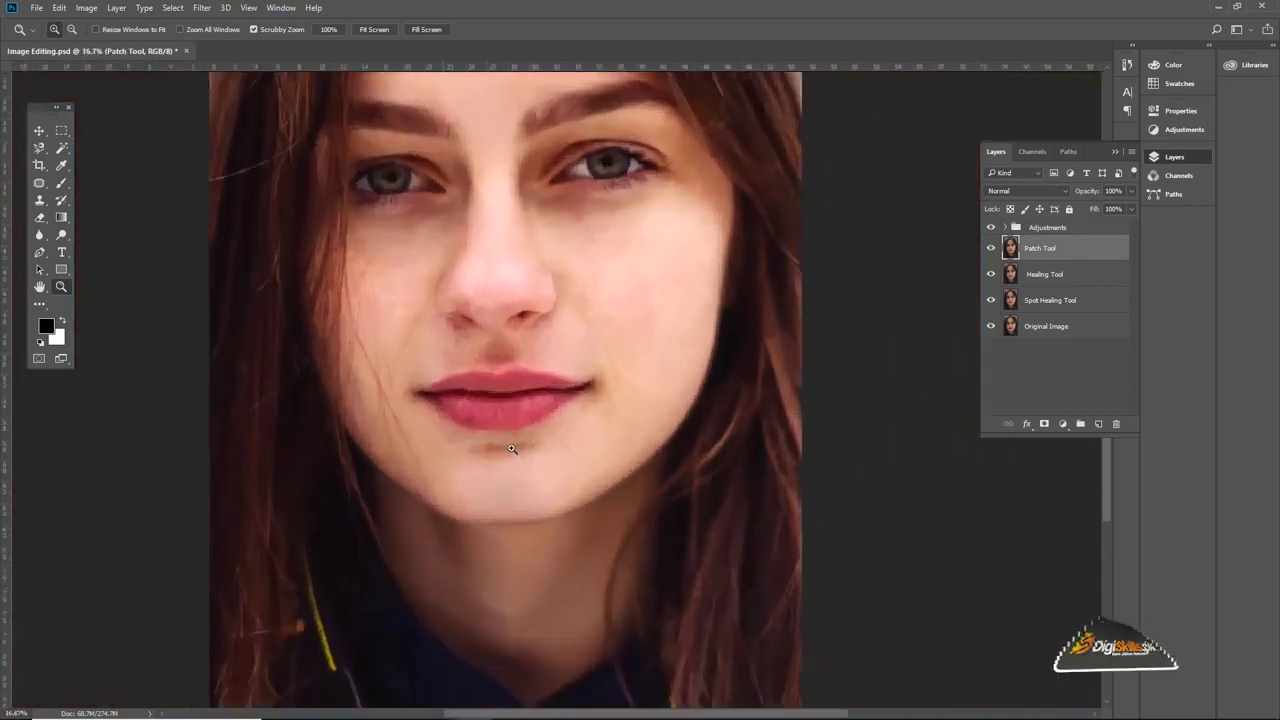
left_click(506, 443)
key("v")
left_click_drag(506, 443, 500, 489)
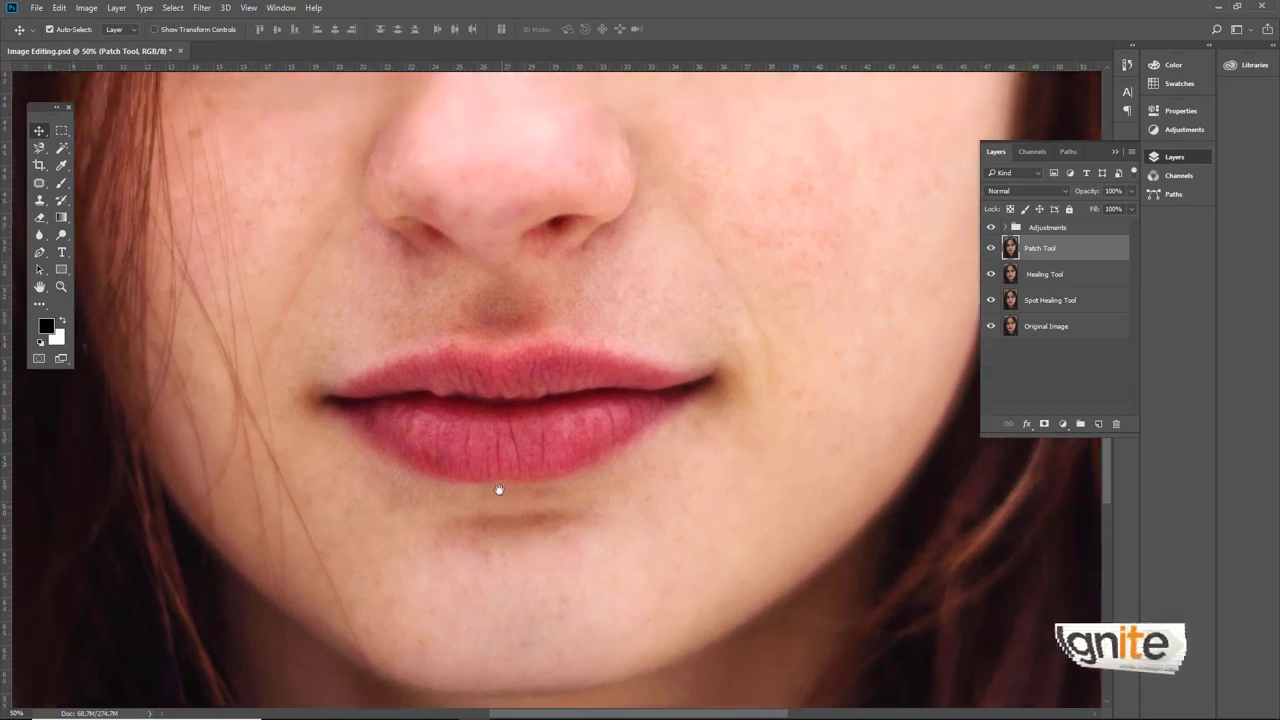
left_click(44, 184)
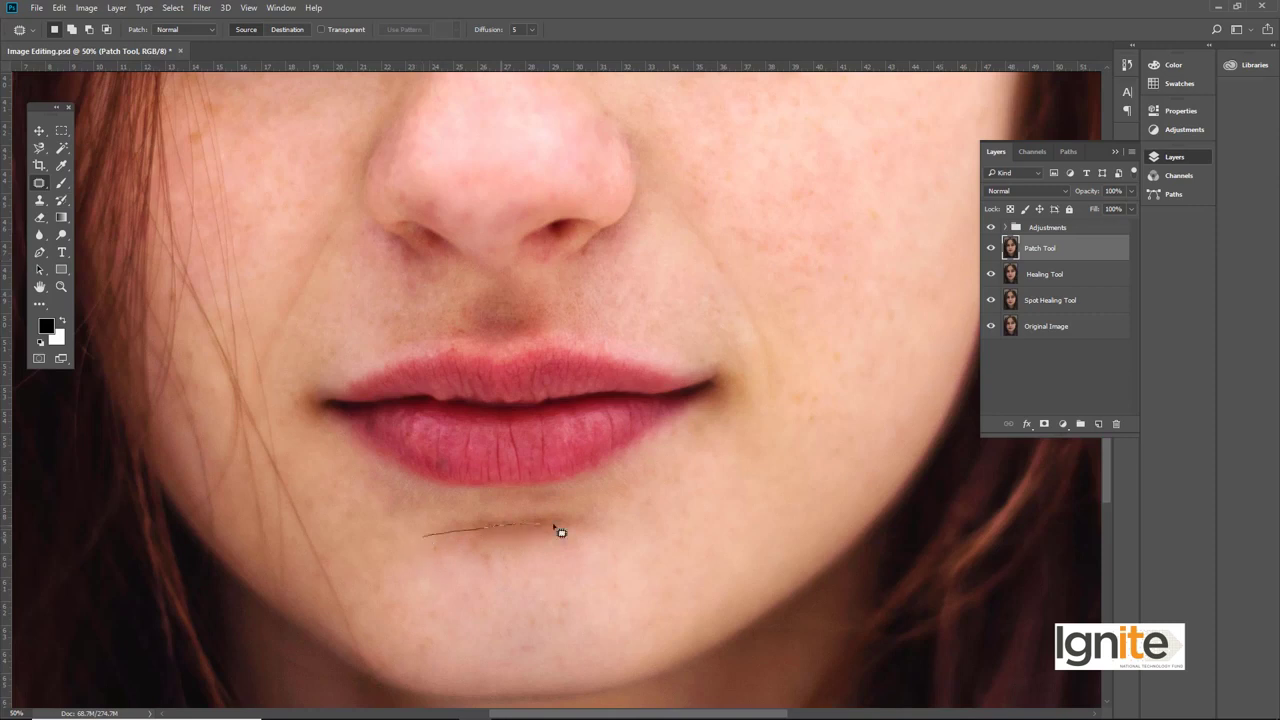
mouse_move(424, 548)
left_mouse_down()
mouse_move(517, 543)
mouse_move(514, 563)
left_mouse_up()
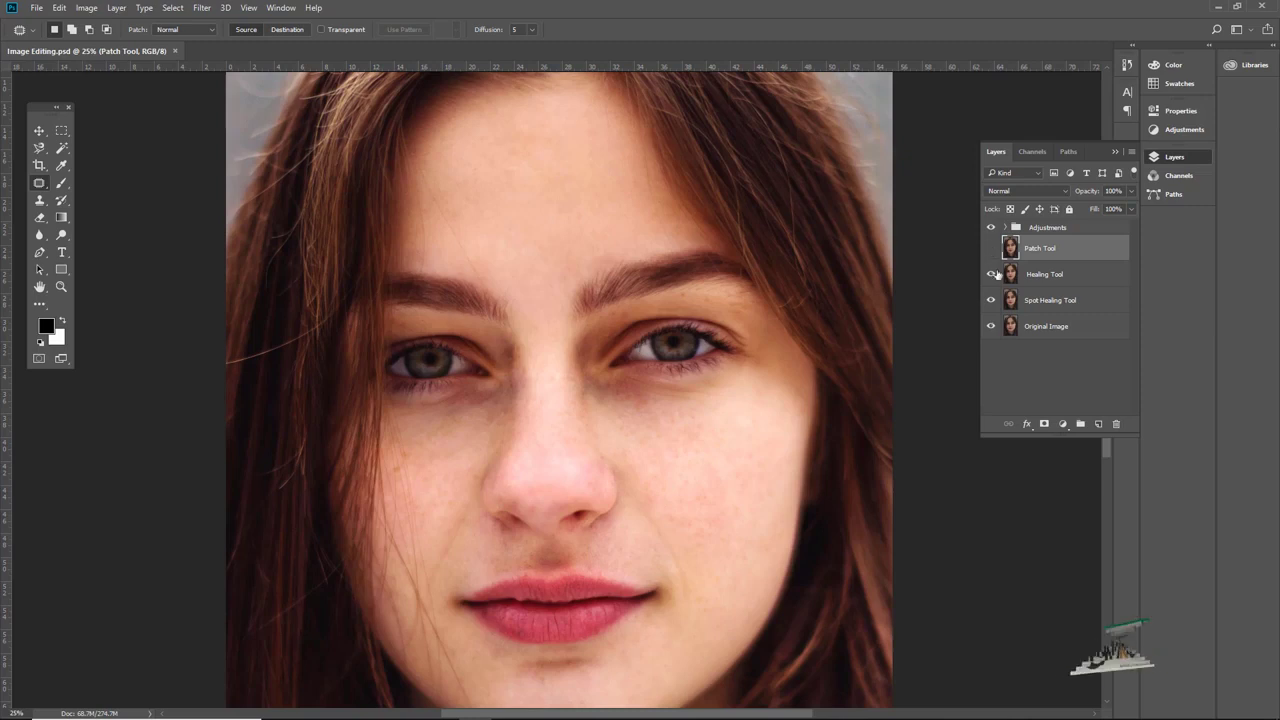
Toggle the Patch Tool and Healing Tool layers' visibility to compare the retouching
left_click(991, 248)
left_click(991, 274)
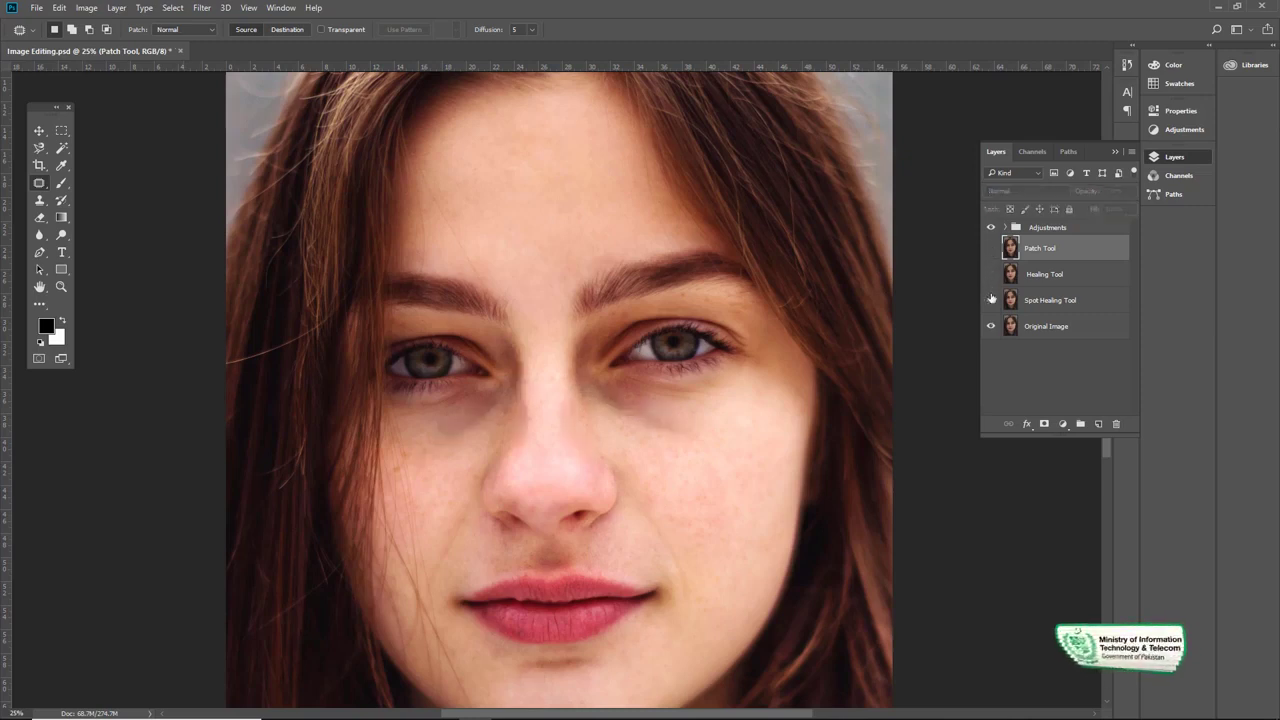
left_click(991, 248)
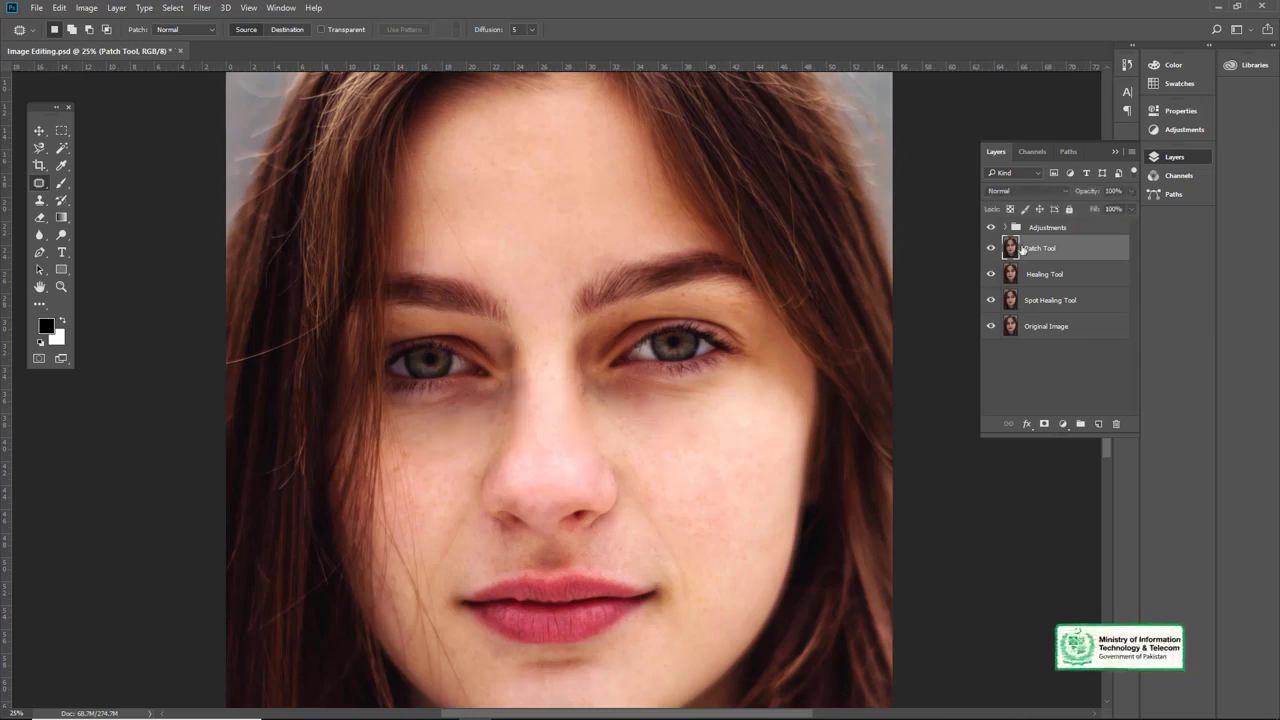
Duplicate the Patch Tool layer and rename the copy 'Clone Stamp Tool'
key("ctrl+j")
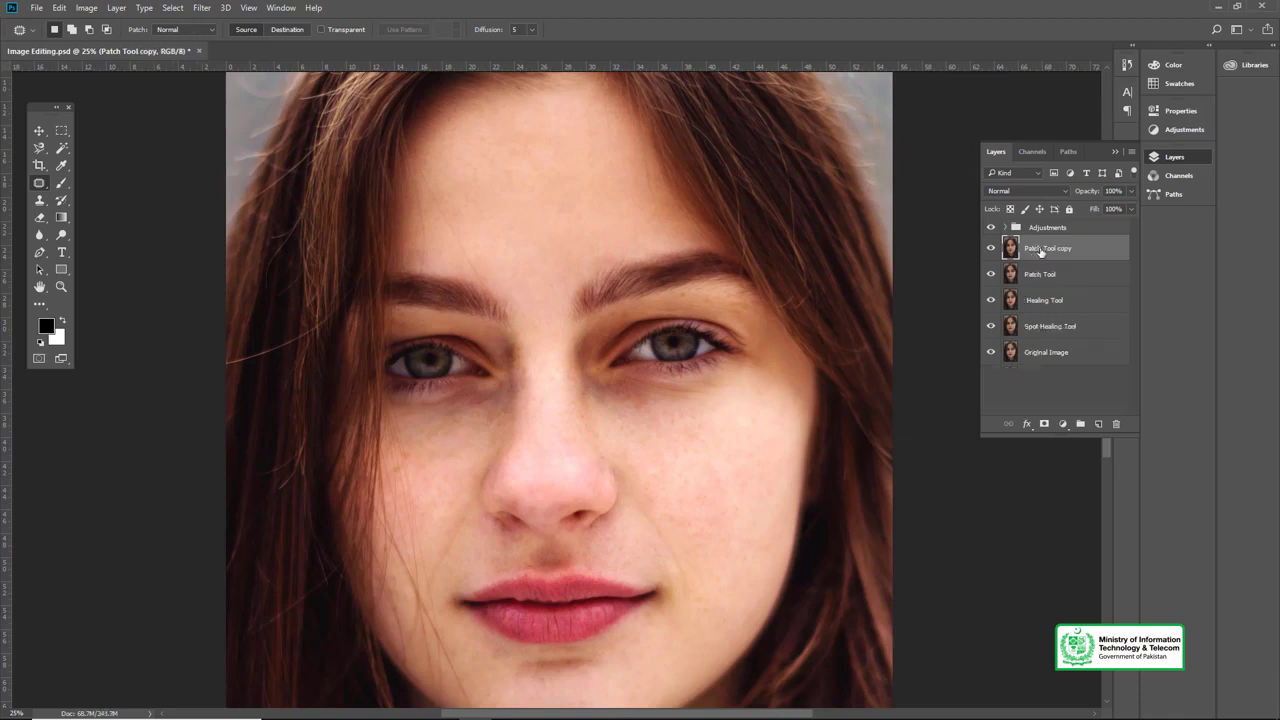
right_click(40, 187)
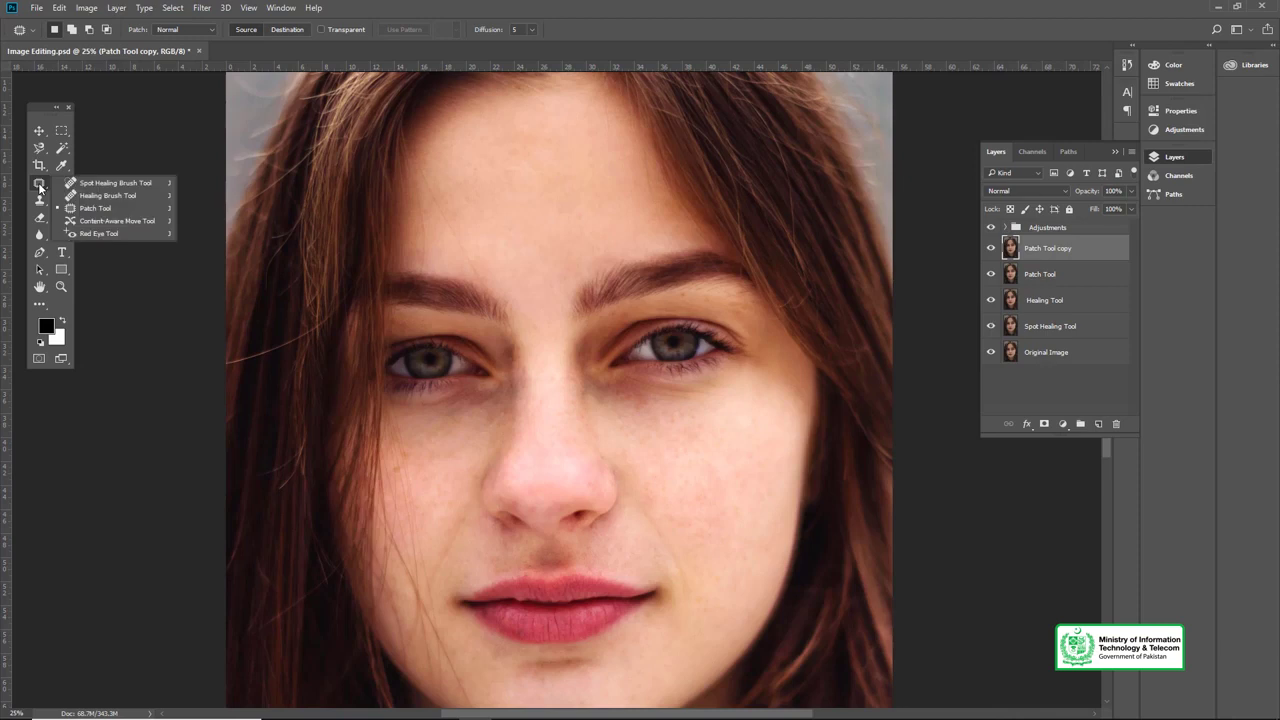
left_click(40, 187)
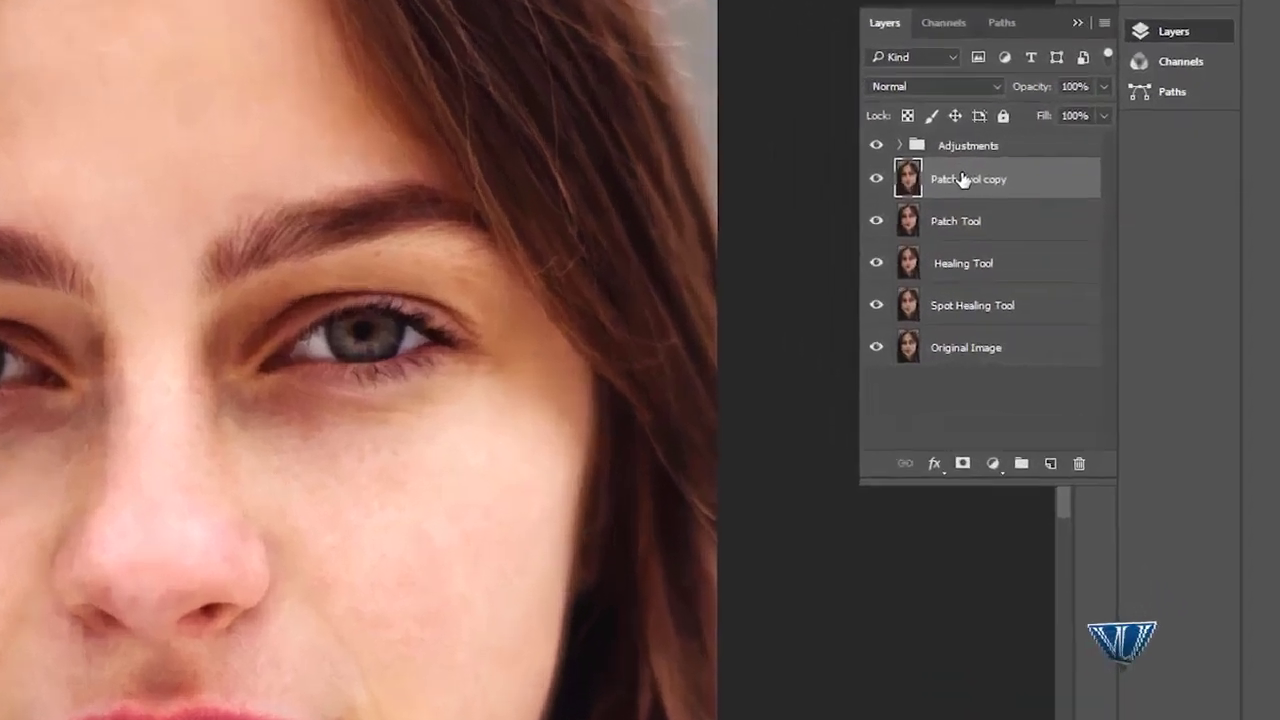
double_click(960, 179)
type("Clone")
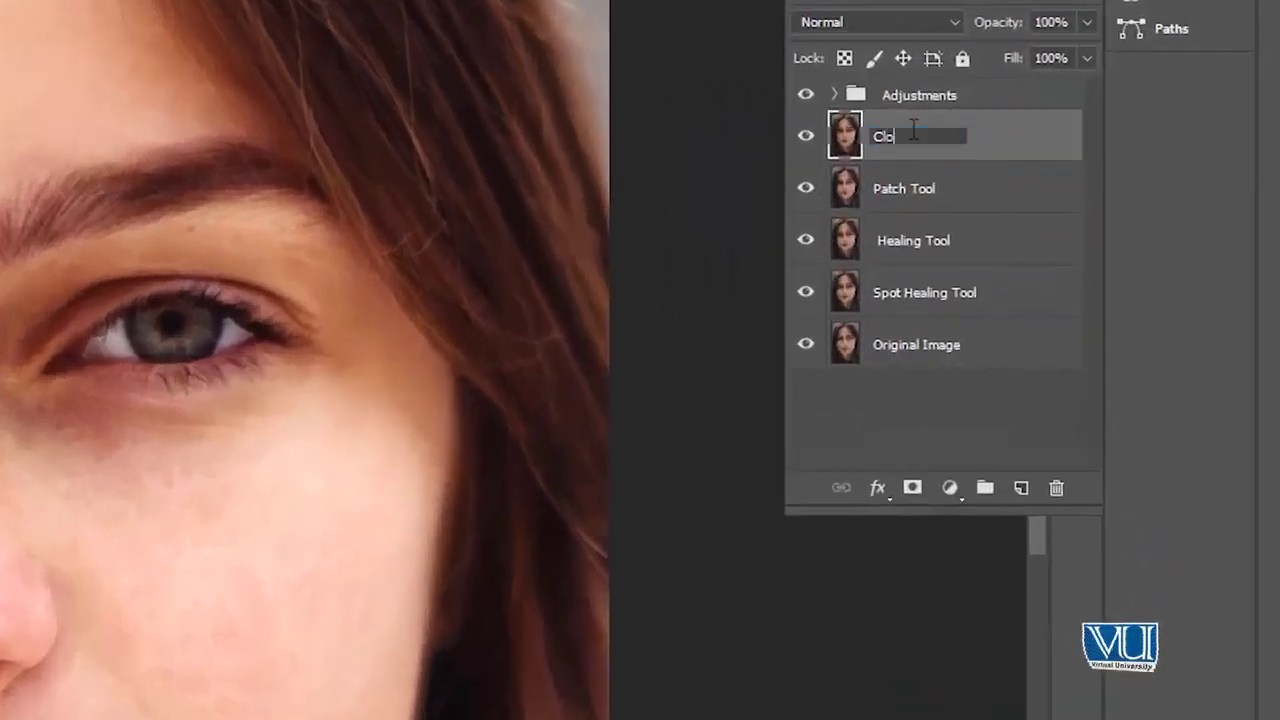
type(" Stamp Tool")
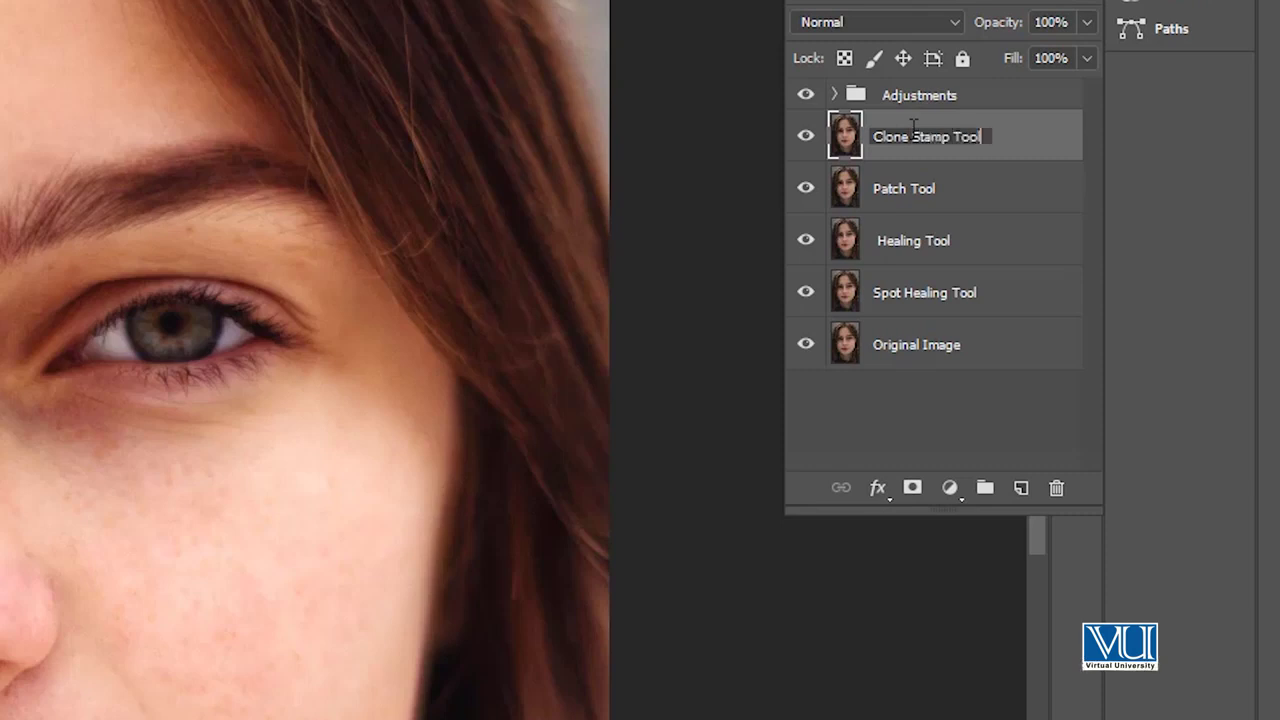
key("Return")
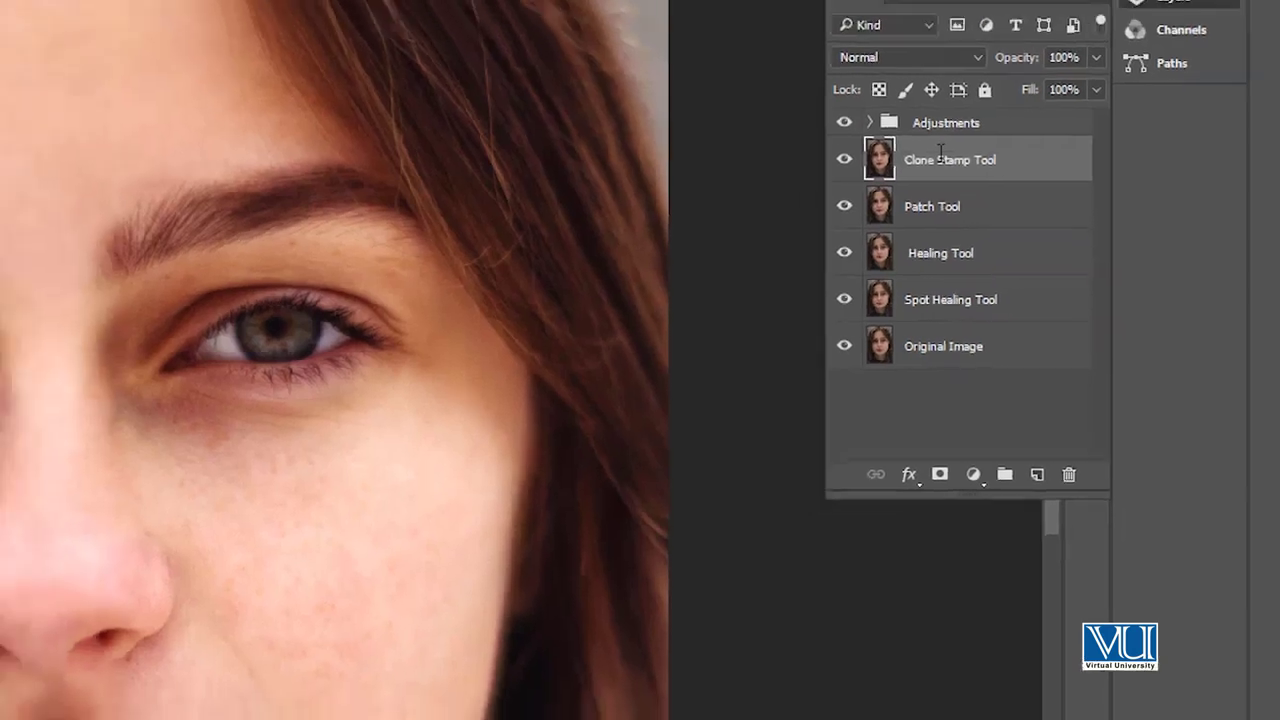
key("s")
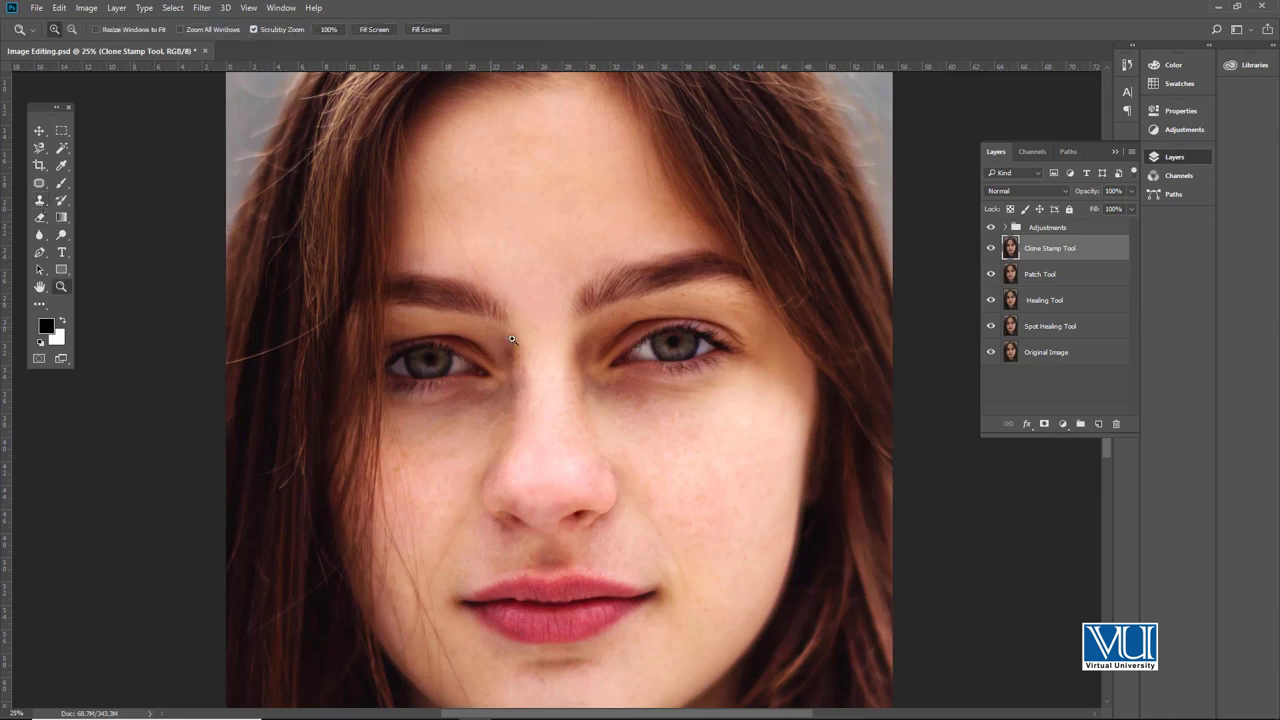
Set the Clone Stamp to 15% opacity and 75% flow, then soften skin near the inner eye corner
scroll(514, 337, "up", 1)
scroll(514, 337, "up", 1)
scroll(514, 337, "up", 1)
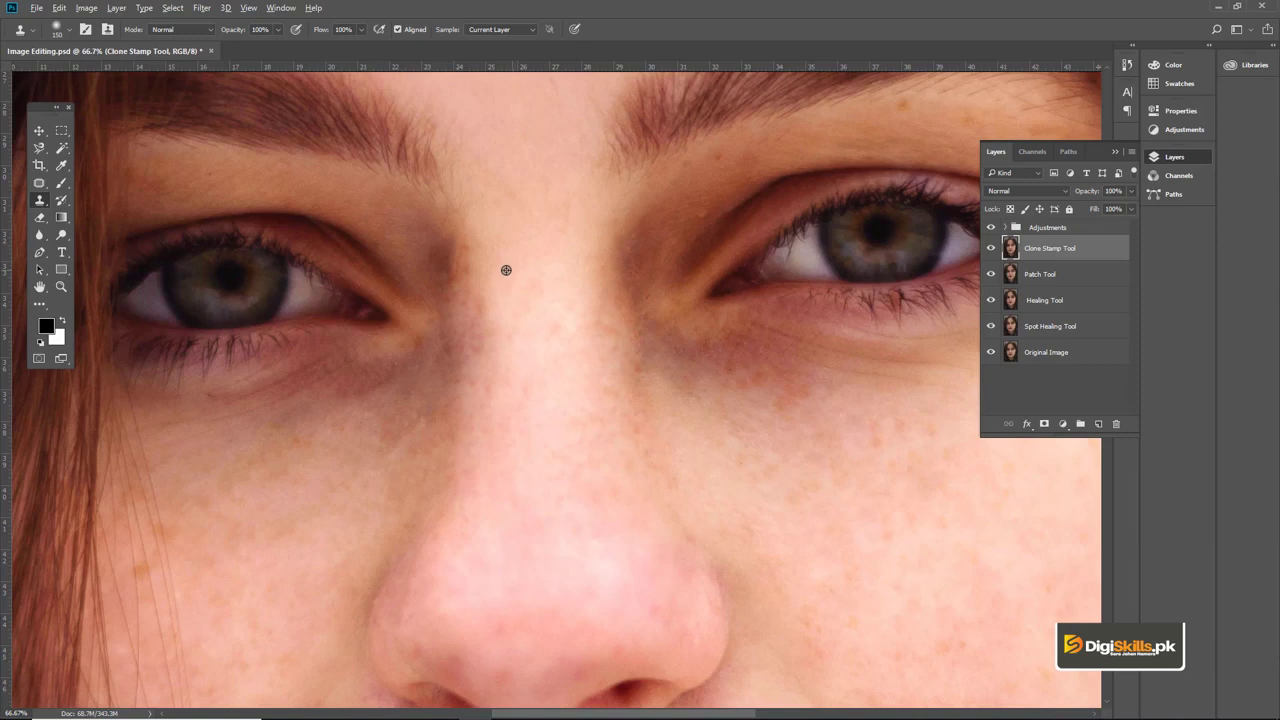
left_click(278, 30)
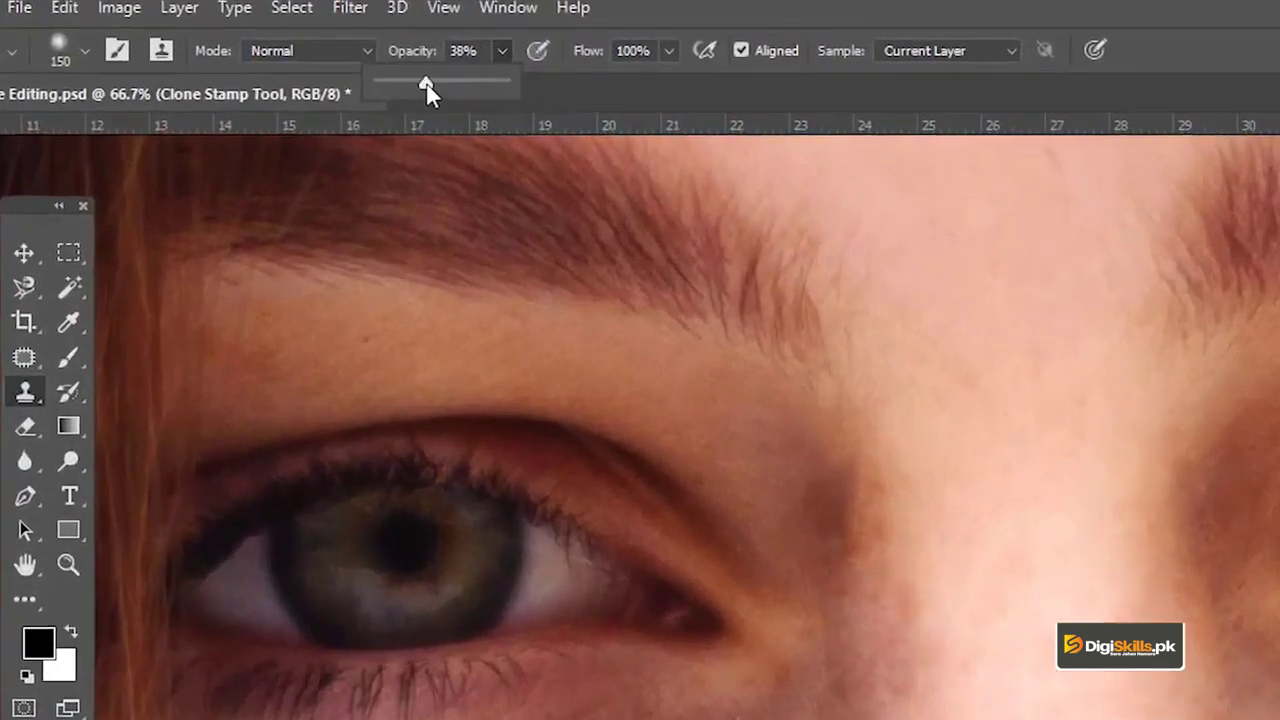
left_click_drag(426, 88, 398, 86)
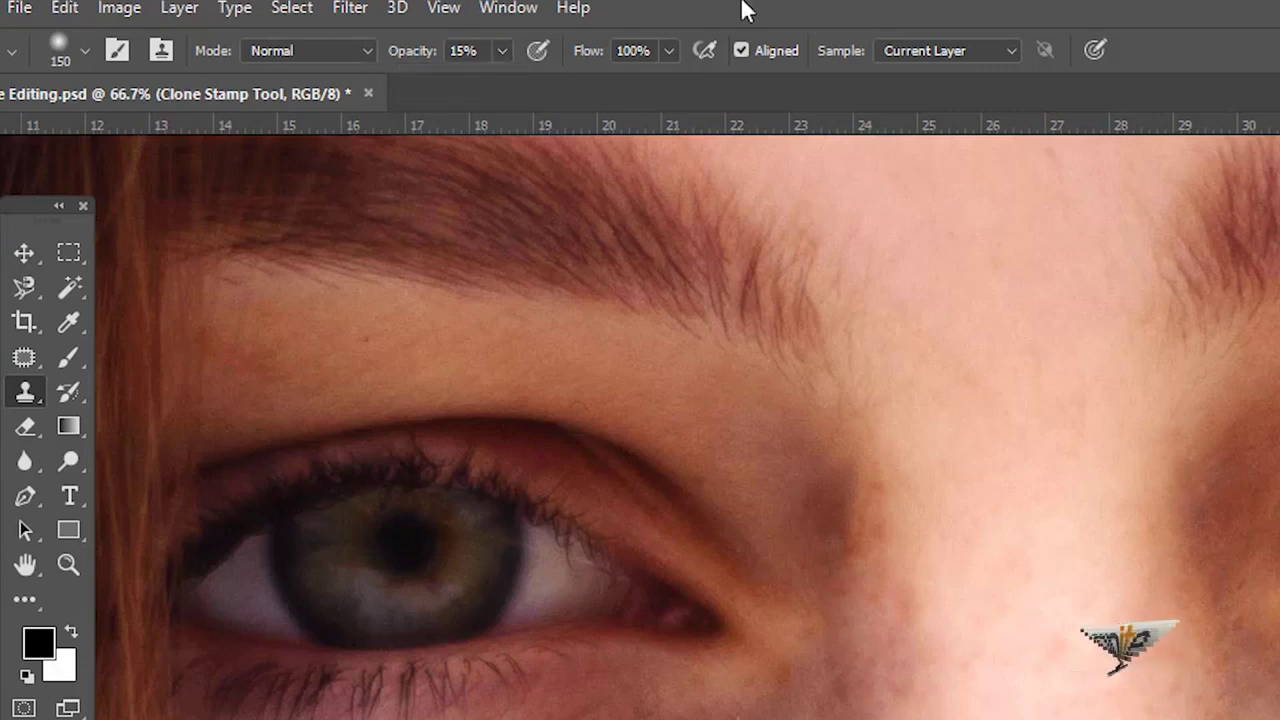
left_click(669, 50)
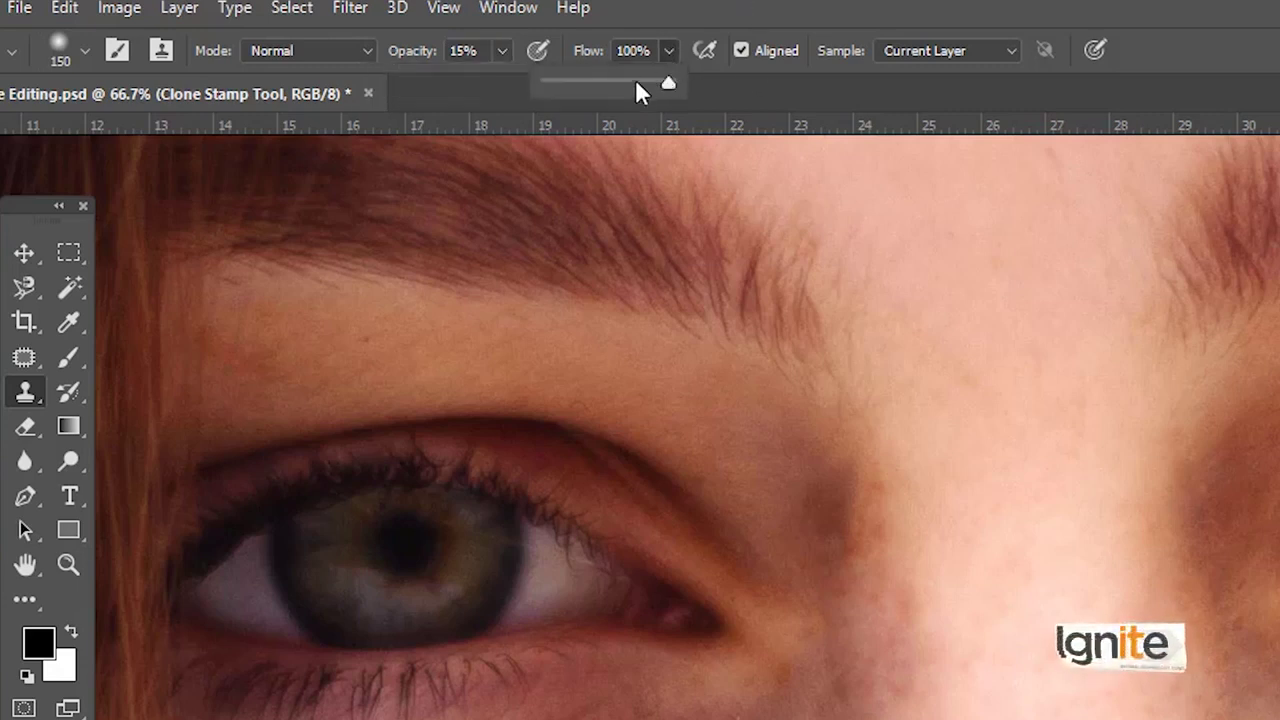
left_click_drag(639, 84, 635, 84)
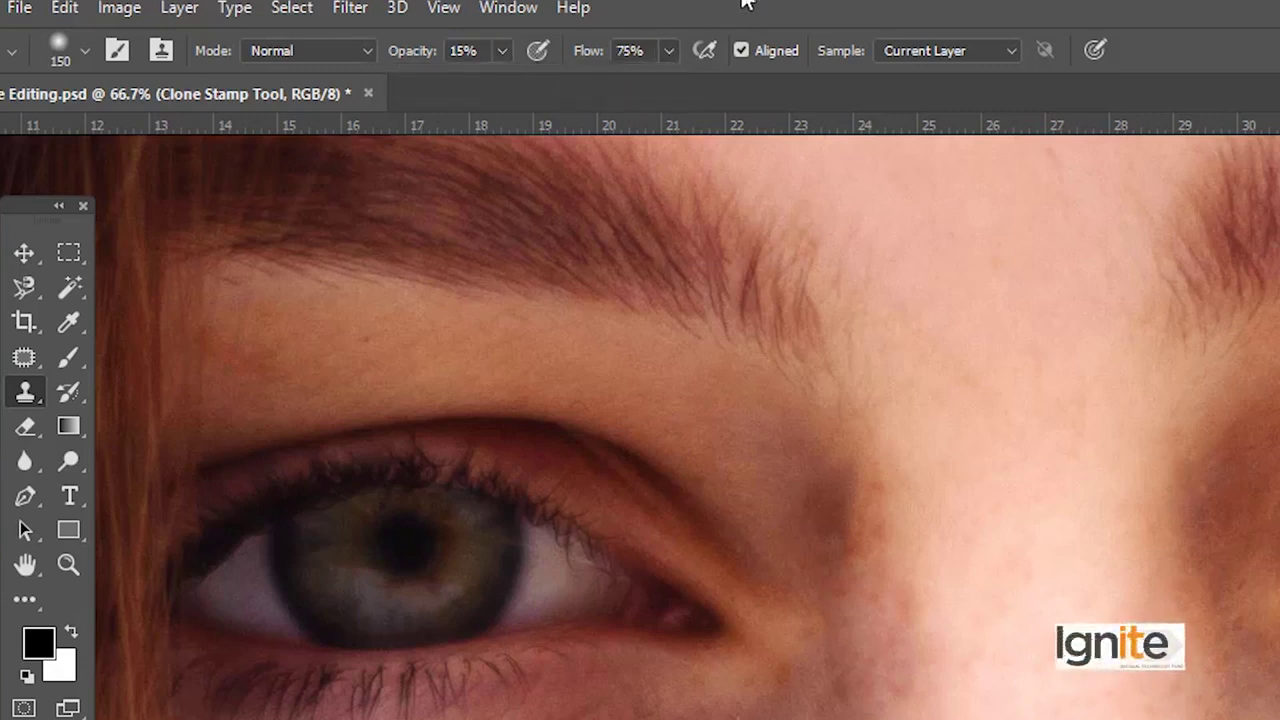
left_click(995, 525, "alt")
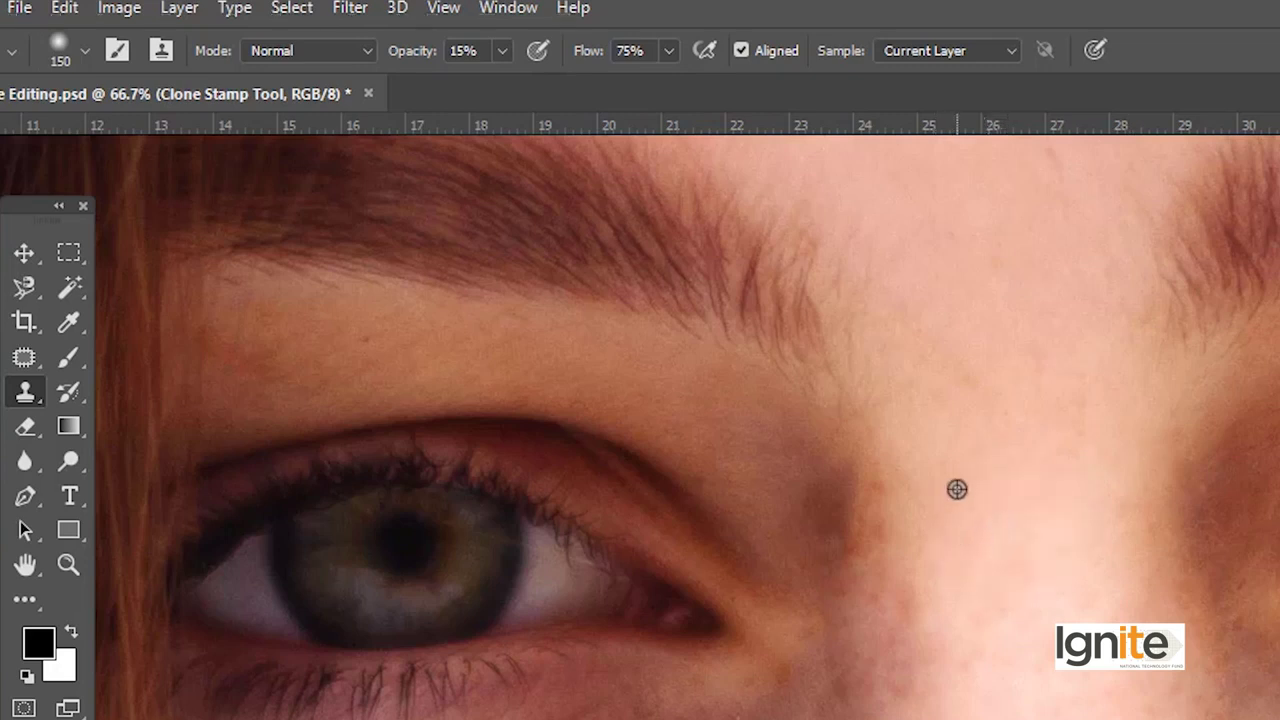
mouse_move(889, 451)
left_mouse_down()
mouse_move(871, 449)
mouse_move(876, 628)
left_mouse_up()
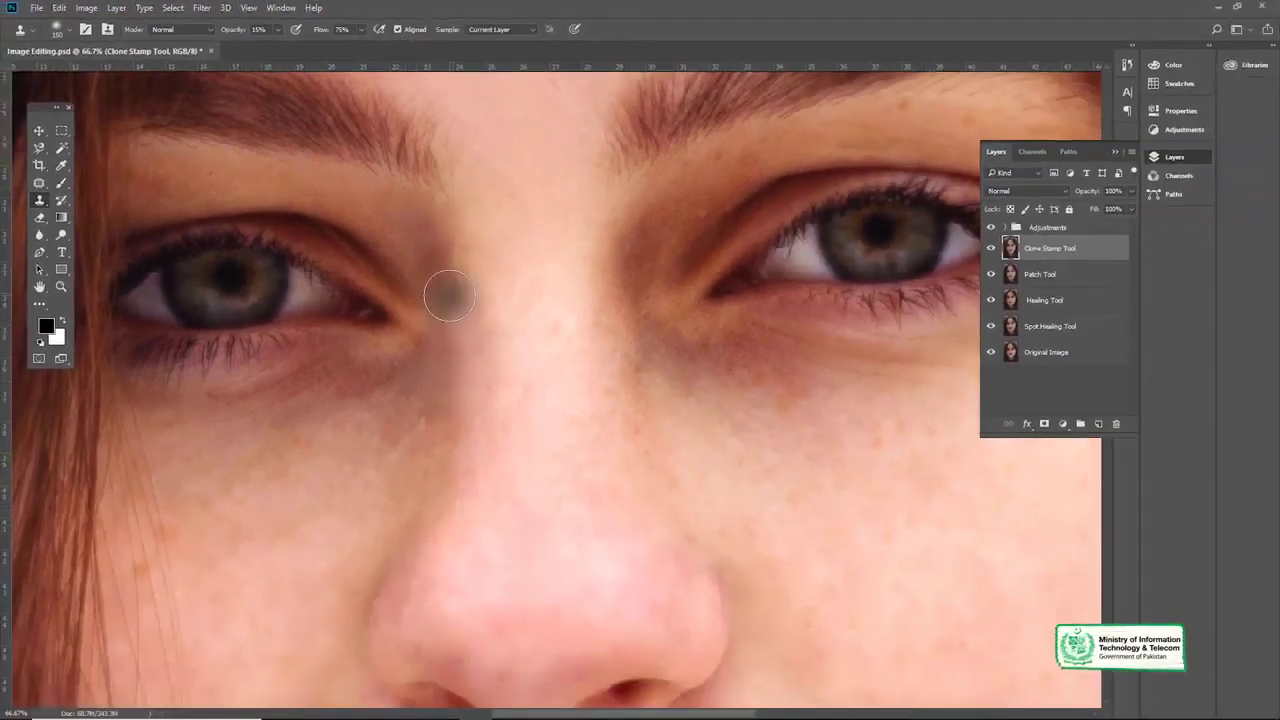
Clone soft skin over the nose bridge shadows and the left eye's inner corner
left_click_drag(451, 266, 468, 401)
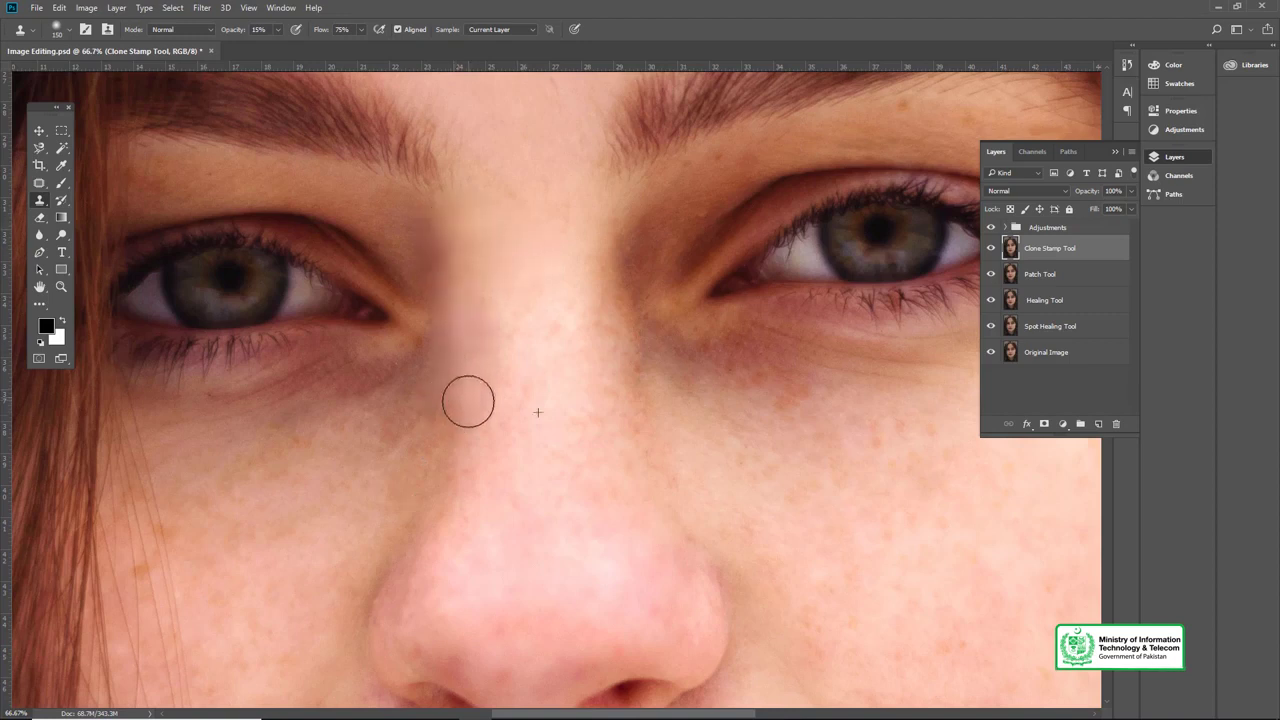
left_click_drag(429, 351, 385, 300)
scroll(531, 334, "right", 2)
left_click(572, 406, "alt")
left_click_drag(557, 260, 563, 392)
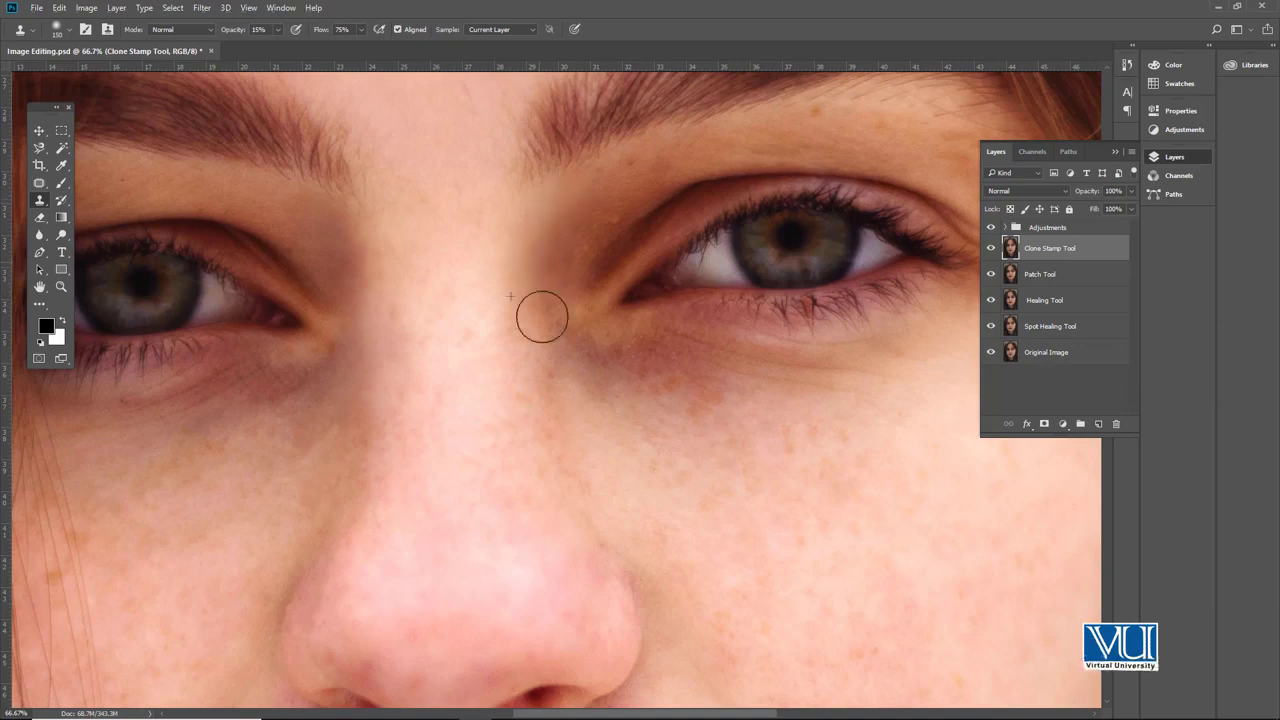
left_click_drag(545, 342, 561, 419)
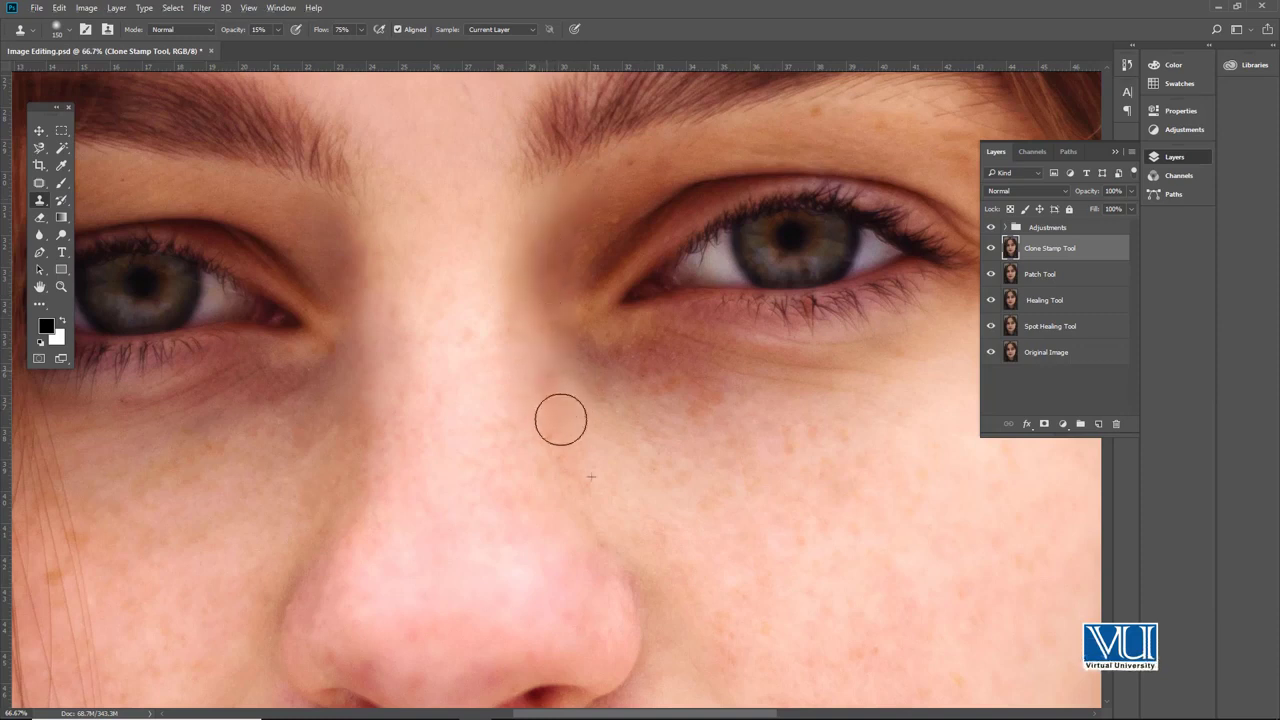
Zoom to 50%, enlarge the clone brush to 250 px, and clone smooth skin across the nose
key("z")
left_click(434, 409, "alt")
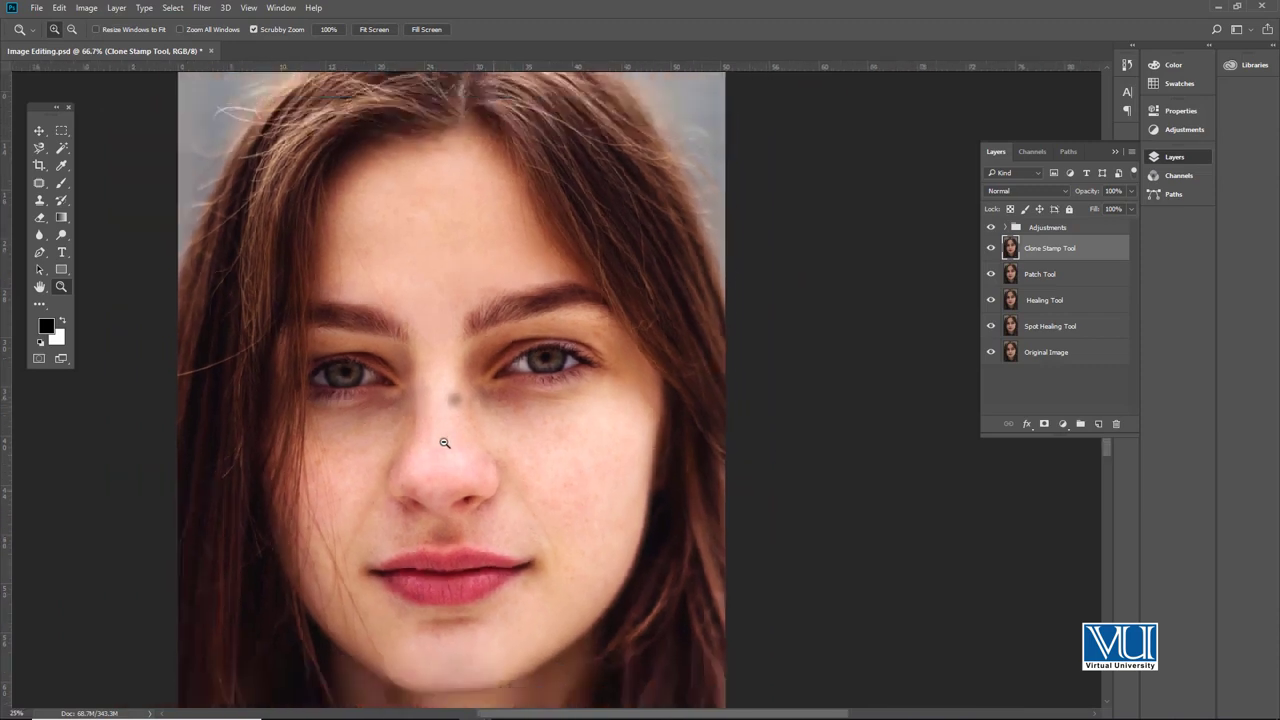
left_click(424, 437)
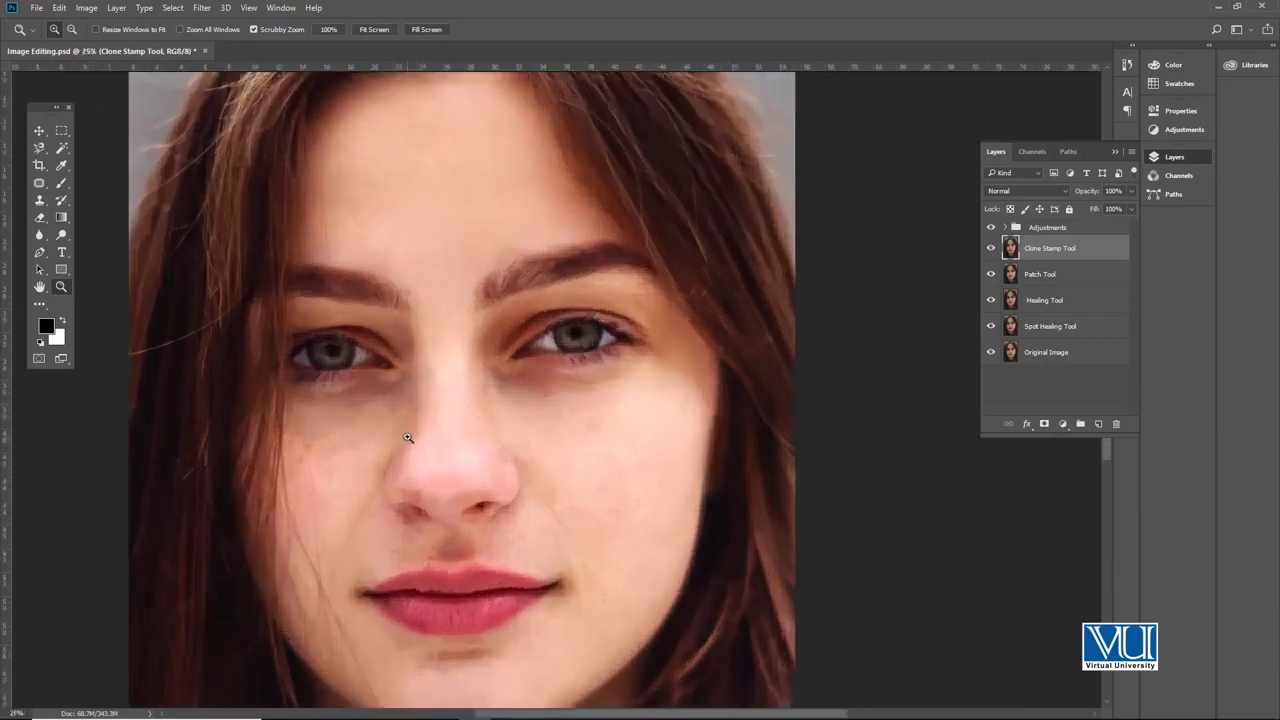
left_click(424, 431)
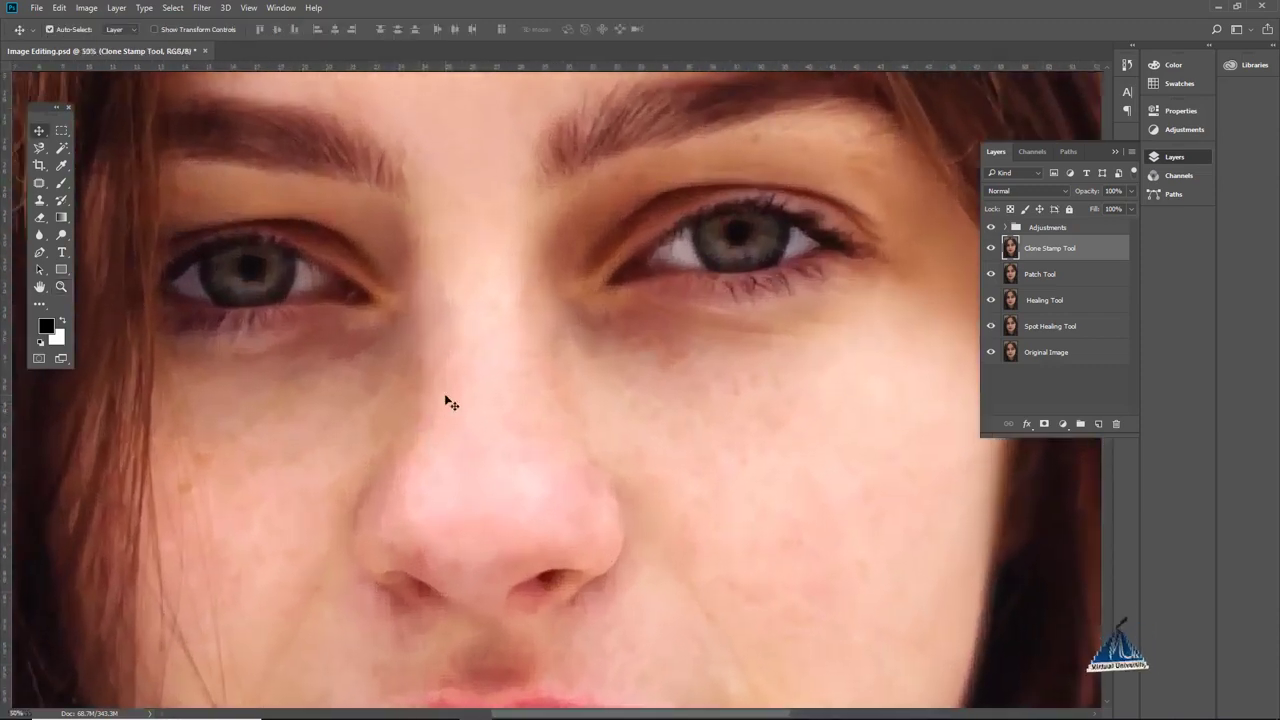
key("s")
key("bracketright")
key("bracketright")
key("bracketright")
left_click(458, 413, "alt")
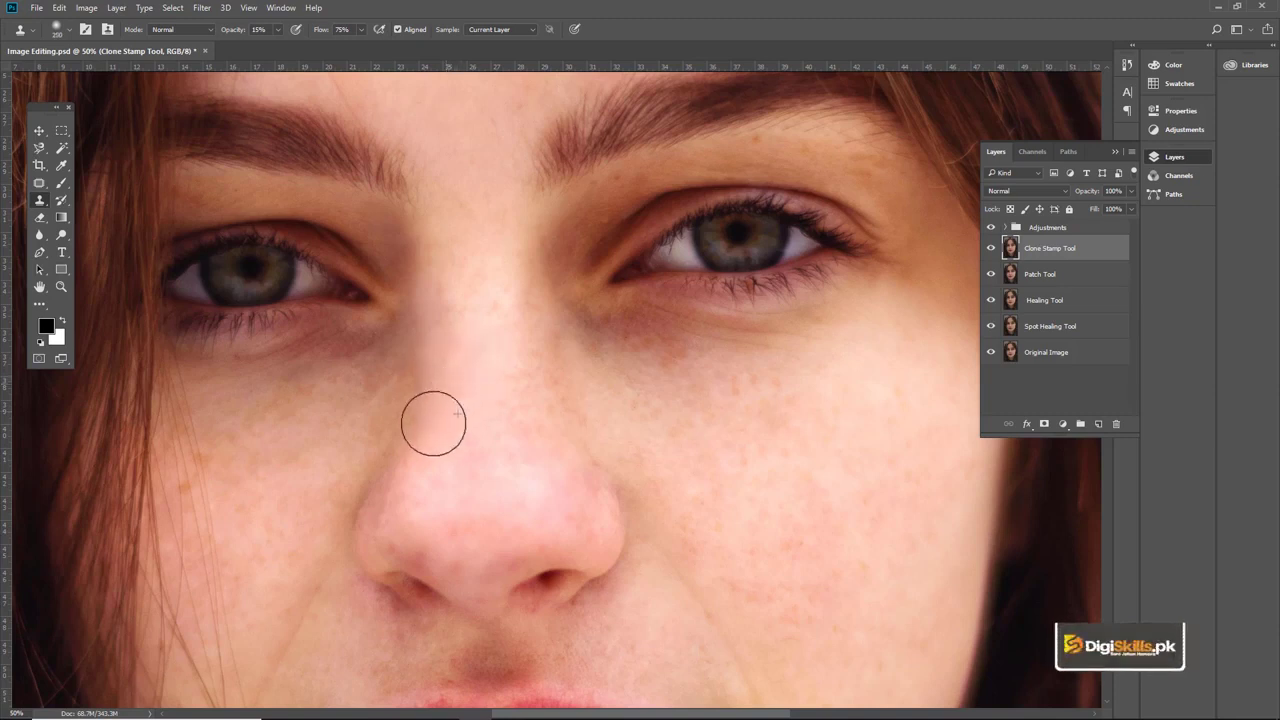
left_click_drag(419, 442, 497, 380)
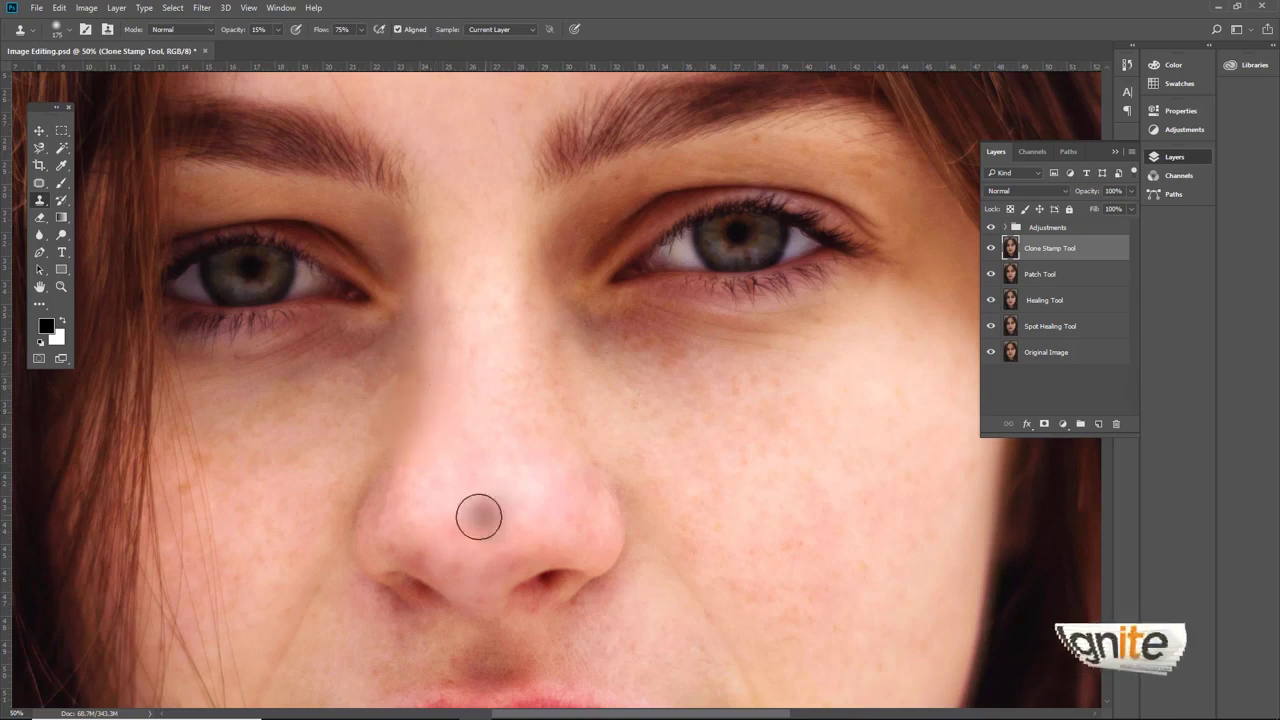
left_click_drag(470, 411, 485, 371)
scroll(485, 371, "down", 3)
Clone faint strokes over the chin skin below the lower lip
scroll(463, 374, "down", 2)
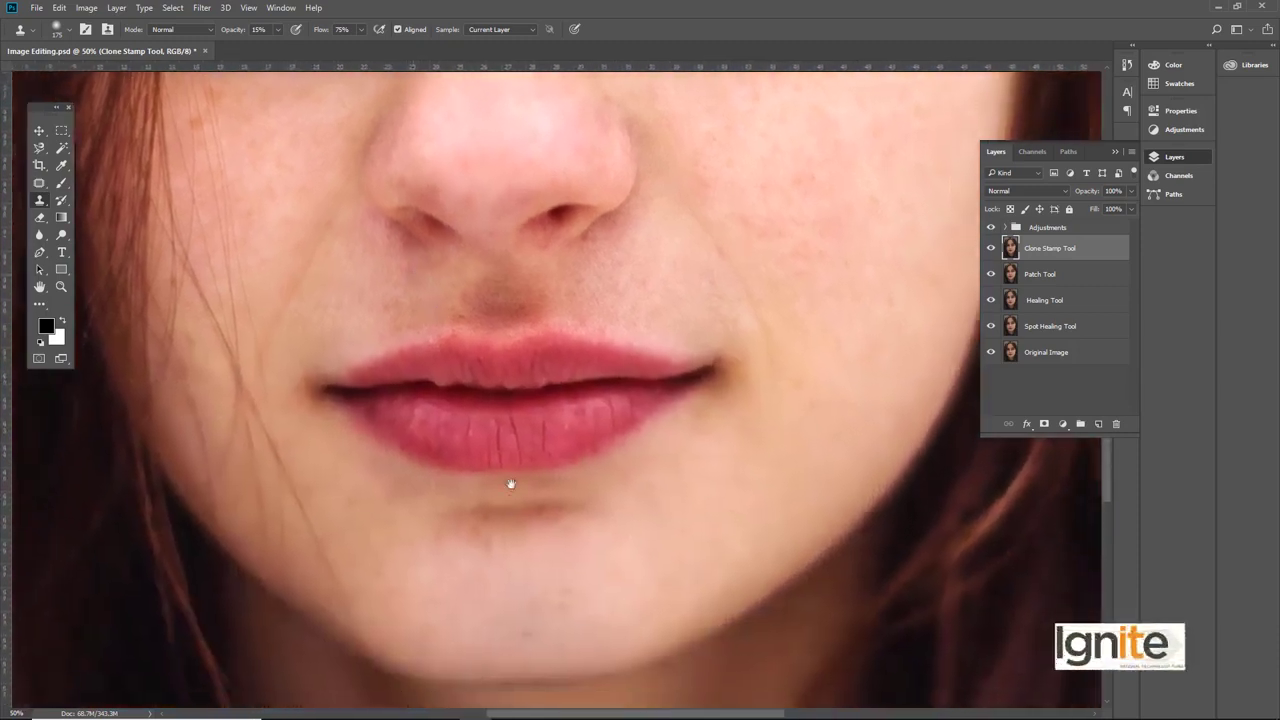
scroll(509, 486, "down", 2)
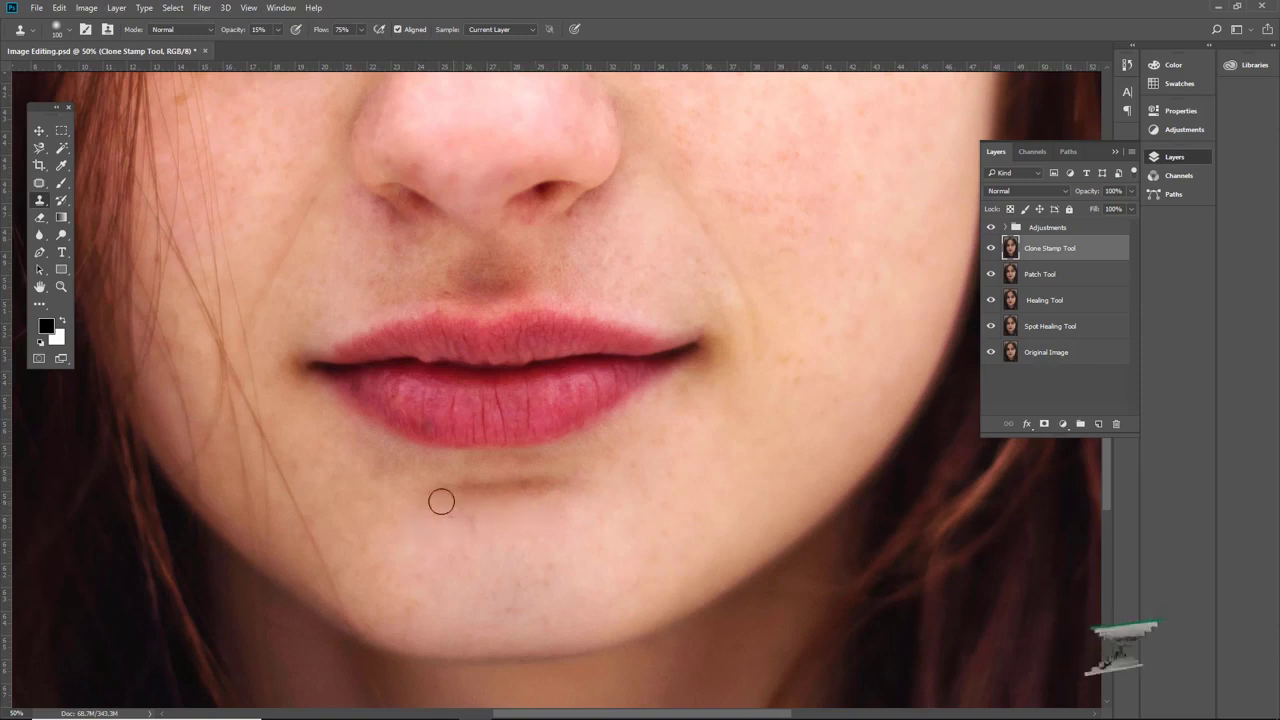
left_click_drag(509, 502, 499, 498)
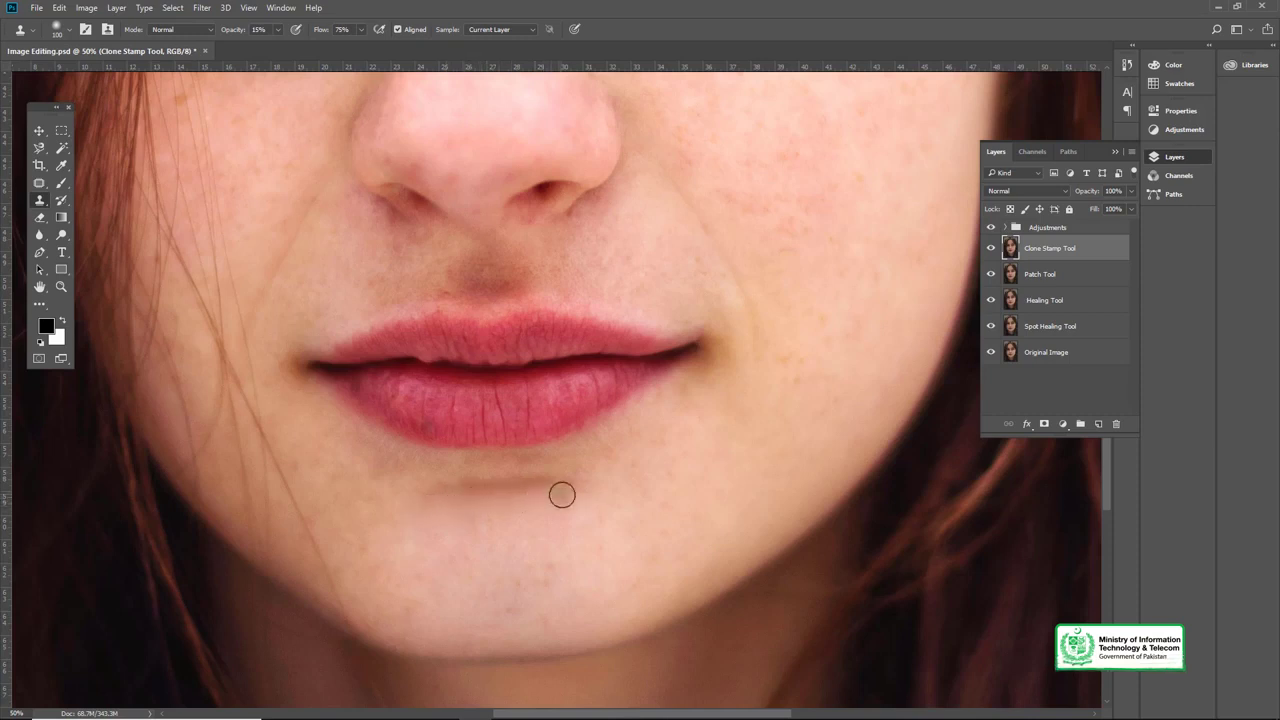
left_click_drag(414, 503, 491, 524)
left_click_drag(443, 515, 306, 531)
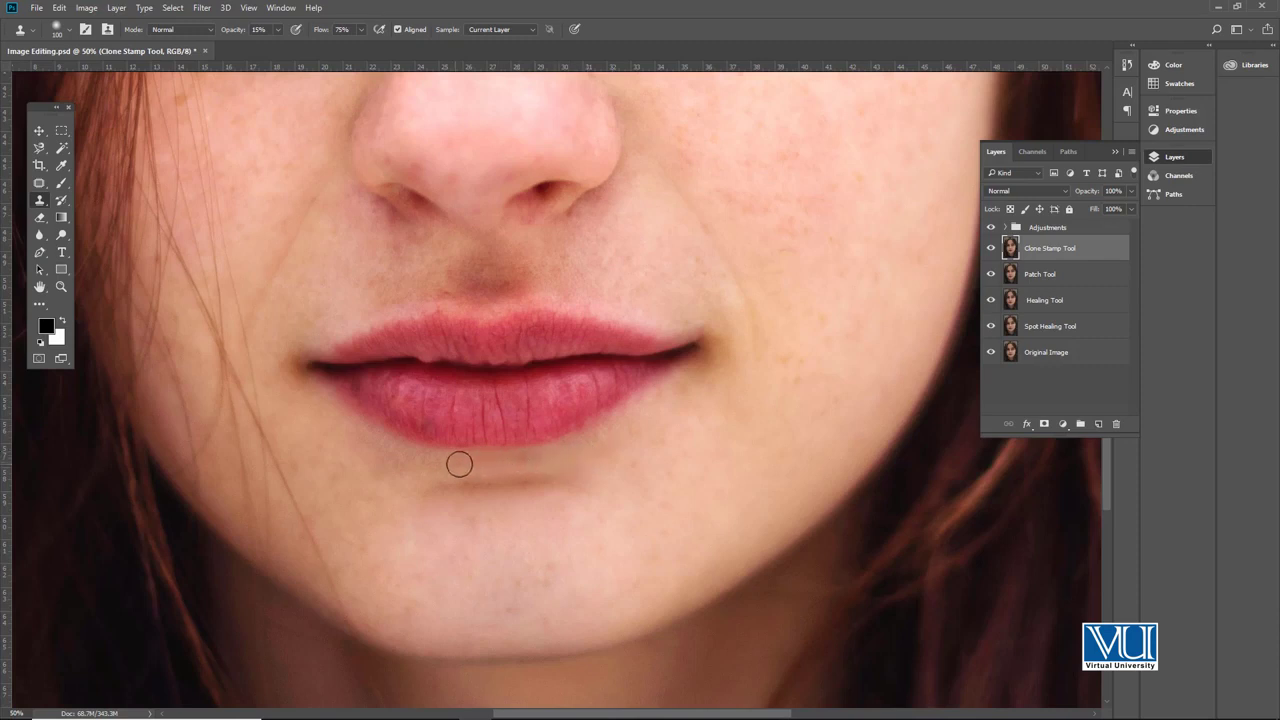
Move over the upper-lip area toward the eyes and set a new clone source on the nose
left_click_drag(558, 374, 567, 506)
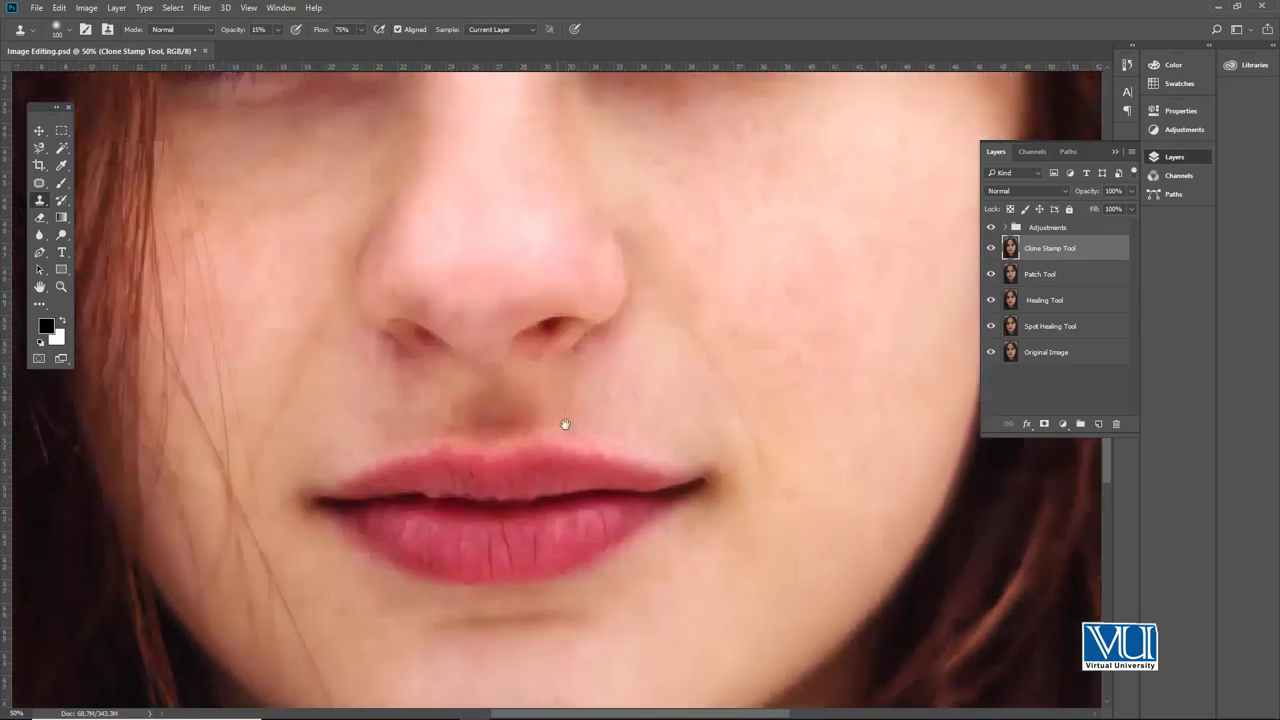
left_click_drag(565, 424, 573, 454)
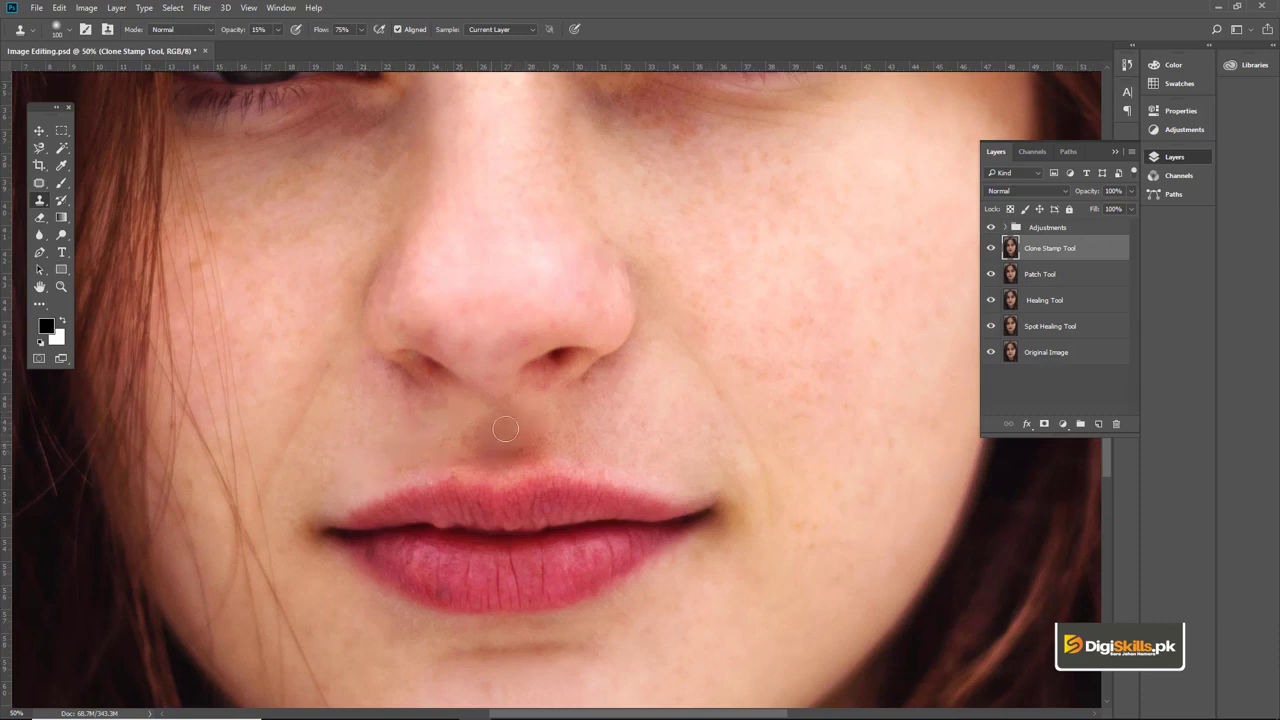
left_click_drag(474, 458, 482, 492)
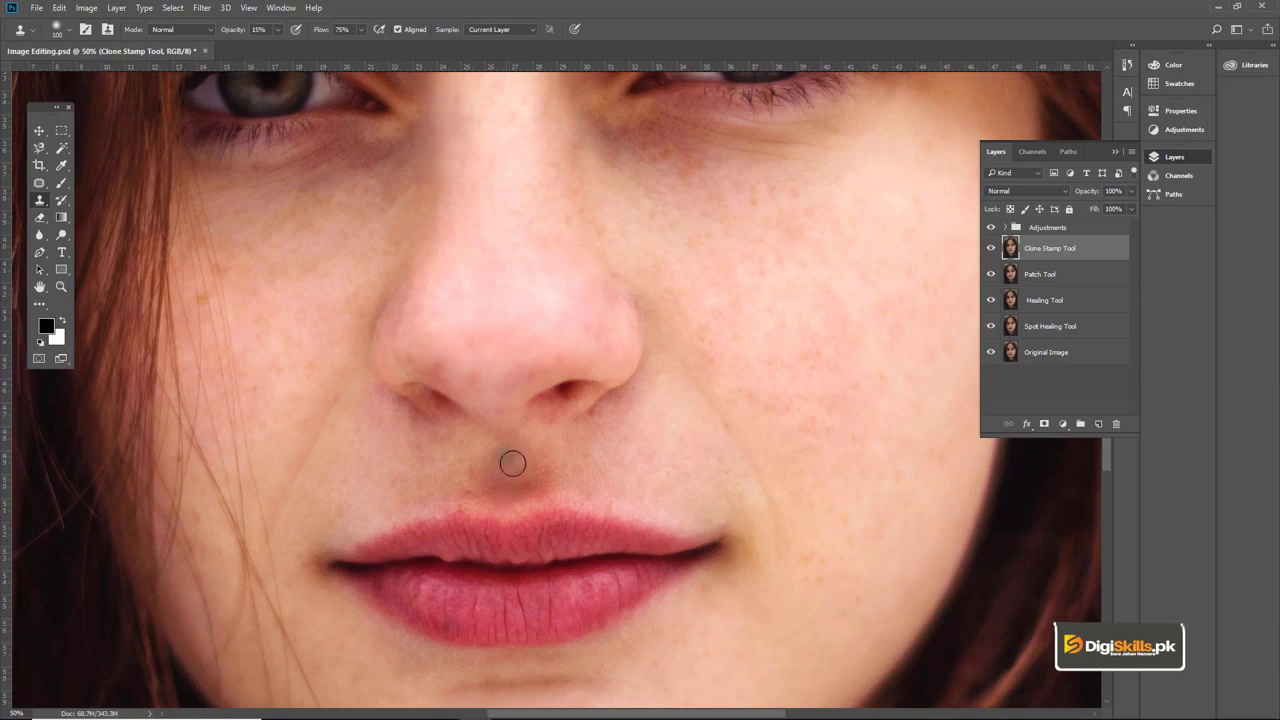
left_click_drag(439, 303, 489, 363)
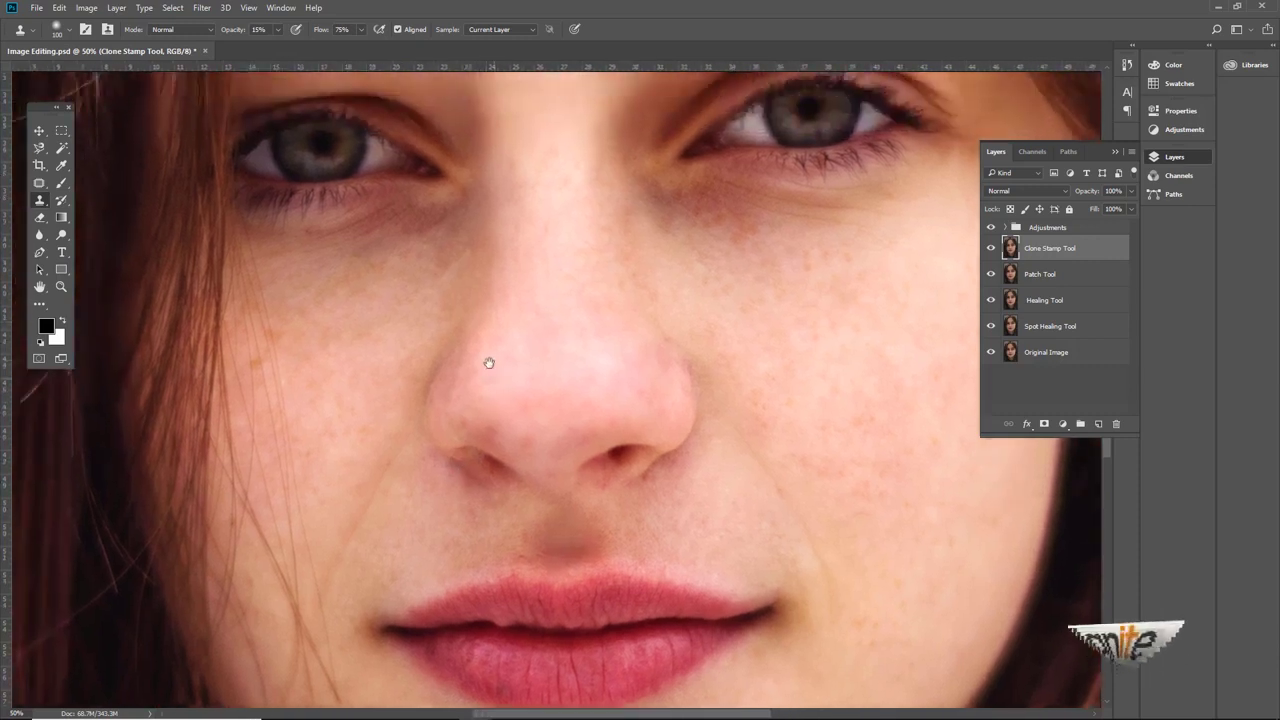
left_click(626, 402, "alt")
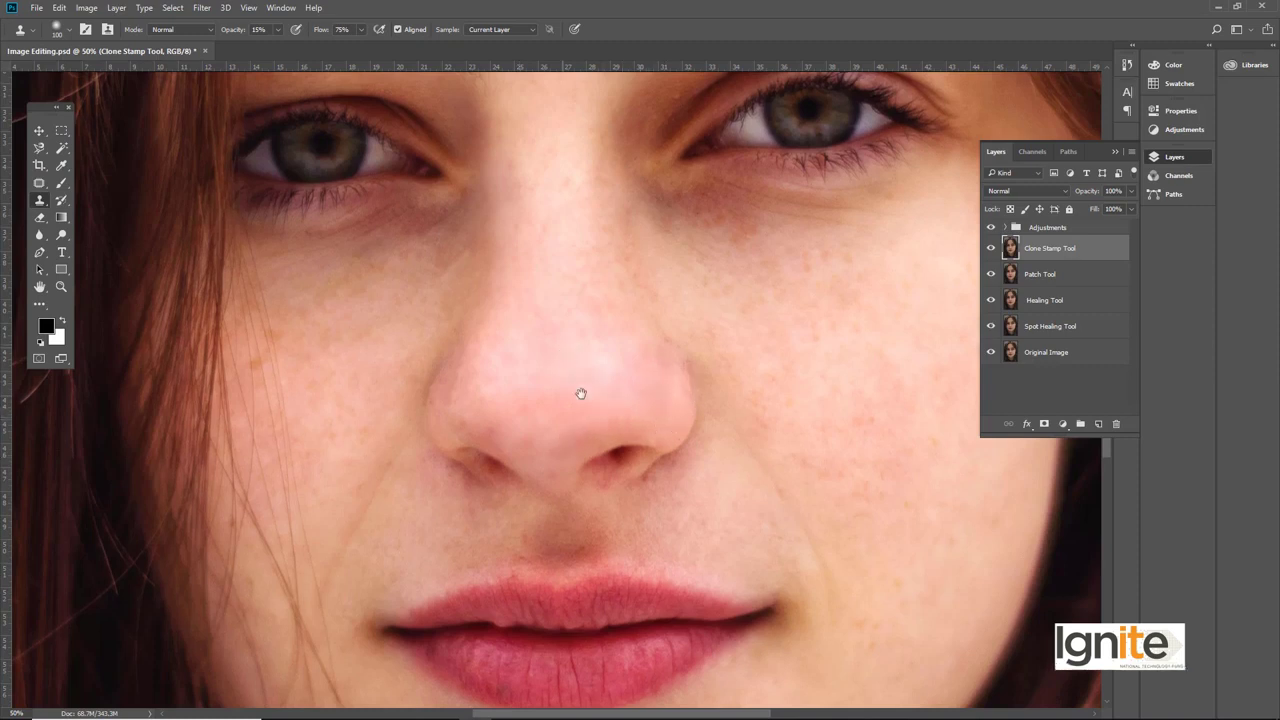
scroll(580, 391, "up", 2)
scroll(550, 410, "up", 2)
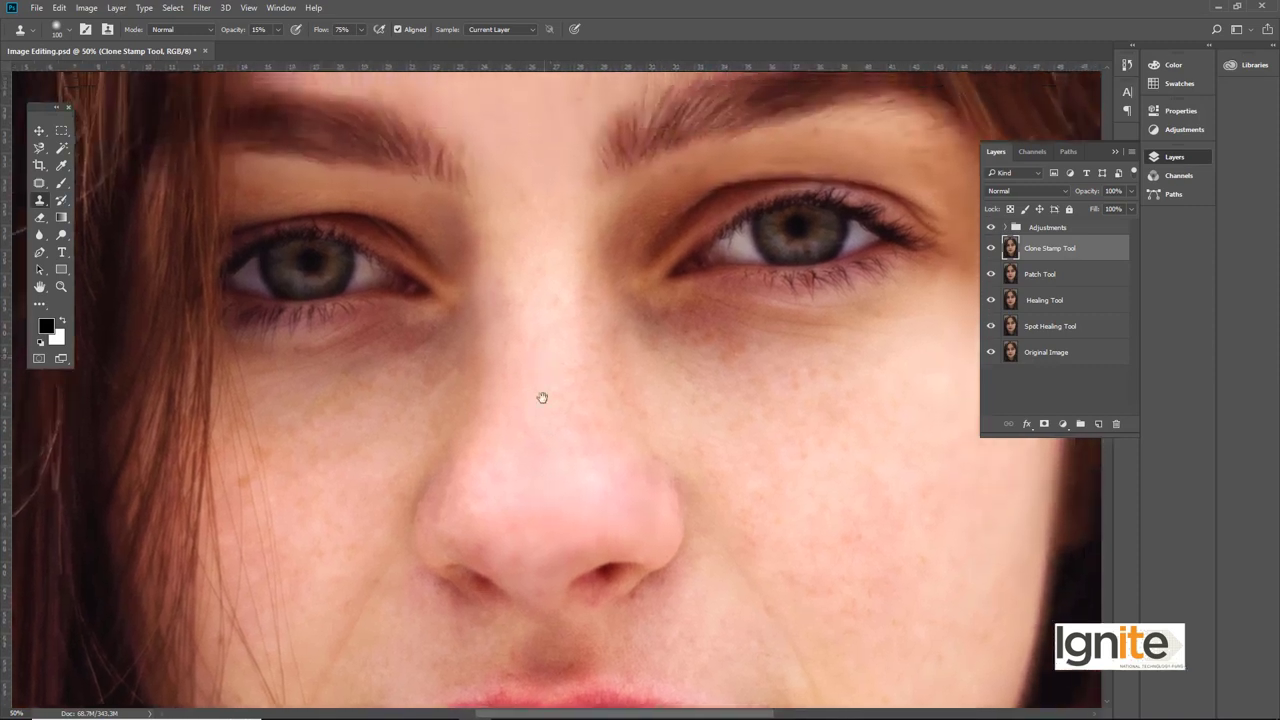
scroll(540, 380, "up", 1)
scroll(520, 385, "up", 3)
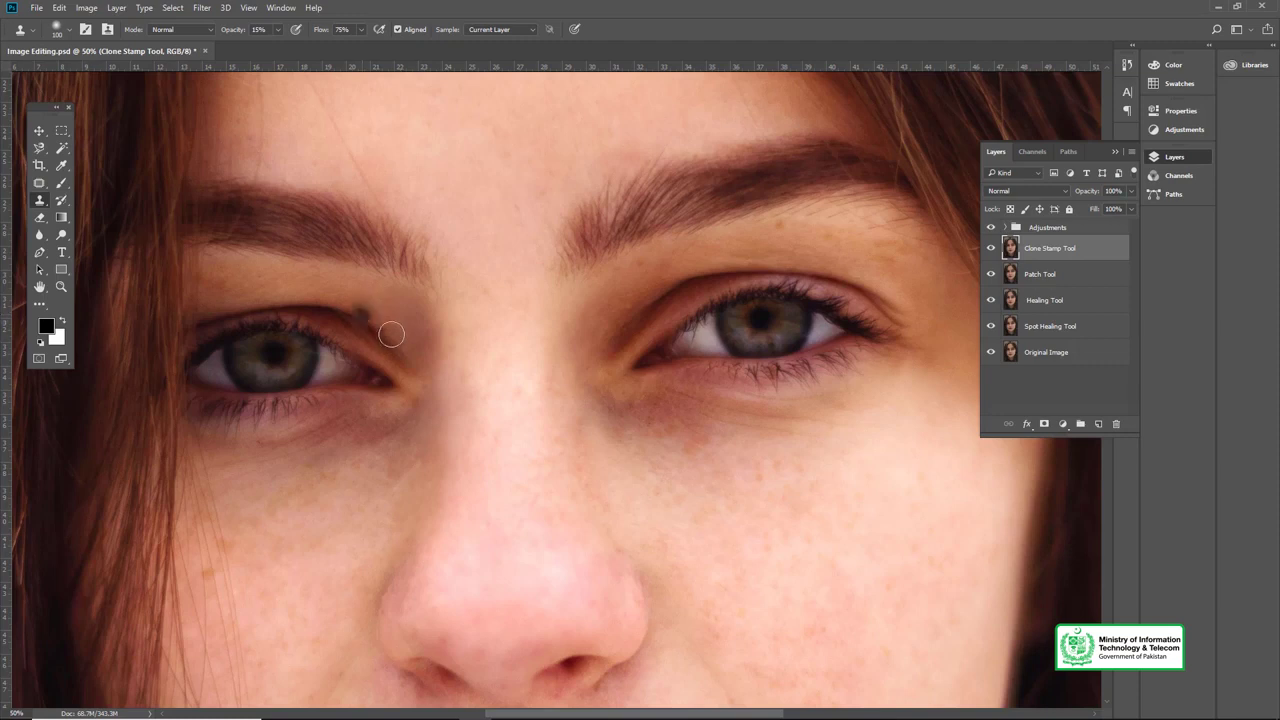
left_click_drag(382, 310, 494, 334)
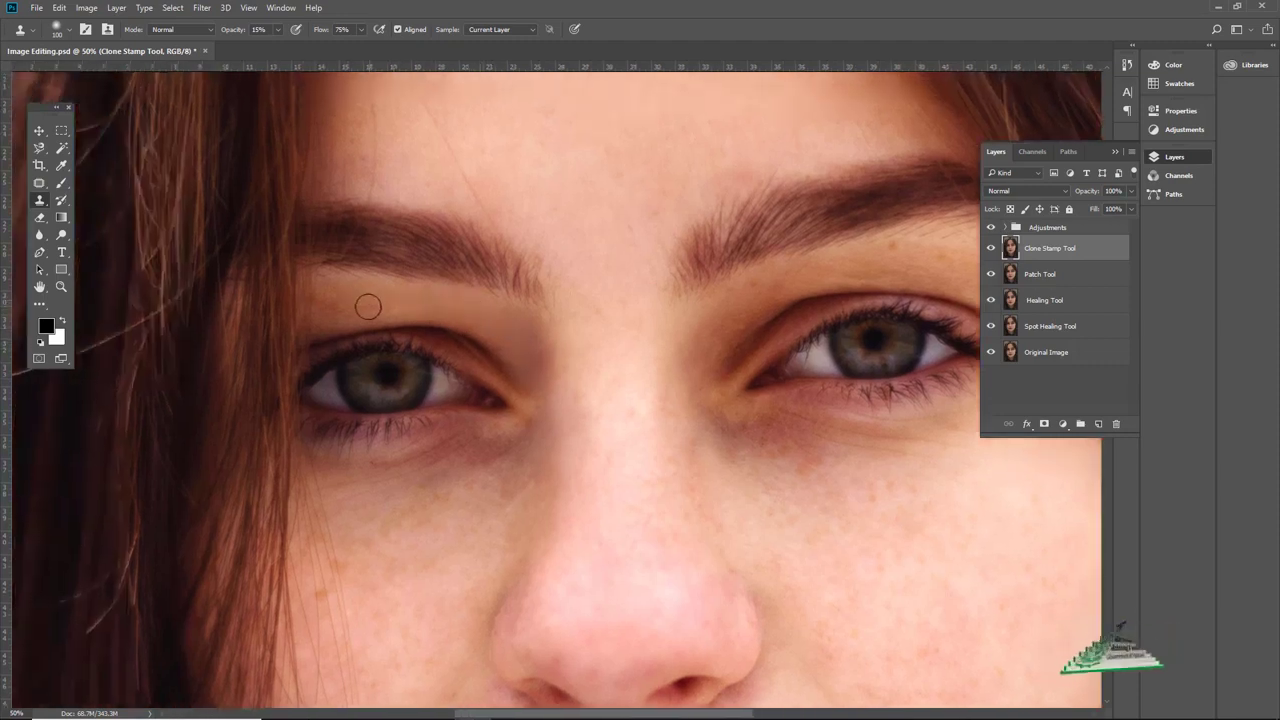
mouse_move(555, 267)
left_mouse_down()
mouse_move(519, 275)
mouse_move(508, 414)
mouse_move(548, 437)
left_mouse_up()
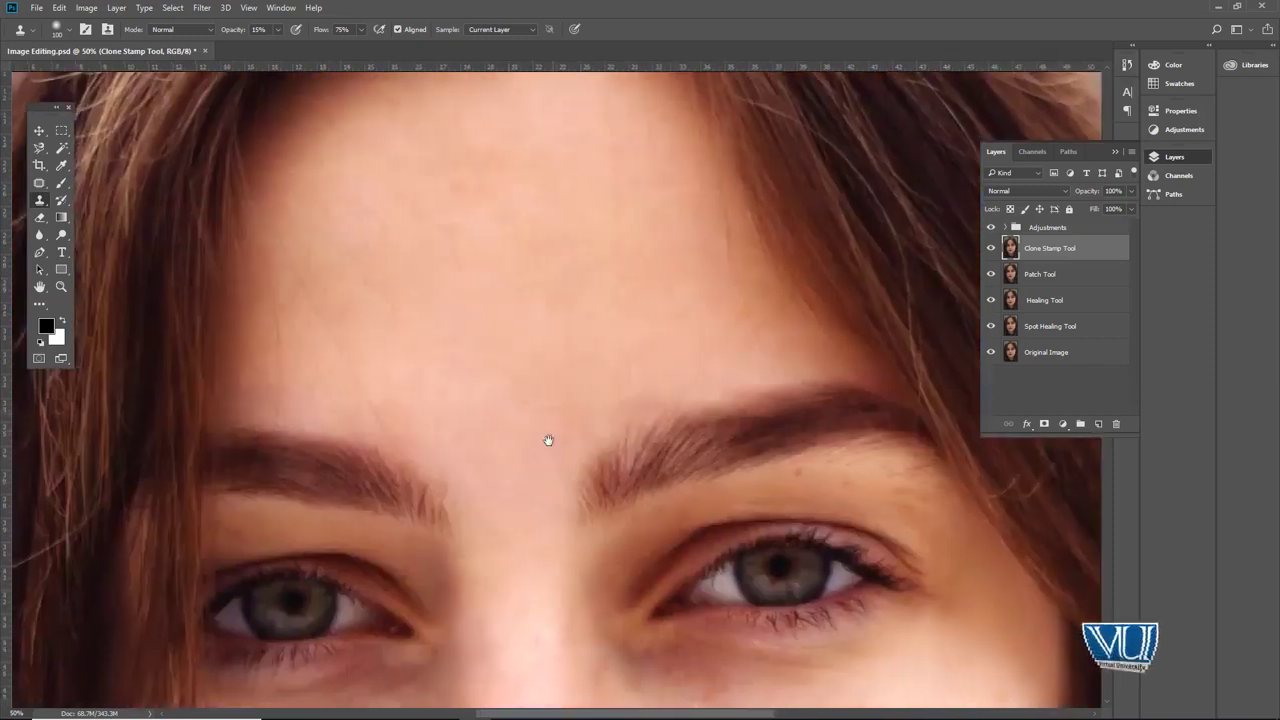
scroll(551, 428, "up", 3)
Set the Clone Stamp brush to 175, sample clean skin and stamp over the right-cheek freckles
key("z")
left_click(554, 409, "alt")
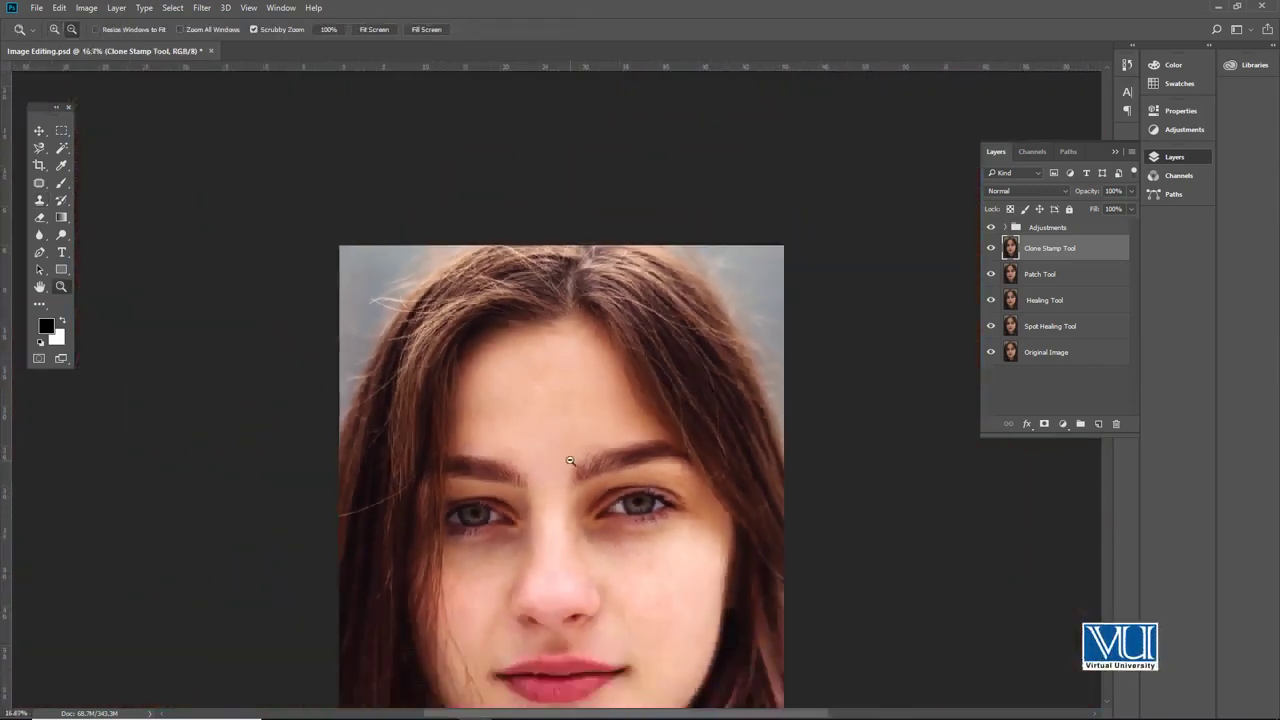
left_click(546, 471, "alt")
left_click(545, 417)
key("s")
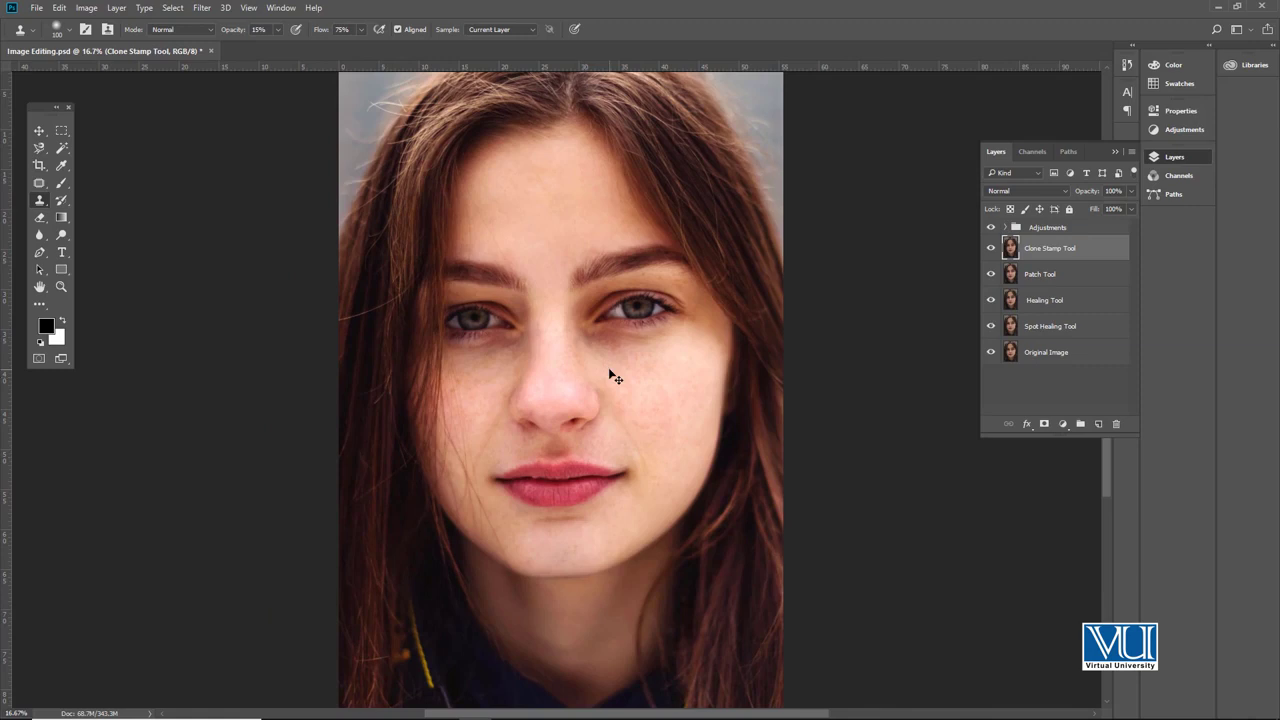
key("z")
left_click(563, 377)
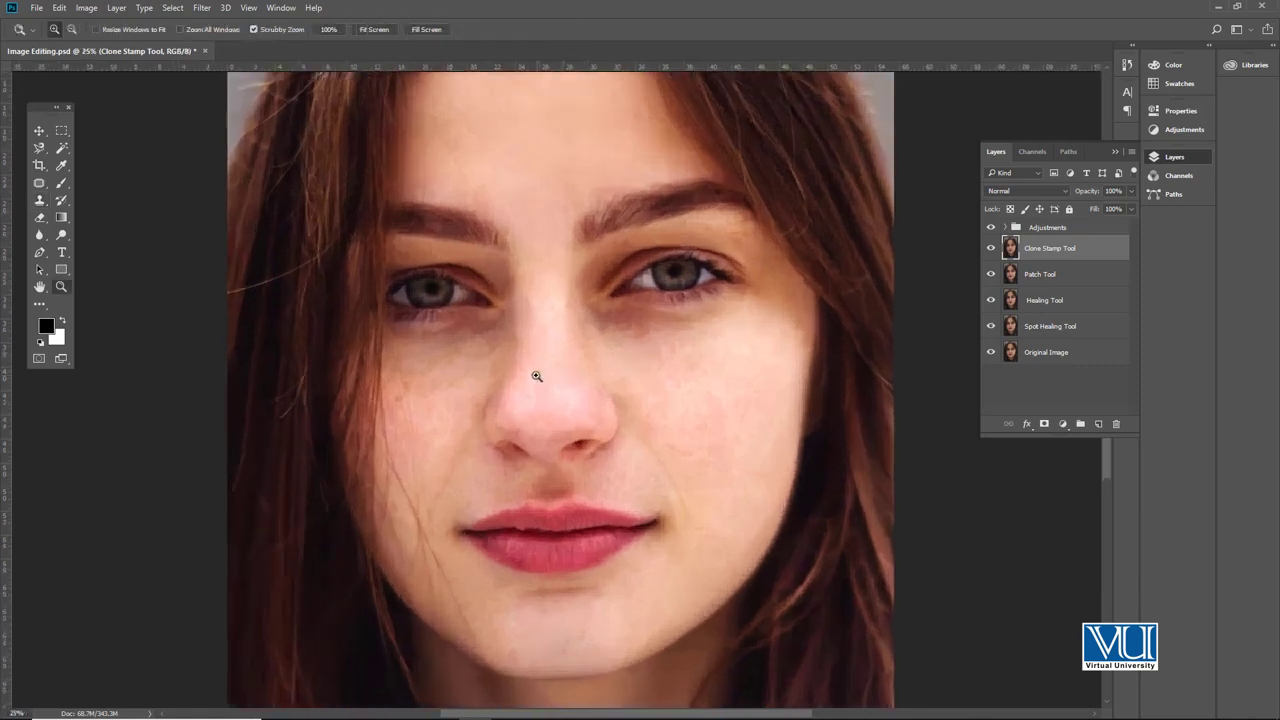
left_click(536, 375)
key("s")
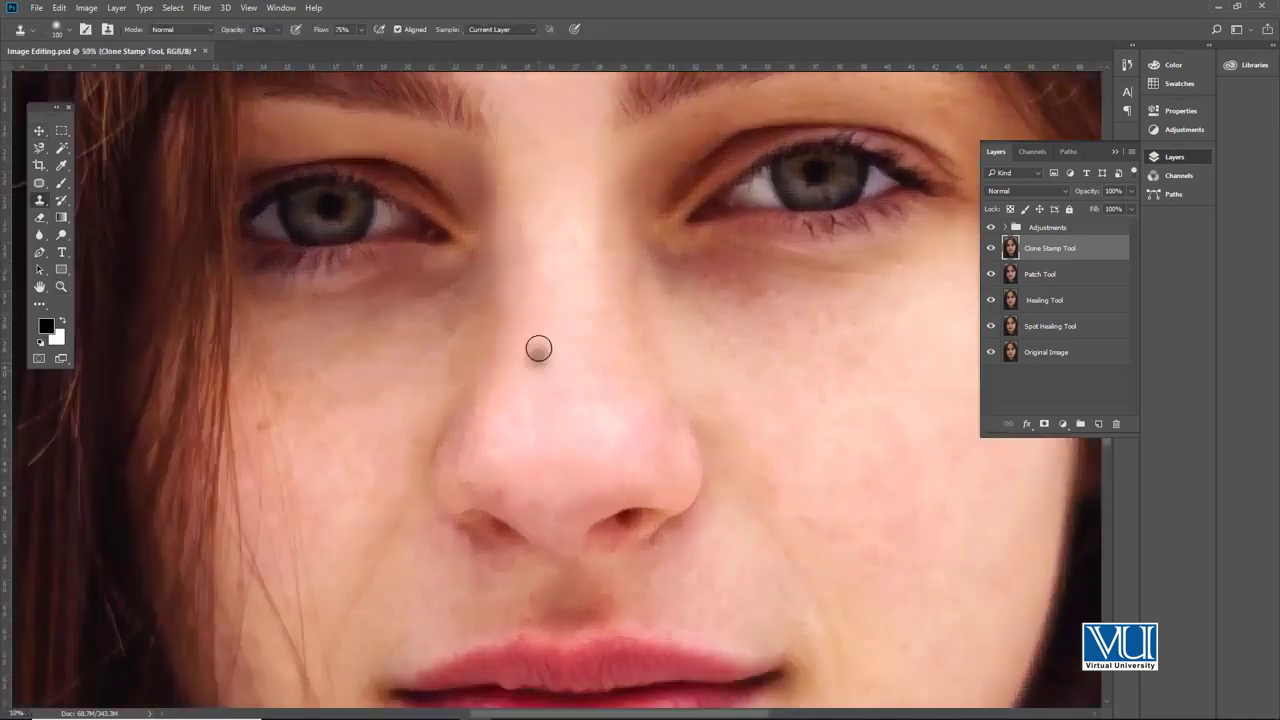
key("bracketright")
key("bracketright")
key("bracketright")
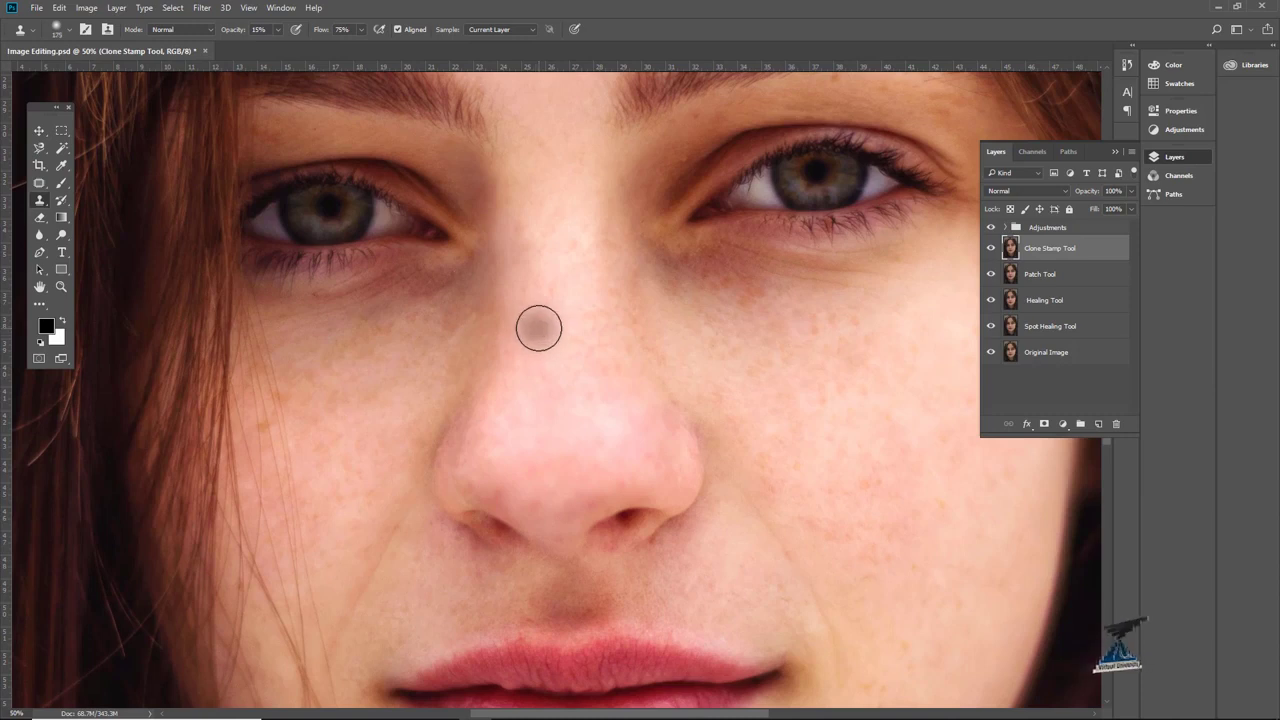
left_click(523, 330, "alt")
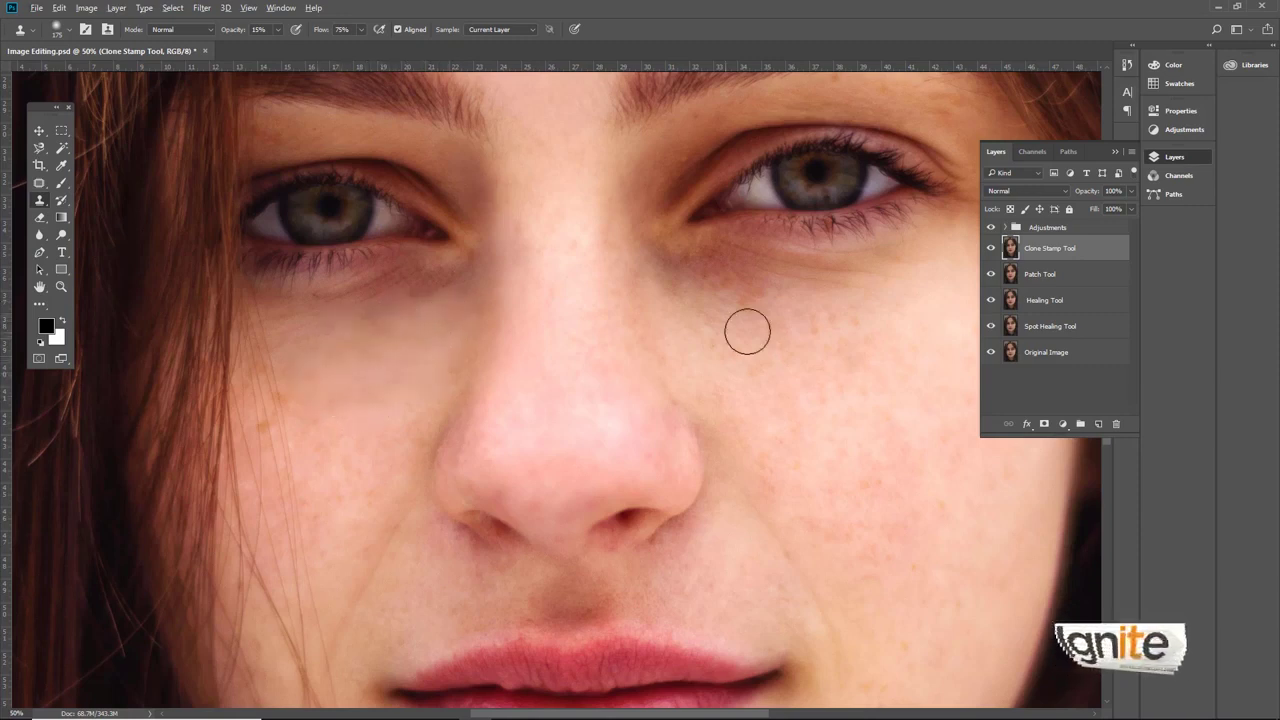
scroll(757, 334, "right", 2)
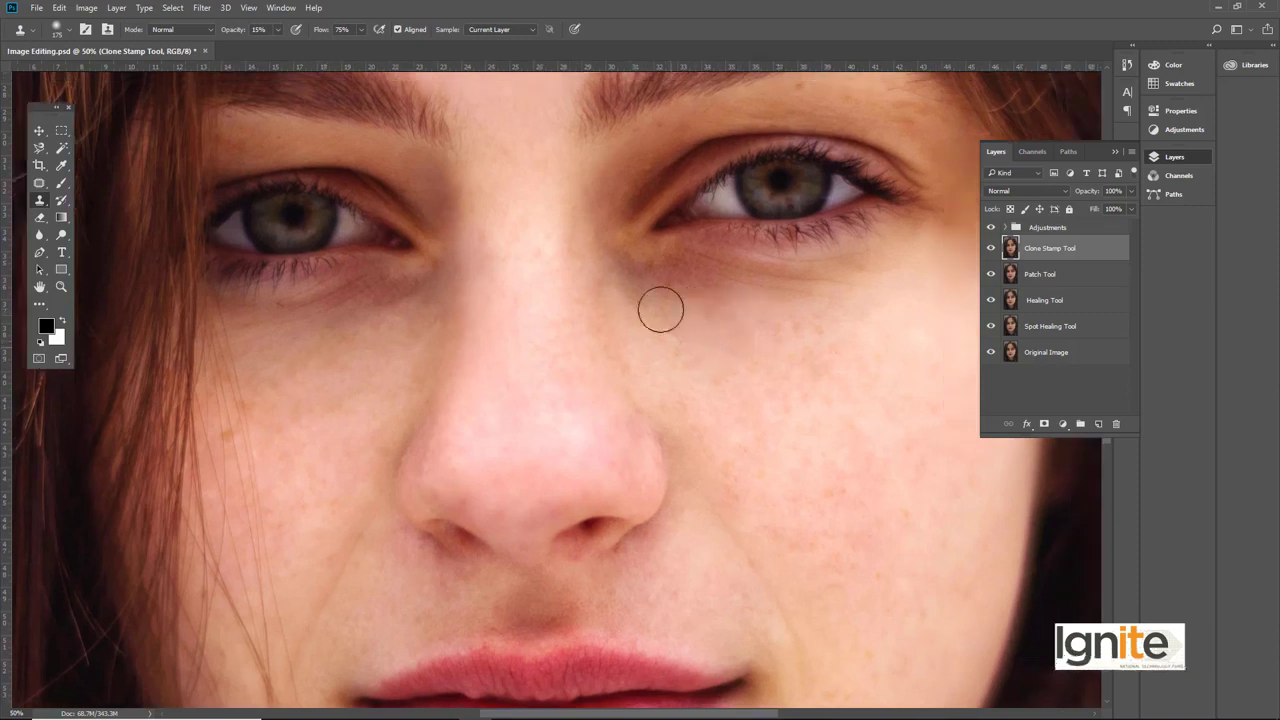
left_click(710, 385)
Zoom in and out to check the smoothed cheeks against the whole face
key("z")
left_click(500, 300, "alt")
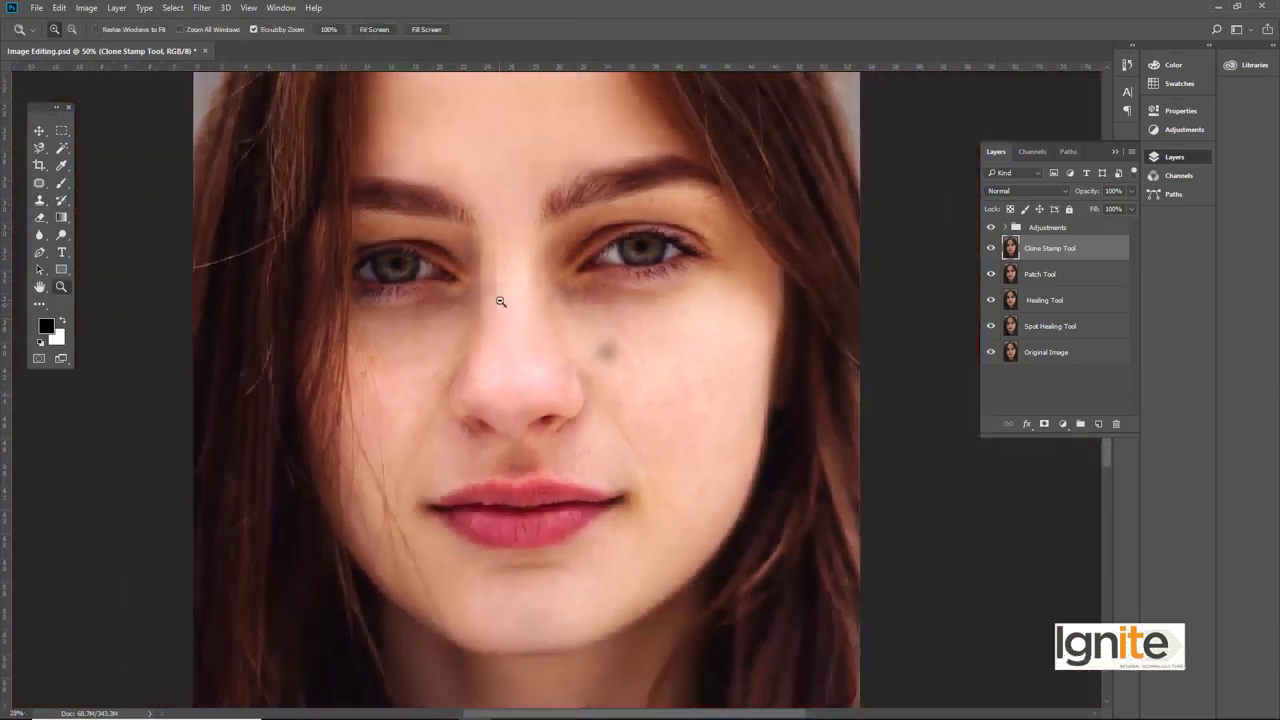
left_click(521, 320, "alt")
left_click(521, 320)
left_click(503, 294)
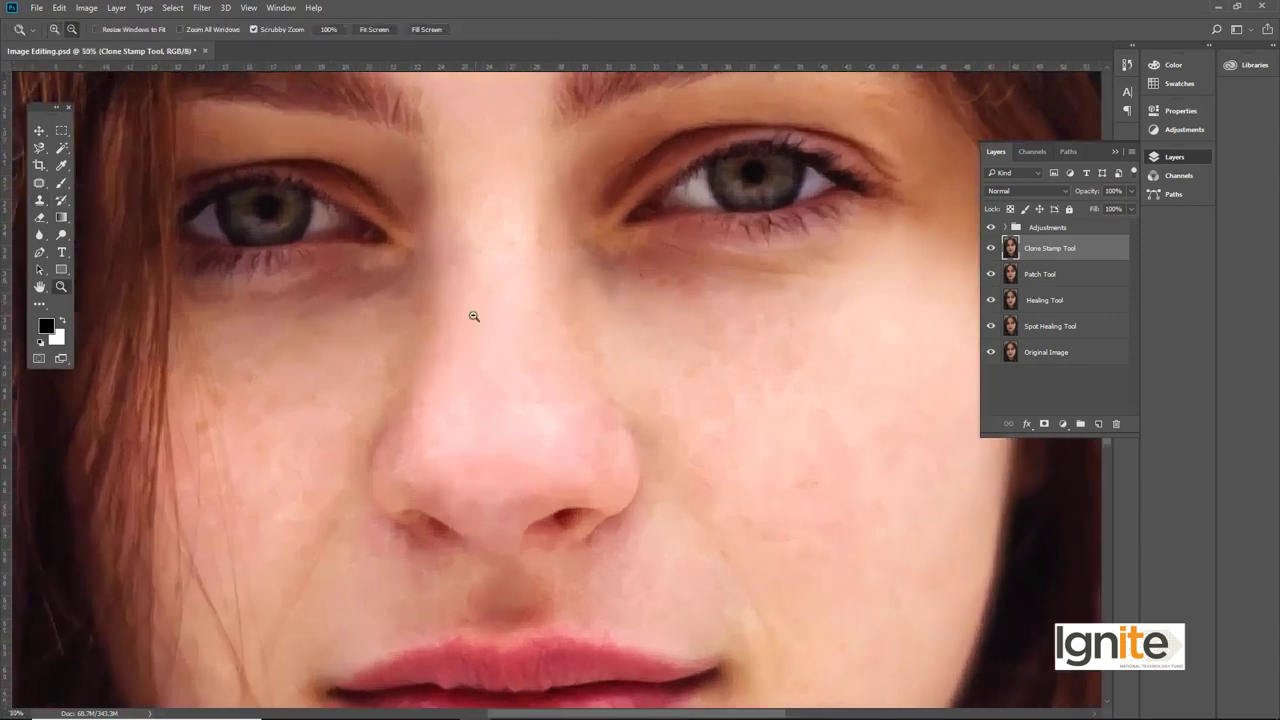
left_click(470, 303, "alt")
left_click(475, 305, "alt")
Recentre the view on the face and save the retouched document with Ctrl+S
left_click(470, 302)
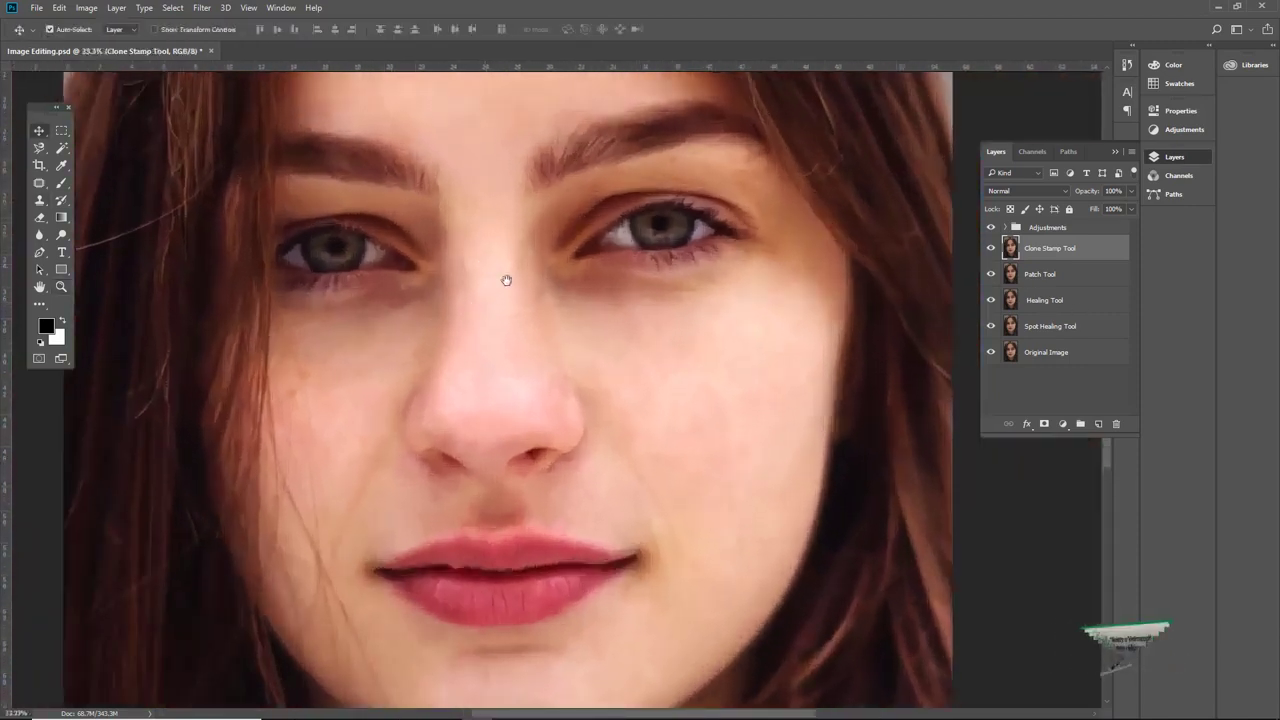
left_click_drag(506, 280, 549, 314)
key("v")
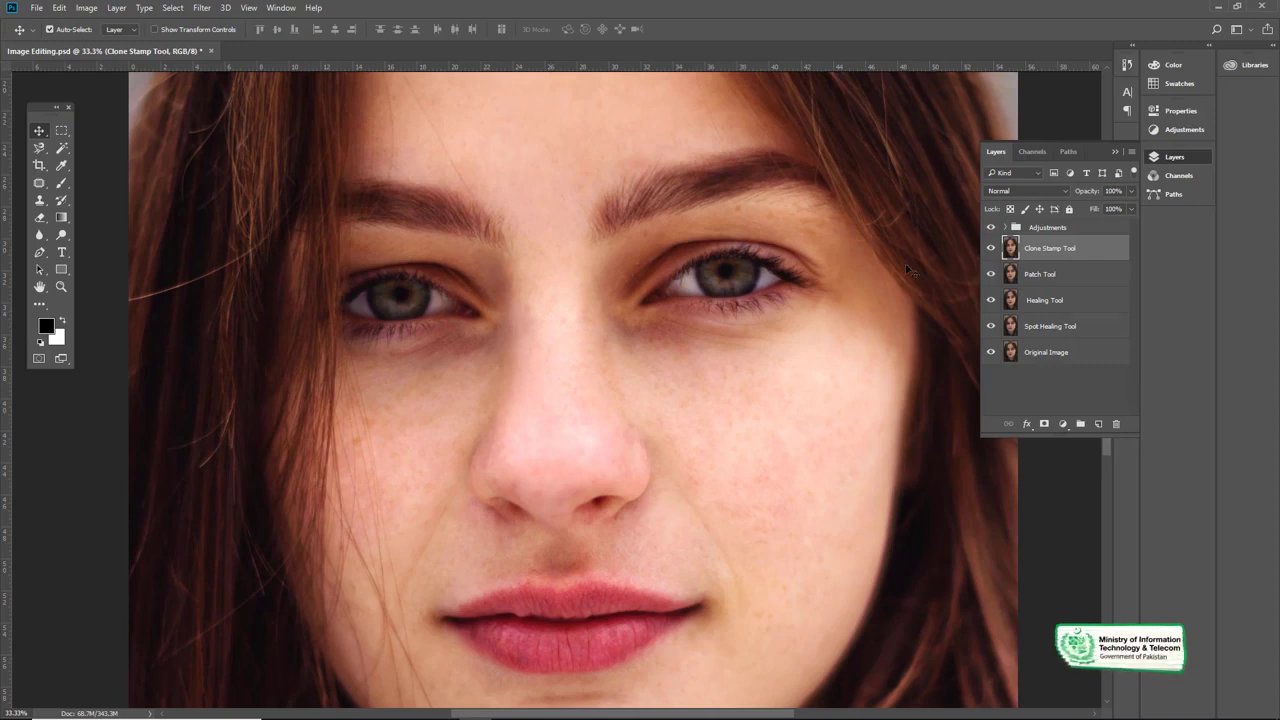
key("ctrl+s")
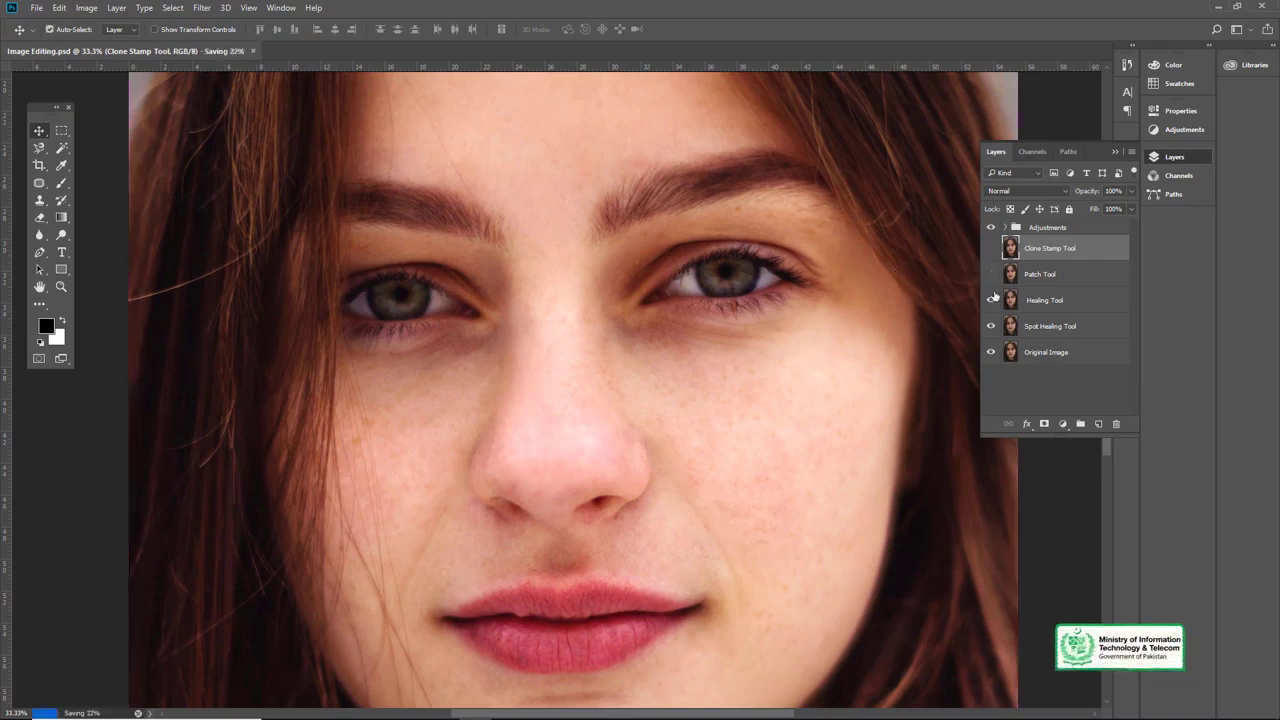
Hide the retouch layers for a before/after comparison, then show all four again
left_click(991, 326)
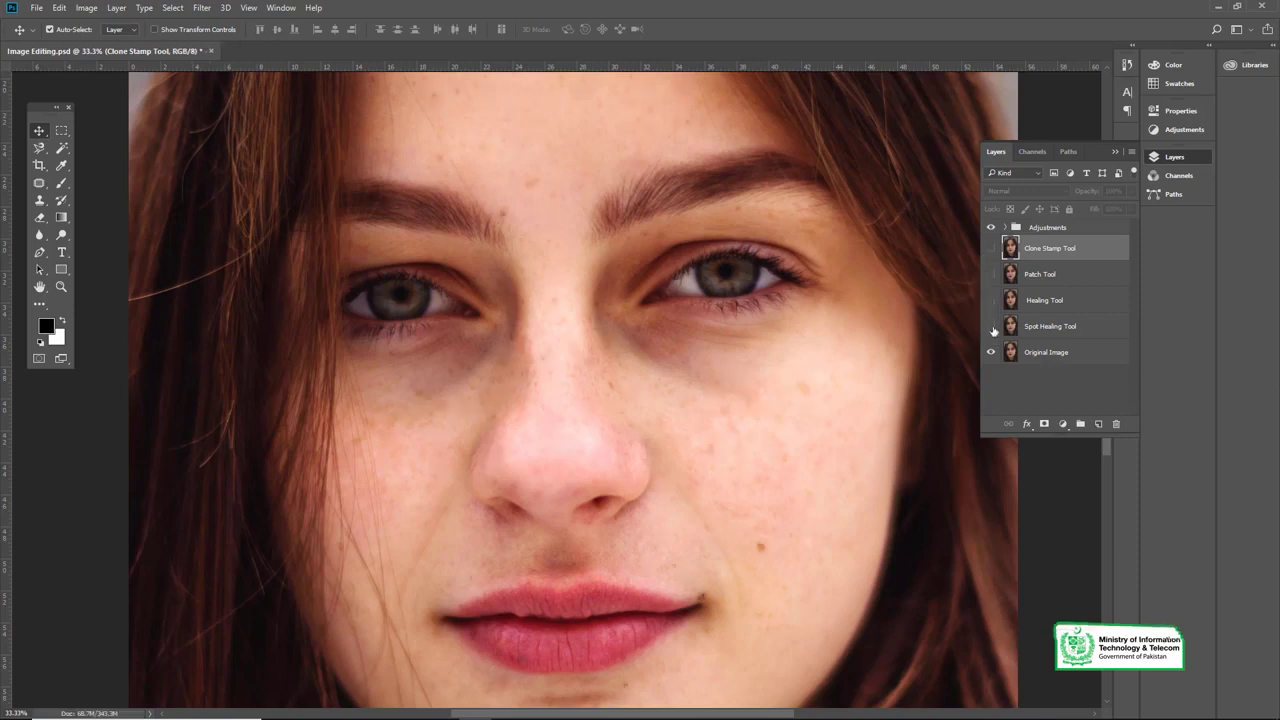
left_click_drag(991, 326, 991, 248)
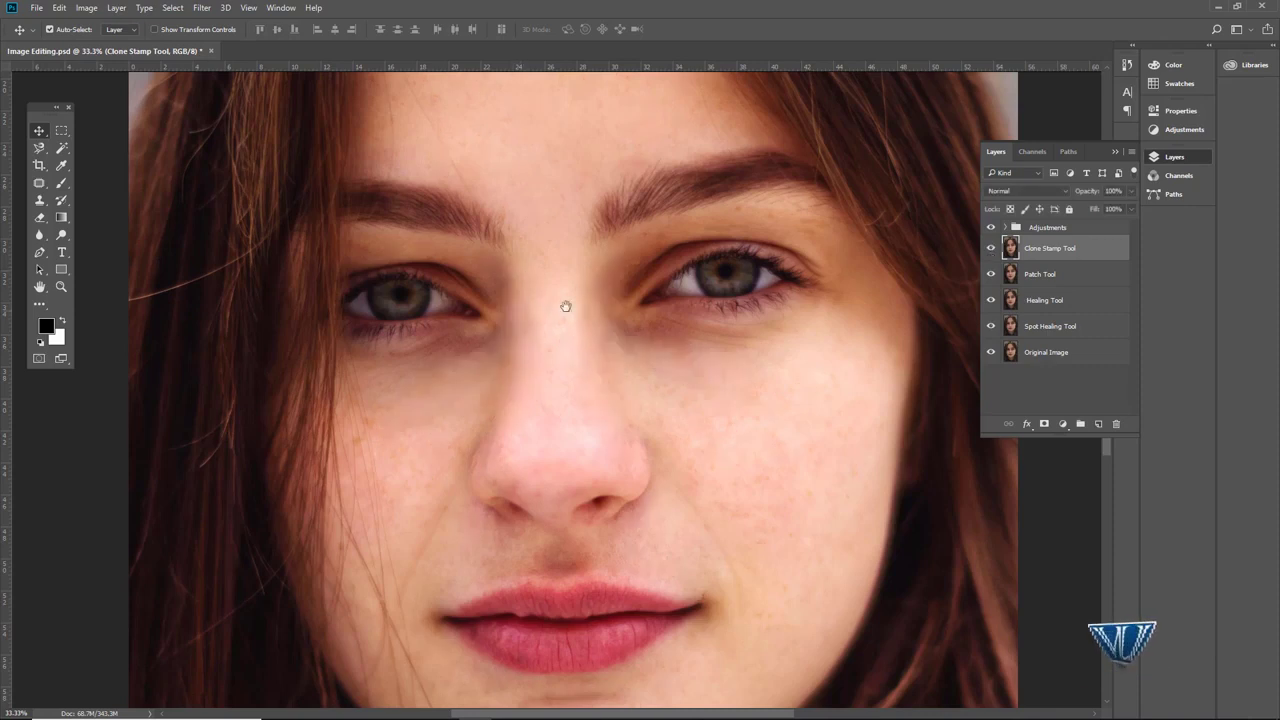
left_click_drag(565, 306, 550, 301)
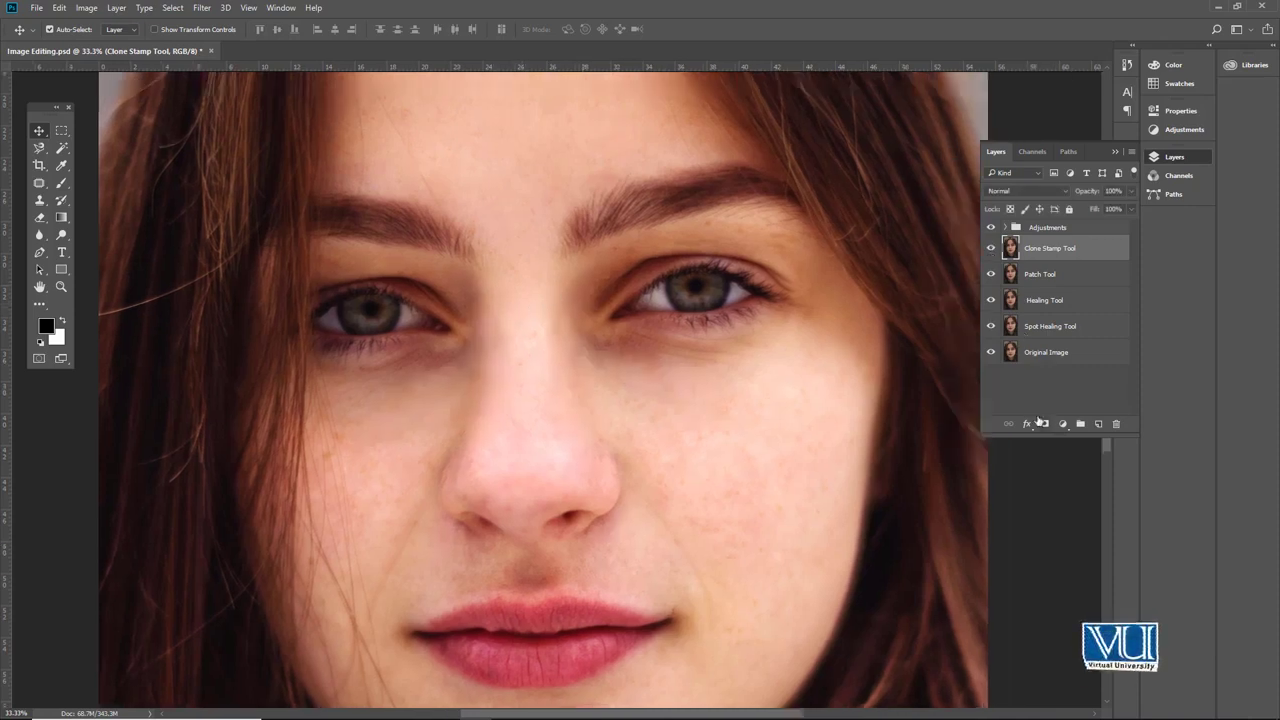
Duplicate the Clone Stamp Tool layer and rename the copy 'Dodge and Burn'
key("ctrl+j")
double_click(1050, 248)
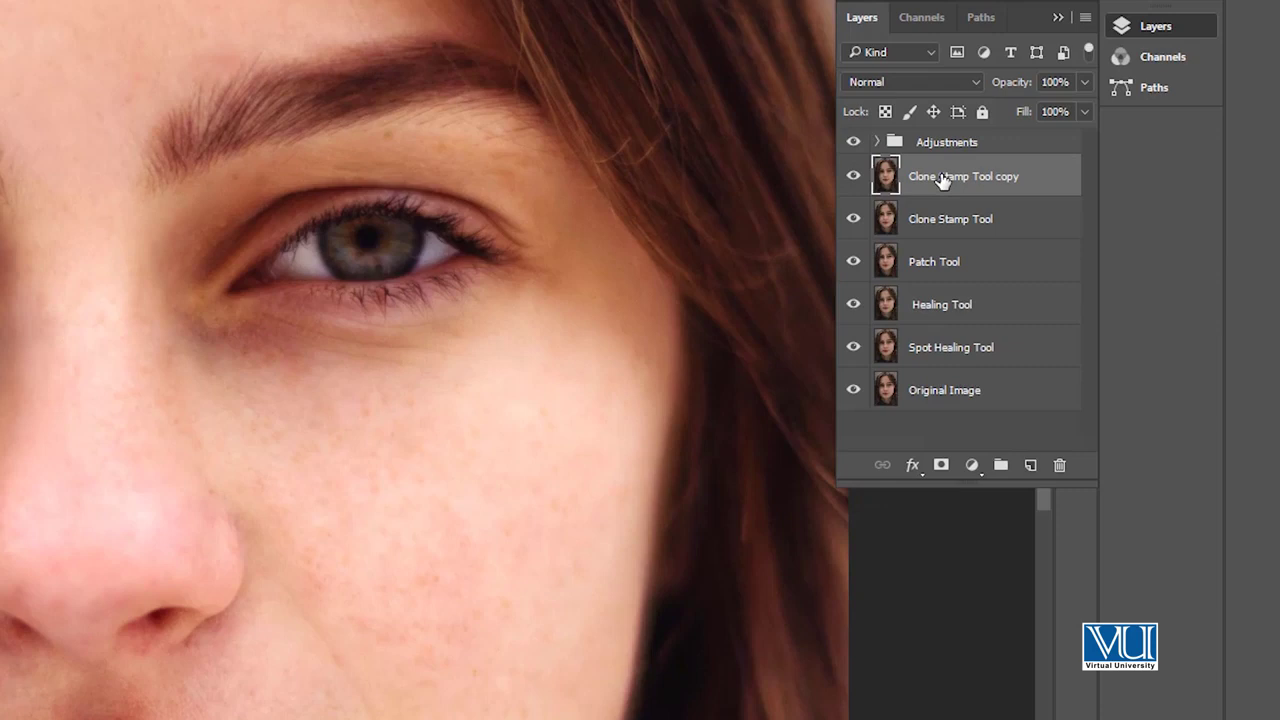
type("Dodge and BURN")
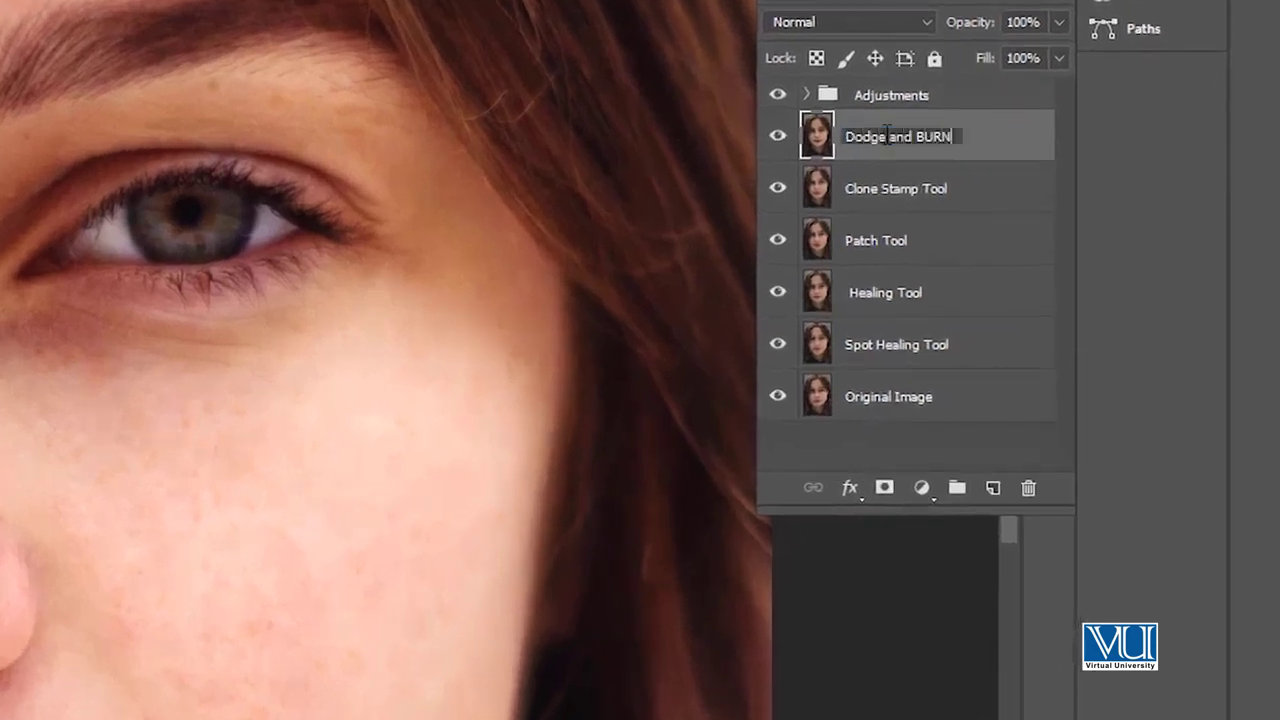
type("u")
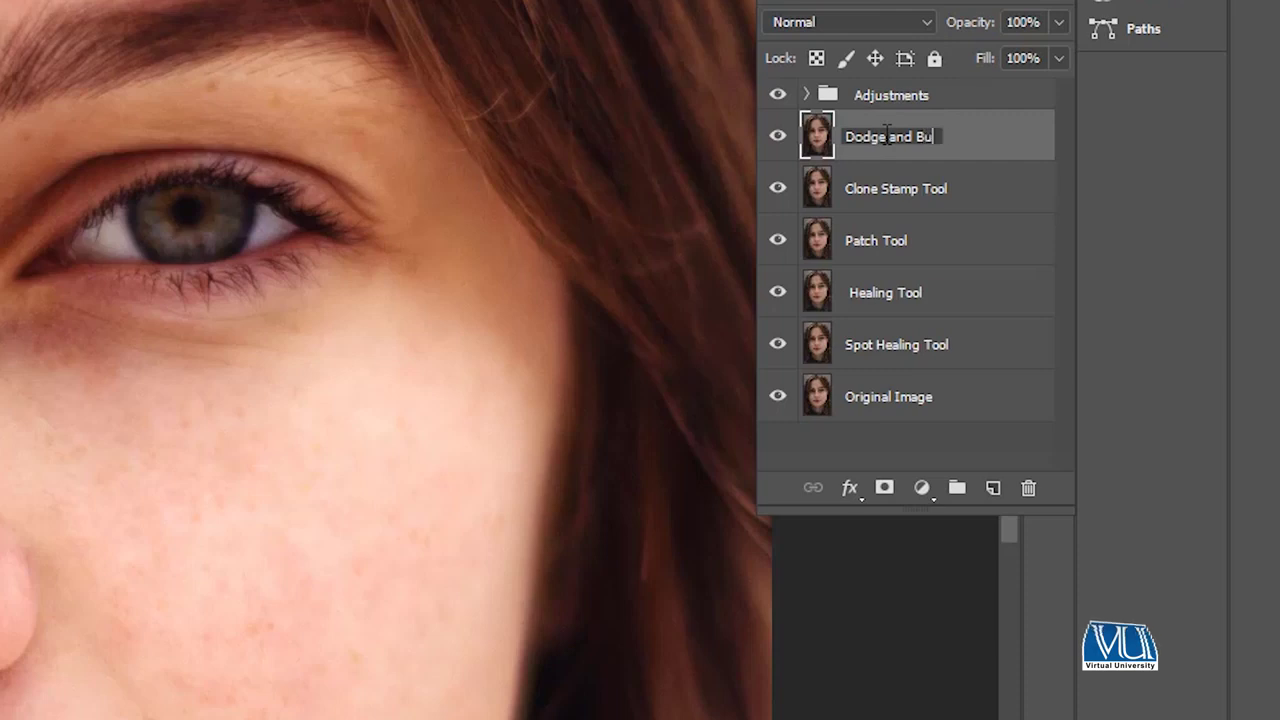
type("rn")
key("Return")
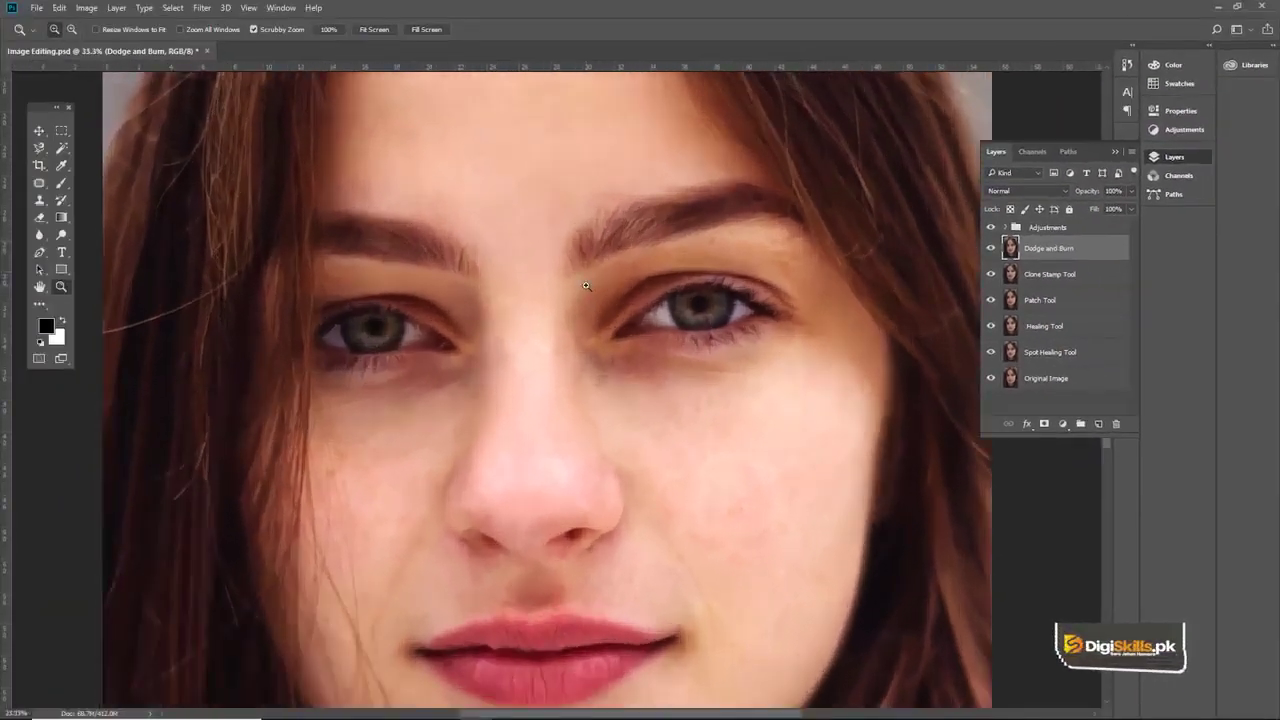
left_click_drag(545, 286, 628, 306)
key("v")
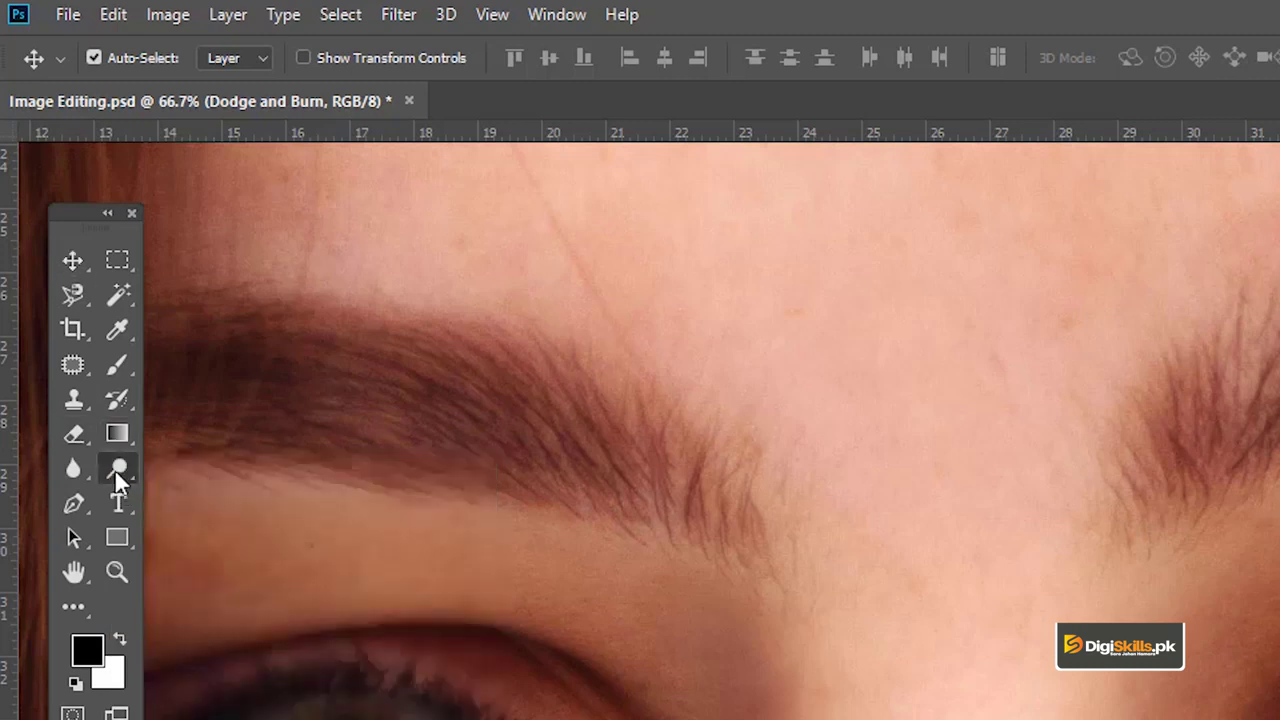
Select the Dodge tool with Range on Midtones and Exposure lowered from 50% to 27%
left_click(115, 468)
left_click(220, 468)
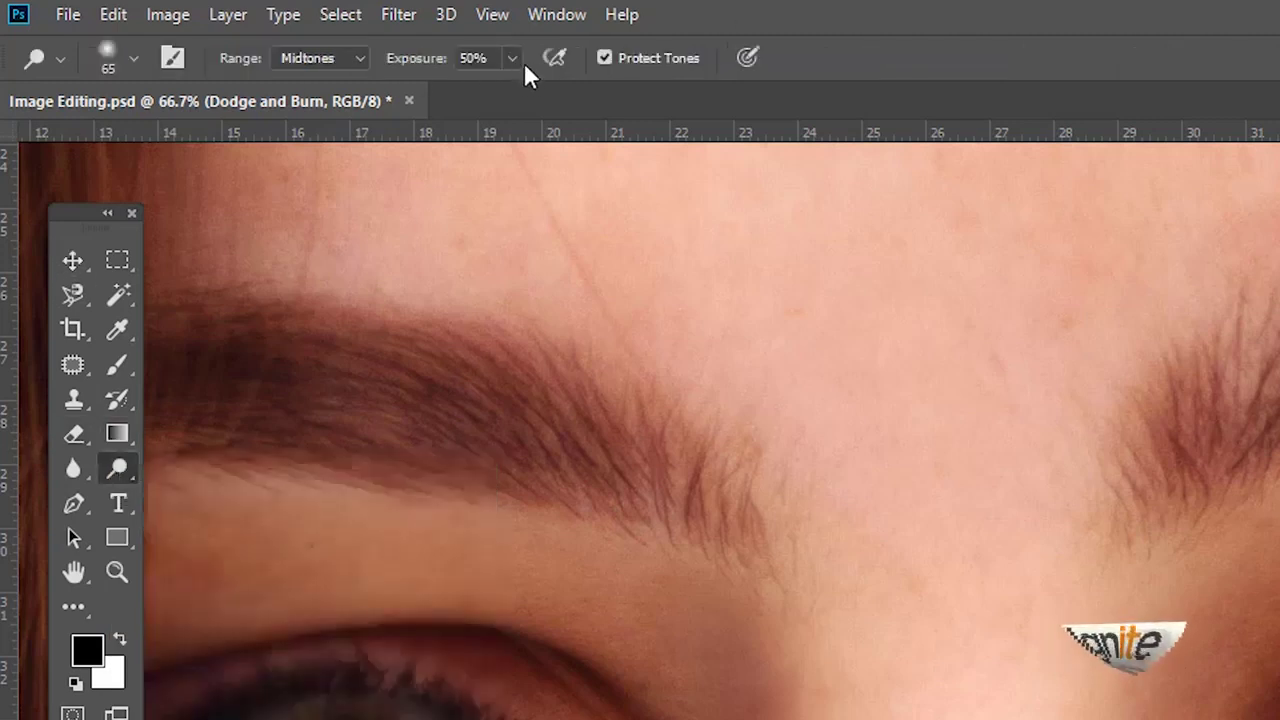
left_click(348, 58)
left_click(310, 56)
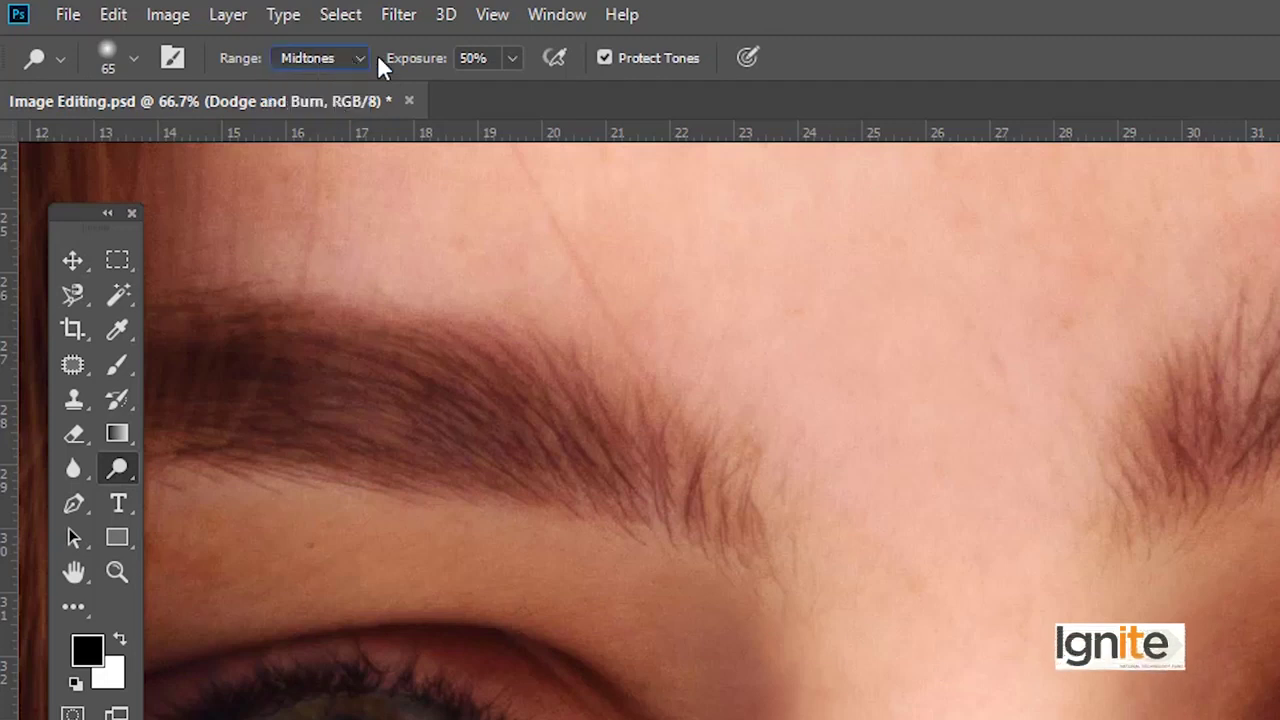
left_click(511, 62)
left_click_drag(510, 91, 484, 91)
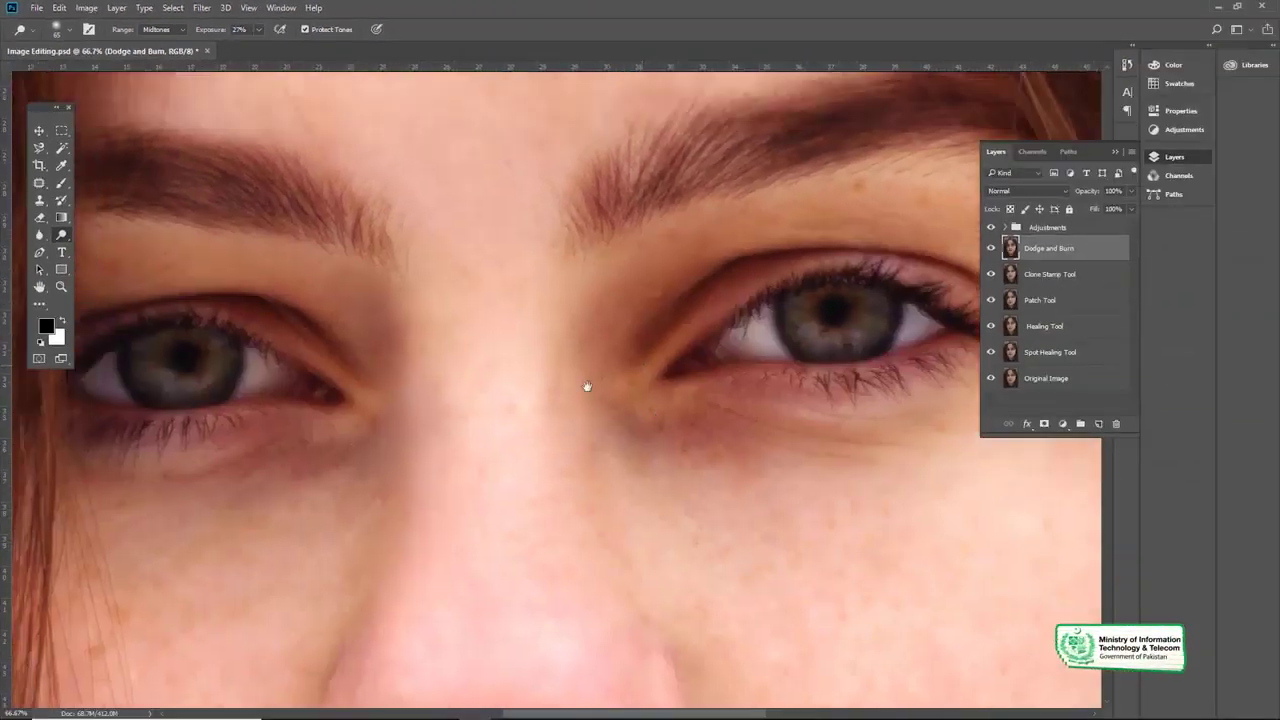
scroll(587, 386, "up", 1)
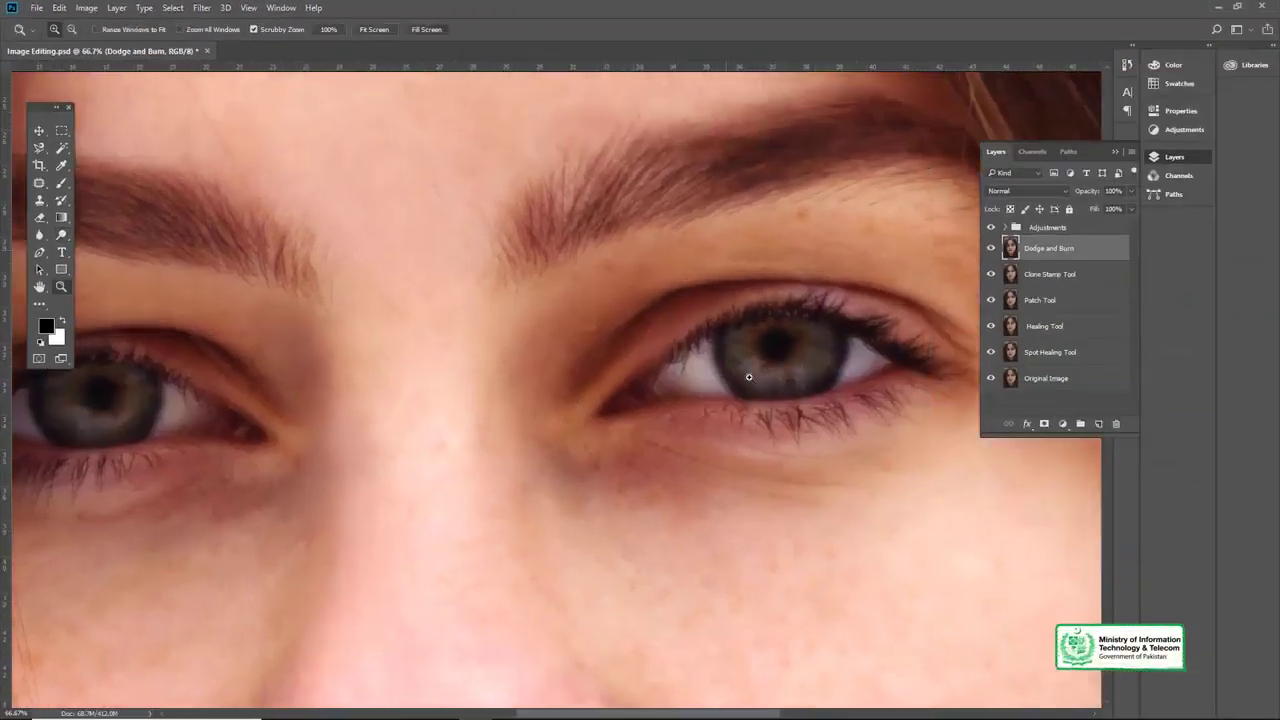
Dodge over the right-hand iris to lighten it, then zoom out to the whole face
scroll(590, 396, "up", 2)
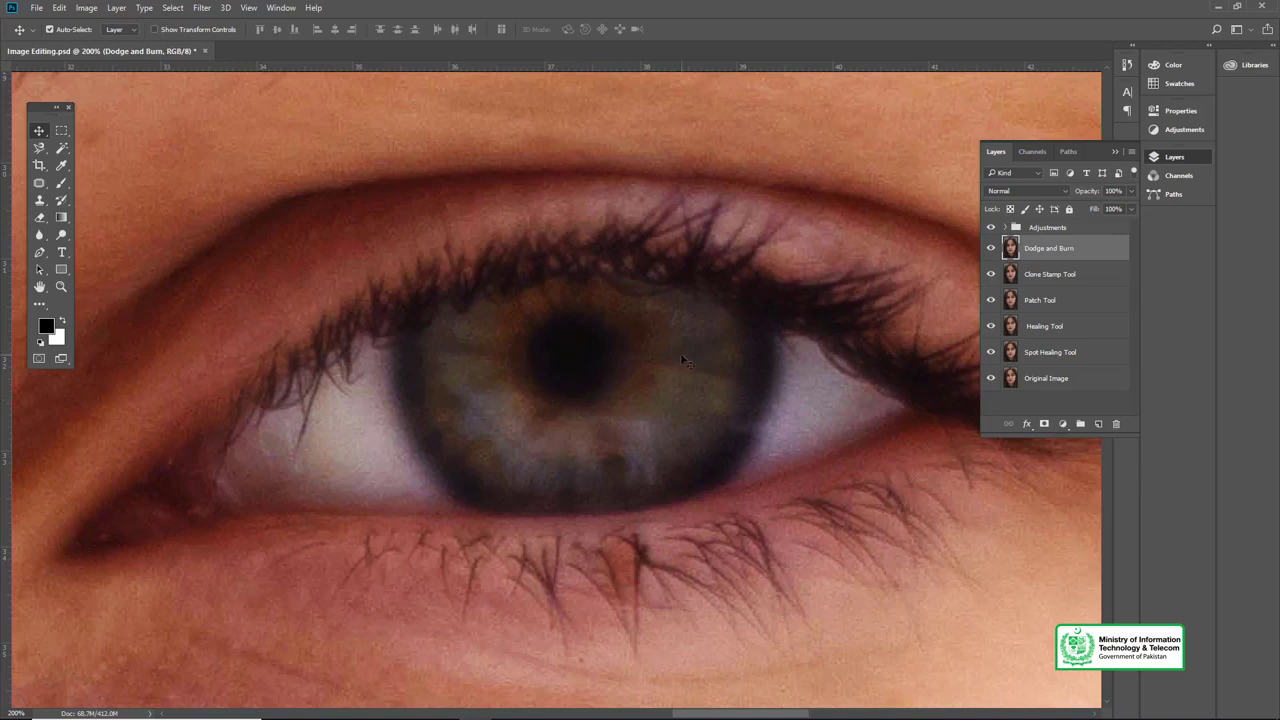
key("o")
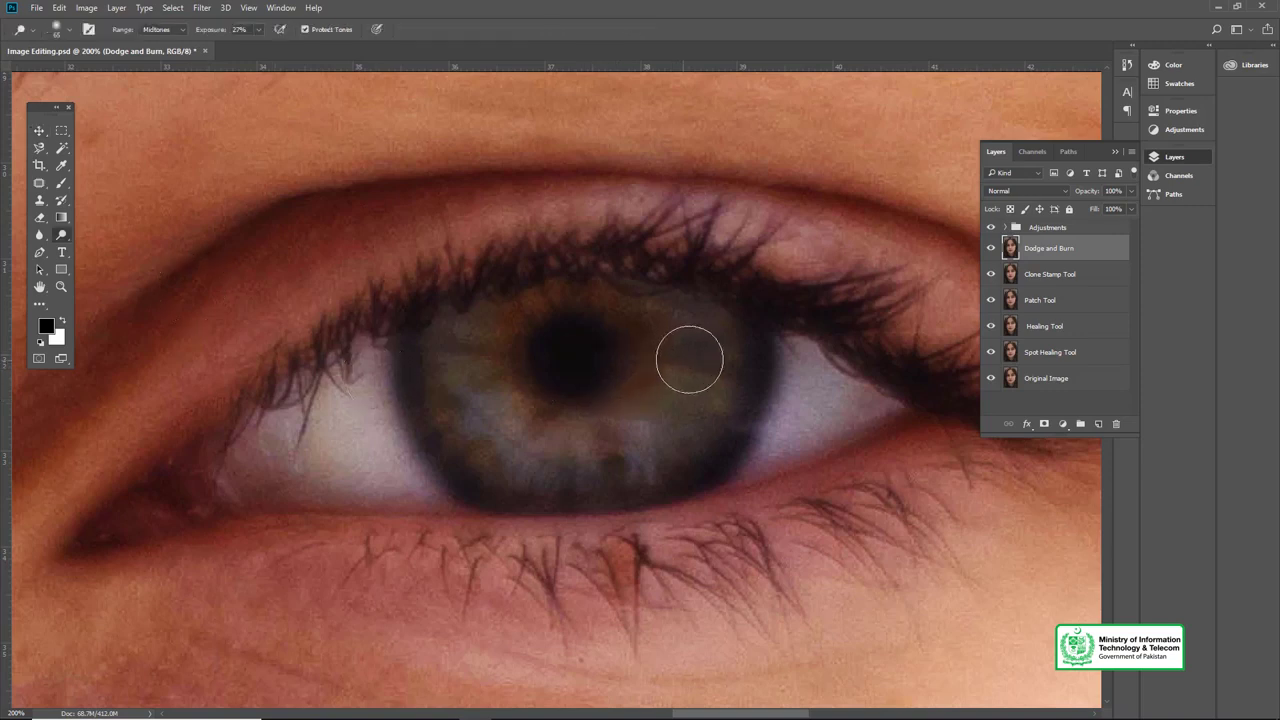
mouse_move(471, 323)
left_mouse_down()
mouse_move(647, 440)
mouse_move(677, 371)
mouse_move(514, 423)
left_mouse_up()
mouse_move(466, 350)
left_mouse_down()
mouse_move(851, 320)
mouse_move(728, 349)
mouse_move(685, 338)
left_mouse_up()
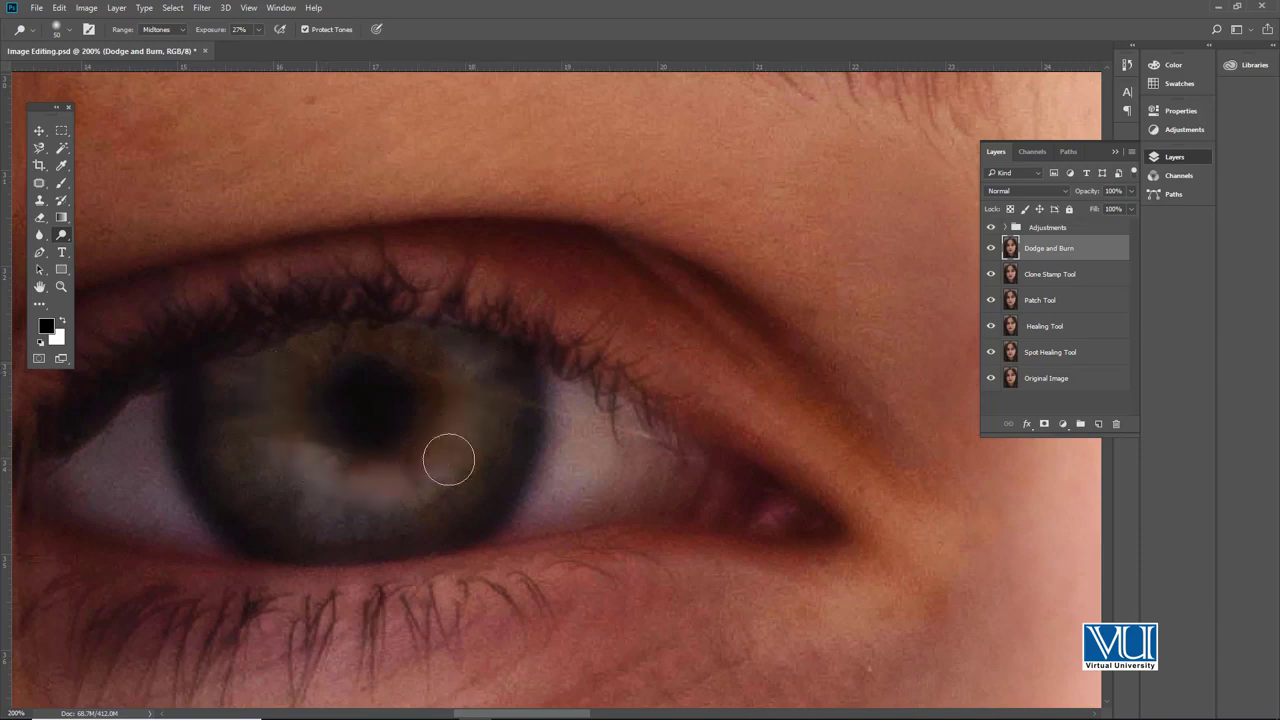
mouse_move(244, 372)
left_mouse_down()
mouse_move(331, 480)
mouse_move(450, 400)
left_mouse_up()
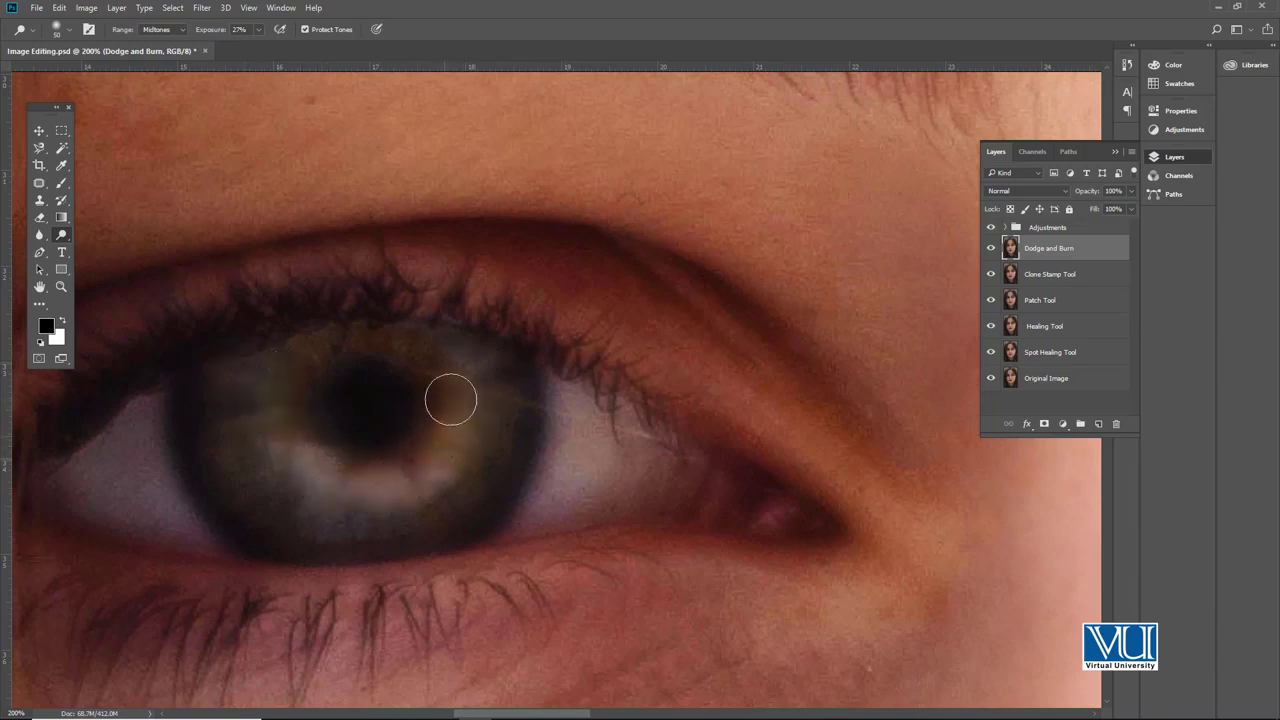
key("z")
left_click(617, 417, "alt")
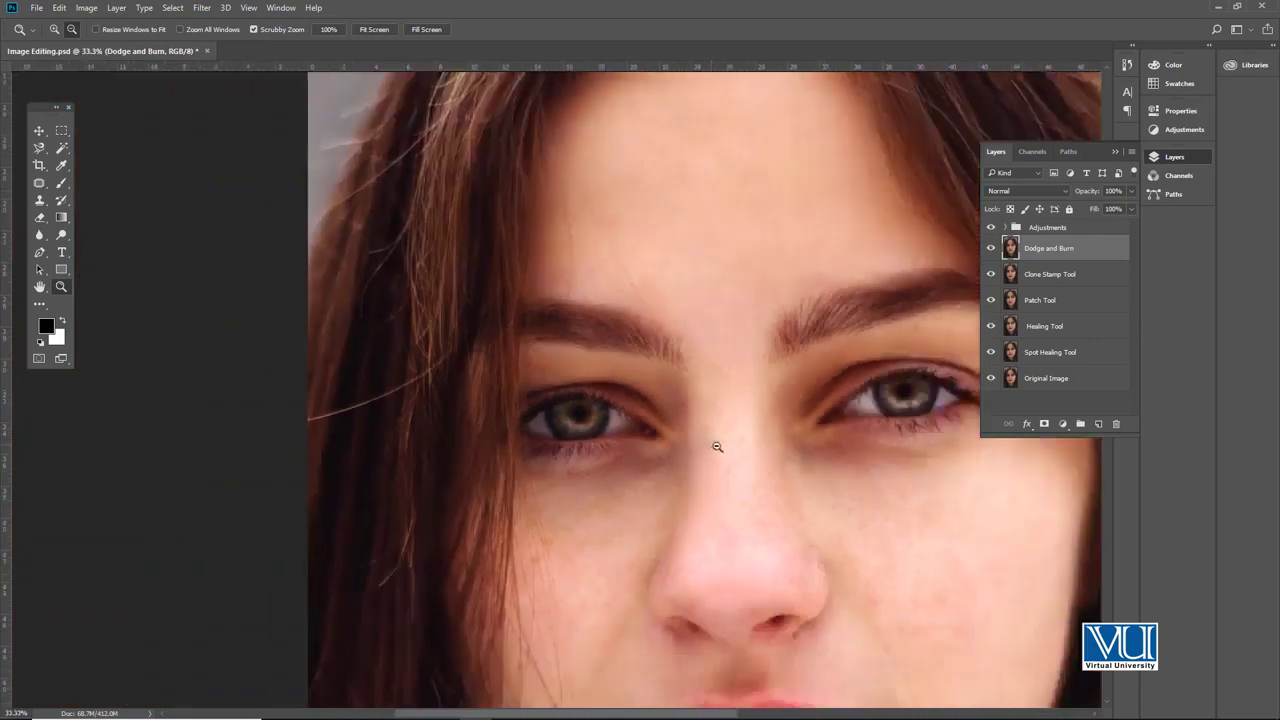
Shrink the Dodge brush to 250 and gently lighten the bridge of the nose
key("v")
left_click_drag(746, 437, 703, 457)
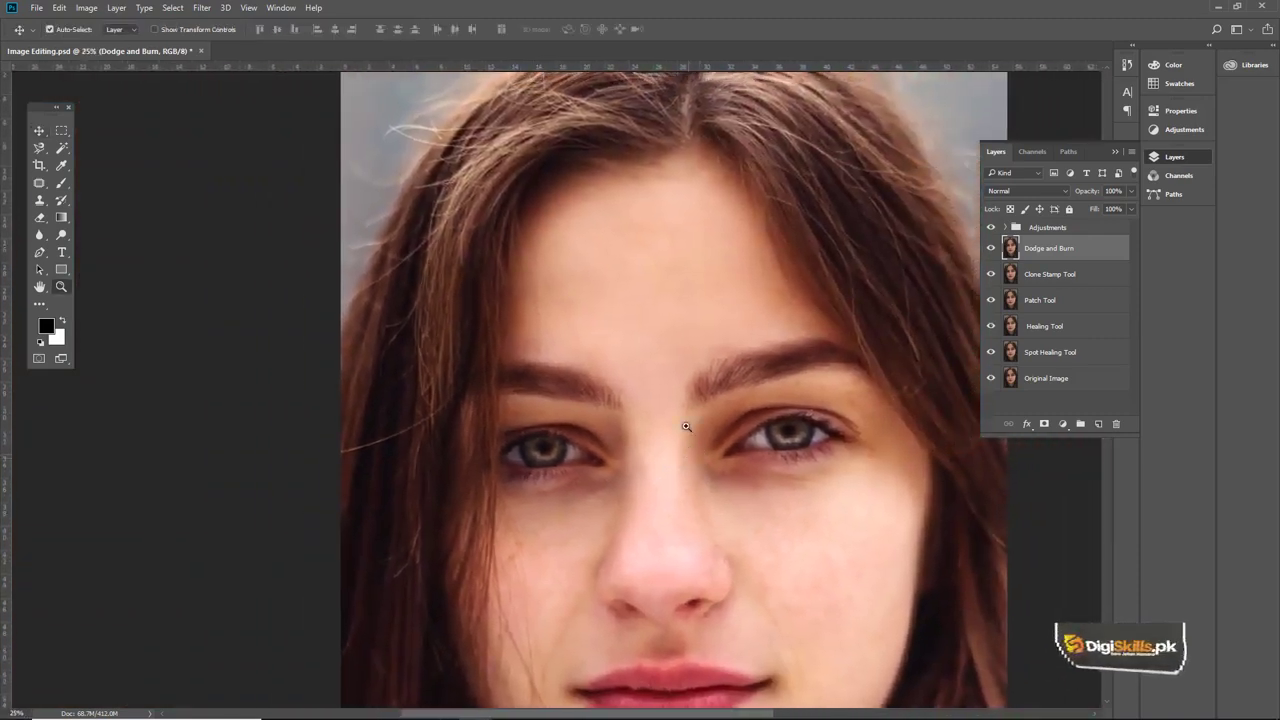
key("z")
left_click(686, 418)
key("v")
key("o")
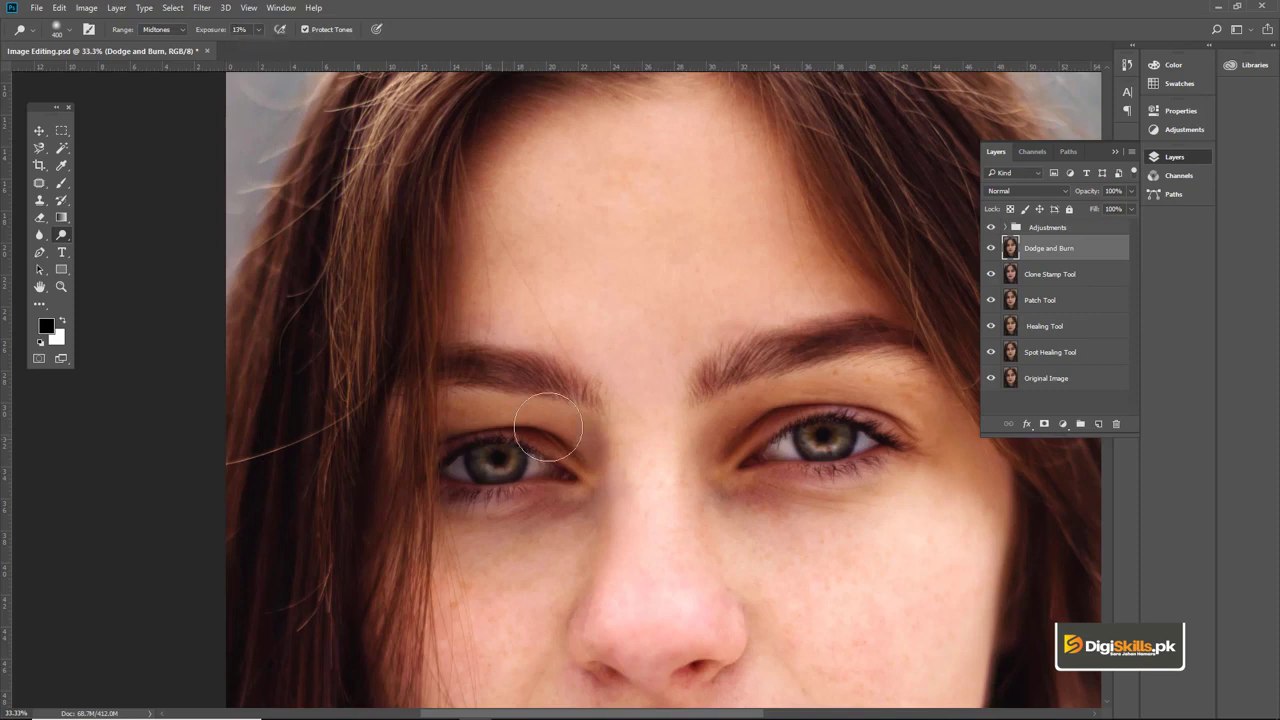
key("bracketleft")
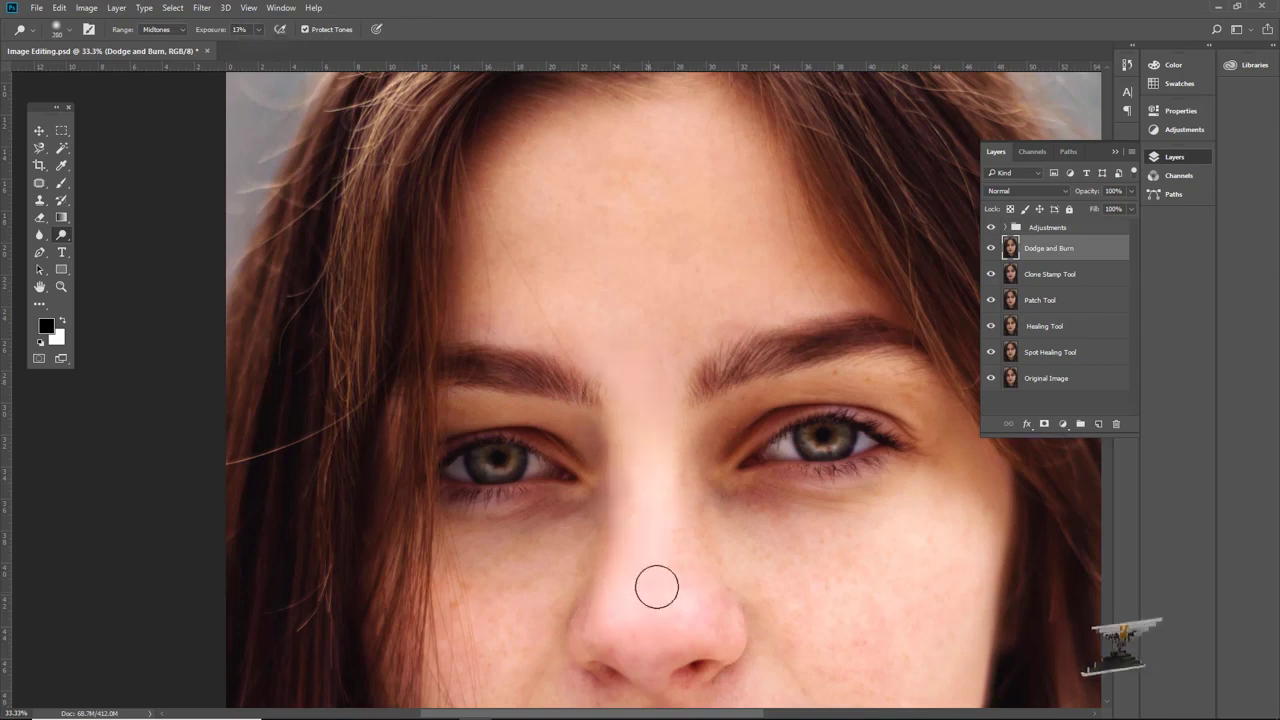
key("bracketleft")
left_click_drag(654, 586, 609, 497)
mouse_move(585, 427)
left_mouse_down()
mouse_move(597, 360)
mouse_move(629, 510)
left_mouse_up()
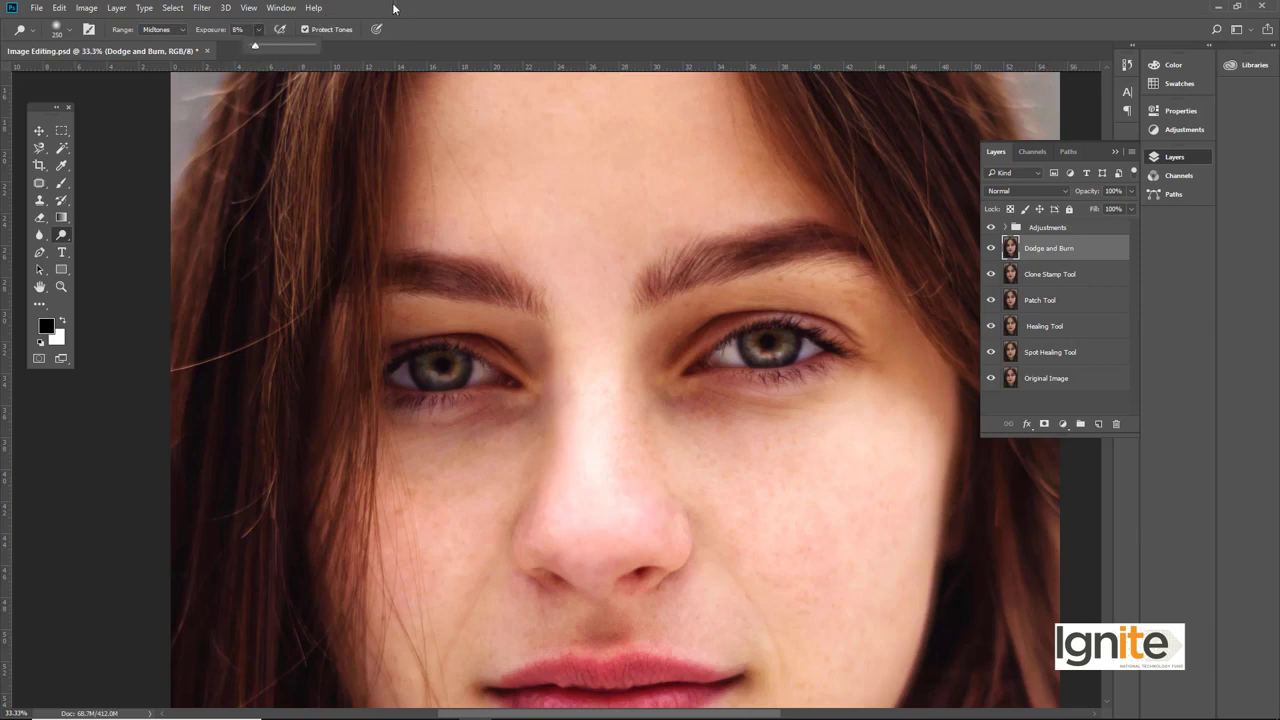
scroll(620, 190, "up", 1)
Enlarge the Dodge brush to 600 and softly lighten the forehead
key("bracketright")
key("bracketright")
key("bracketright")
key("bracketright")
scroll(600, 240, "up", 1)
mouse_move(675, 263)
left_mouse_down()
mouse_move(640, 229)
mouse_move(586, 214)
mouse_move(537, 223)
mouse_move(494, 251)
mouse_move(523, 314)
mouse_move(594, 194)
mouse_move(608, 320)
mouse_move(549, 214)
left_mouse_up()
key("bracketleft")
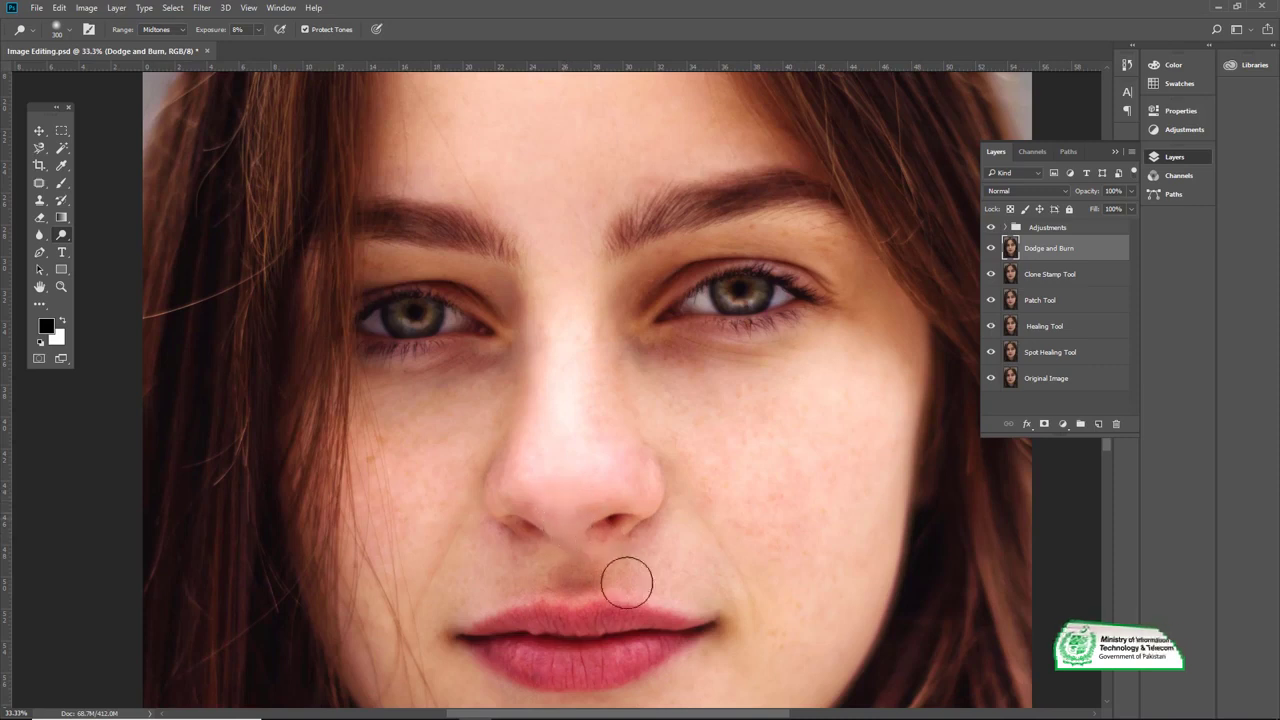
Lighten the left cheek with a 600 brush, then resize the brush to 500
key("bracketright")
key("bracketright")
key("bracketright")
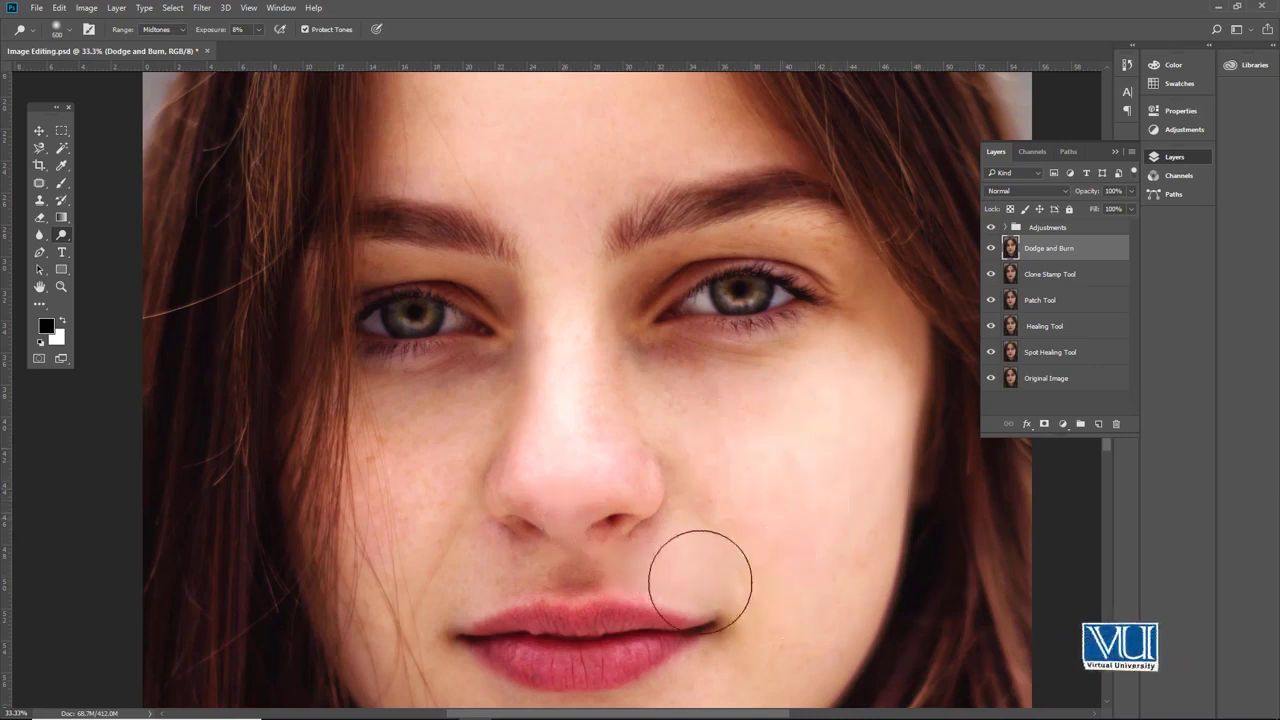
left_click_drag(380, 508, 491, 486)
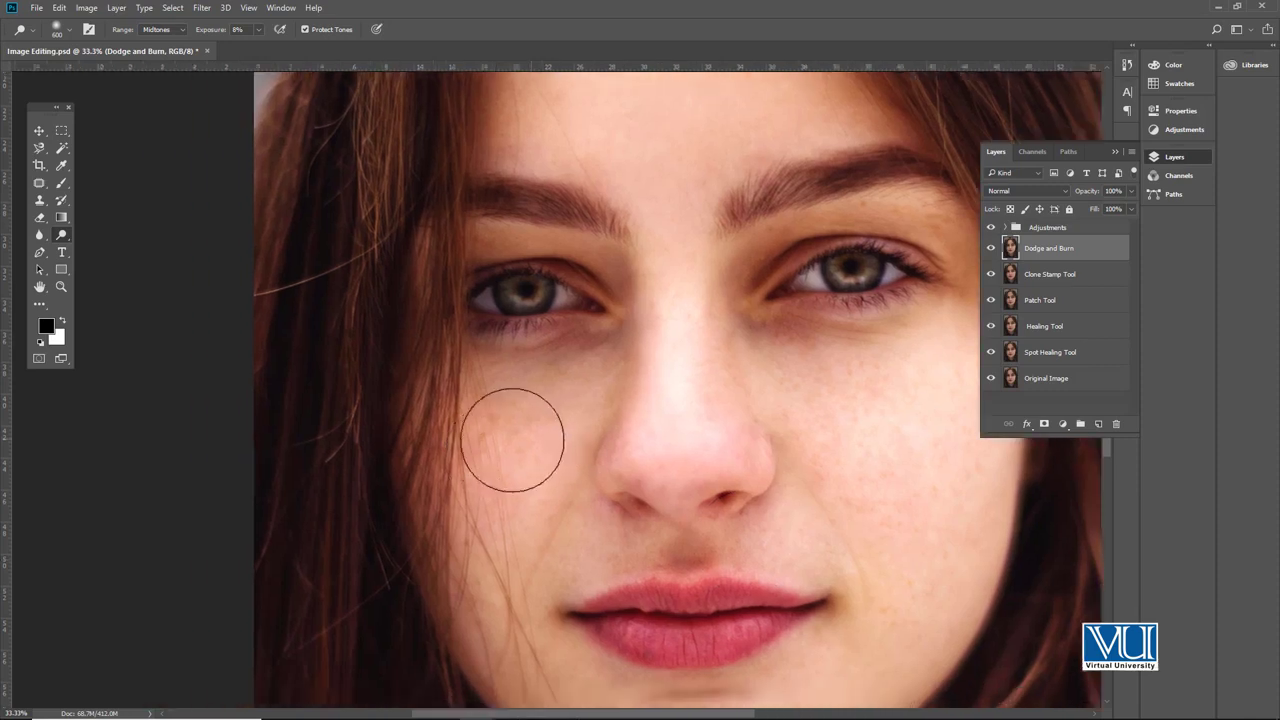
mouse_move(510, 440)
left_mouse_down()
mouse_move(524, 548)
mouse_move(502, 420)
left_mouse_up()
key("bracketleft")
key("bracketleft")
key("bracketleft")
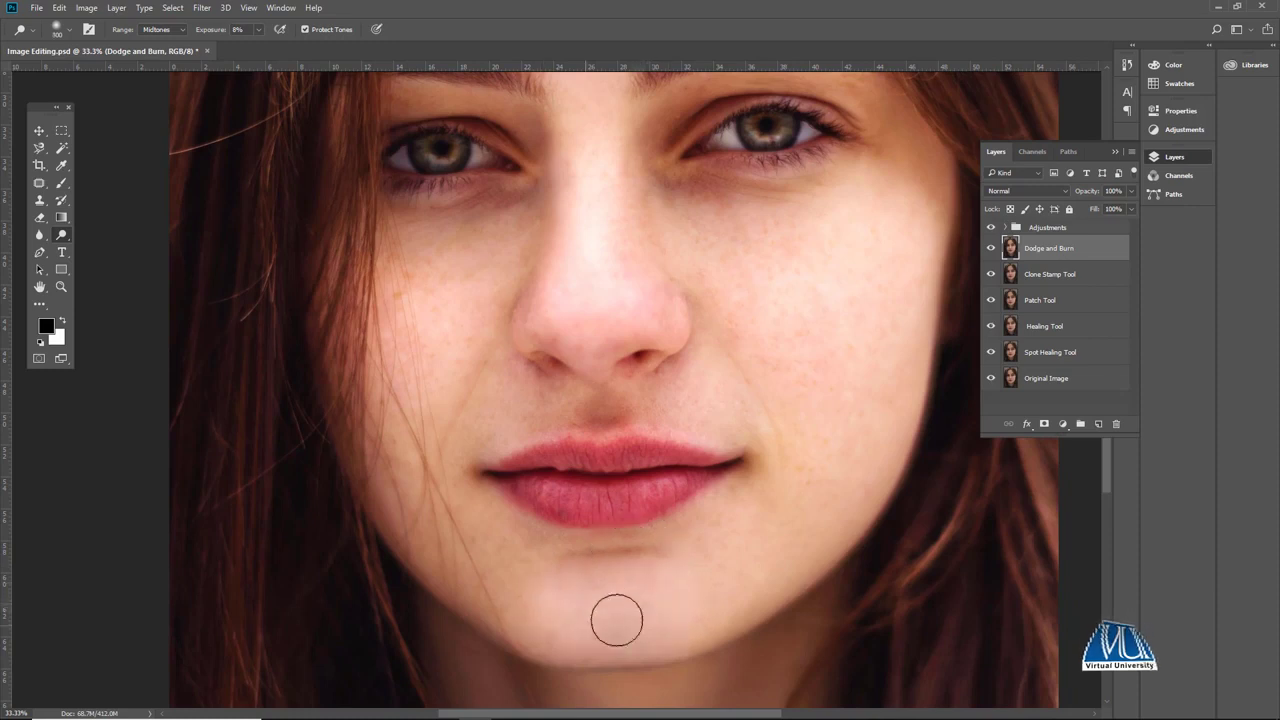
key("bracketright")
key("bracketright")
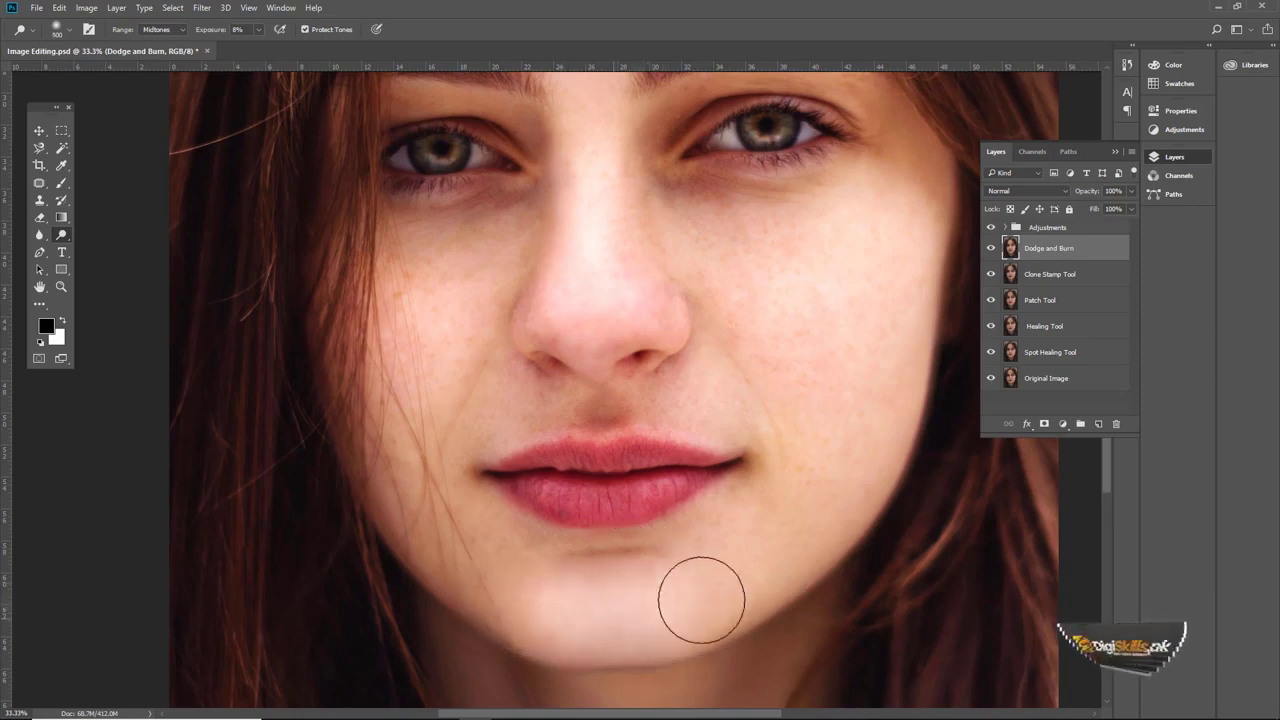
Pan across the eyes and down toward the lips and chin
left_click_drag(585, 414, 594, 487)
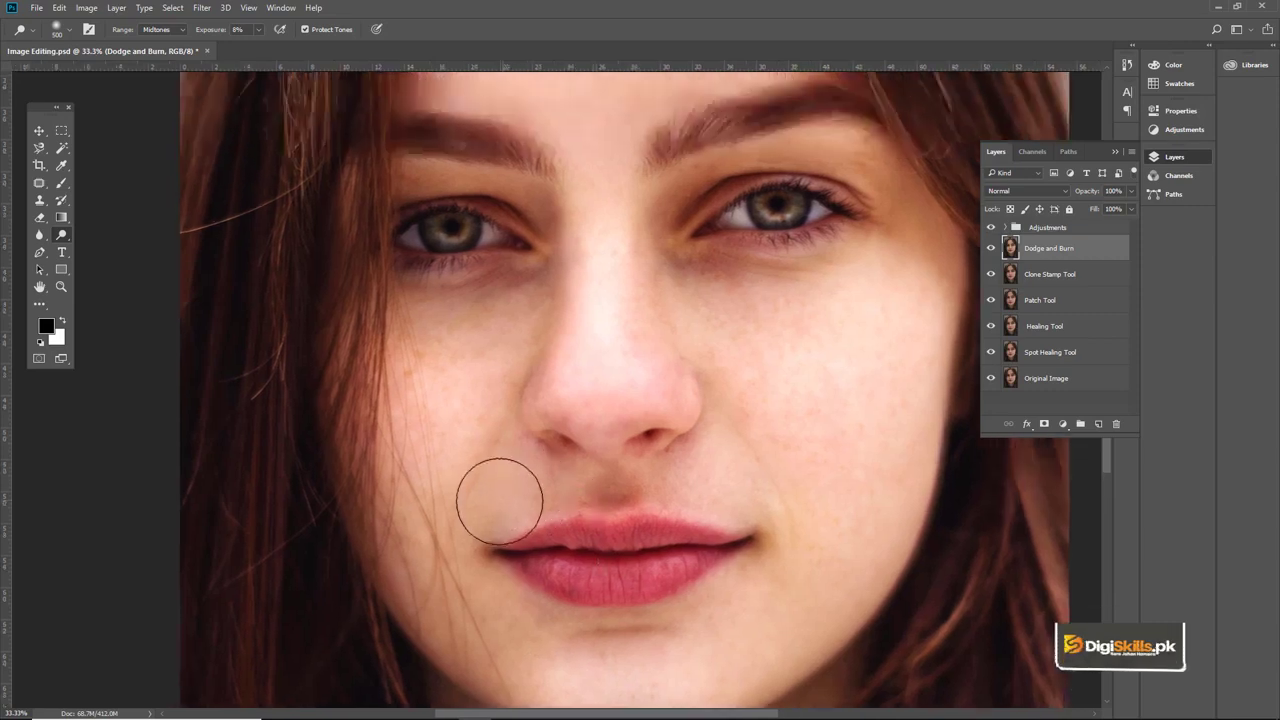
left_click_drag(594, 428, 586, 505)
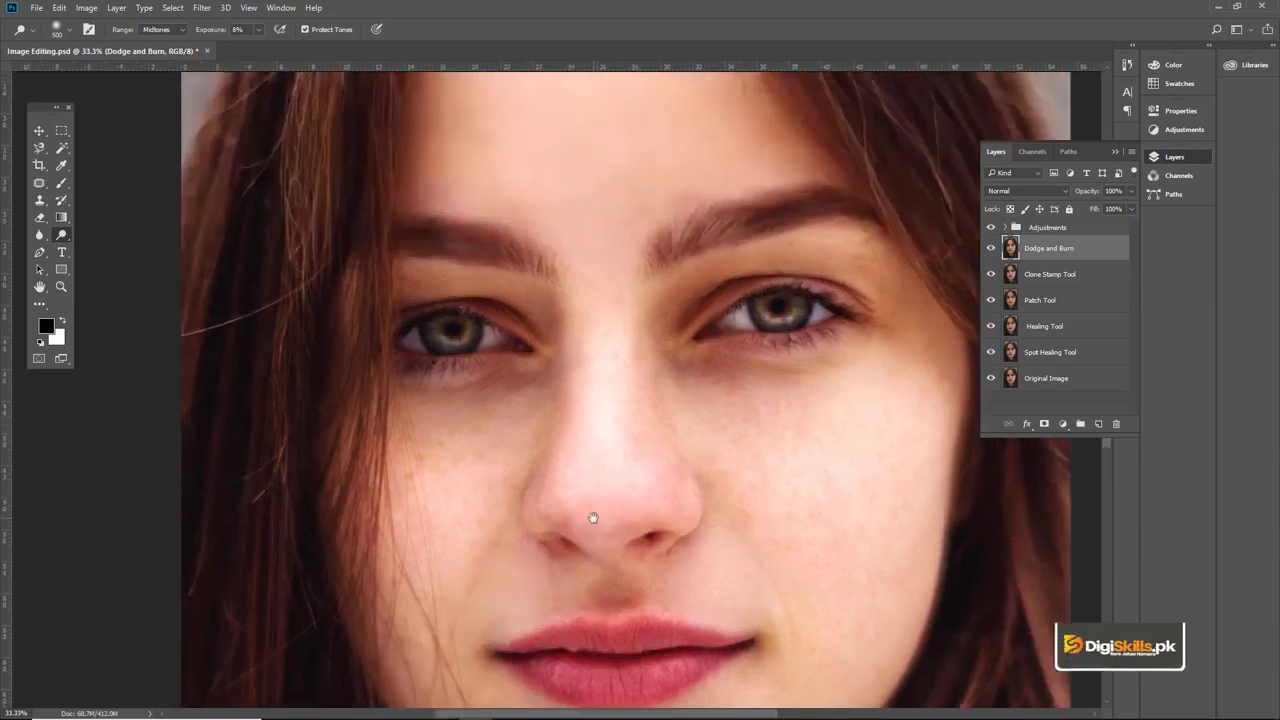
left_click_drag(531, 466, 551, 480)
scroll(421, 505, "up", 5)
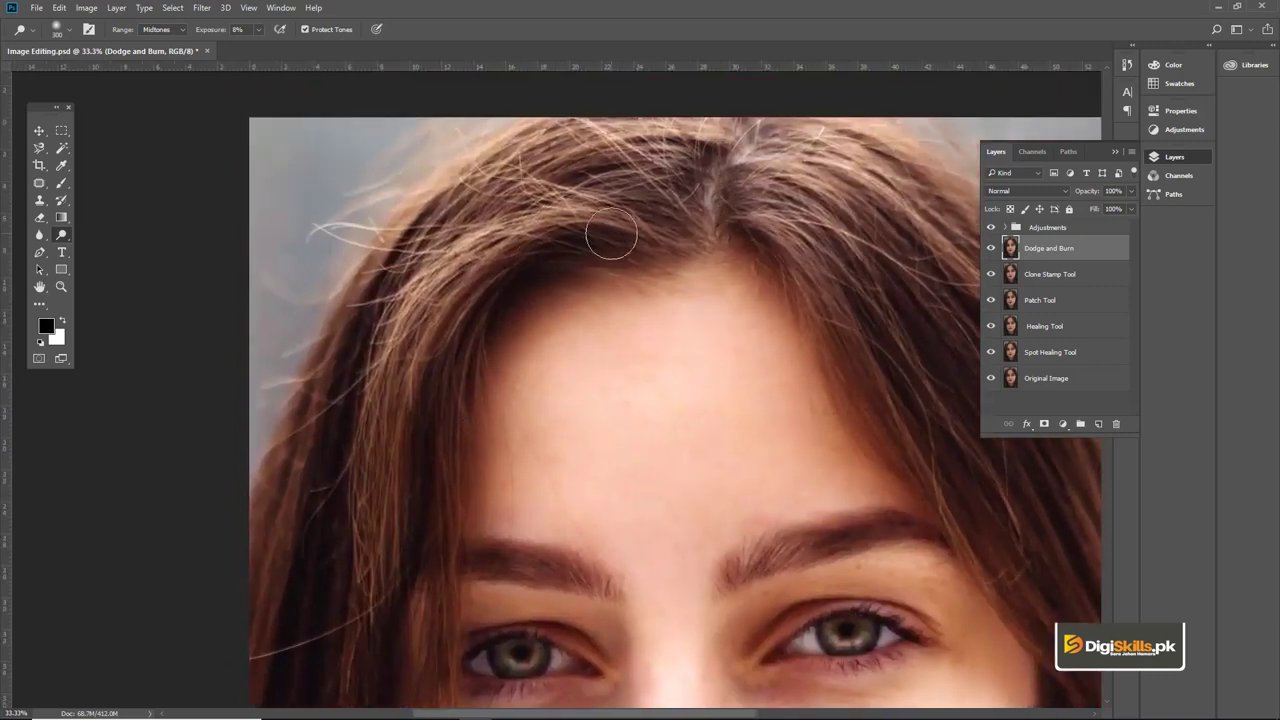
scroll(416, 397, "down", 2)
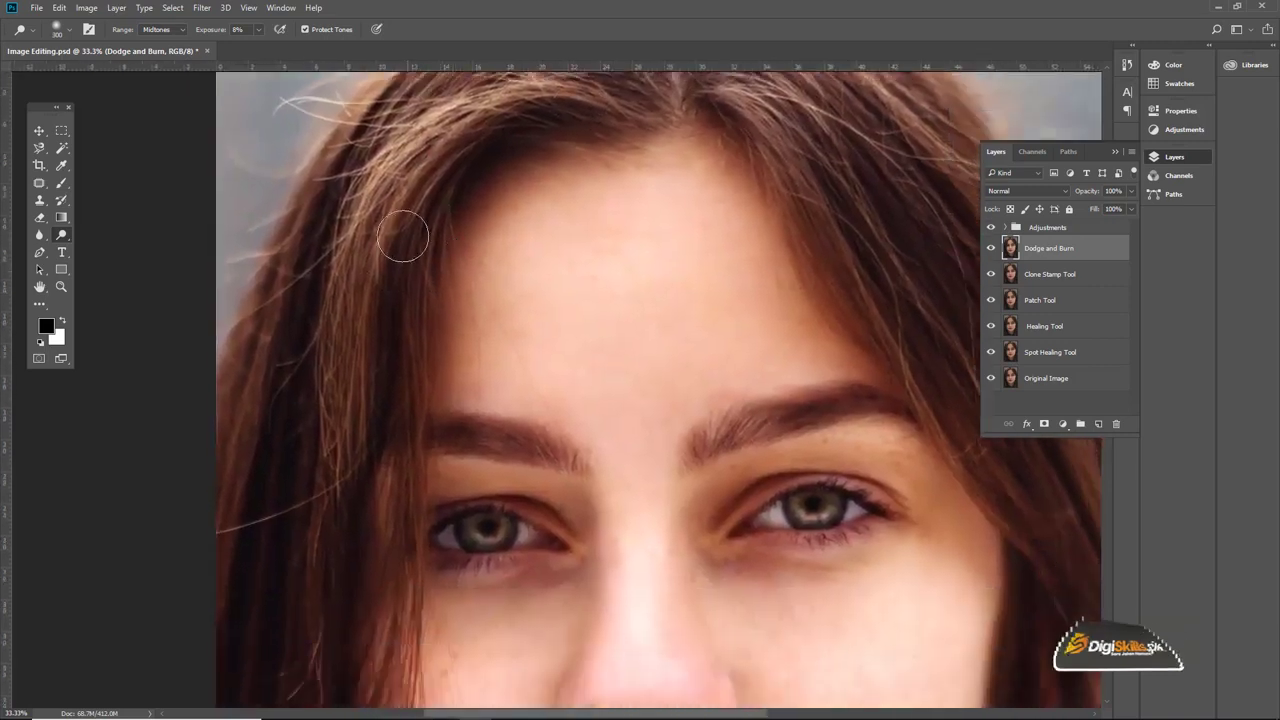
left_click_drag(360, 468, 380, 334)
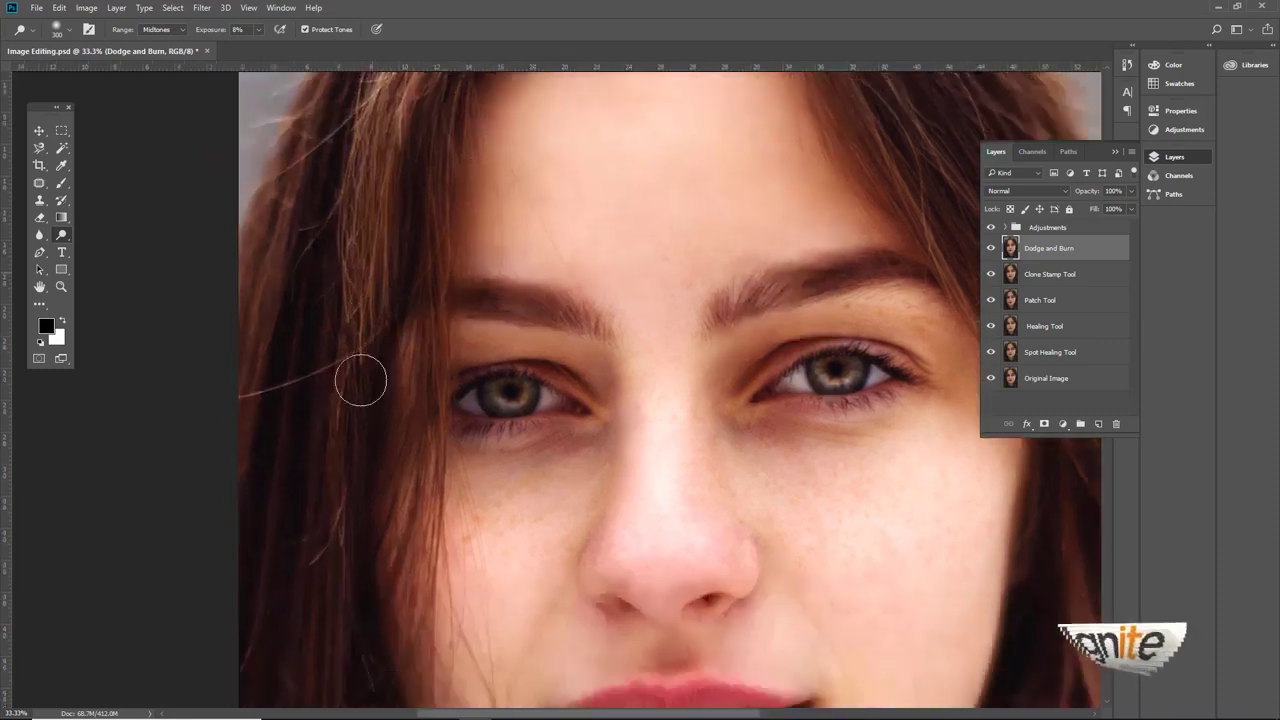
left_click_drag(429, 449, 410, 386)
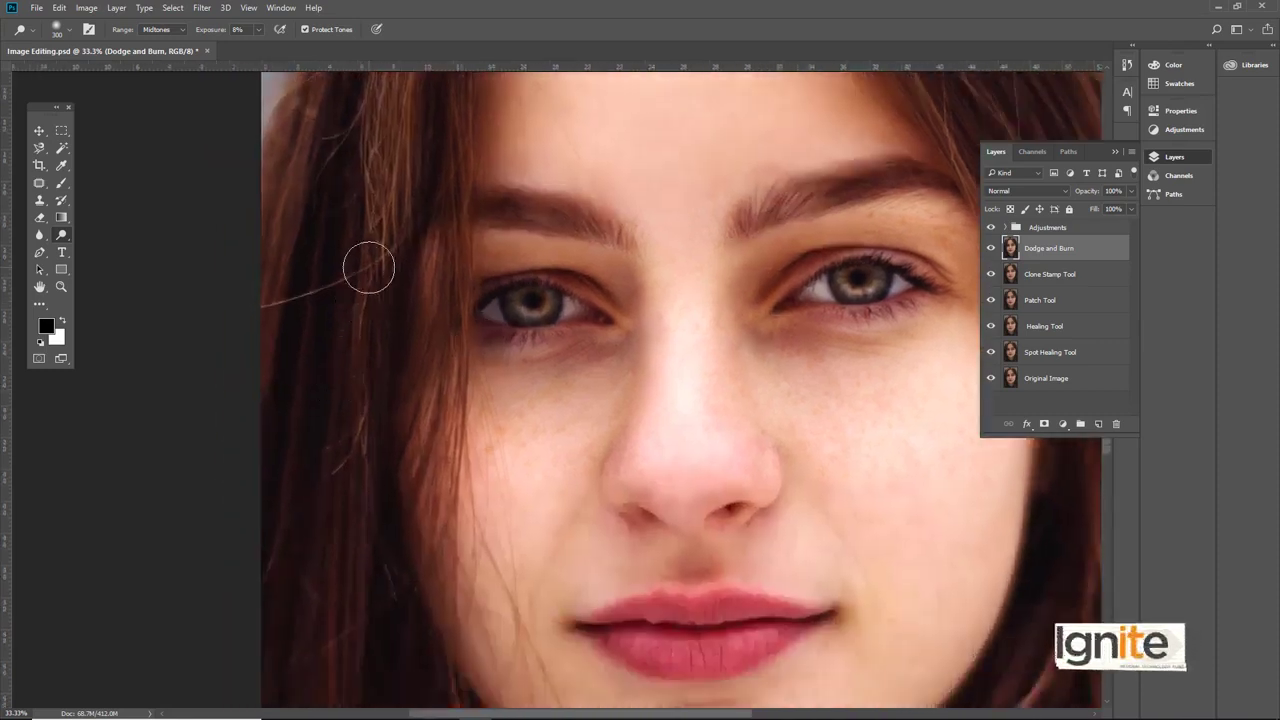
scroll(371, 403, "down", 2)
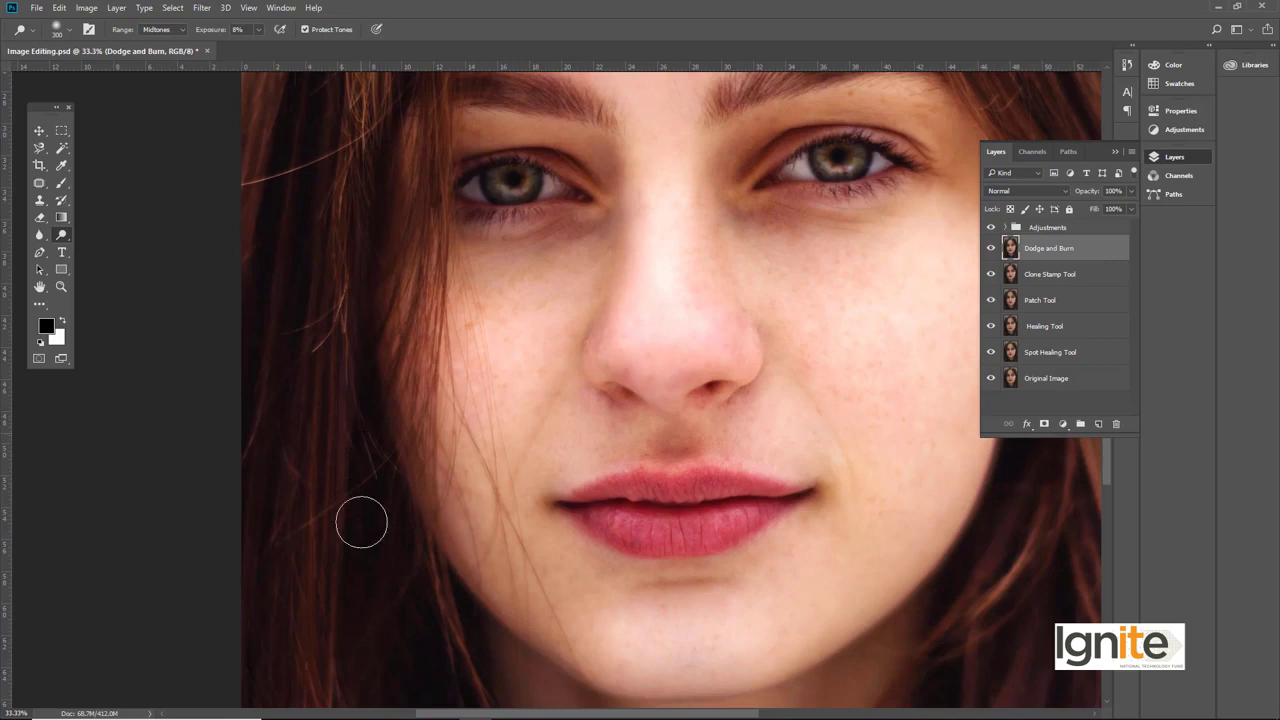
scroll(361, 522, "down", 2)
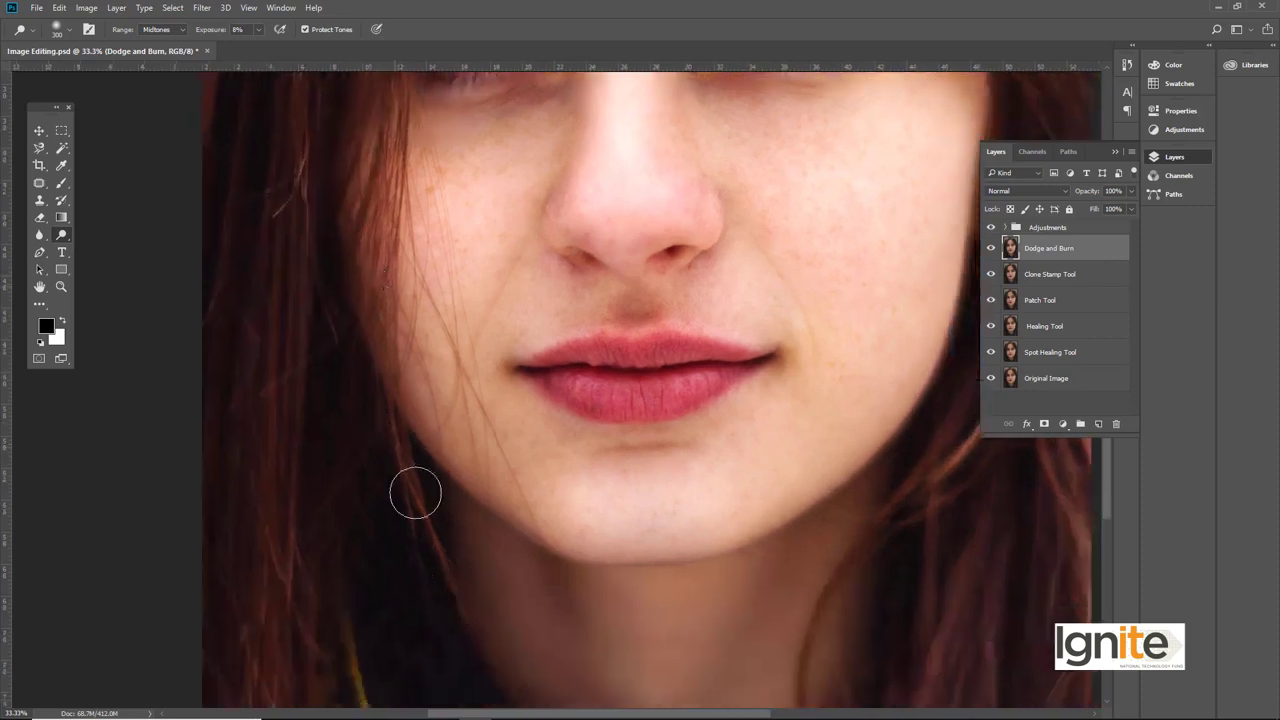
Lighten hair strands along the hairline, then recentre the view on both eyes
scroll(296, 428, "down", 4)
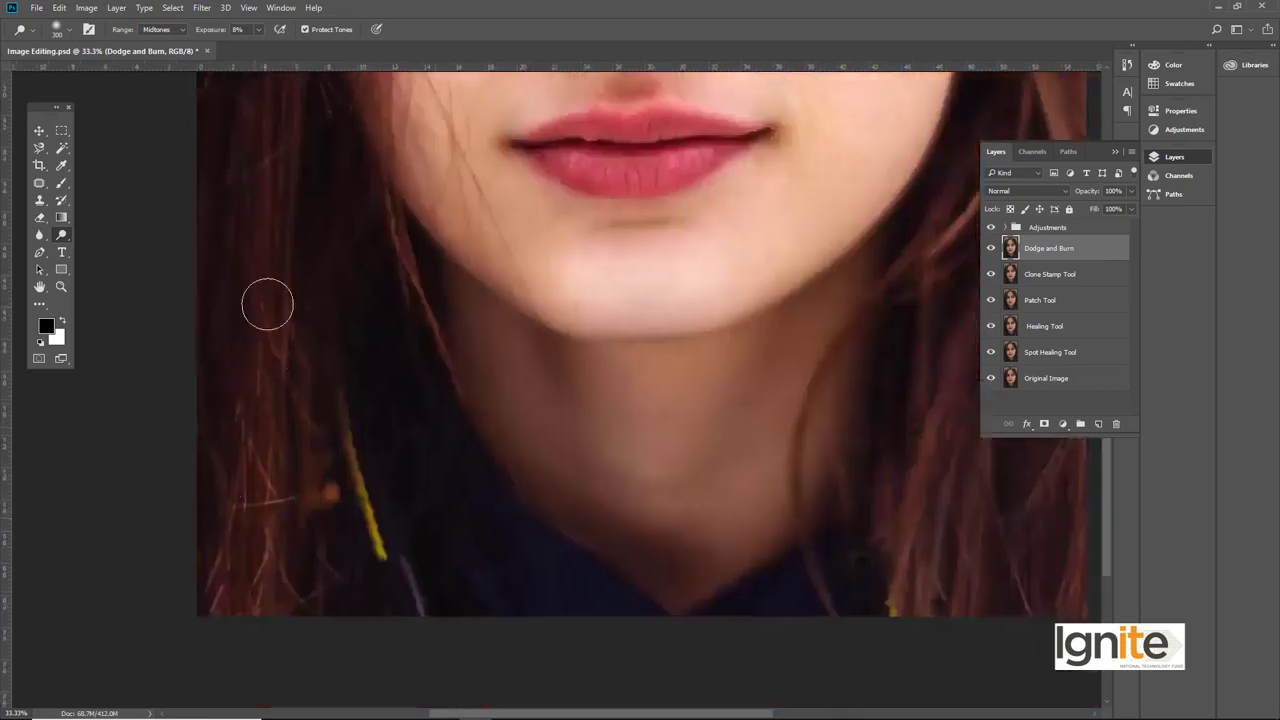
scroll(380, 451, "up", 6)
scroll(397, 449, "up", 3)
scroll(397, 474, "up", 3)
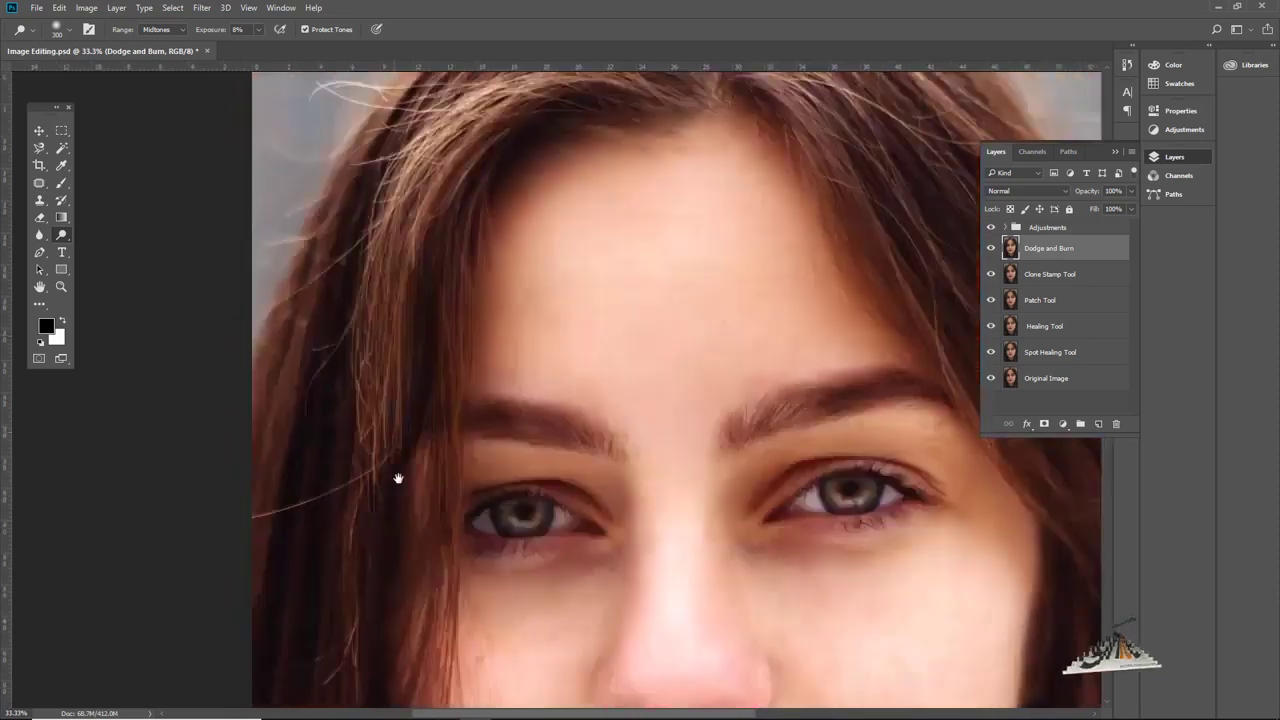
scroll(358, 313, "up", 1)
scroll(430, 445, "up", 5)
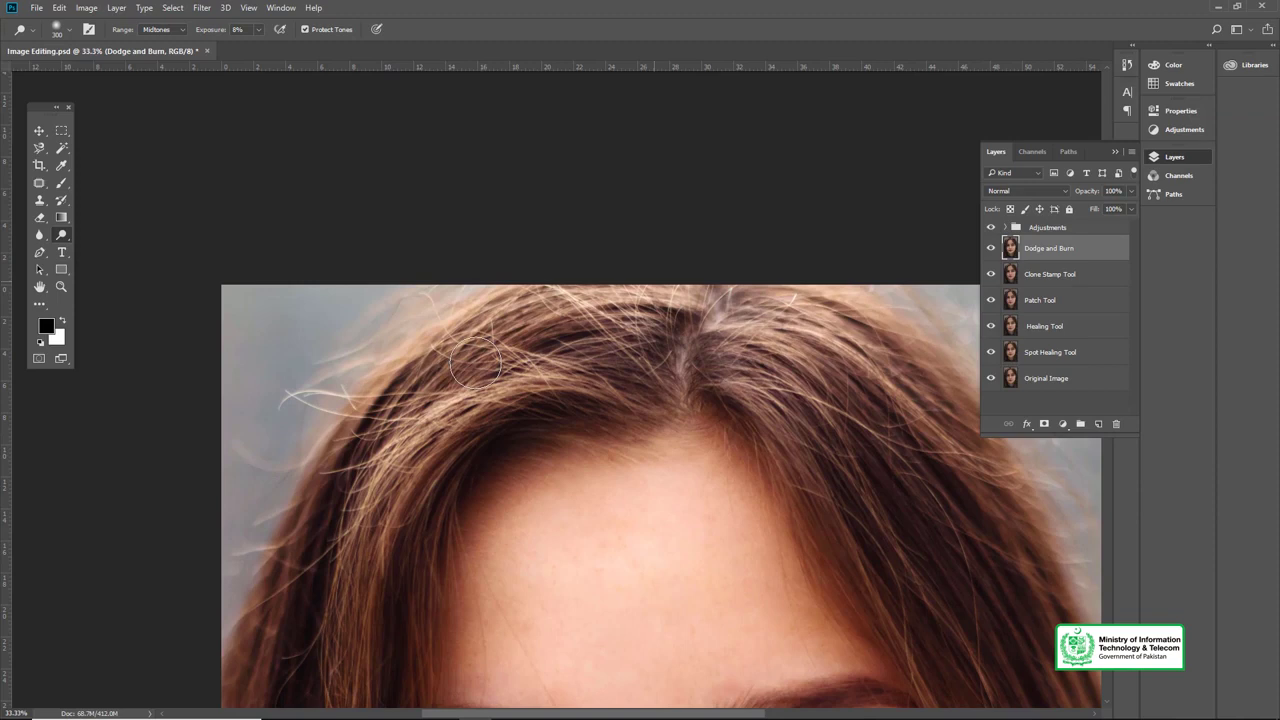
left_click_drag(847, 368, 548, 278)
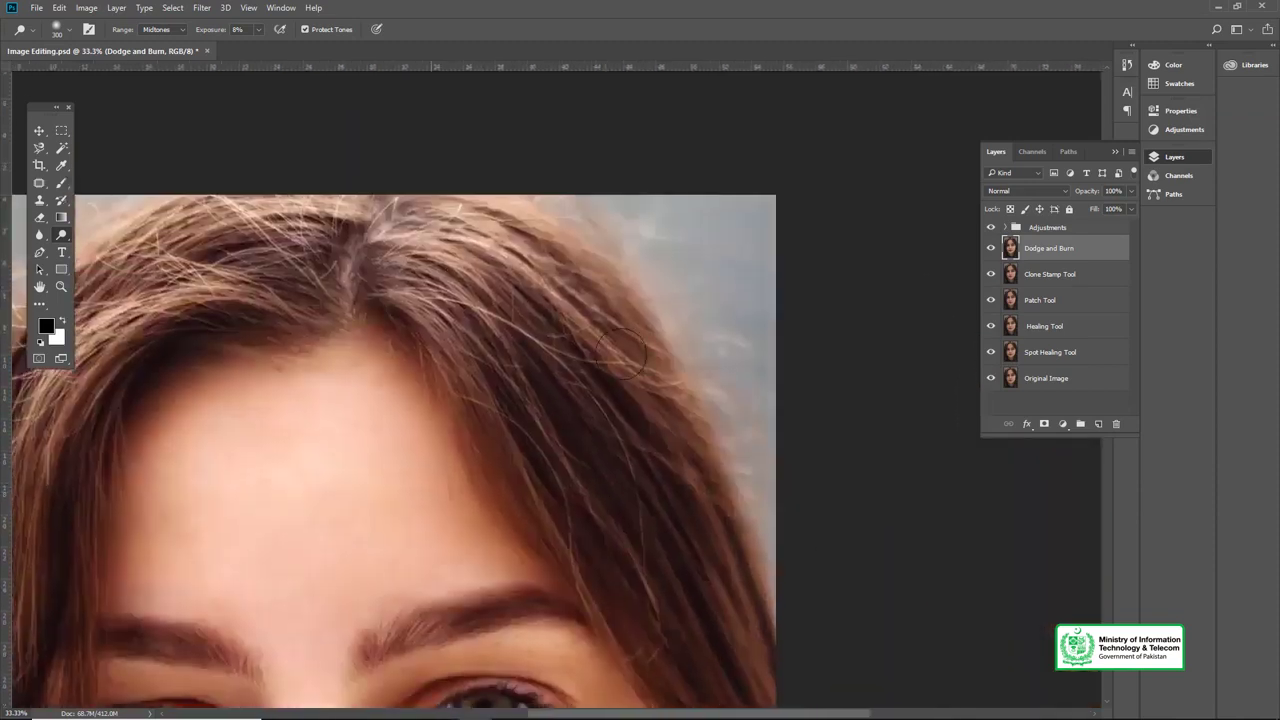
scroll(640, 330, "down", 1)
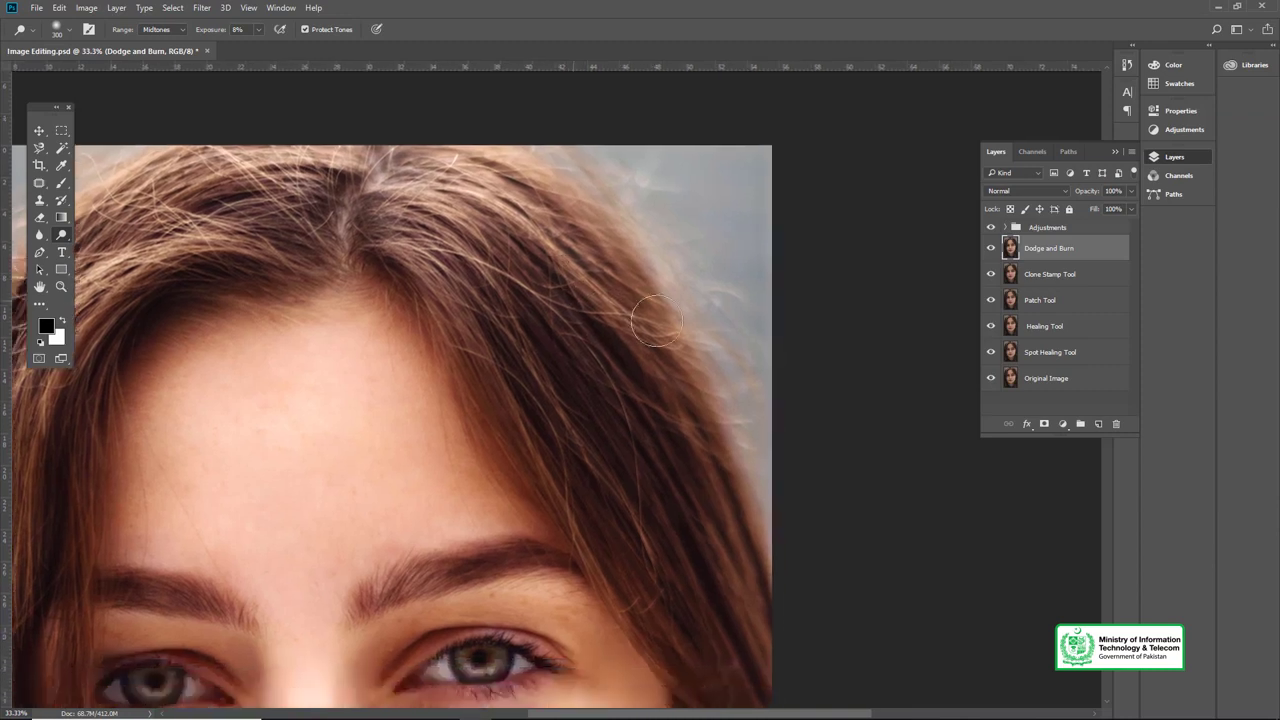
left_click_drag(590, 432, 570, 353)
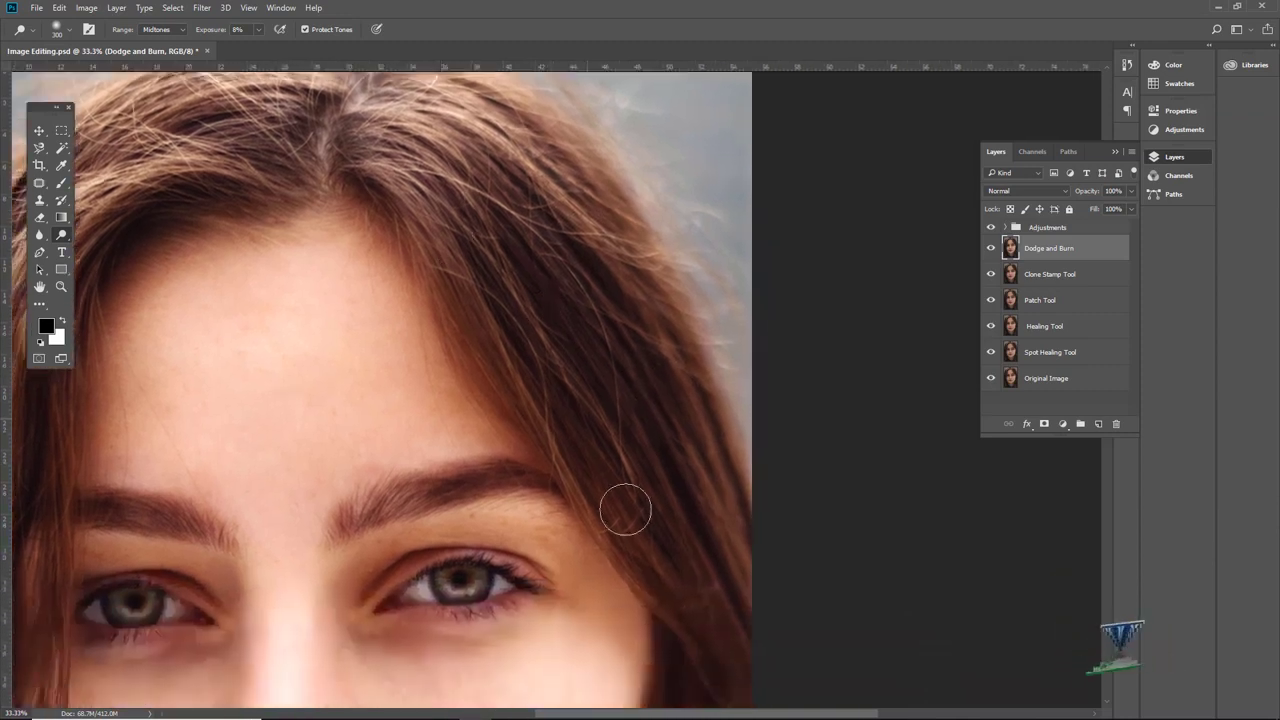
scroll(687, 605, "down", 2)
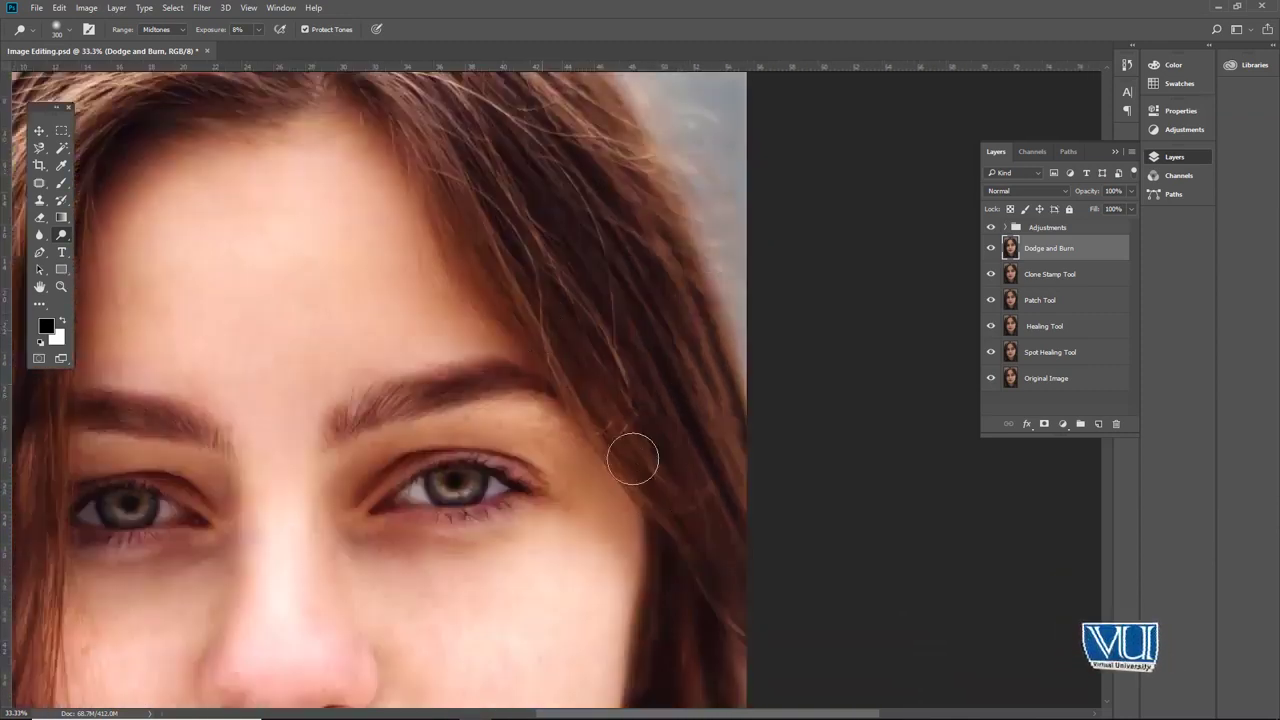
left_click_drag(598, 467, 726, 457)
scroll(660, 392, "down", 1)
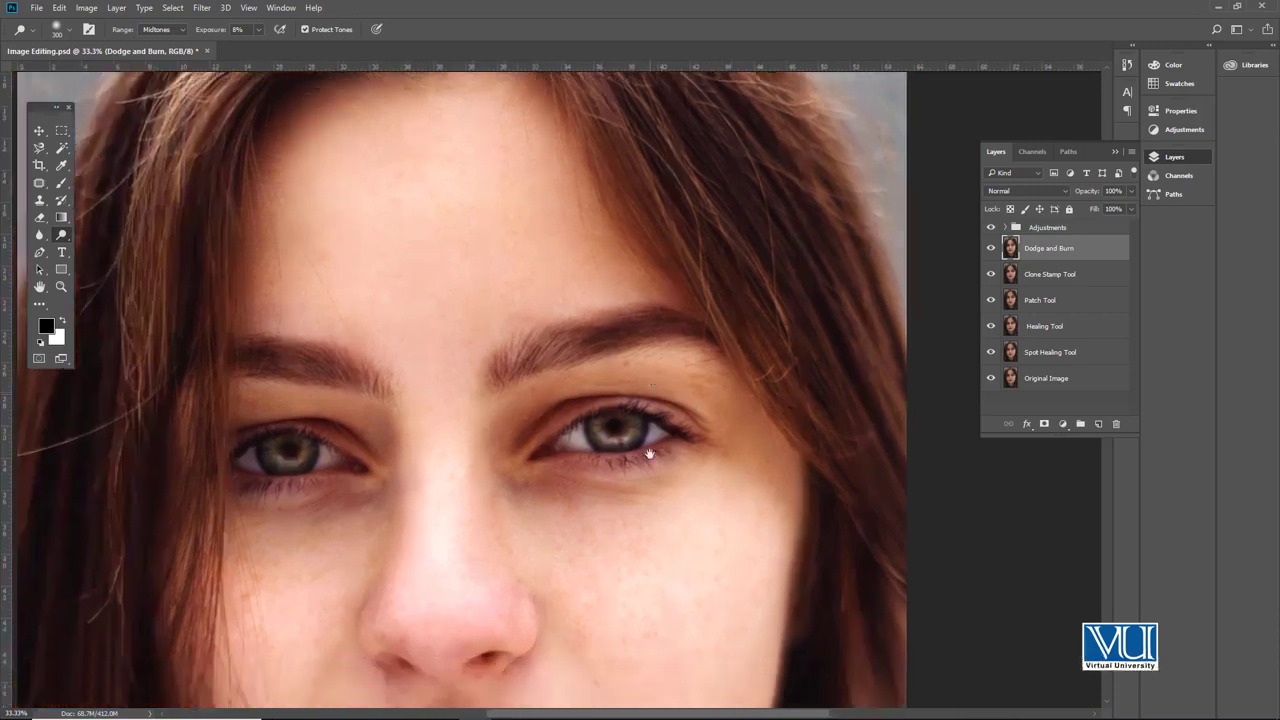
left_click_drag(669, 449, 756, 424)
Pick a toning tool at 10% exposure and shrink the brush around the eyes
right_click(97, 345)
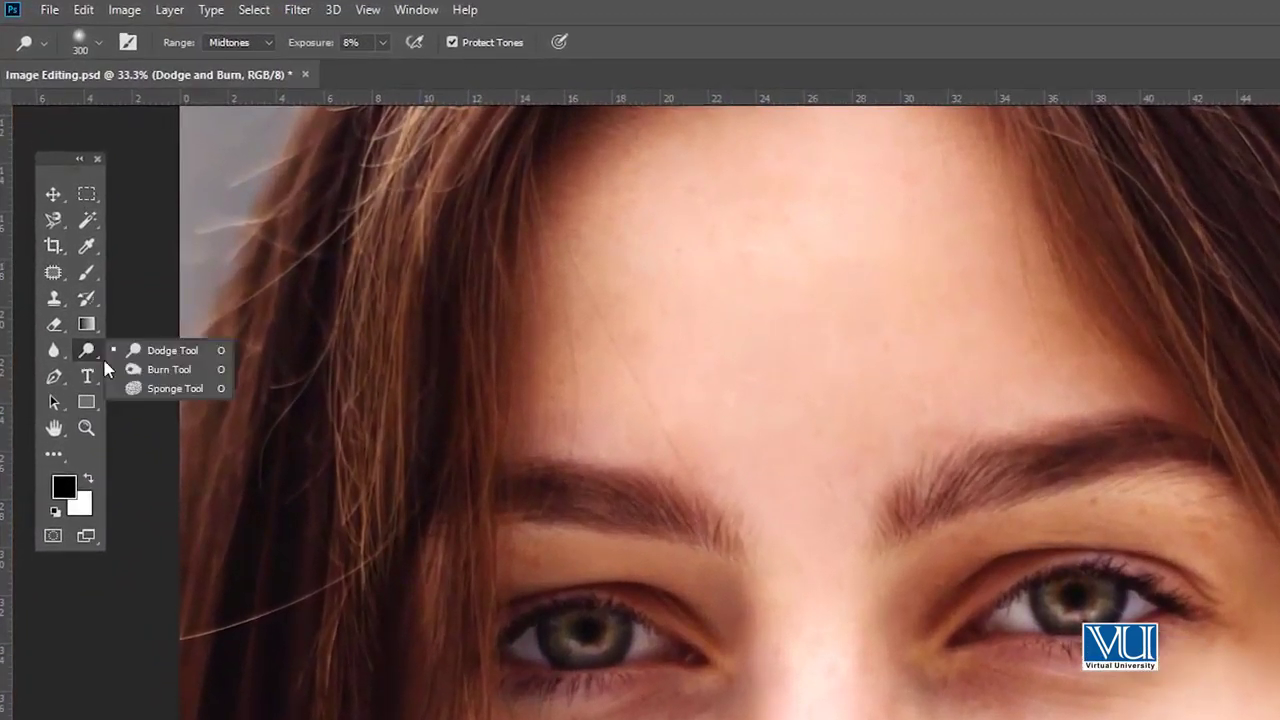
left_click(135, 361)
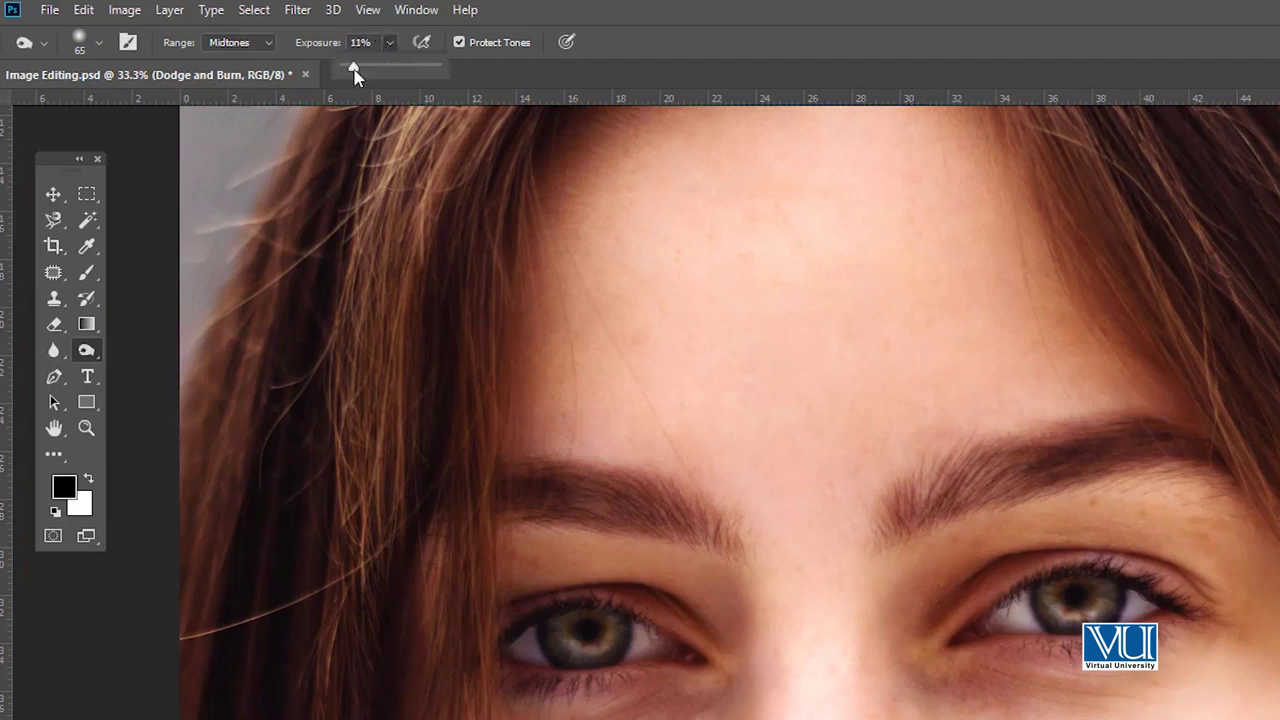
left_click(643, 7)
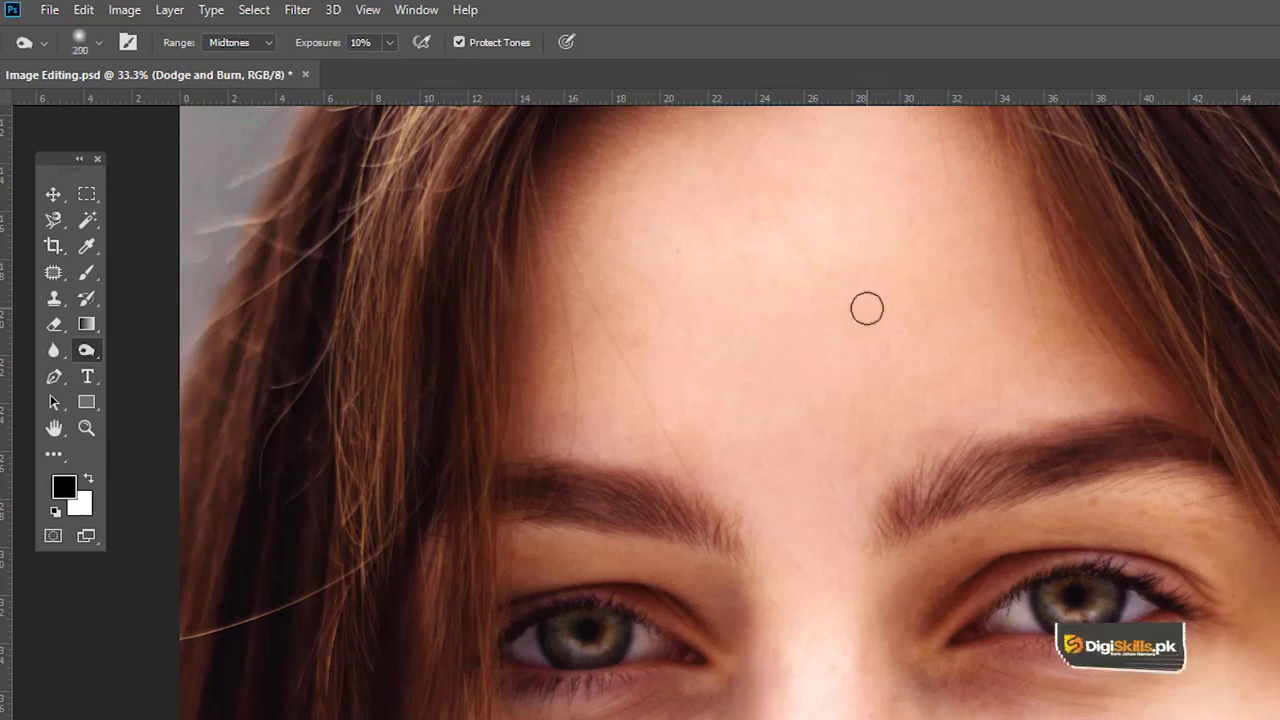
scroll(946, 346, "up", 2)
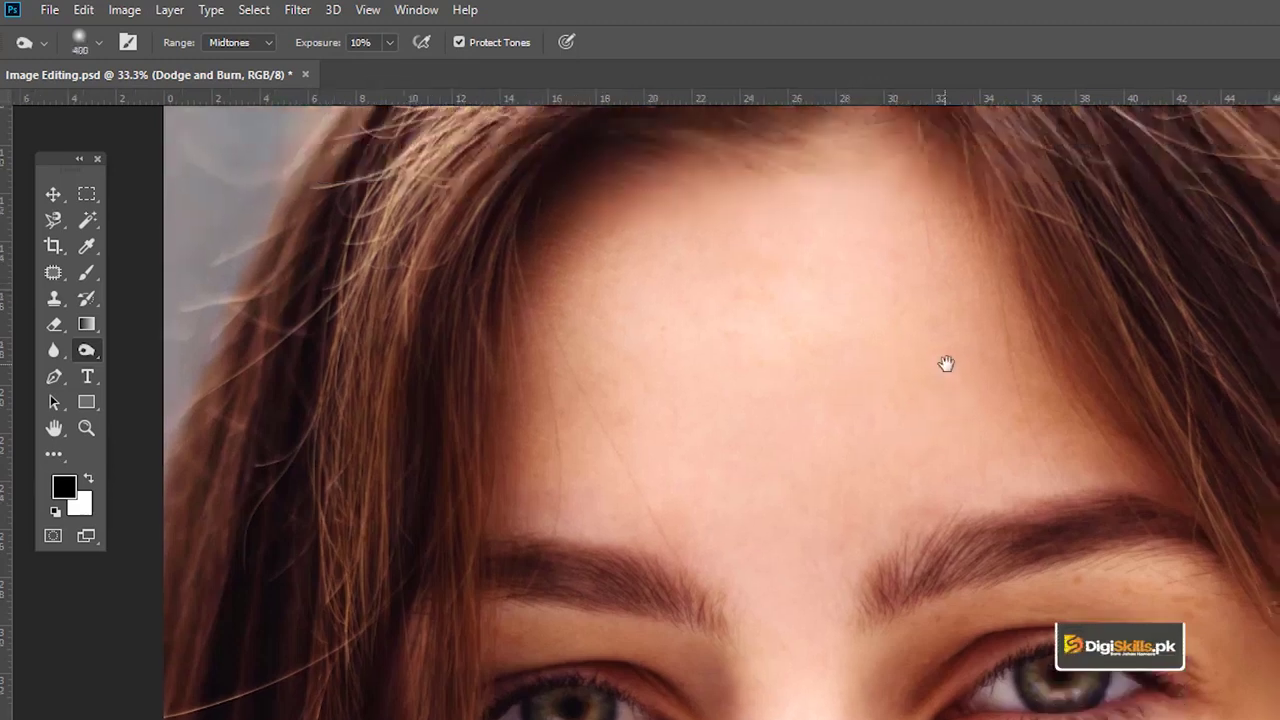
scroll(946, 360, "up", 2)
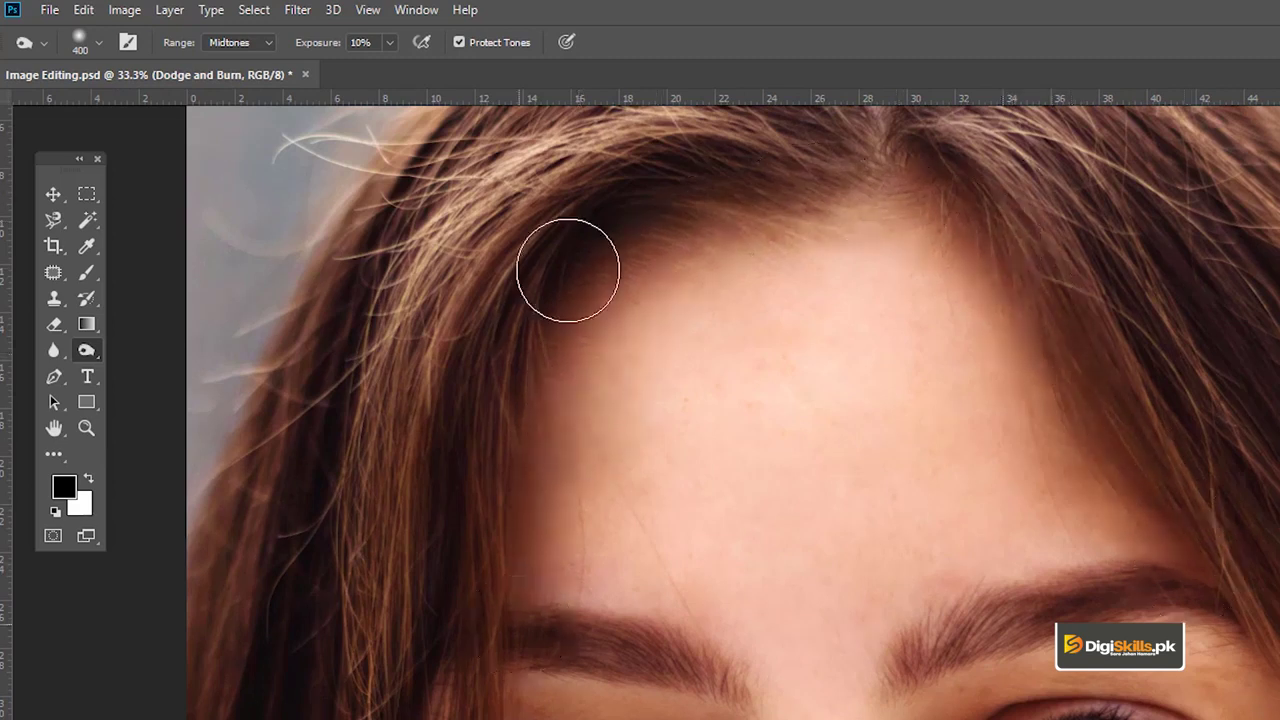
left_click_drag(782, 609, 802, 558)
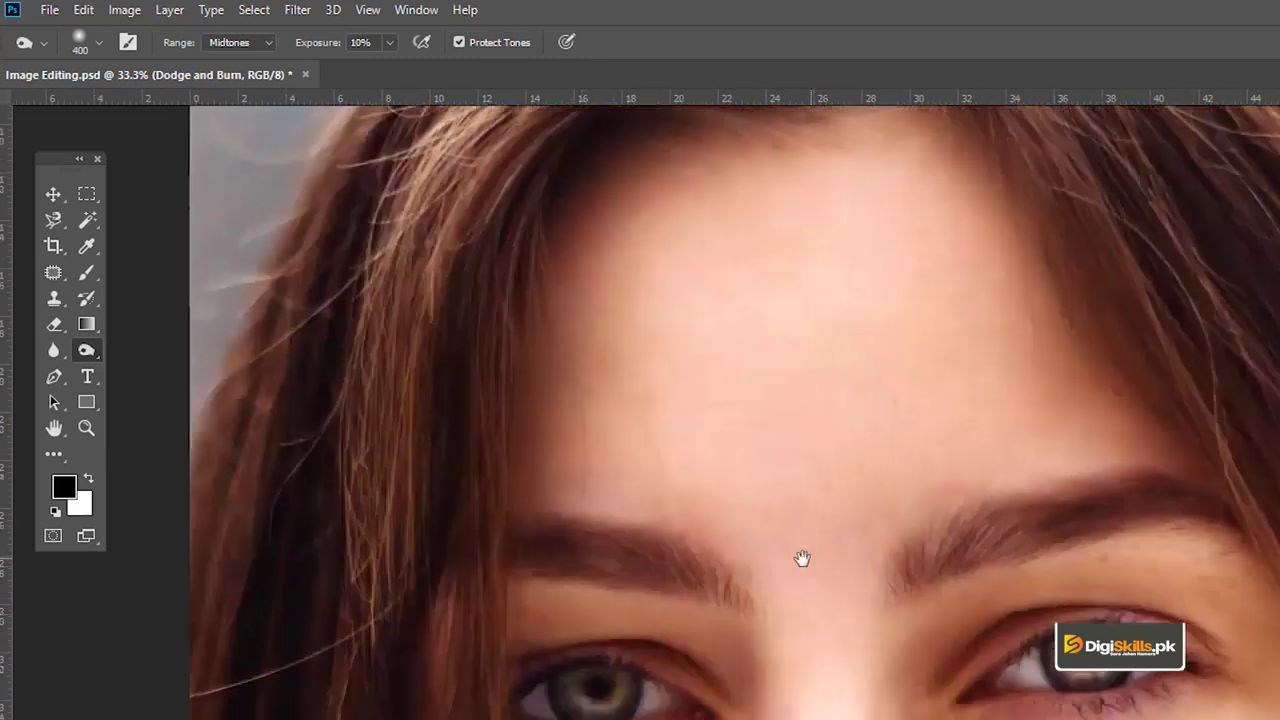
key("bracketleft")
key("bracketleft")
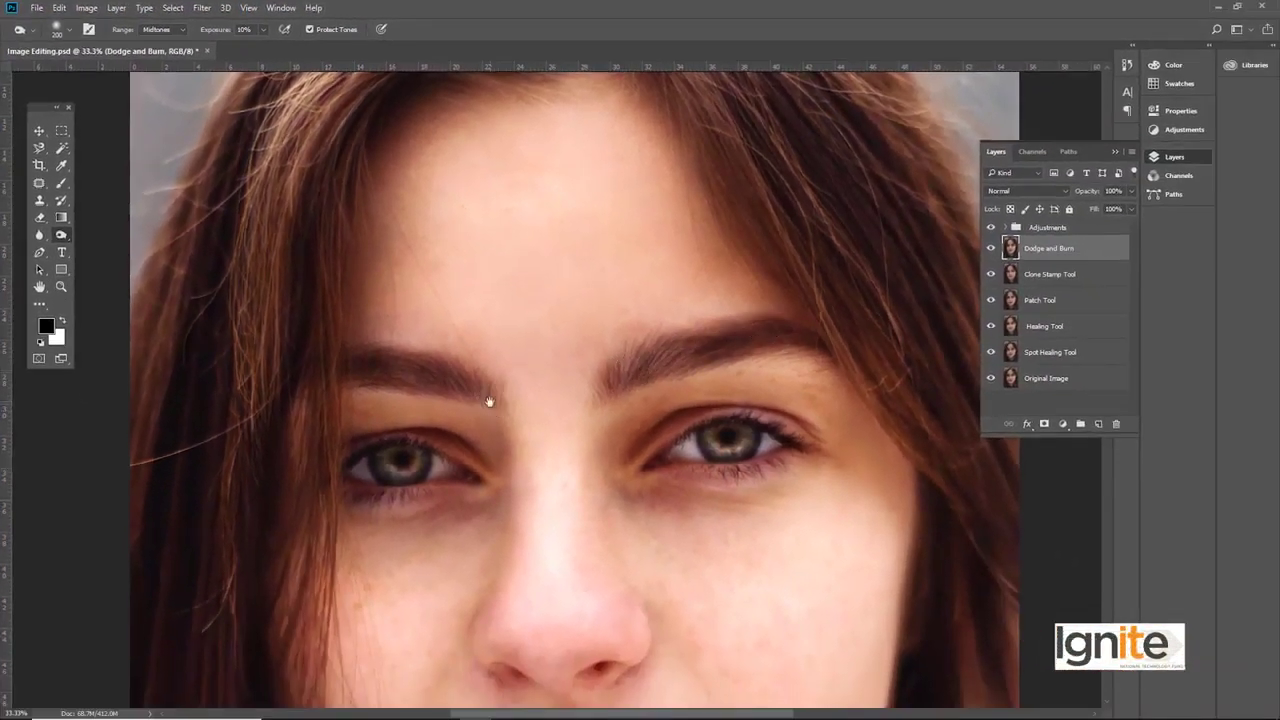
Lower exposure to 9% and lightly dodge around the nose, chin and forehead
left_click_drag(489, 401, 493, 360)
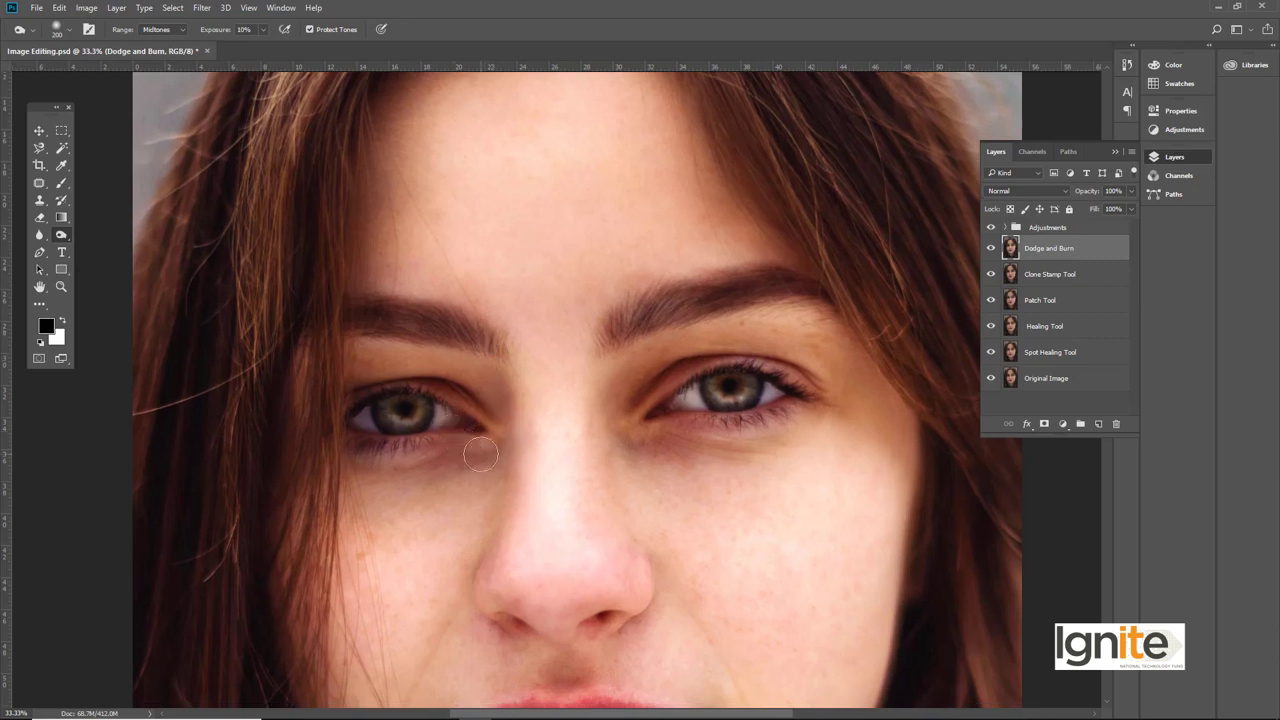
left_click_drag(480, 455, 500, 329)
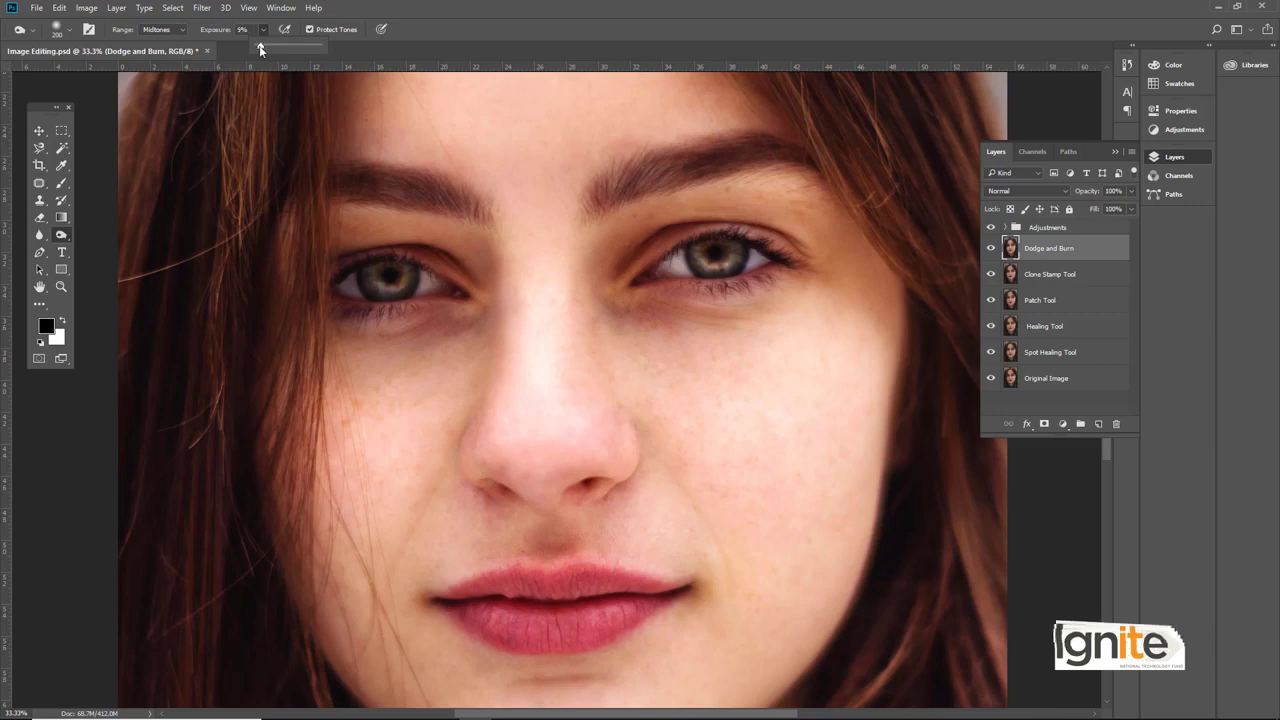
left_click_drag(262, 46, 263, 48)
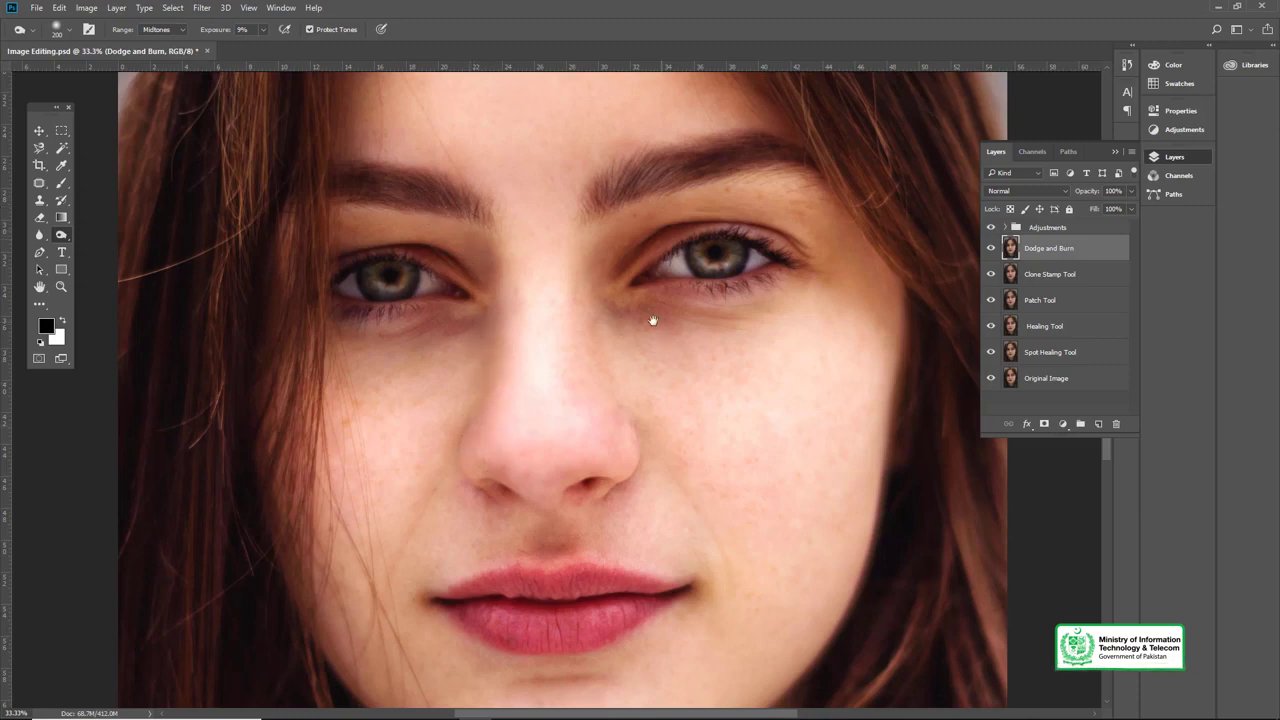
left_click_drag(629, 376, 623, 344)
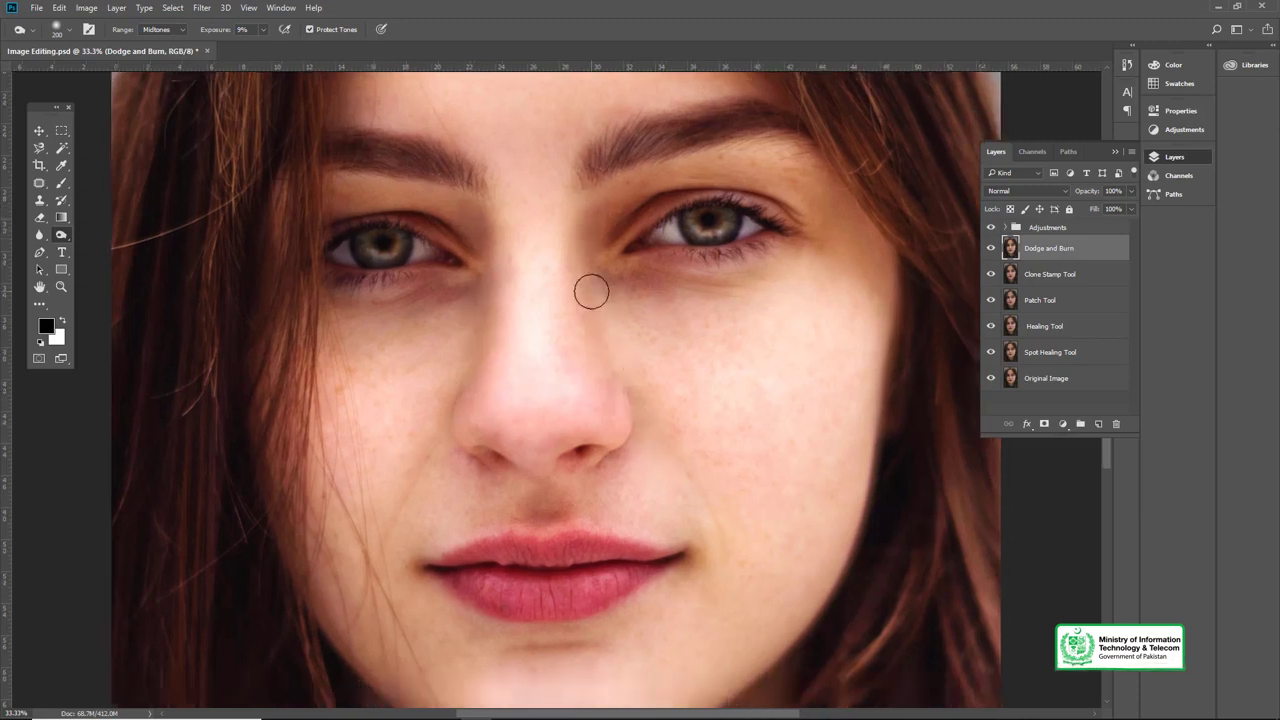
left_click_drag(704, 492, 645, 378)
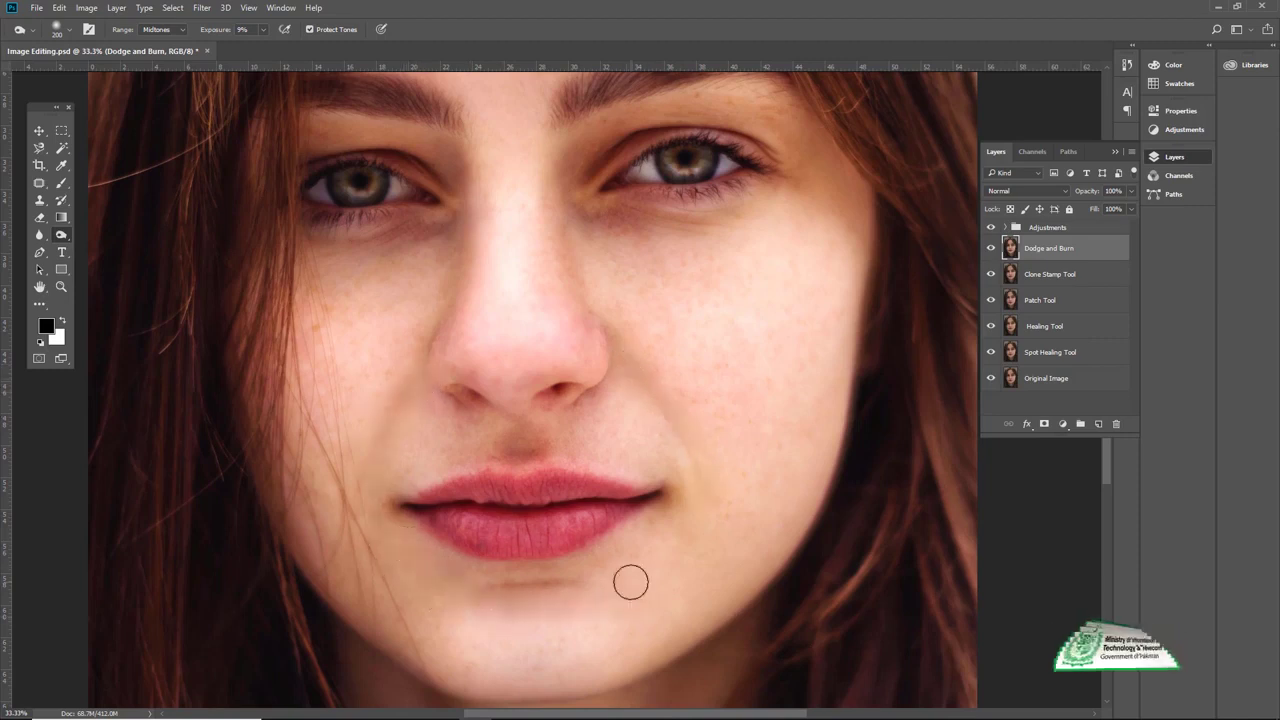
left_click_drag(691, 437, 651, 549)
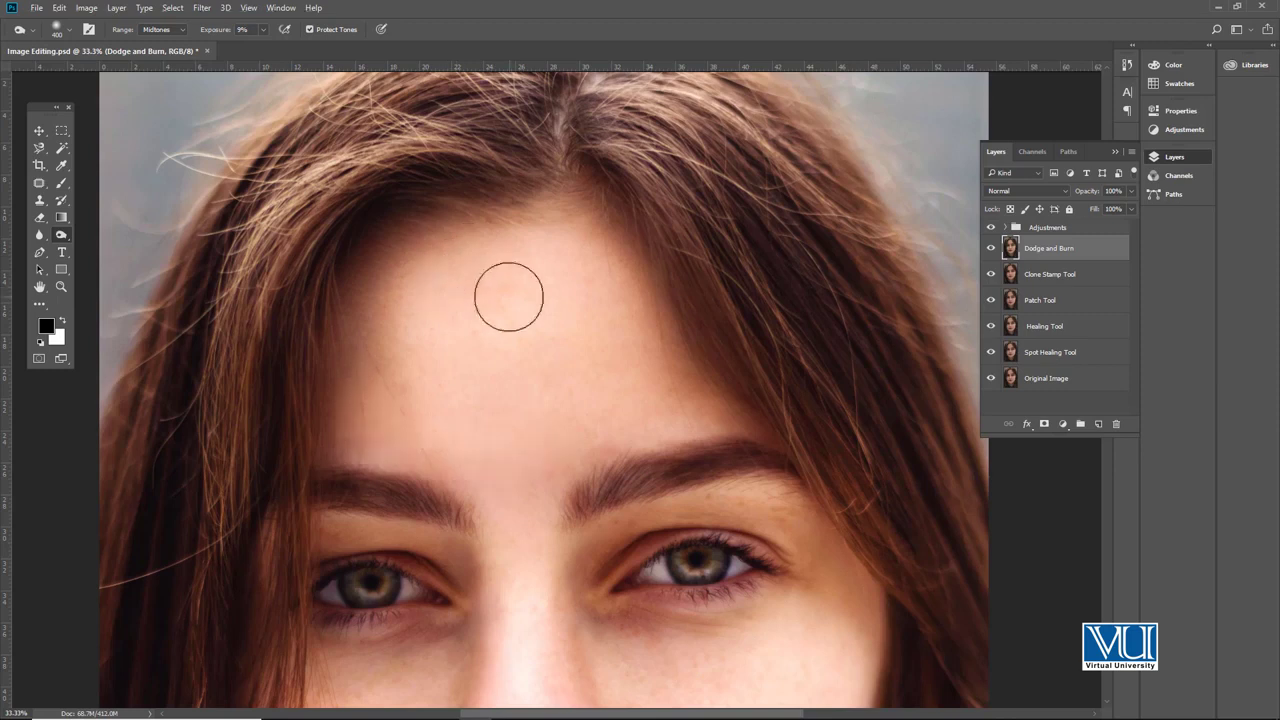
left_click_drag(443, 252, 545, 224)
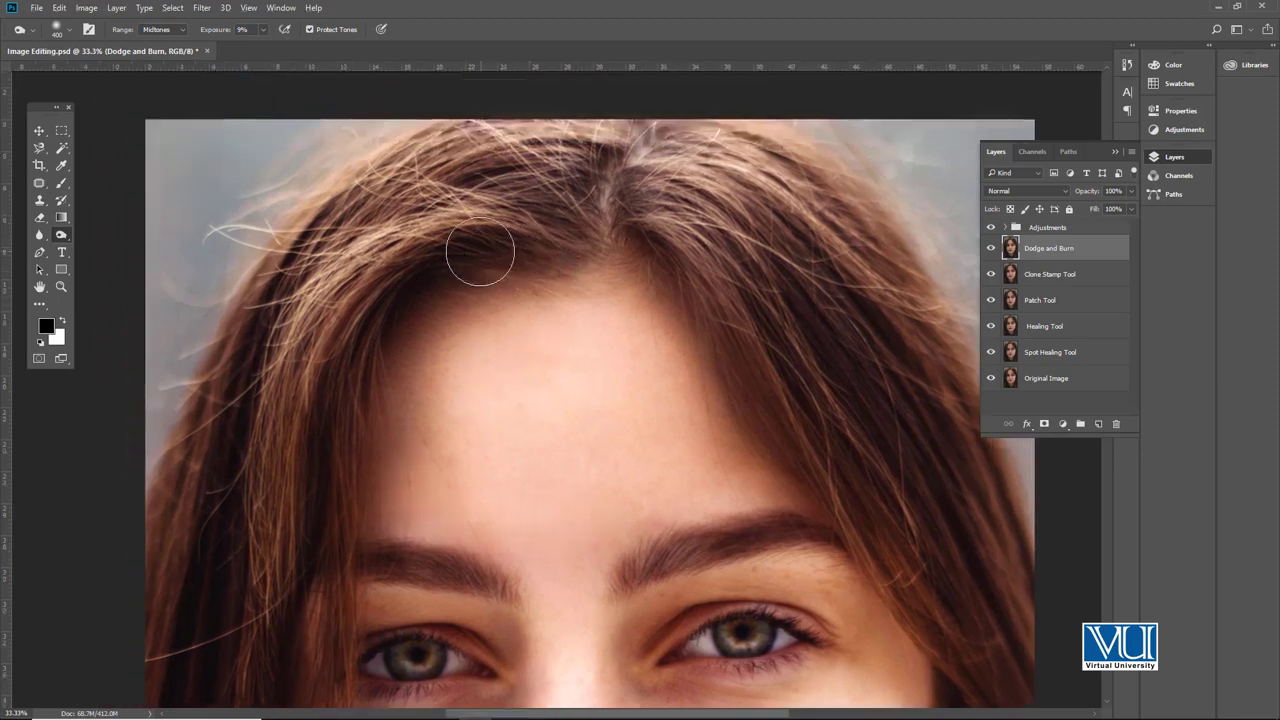
left_click_drag(360, 363, 367, 291)
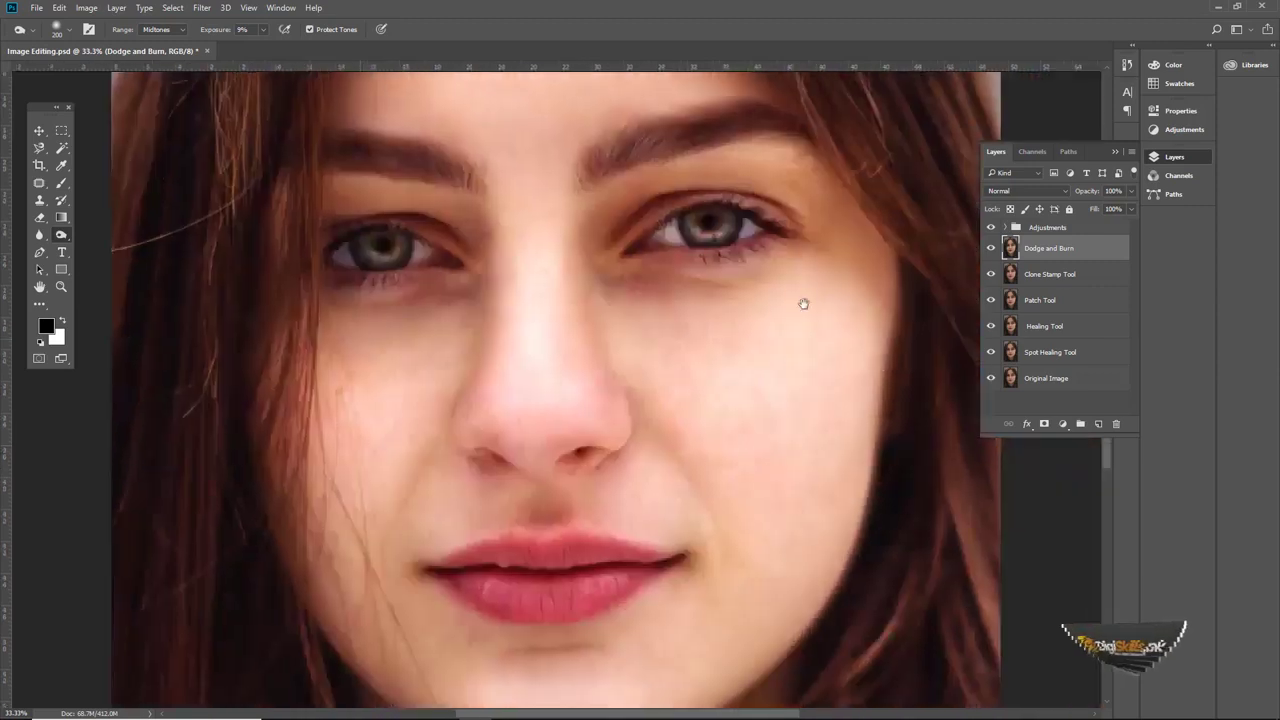
mouse_move(806, 303)
left_mouse_down()
mouse_move(709, 360)
mouse_move(697, 403)
mouse_move(640, 283)
mouse_move(759, 426)
mouse_move(648, 280)
left_mouse_up()
left_click_drag(373, 336, 543, 340)
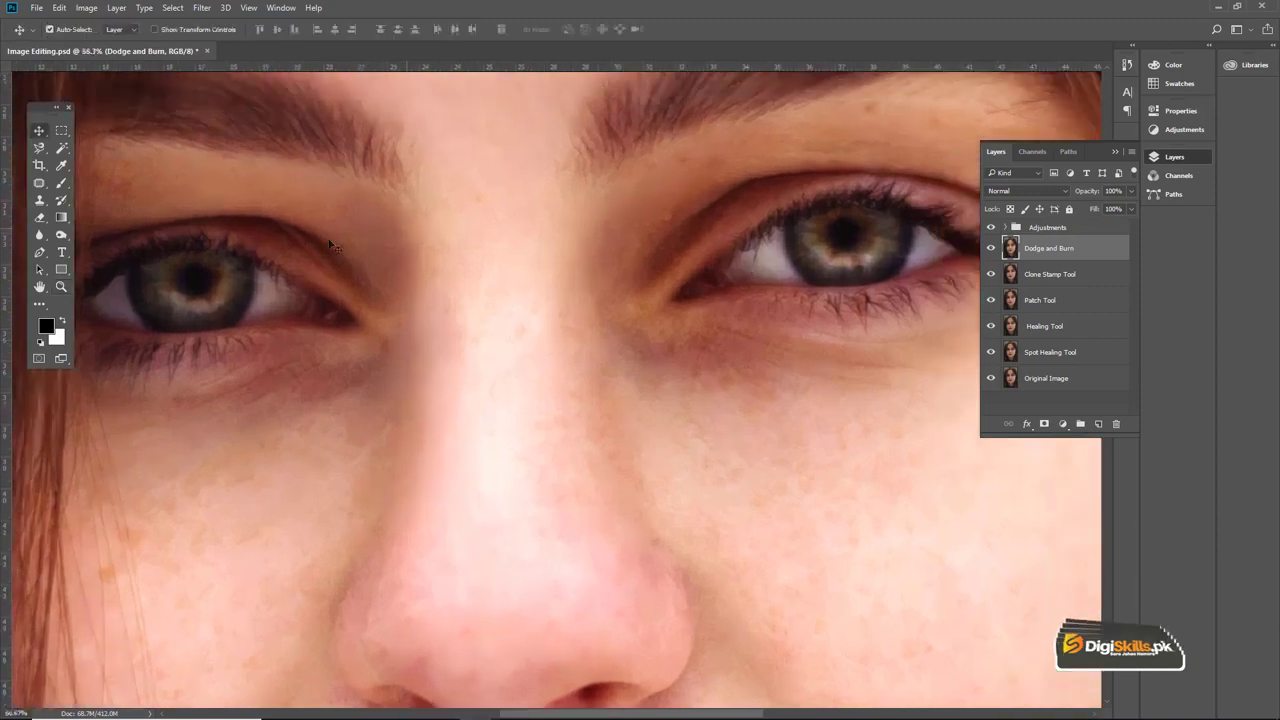
Brighten the eyes with a small Dodge brush
right_click(57, 238)
left_click(115, 236)
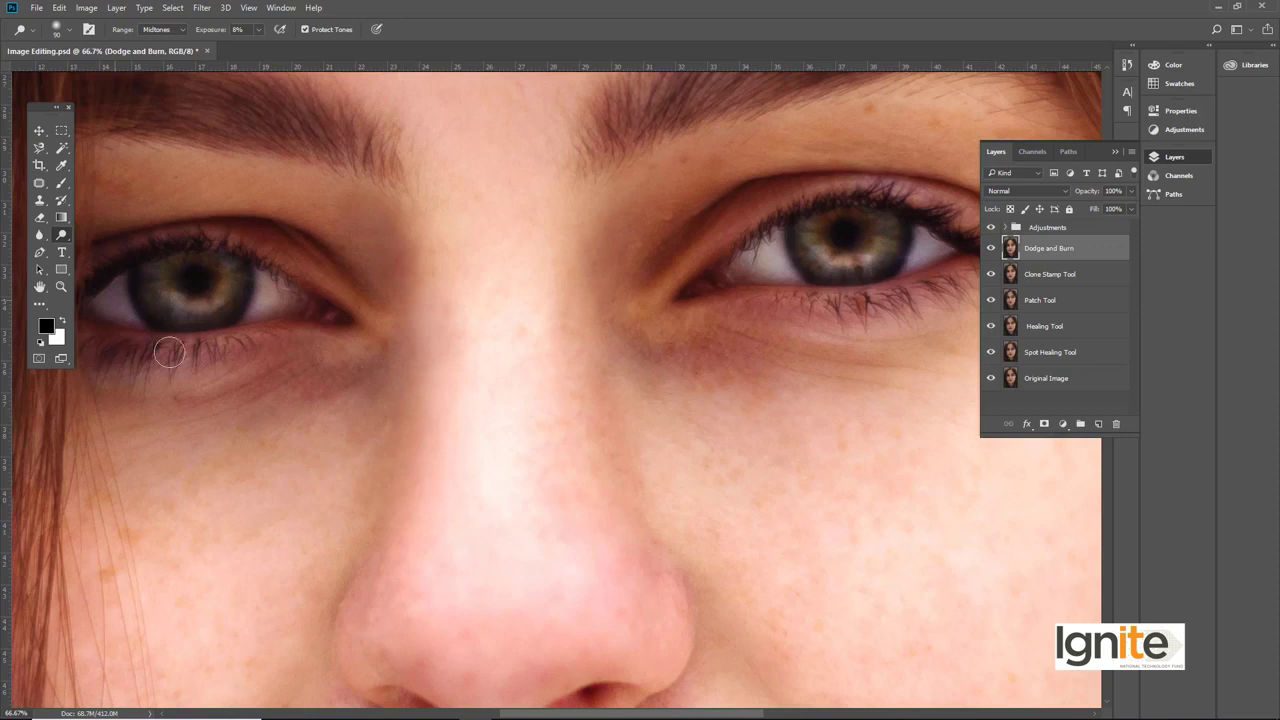
left_click_drag(698, 265, 437, 263)
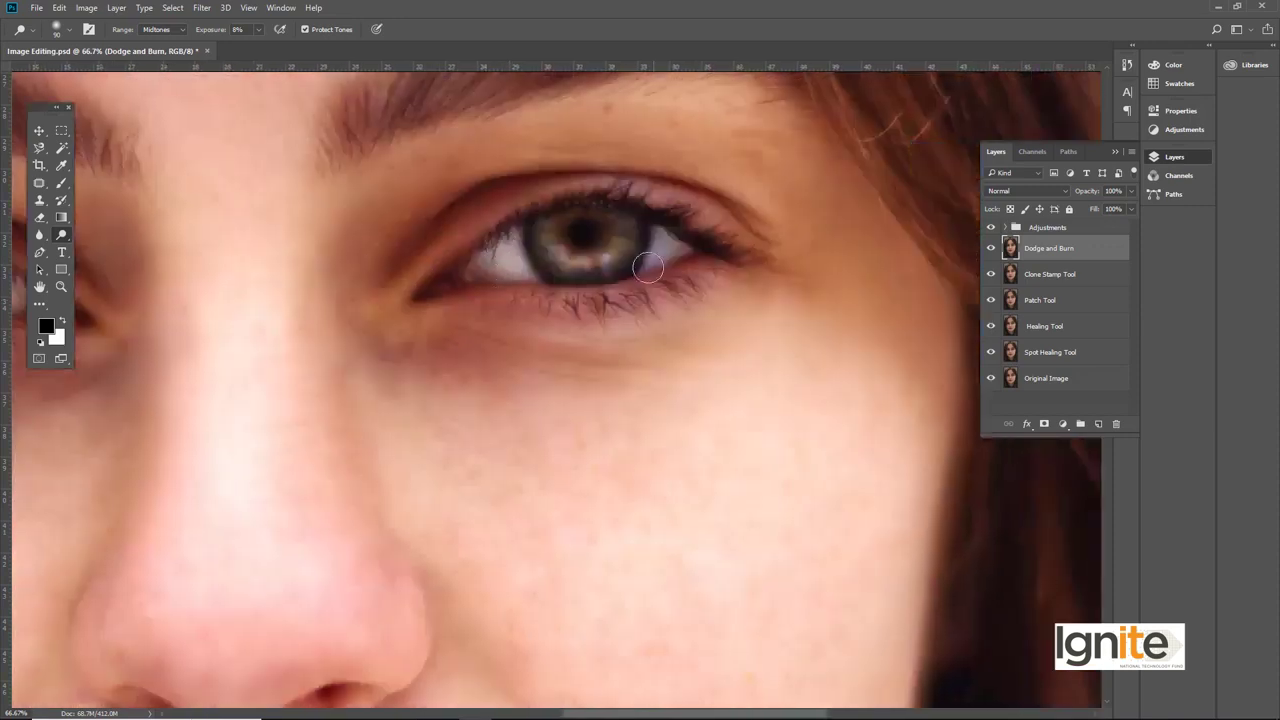
Fit the whole portrait in the window with Ctrl+0 and save the file
key("v")
key("ctrl+0")
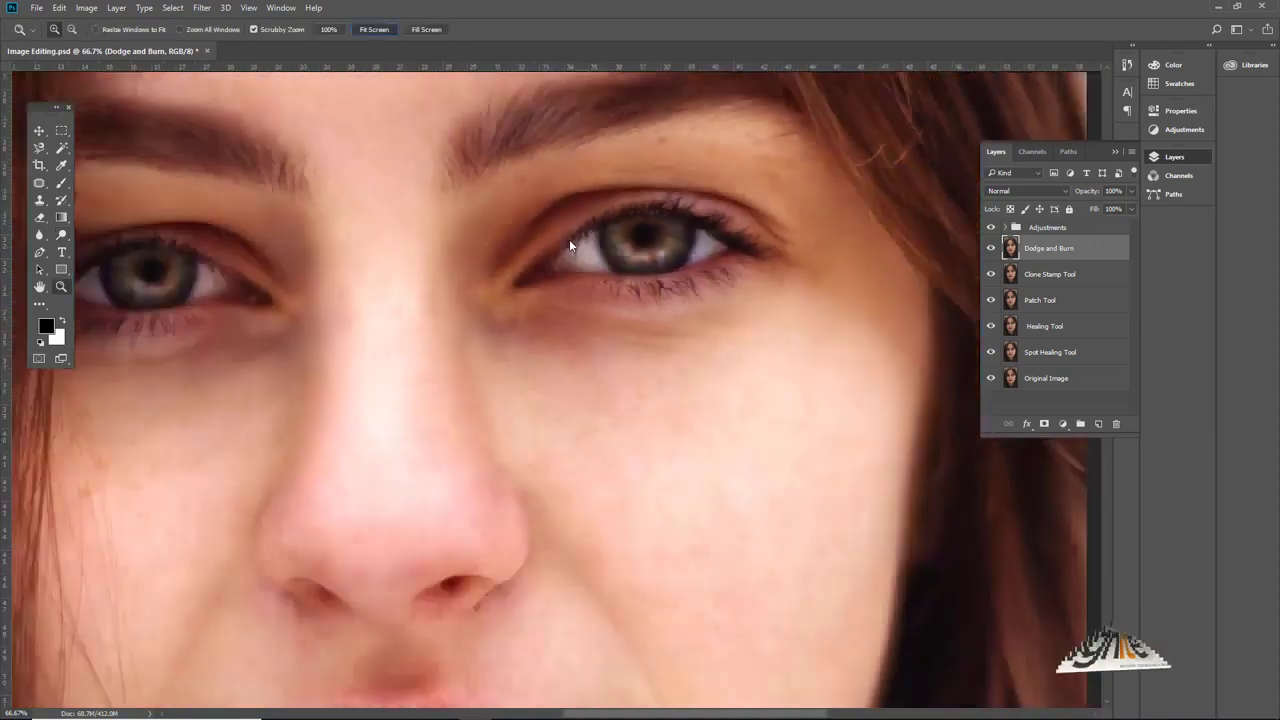
key("ctrl+s")
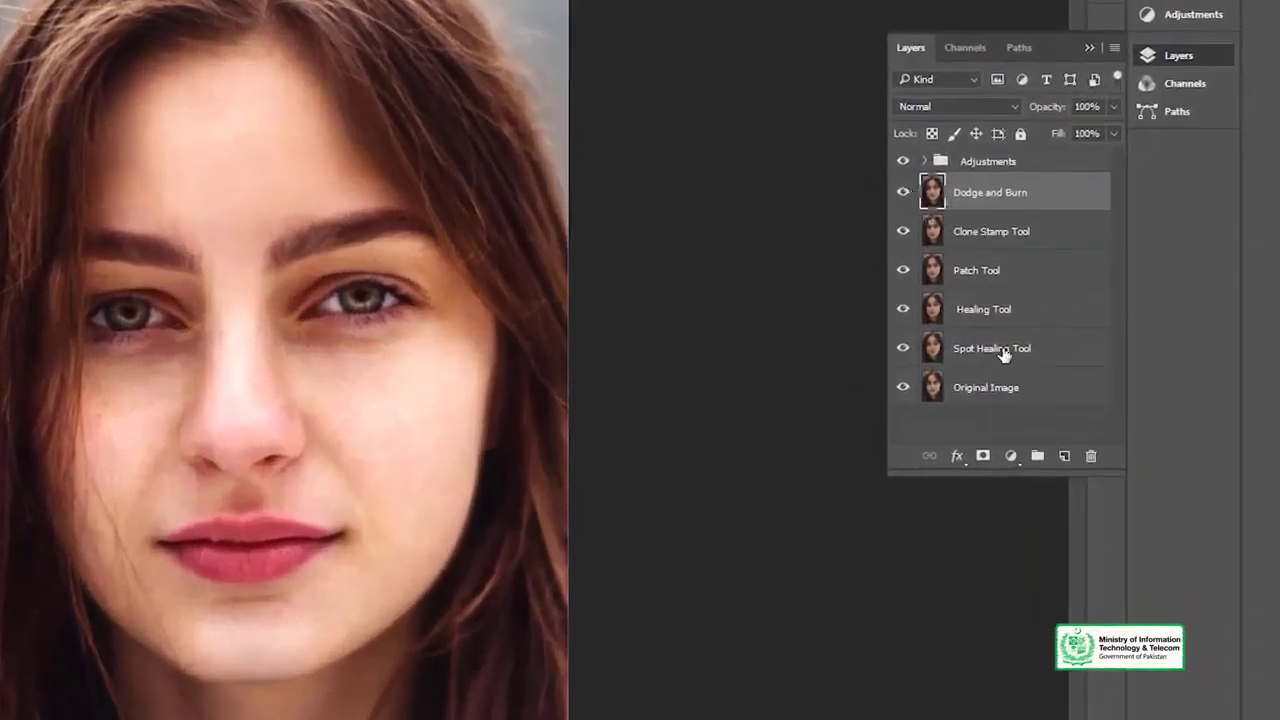
Group the Spot Healing Tool through Dodge and Burn layers into a folder named Retouching
left_click(985, 350)
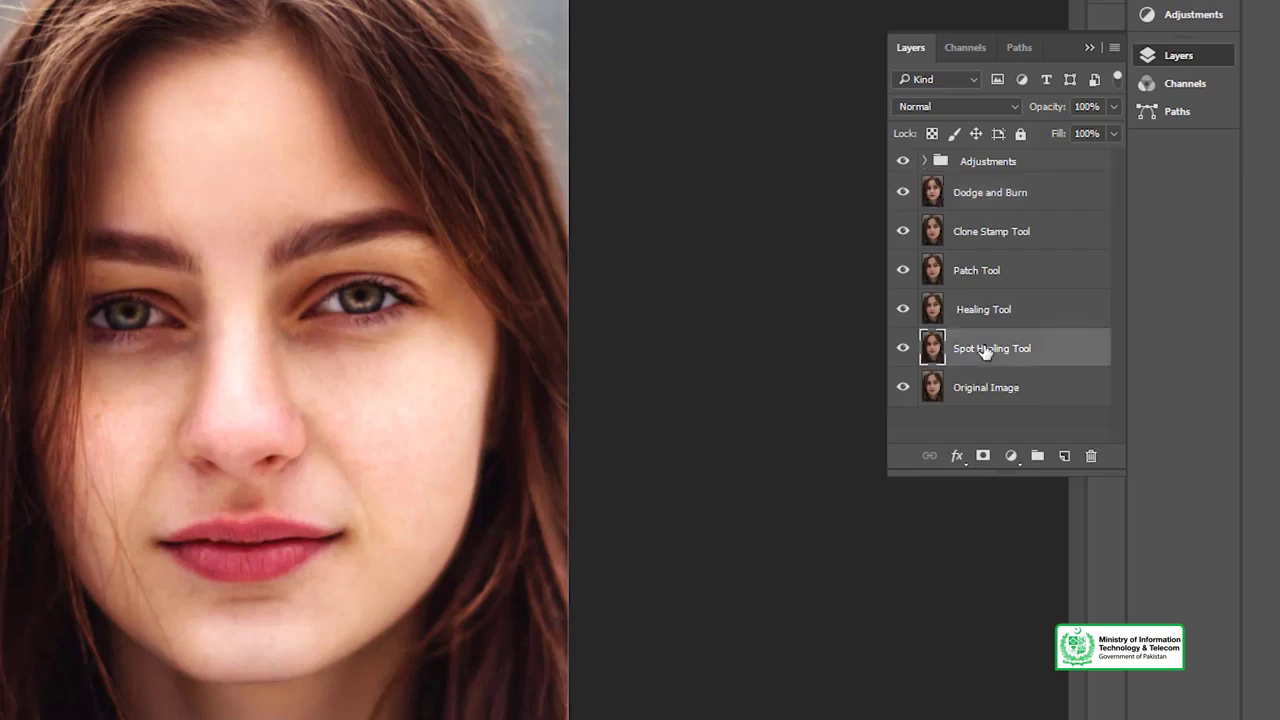
left_click(965, 203, "shift")
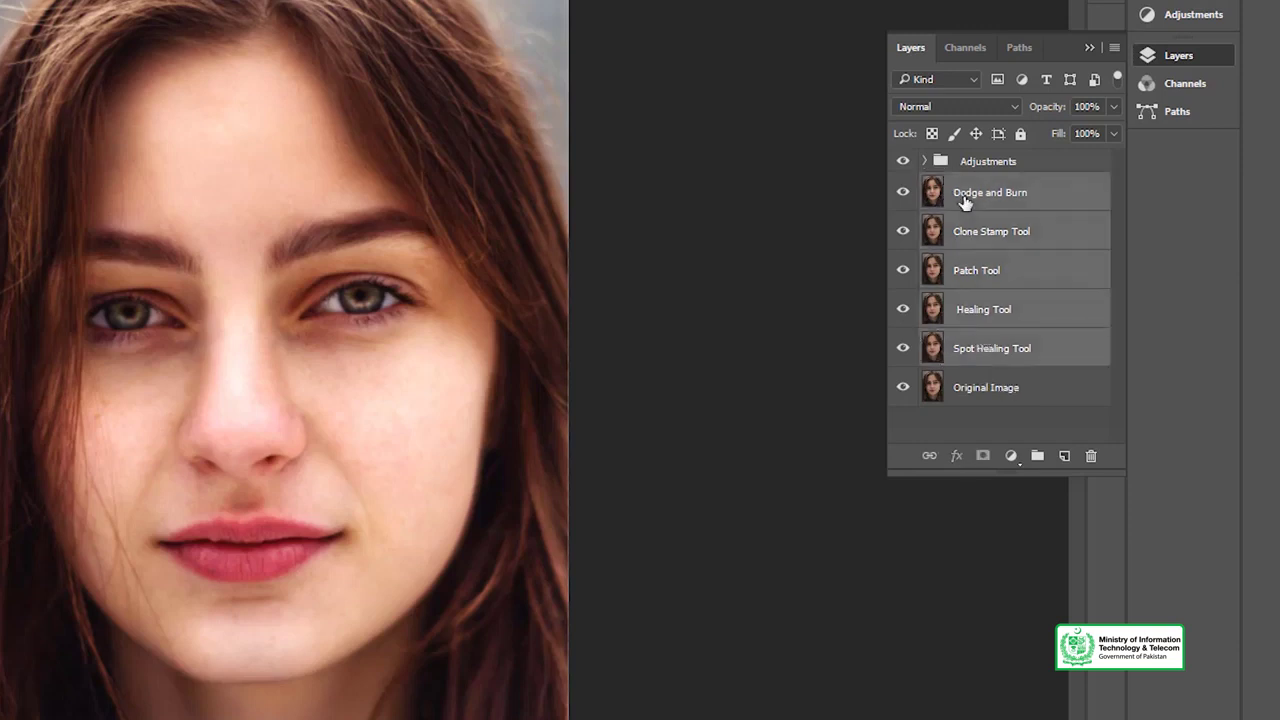
key("ctrl+g")
type("Retouchin")
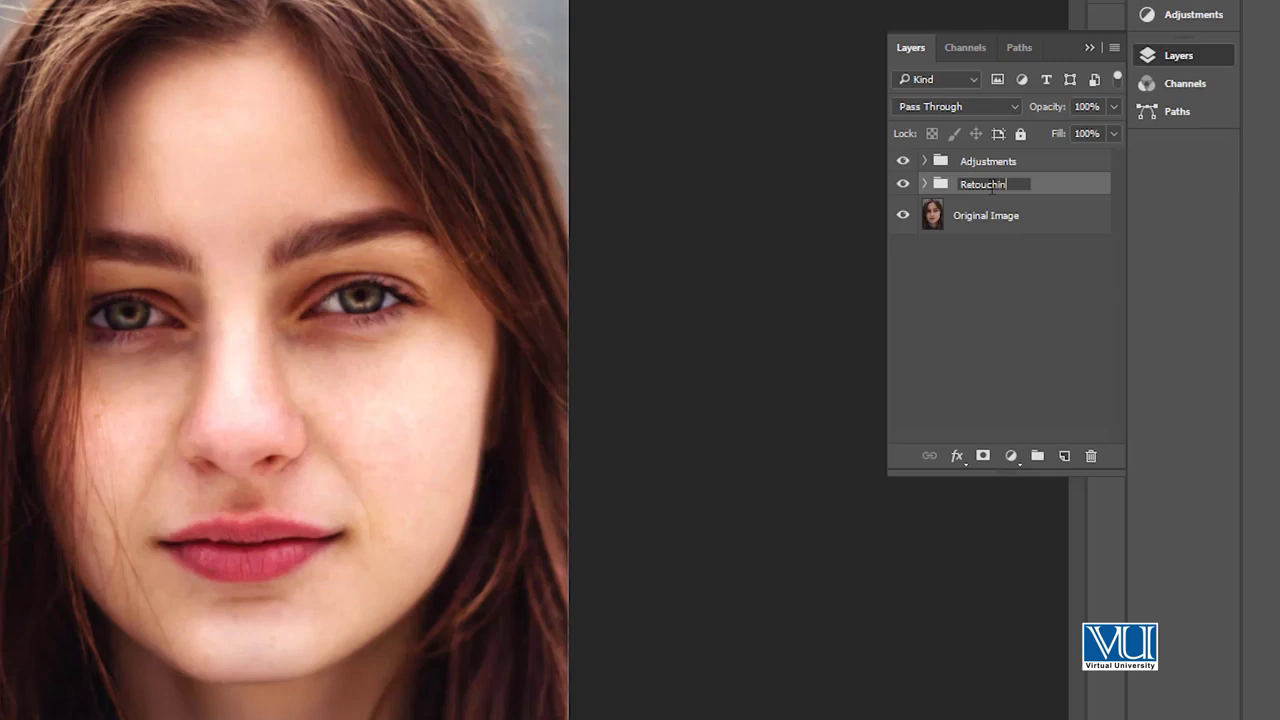
type("g")
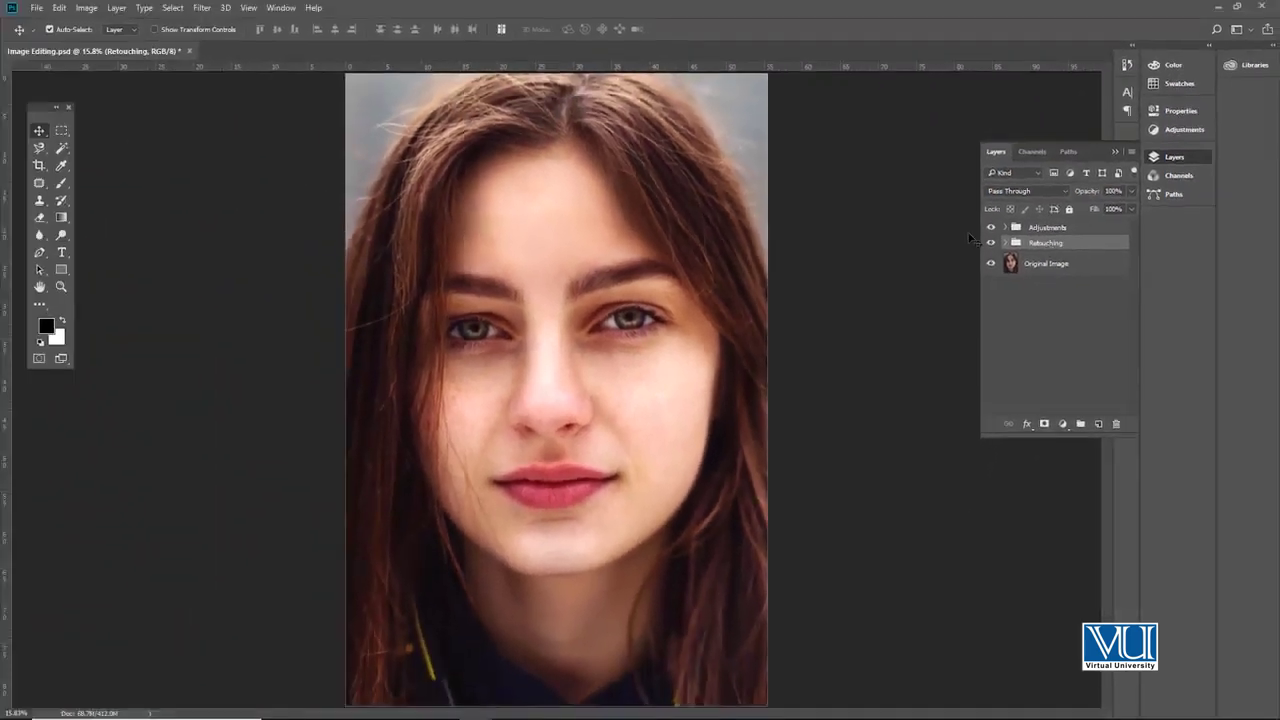
type("z")
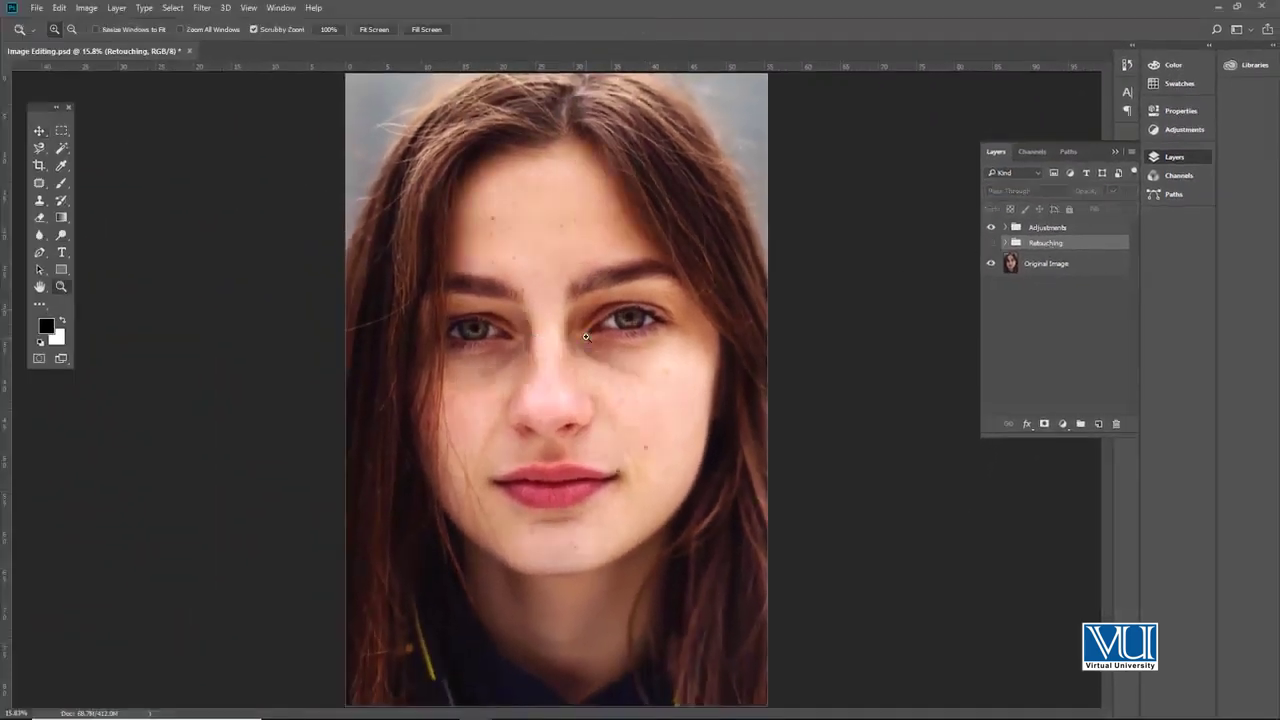
Zoom to 33.3% around the eyes and show the Retouching group to hide the freckles
left_click(581, 300)
left_click(581, 300)
key("v")
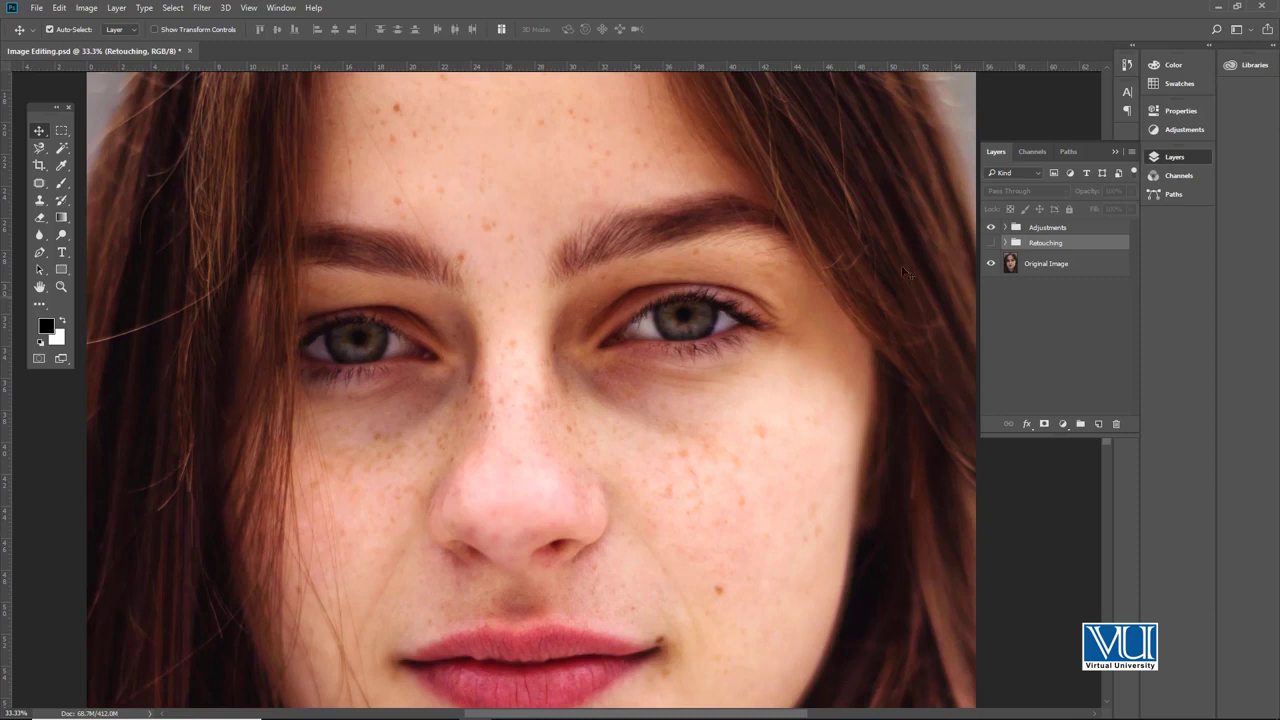
left_click(990, 243)
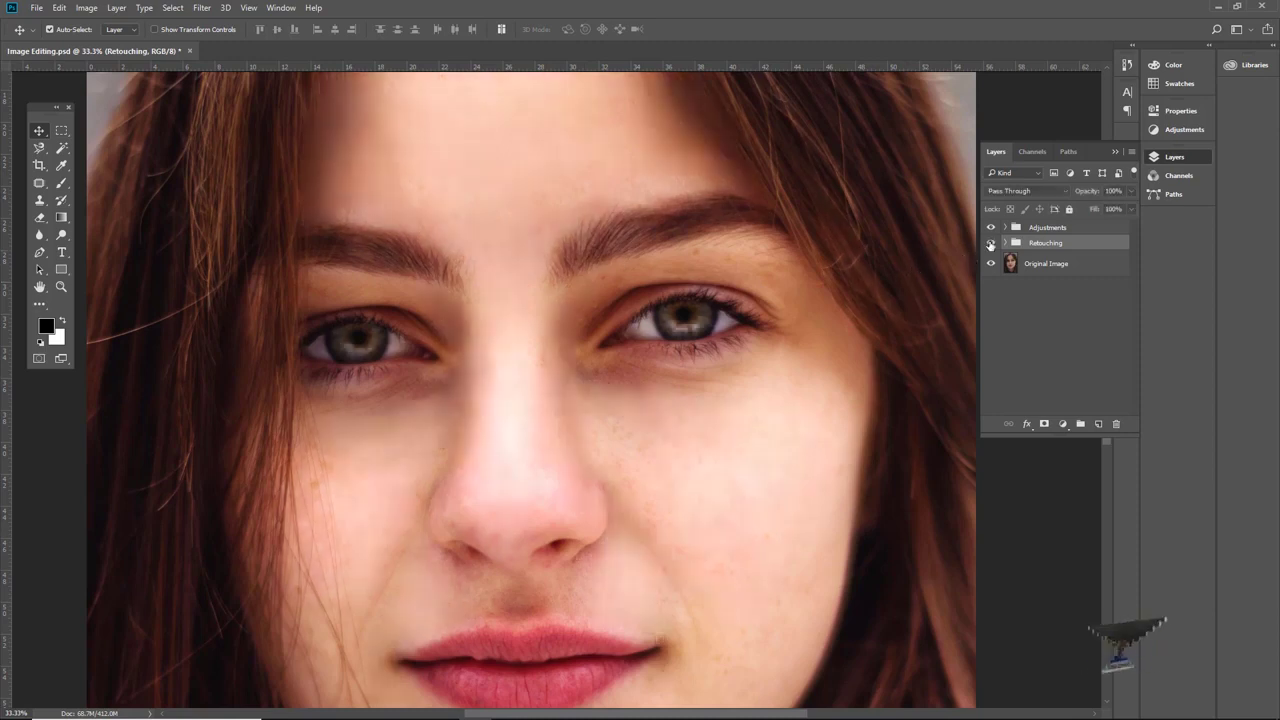
Toggle Retouching to compare with the original, make Adjustments visible again, and save the file
scroll(543, 354, "down", 1)
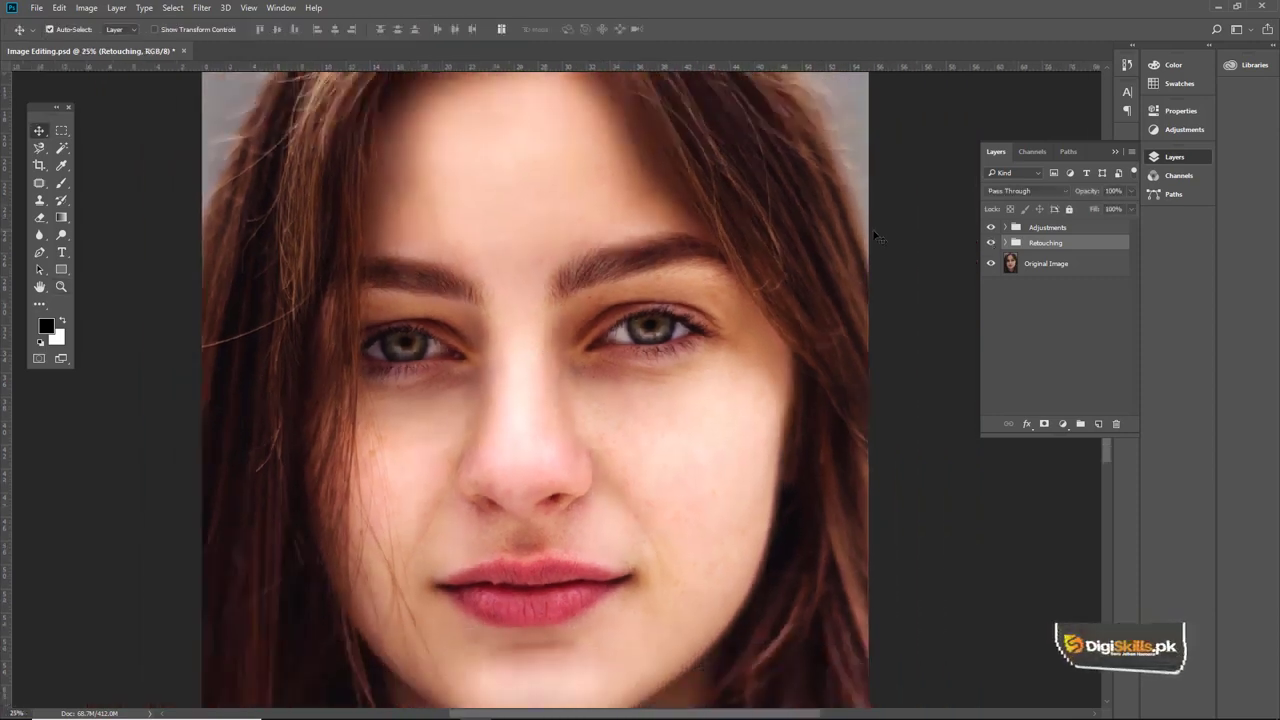
left_click(990, 244)
left_click(990, 228)
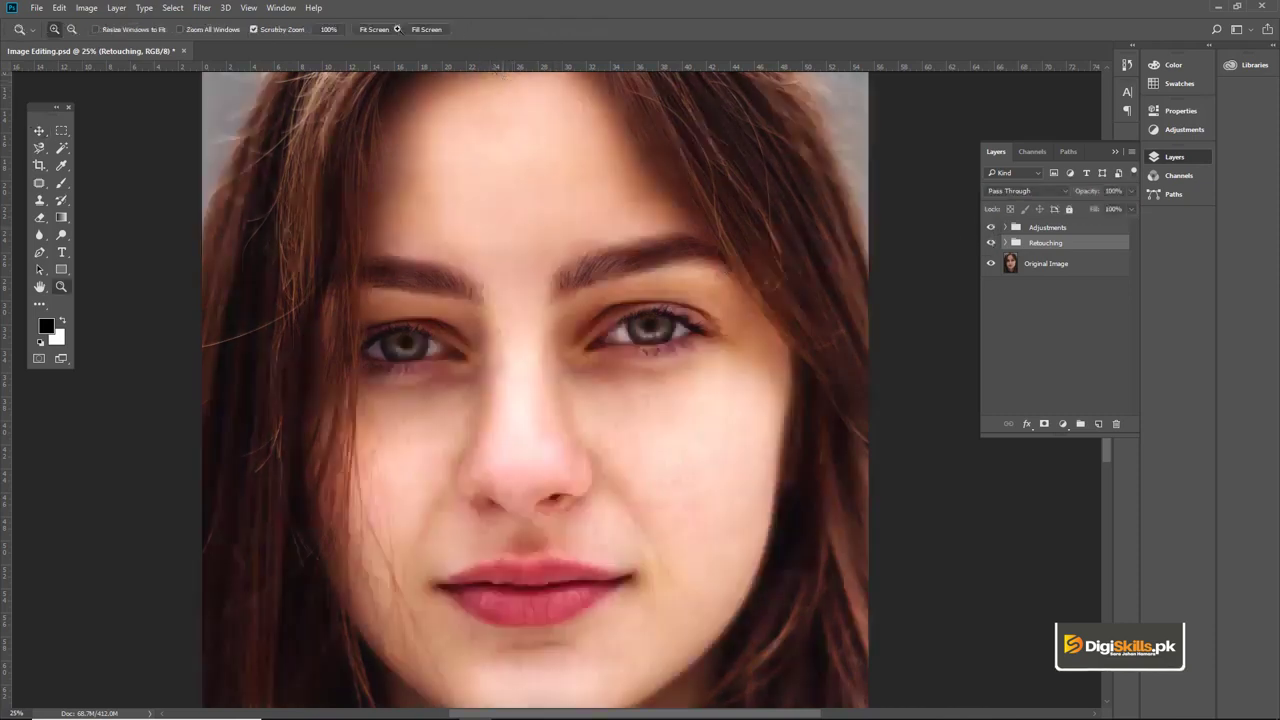
scroll(513, 207, "down", 1)
key("ctrl+s")
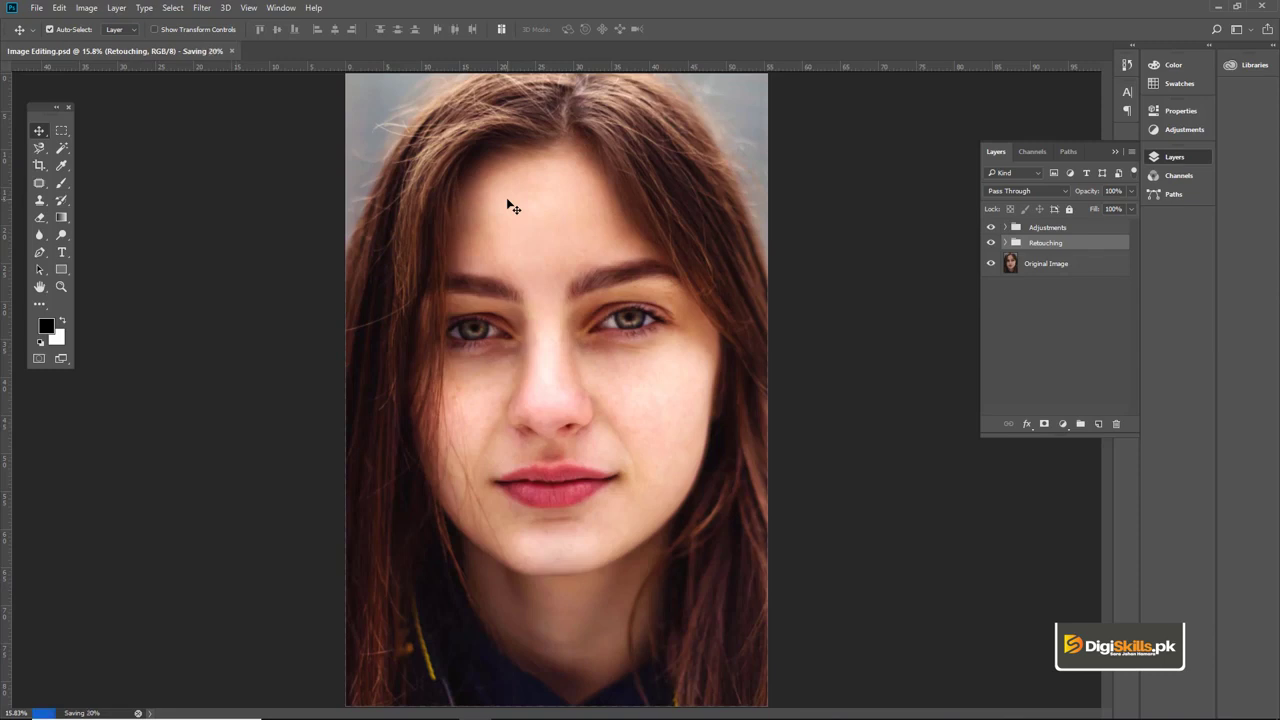